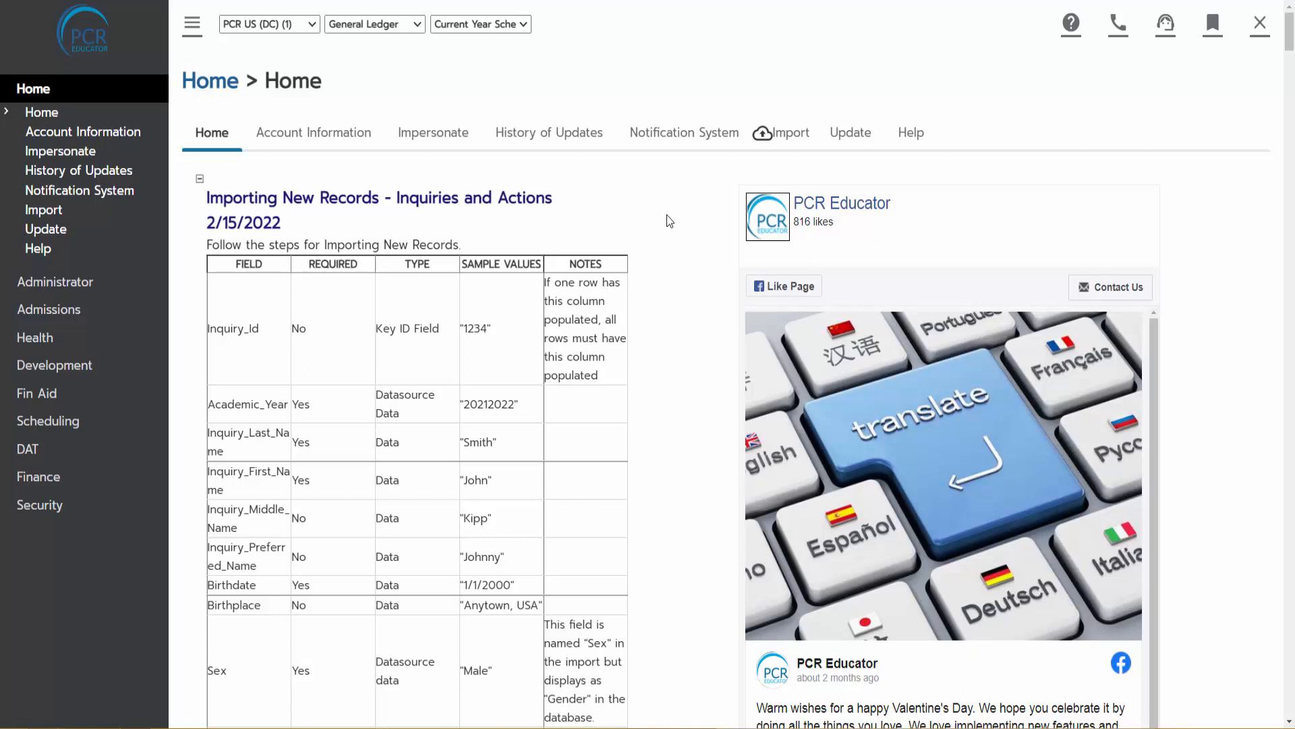
Step: View the Account Information page and the History of Updates page of the Home module
left_click(318, 140)
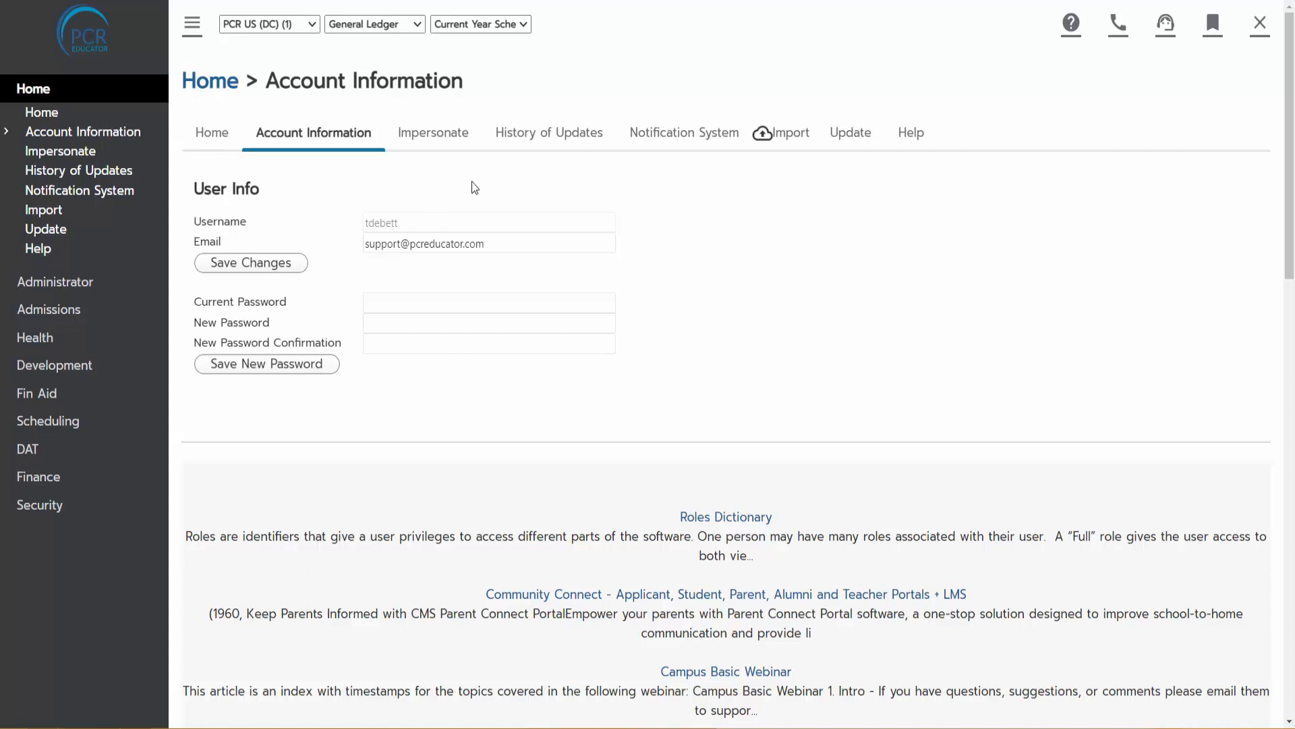
left_click(559, 140)
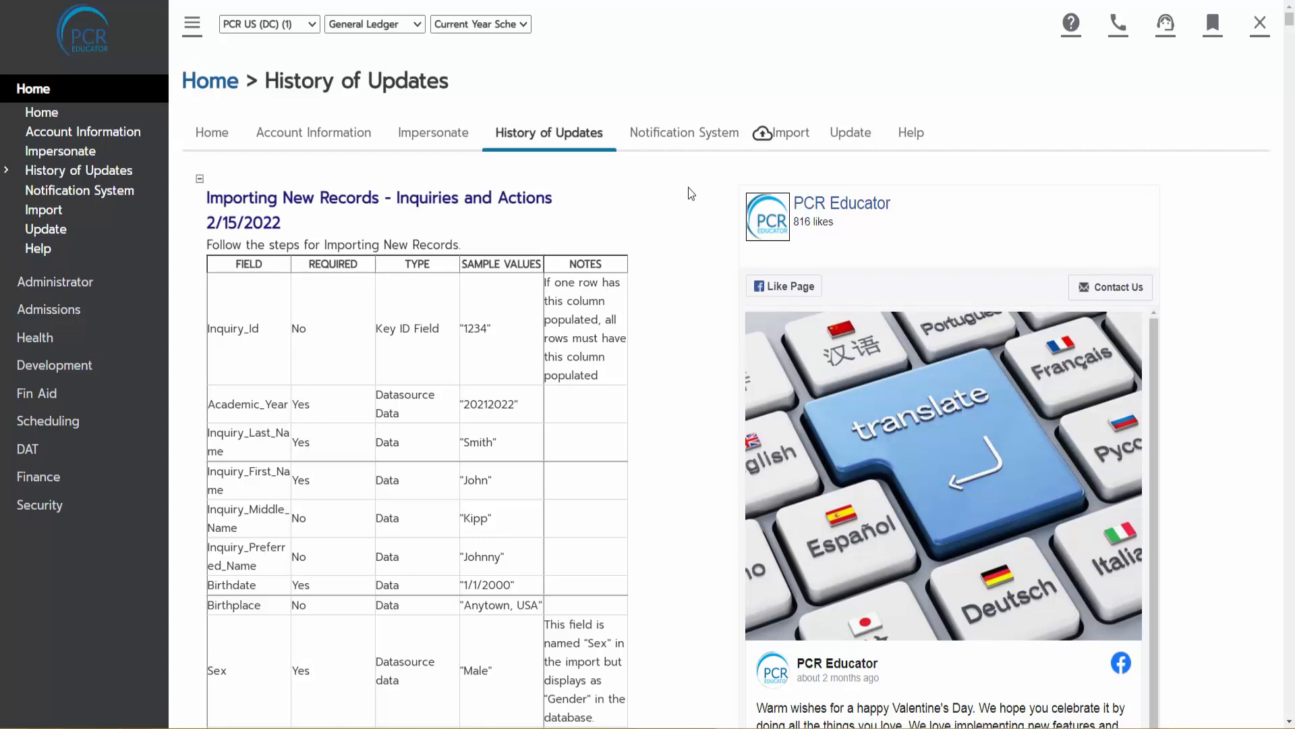
Step: Open the Home module's Help page and look over its quick links and support contact details
left_click(919, 138)
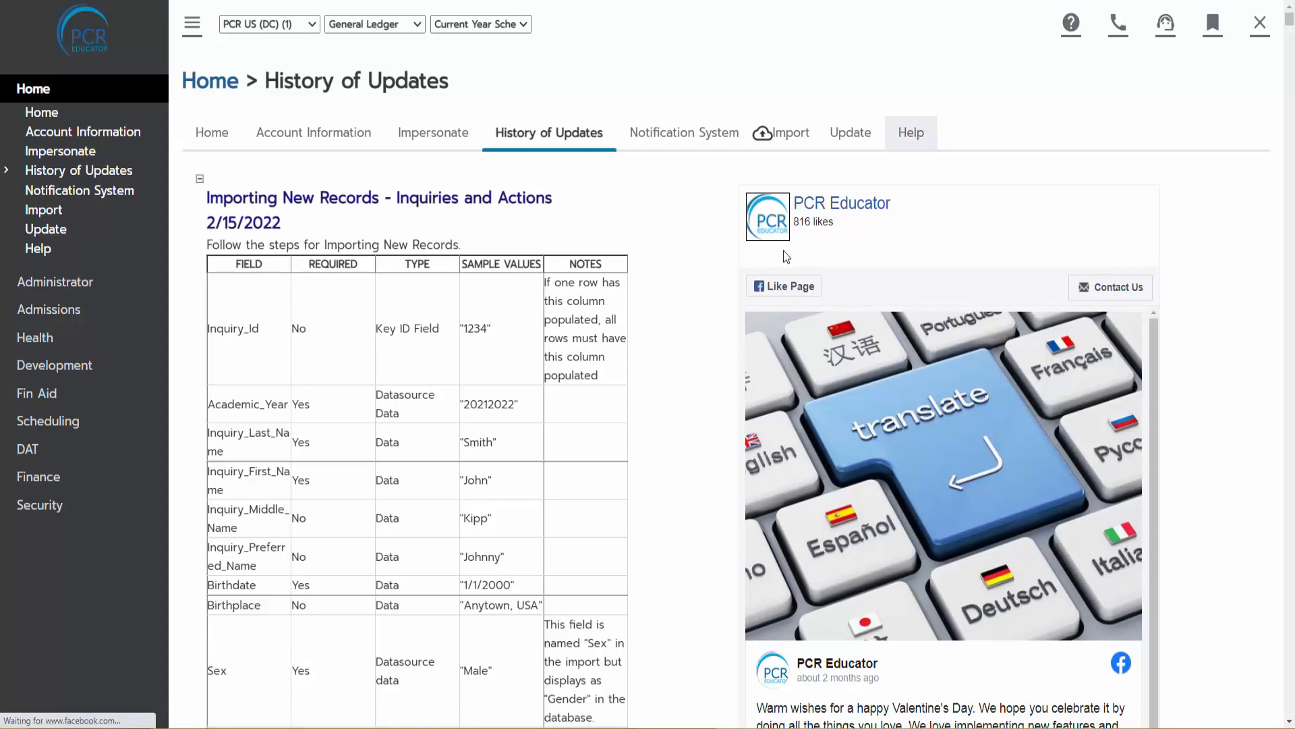
scroll(754, 396, "down", 1)
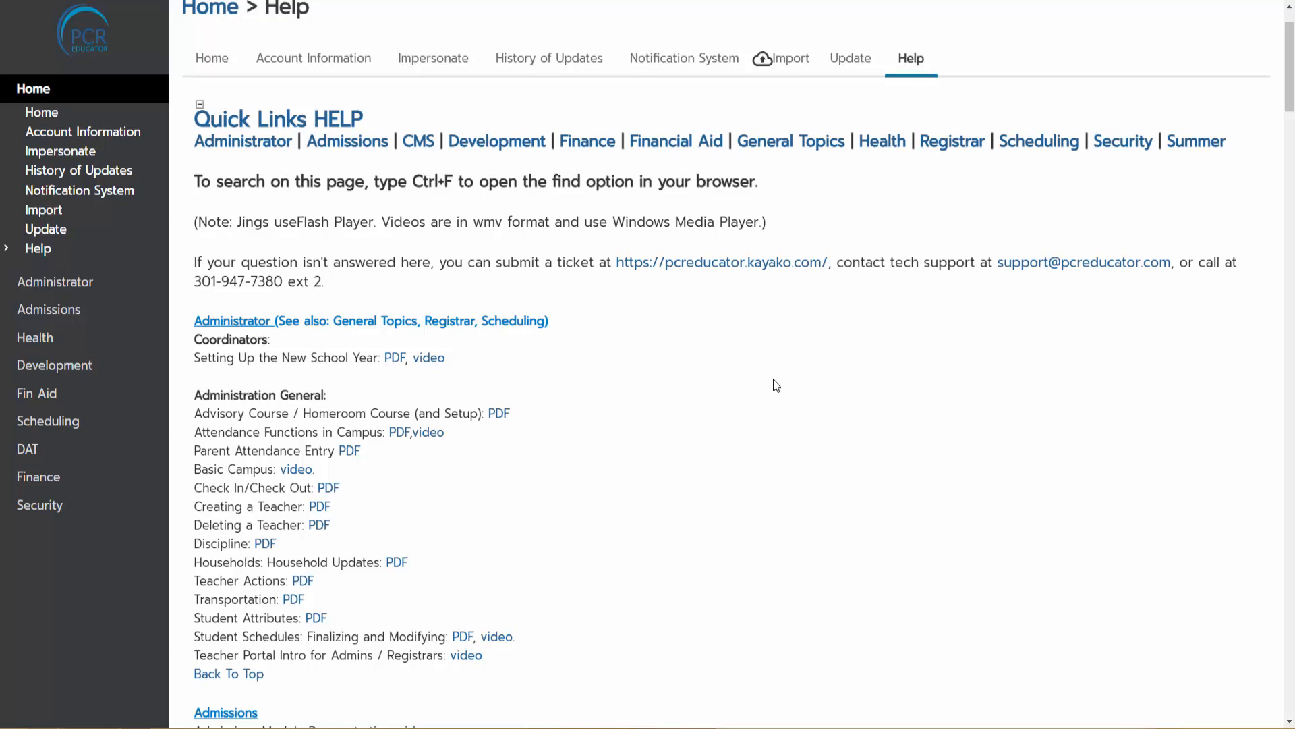
scroll(758, 439, "up", 1)
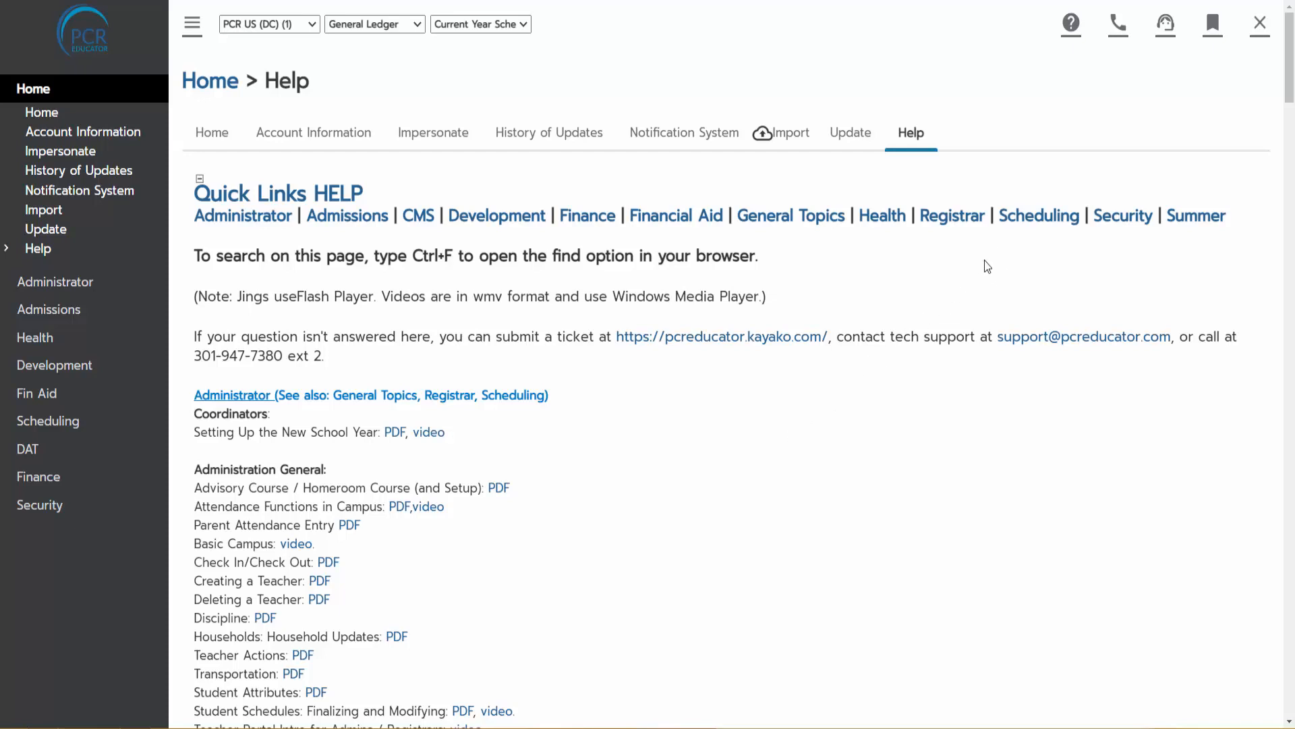
Step: Open the online Knowledge Base, look over its Admissions articles, and return to the Help page
left_click(1073, 27)
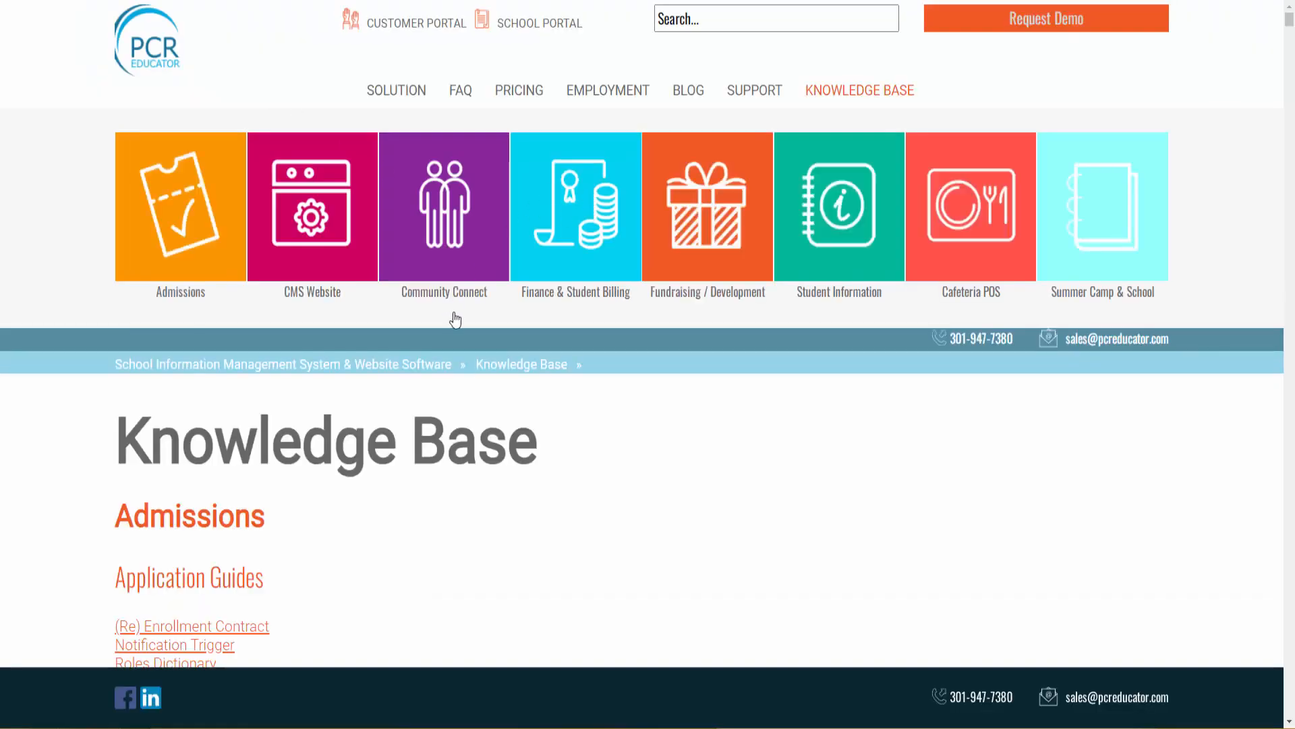
scroll(585, 483, "down", 3)
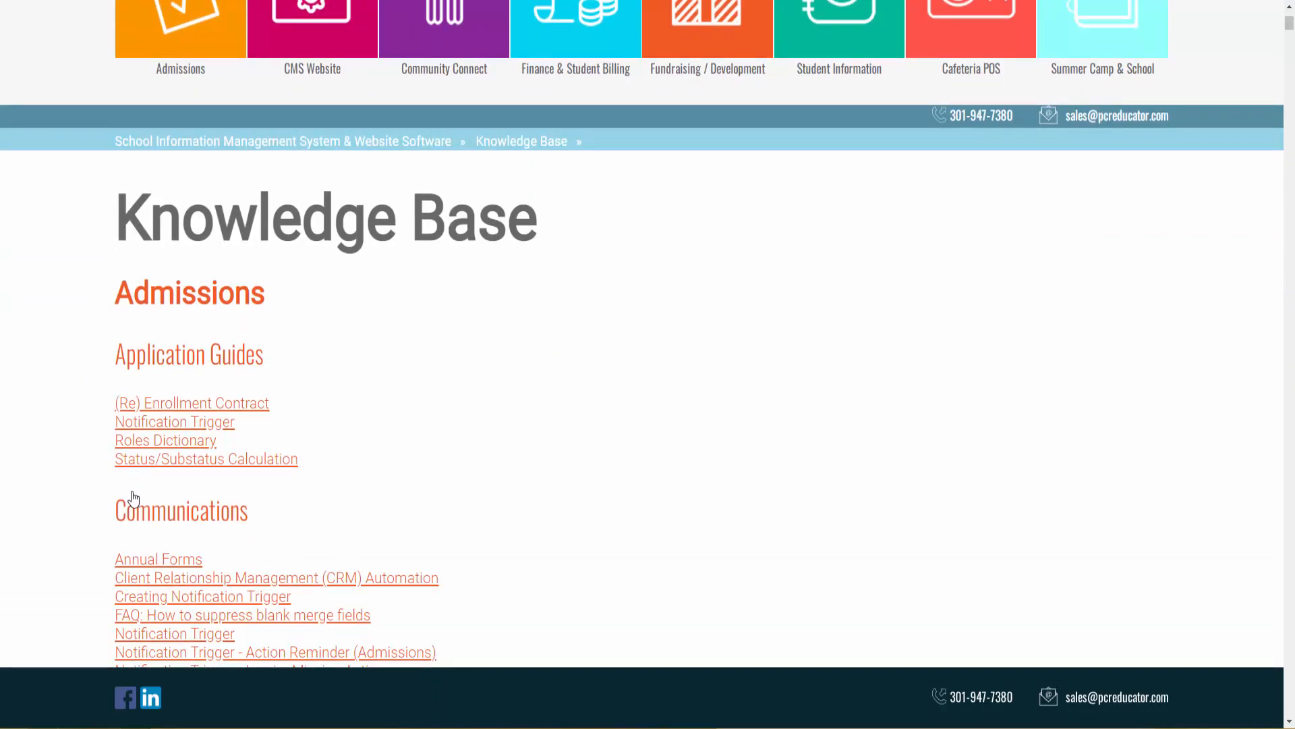
scroll(628, 417, "up", 3)
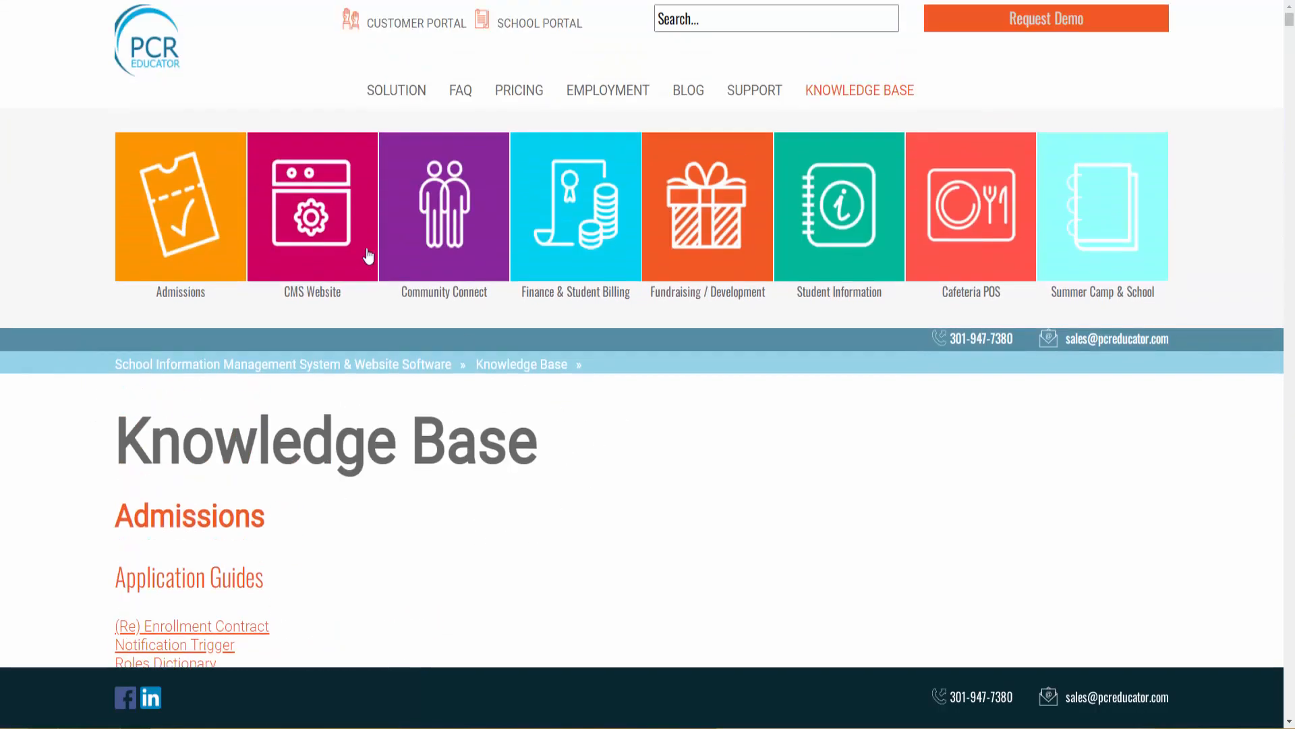
left_click(270, 0)
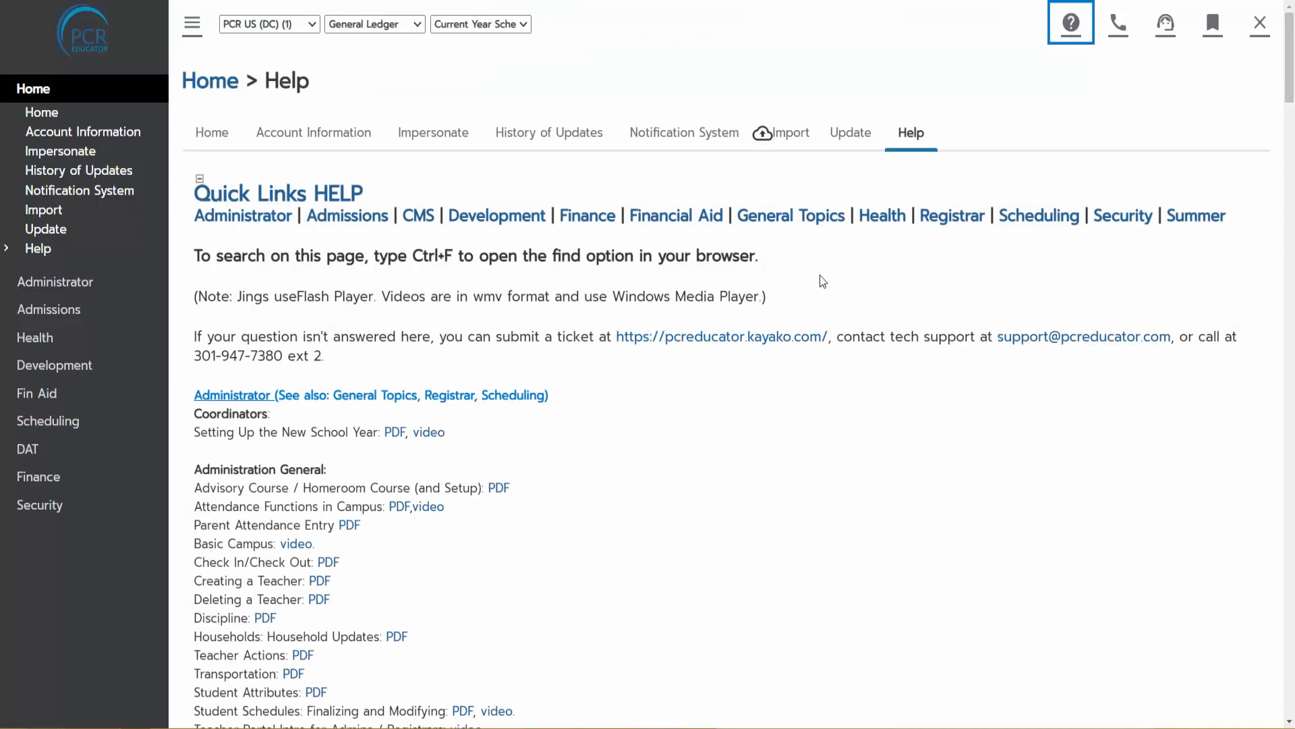
Step: Look over the Help page's topics and view the Kayako support portal's login page
scroll(763, 500, "down", 1)
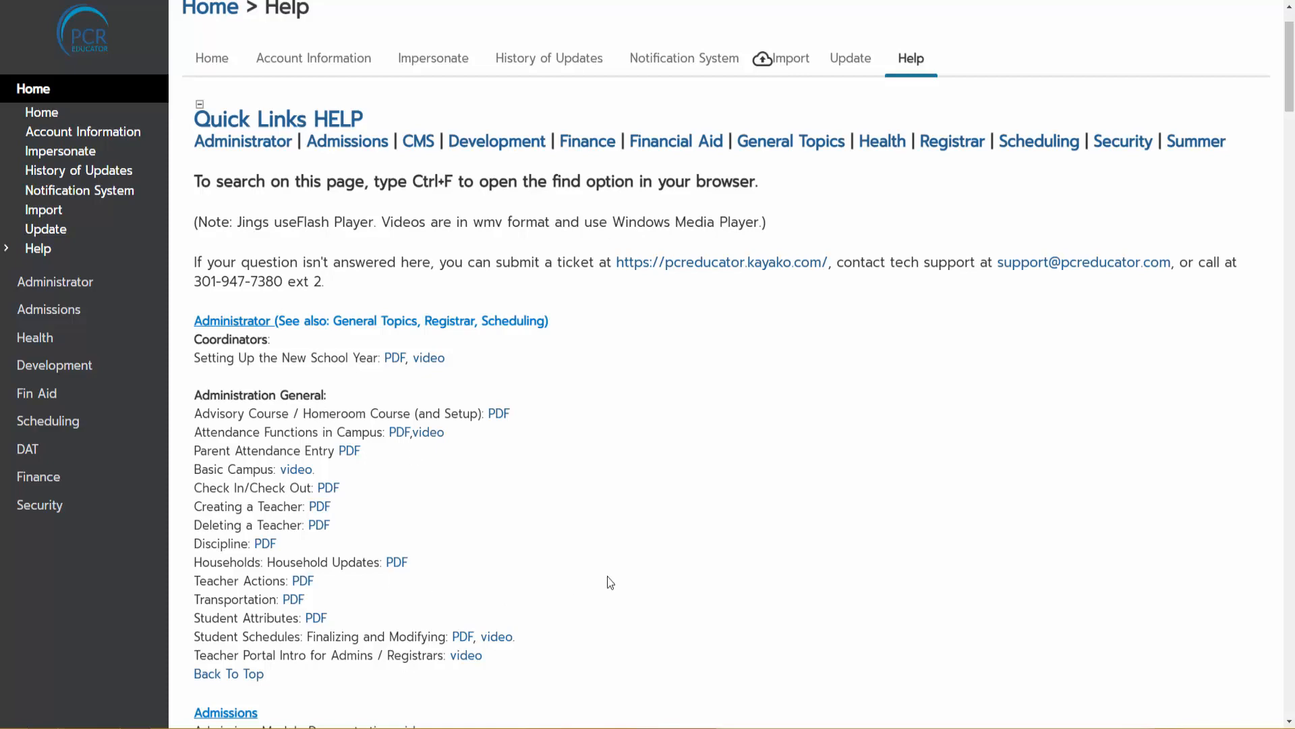
scroll(1083, 87, "up", 2)
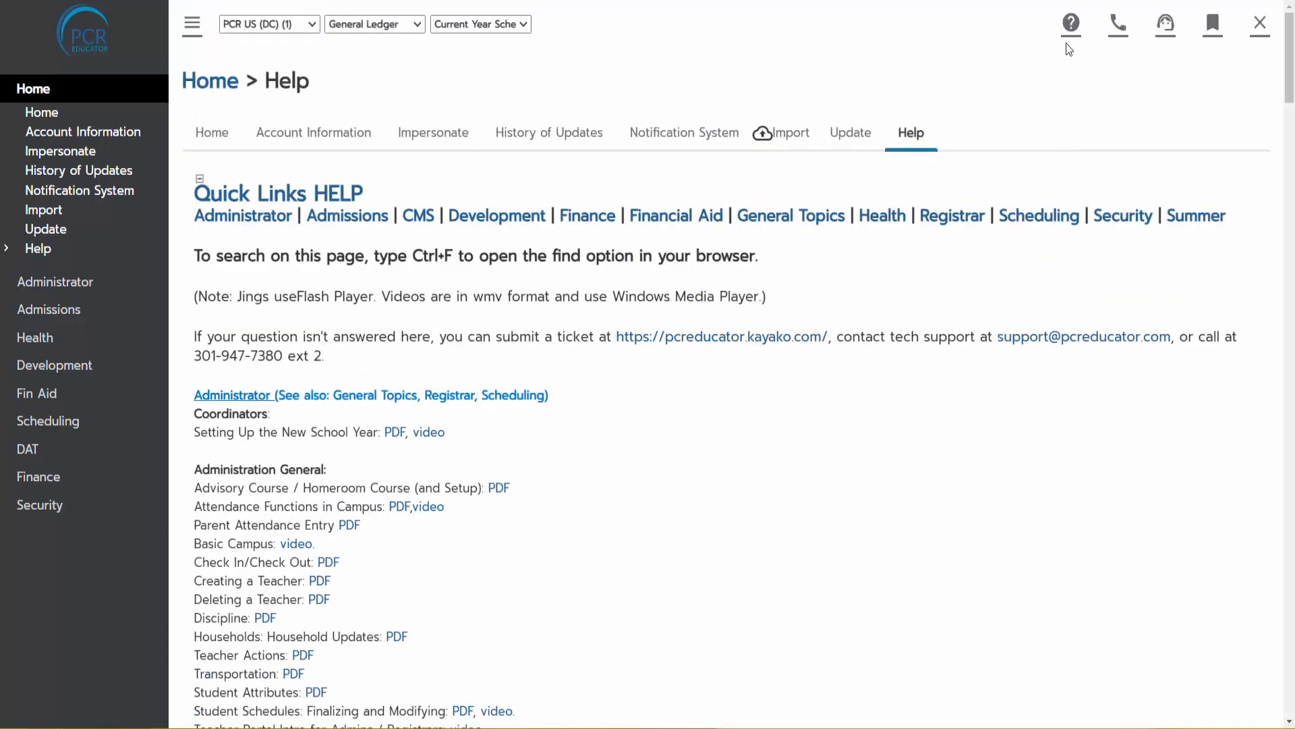
left_click(1120, 35)
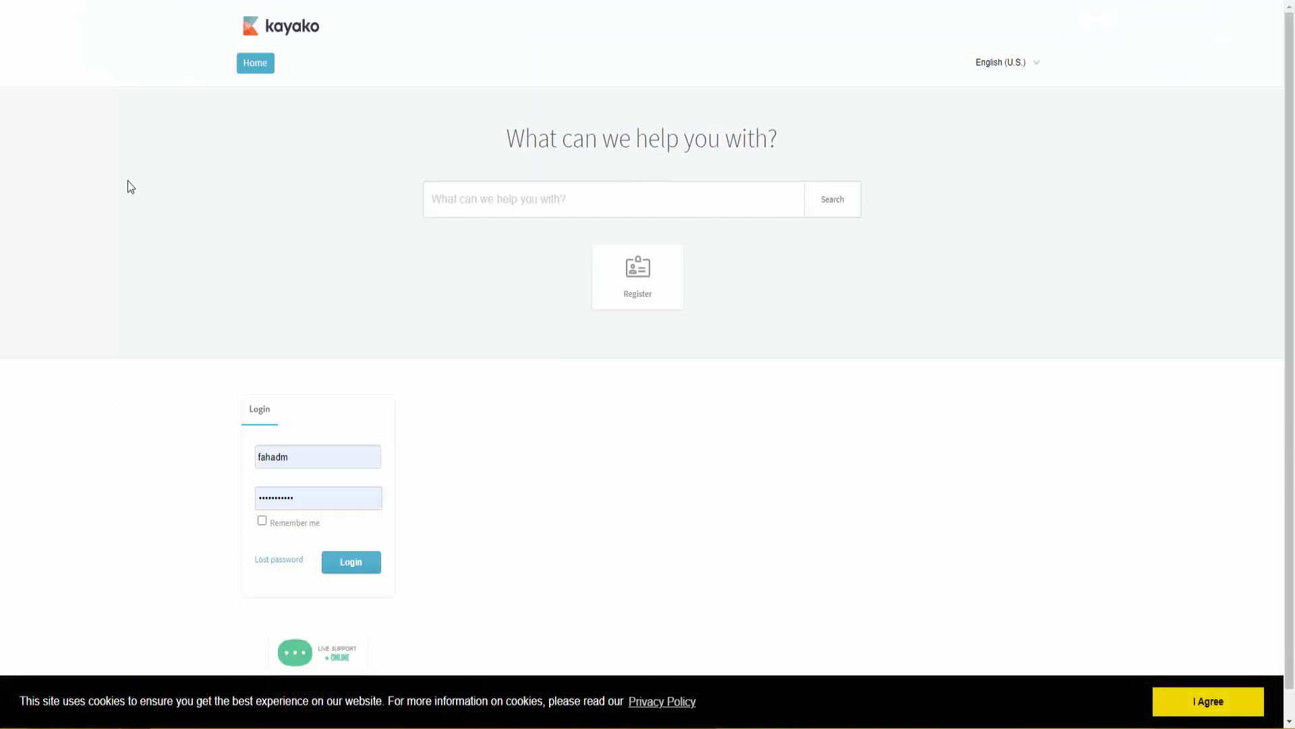
scroll(122, 169, "down", 1)
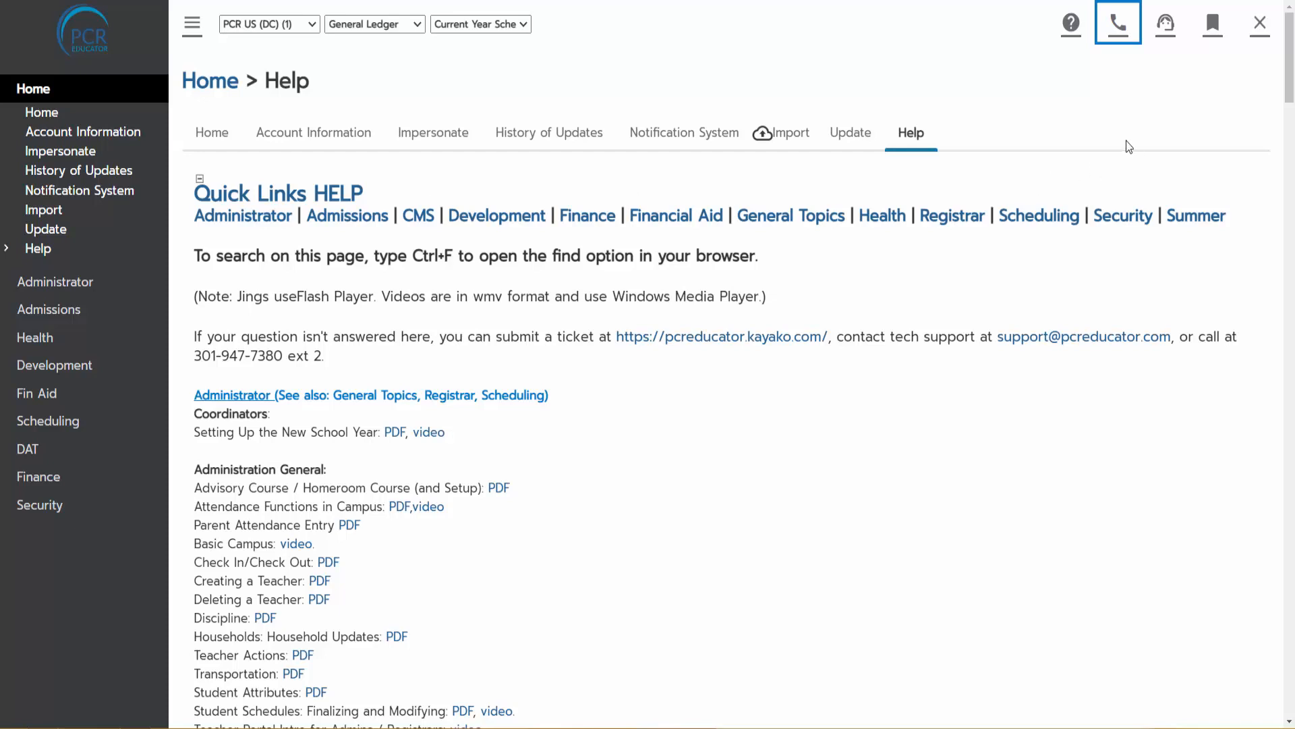
Step: Open the Email/Call Support form, examine its title, CMS URL, report name and description placeholders, and close it without sending
left_click(1166, 24)
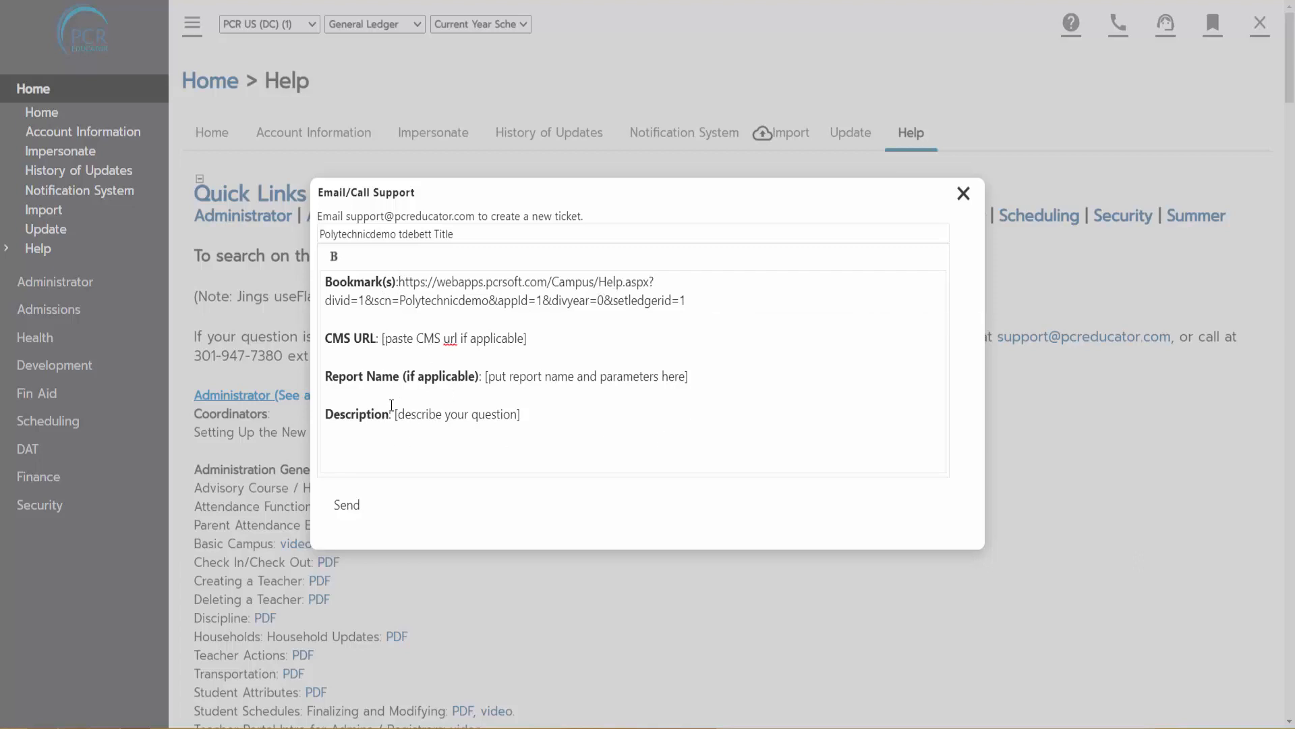
left_click_drag(395, 413, 531, 419)
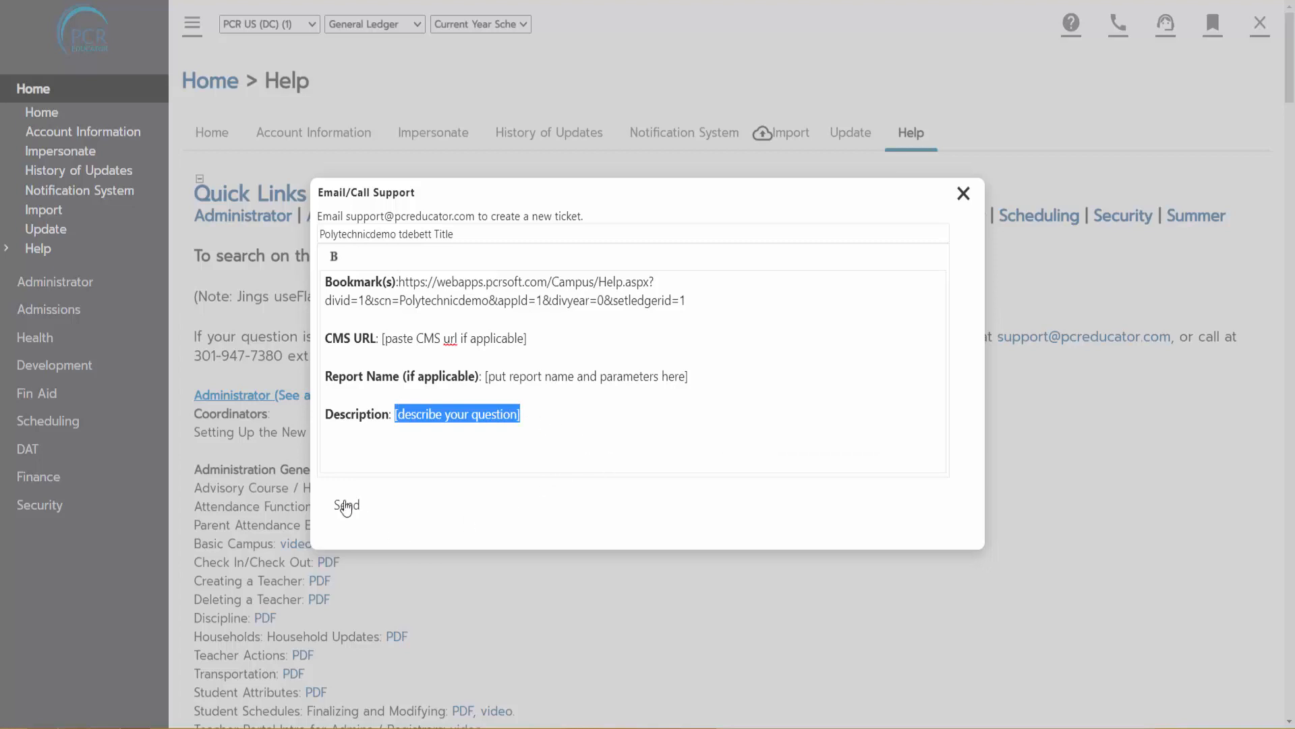
left_click_drag(323, 239, 484, 241)
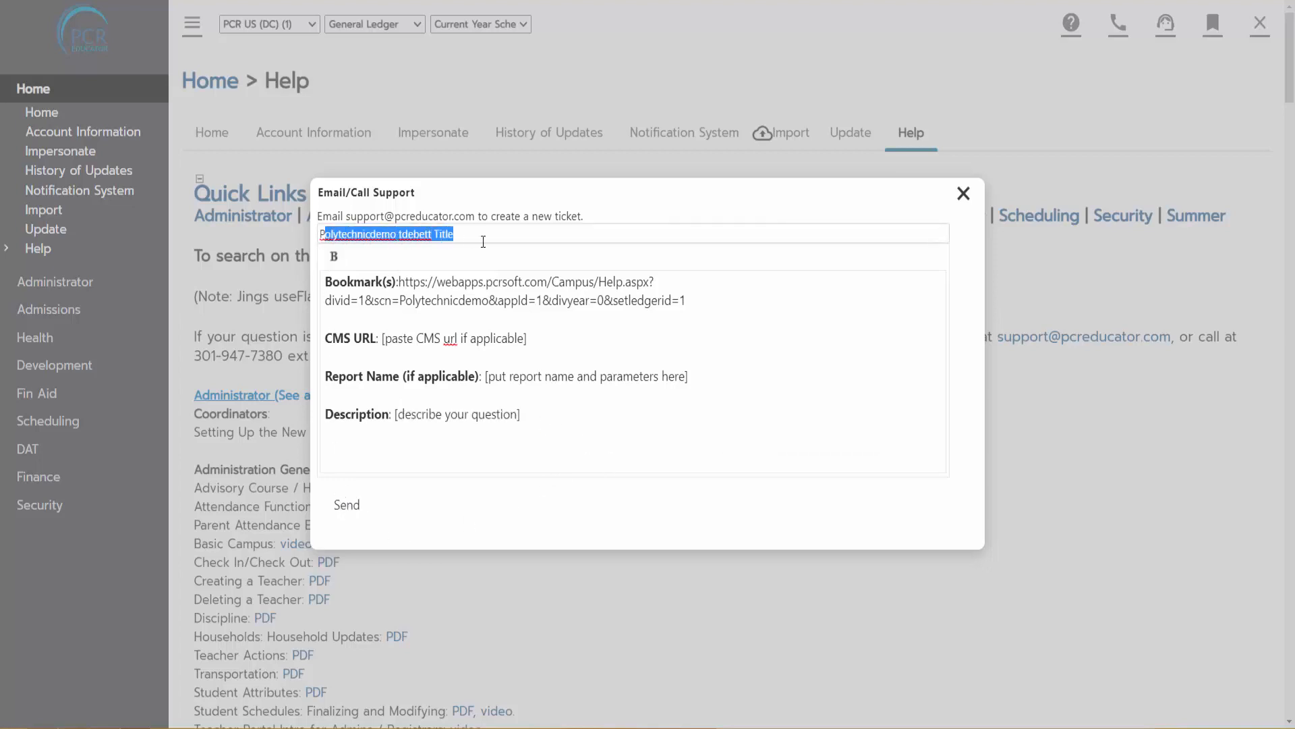
left_click(598, 438)
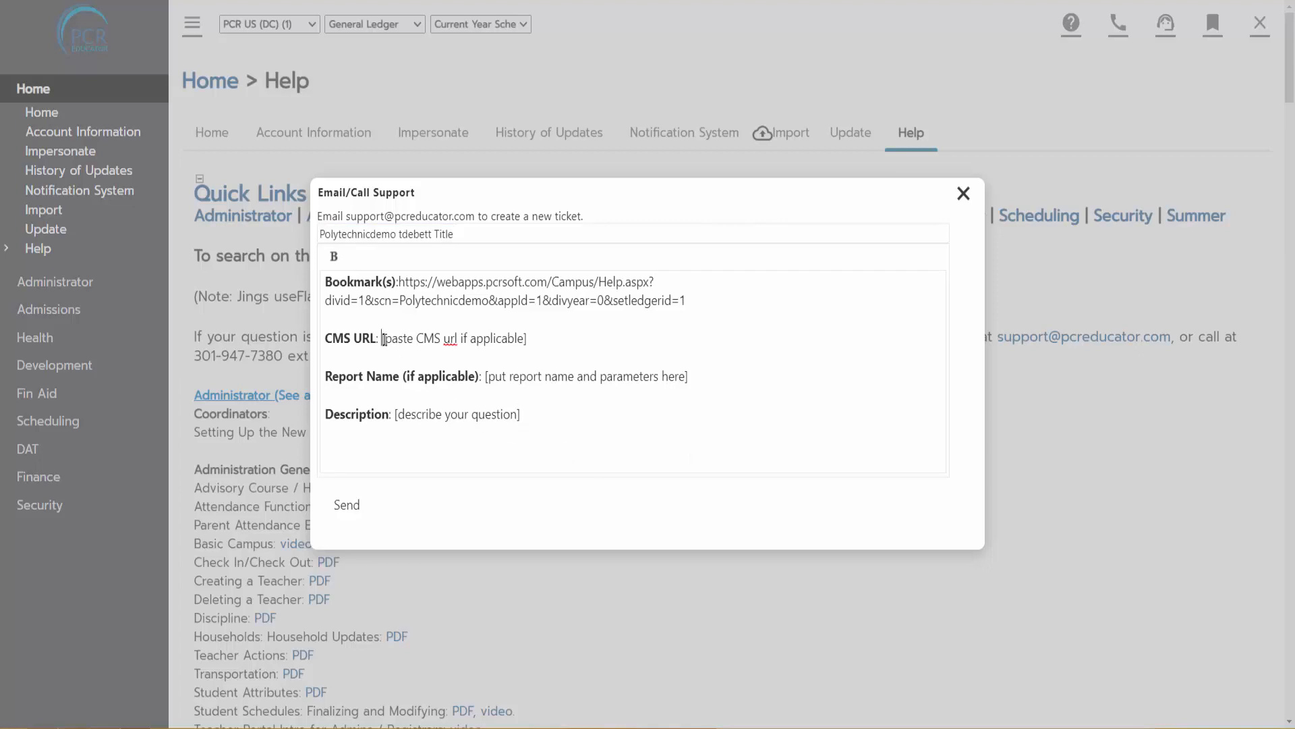
left_click_drag(383, 338, 541, 336)
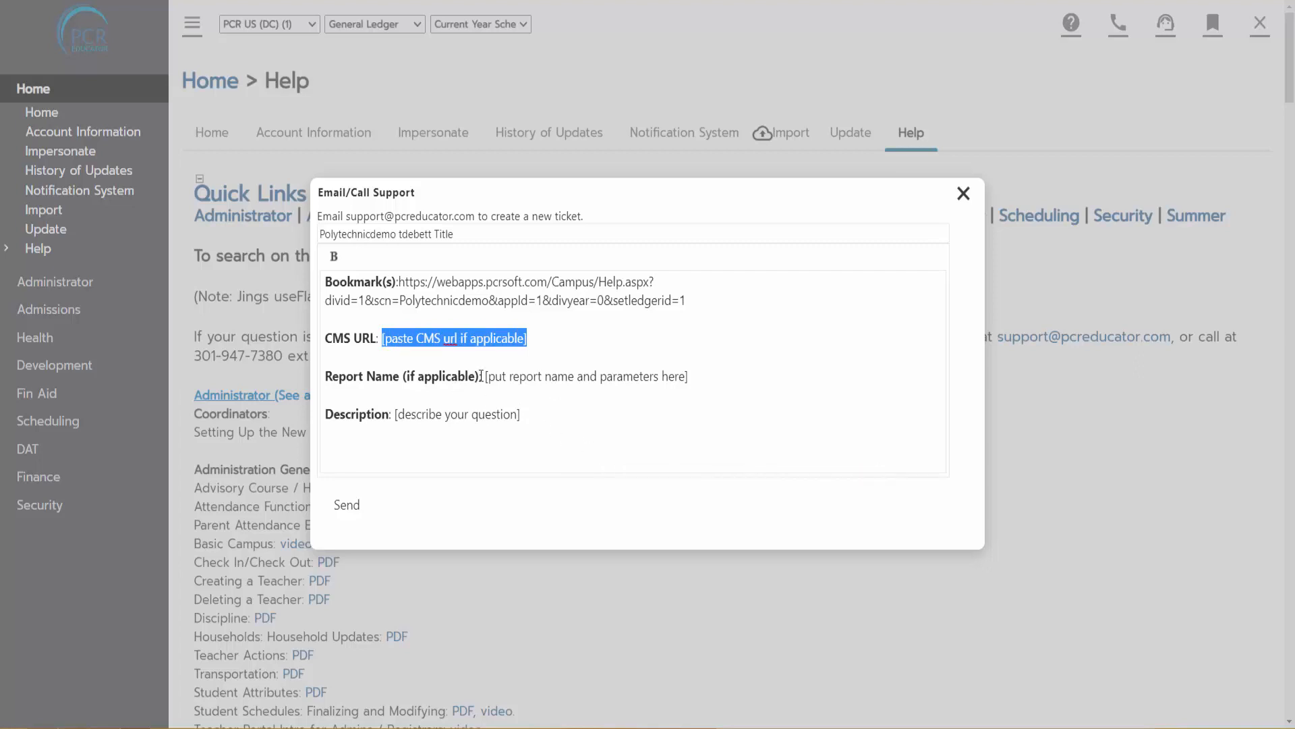
left_click_drag(485, 376, 727, 376)
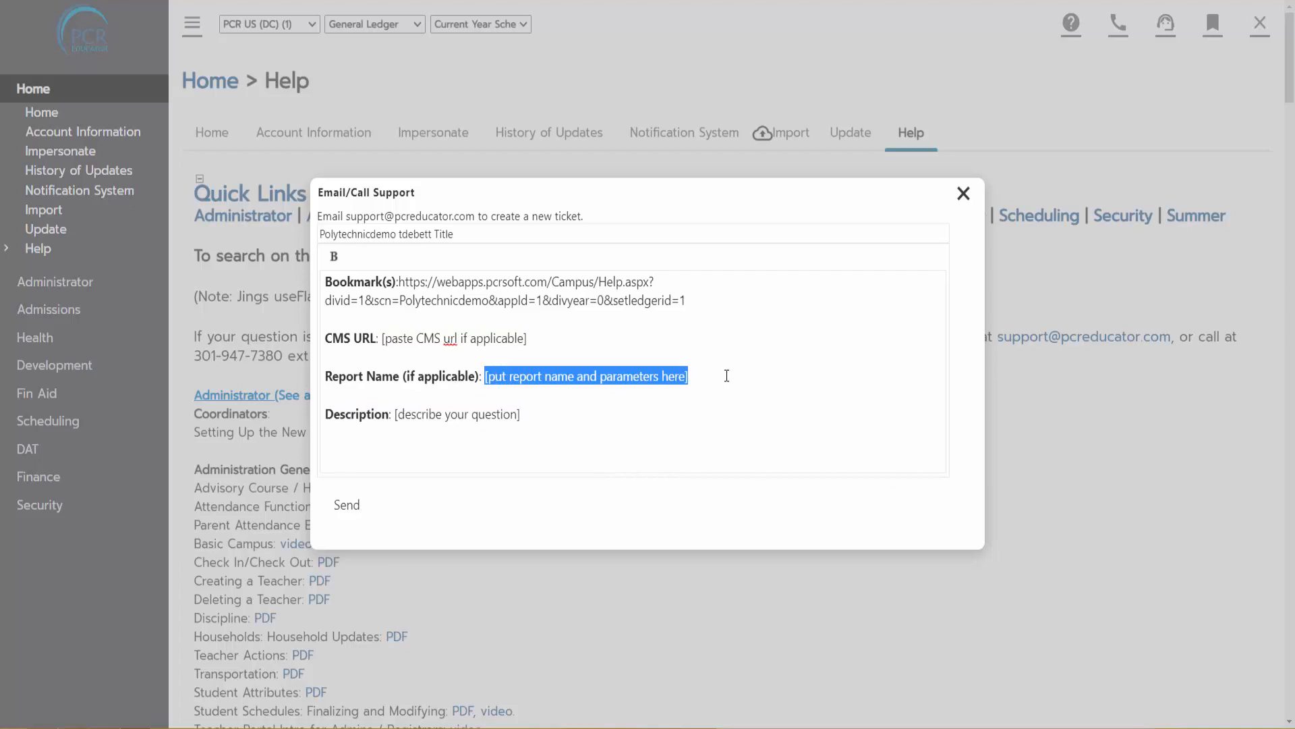
left_click(693, 411)
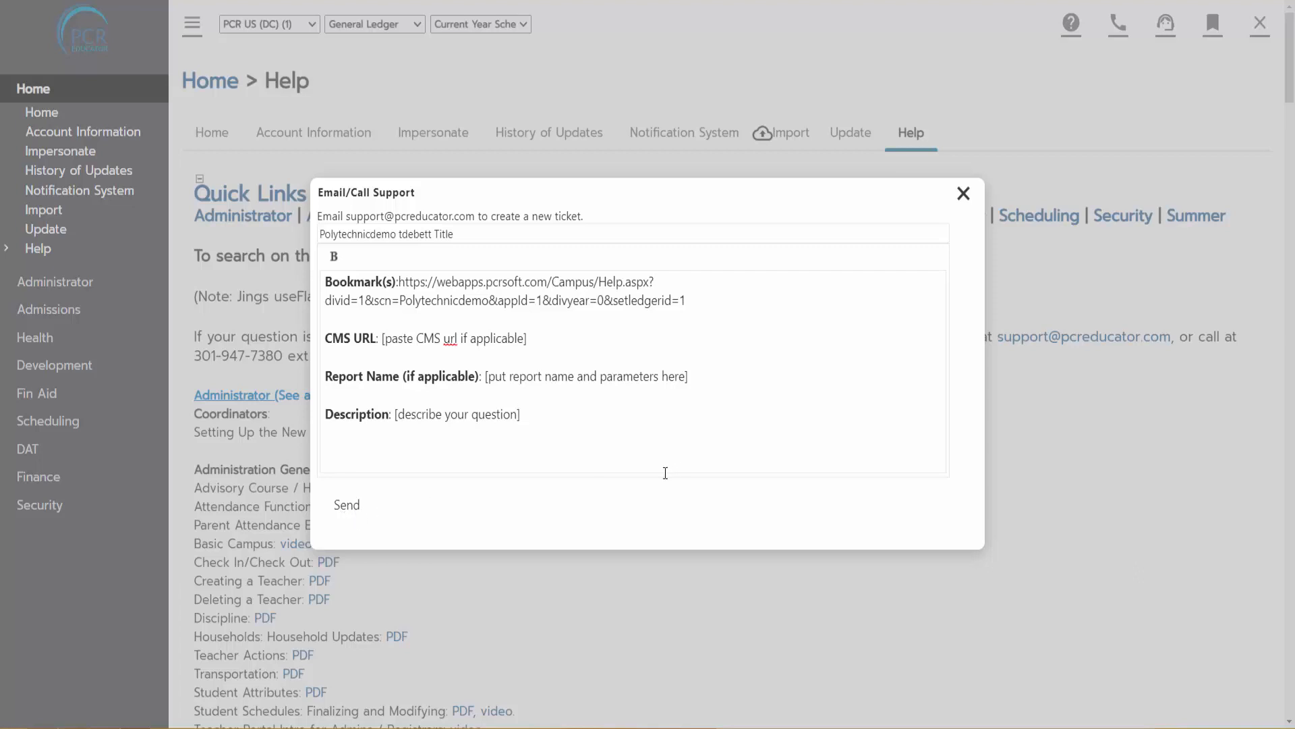
left_click(962, 193)
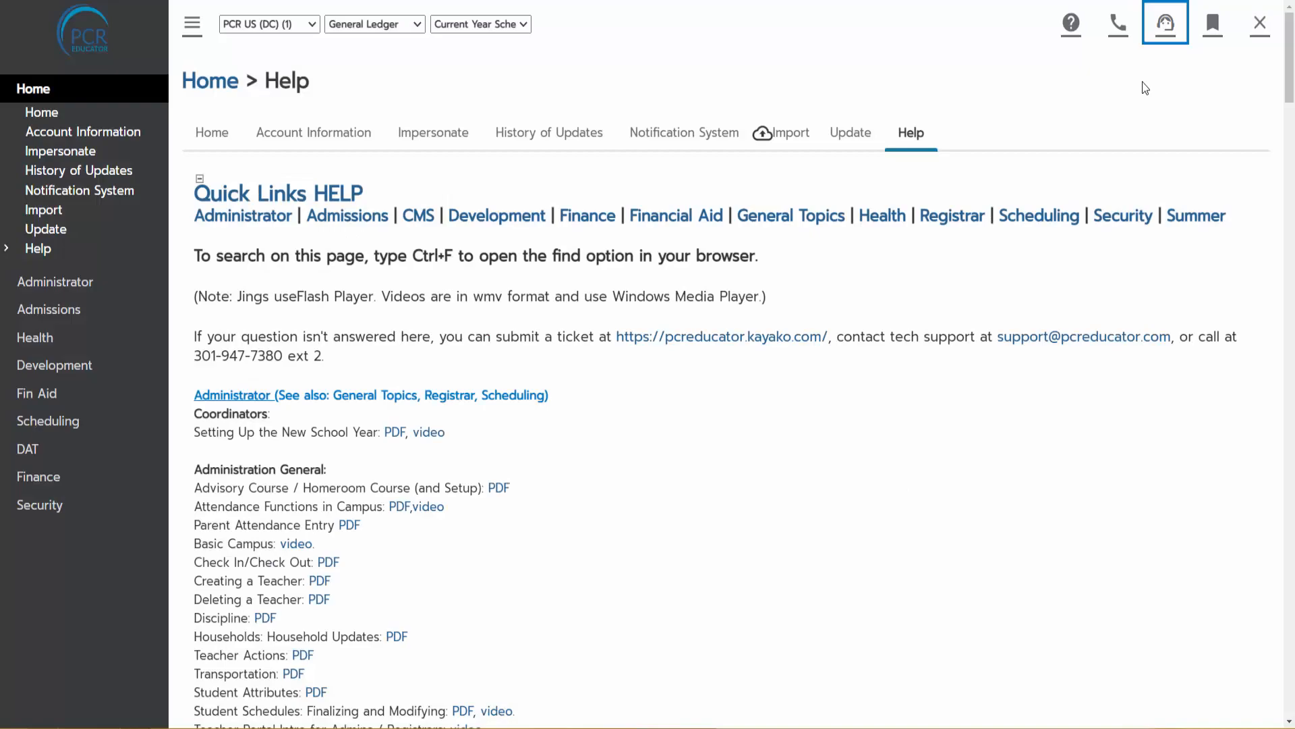
Step: Display the Help page's bookmark link, compare it with the bookmark in the support form, and close both dialogs
left_click(1222, 34)
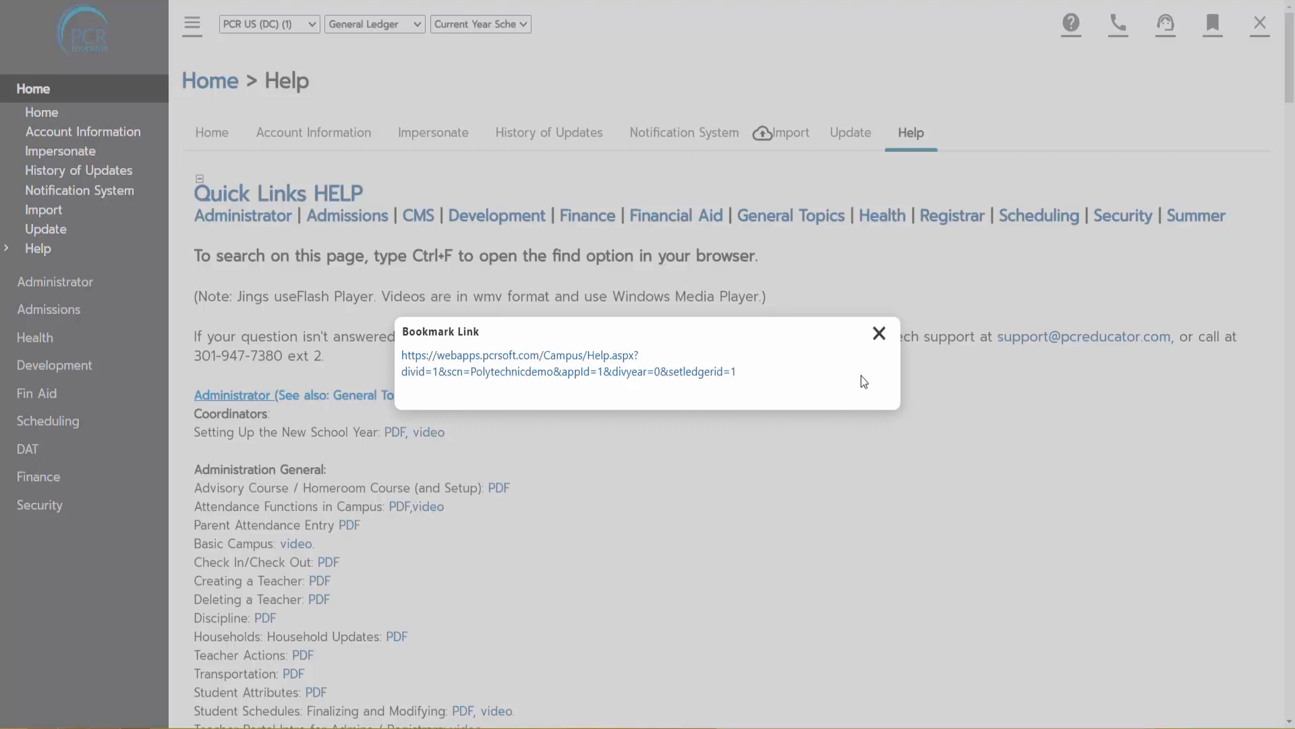
left_click(879, 331)
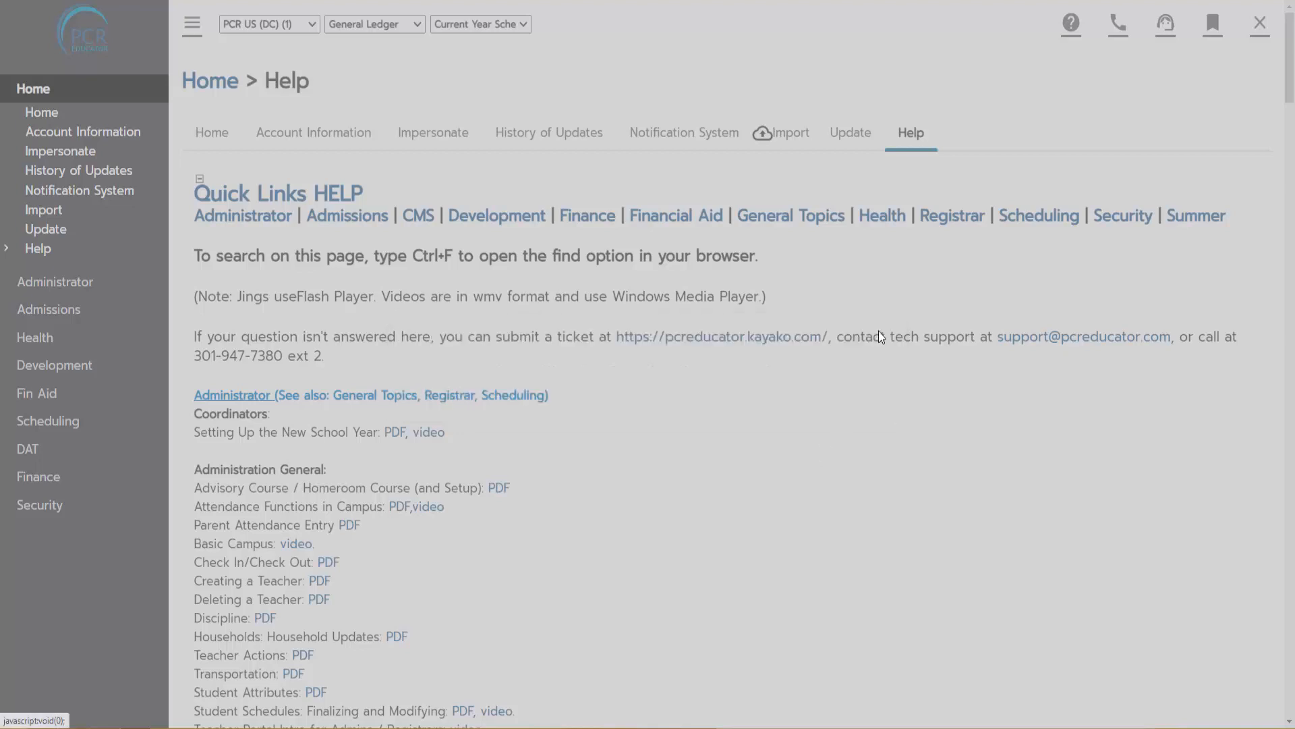
left_click(1160, 31)
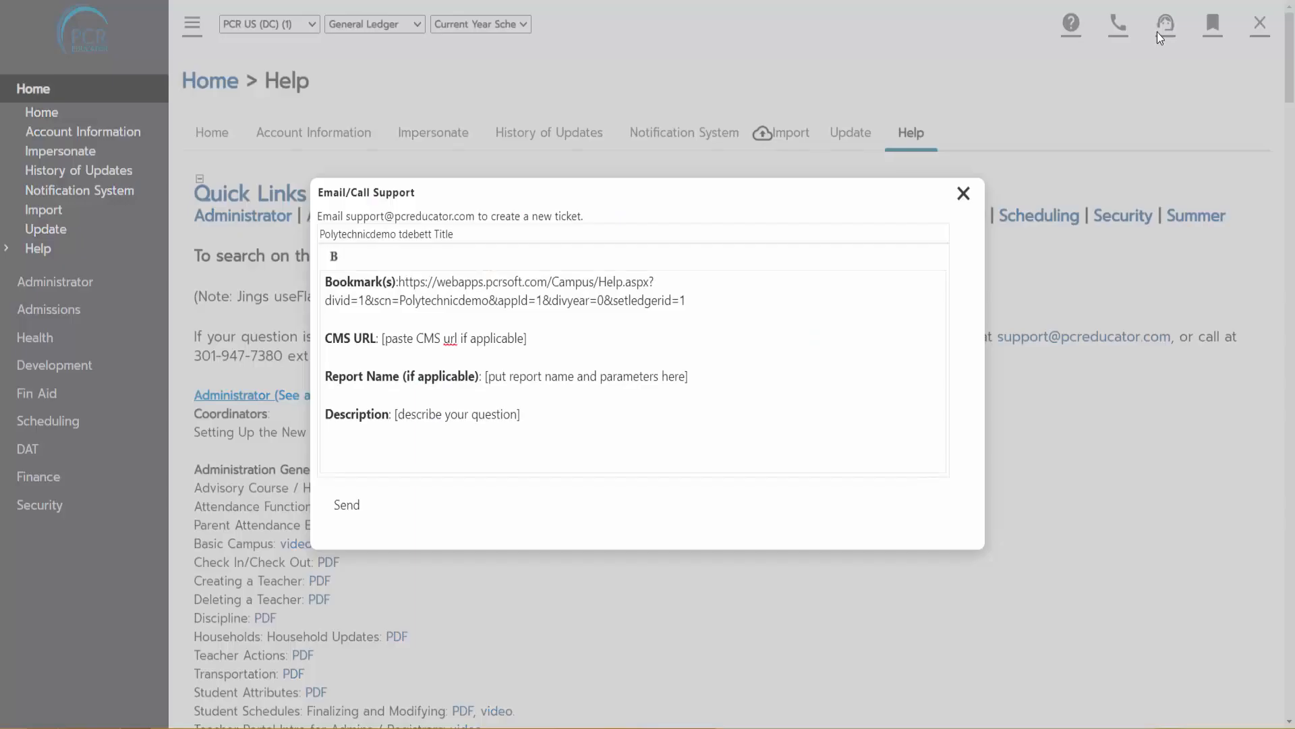
left_click(963, 194)
left_click(1211, 29)
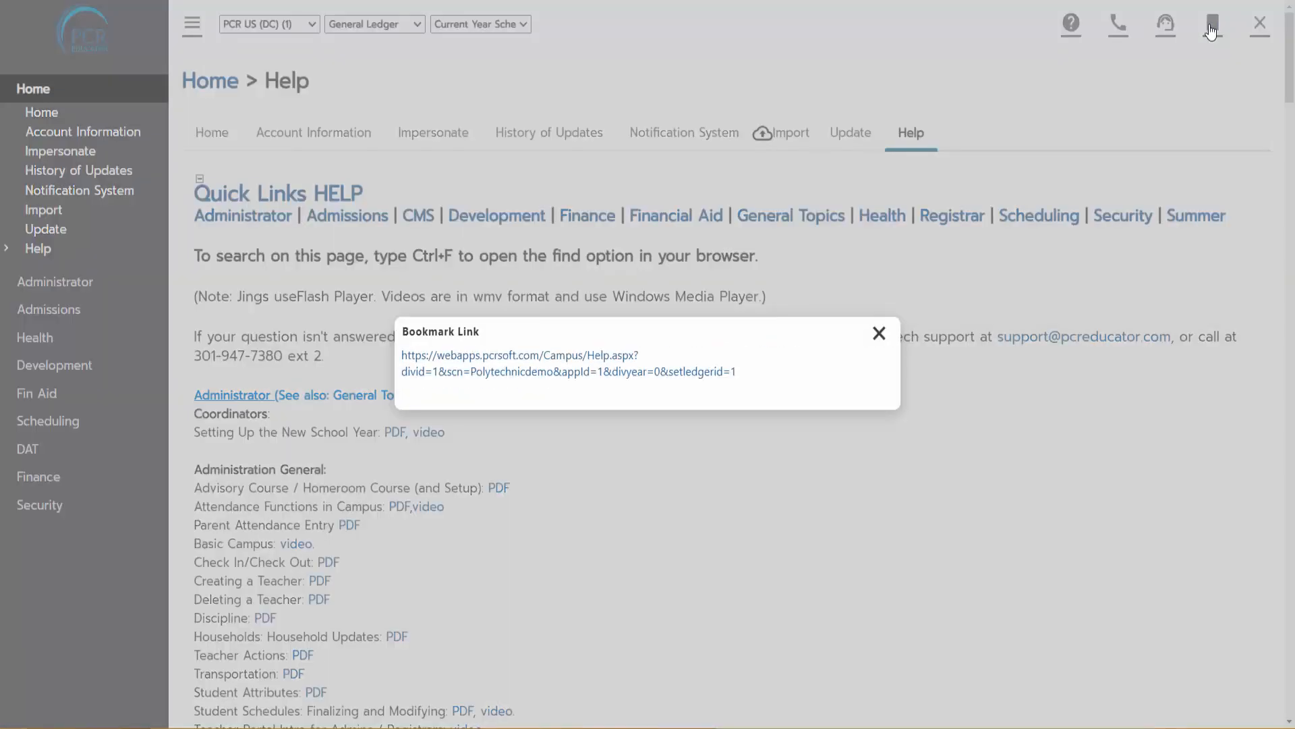
left_click(879, 333)
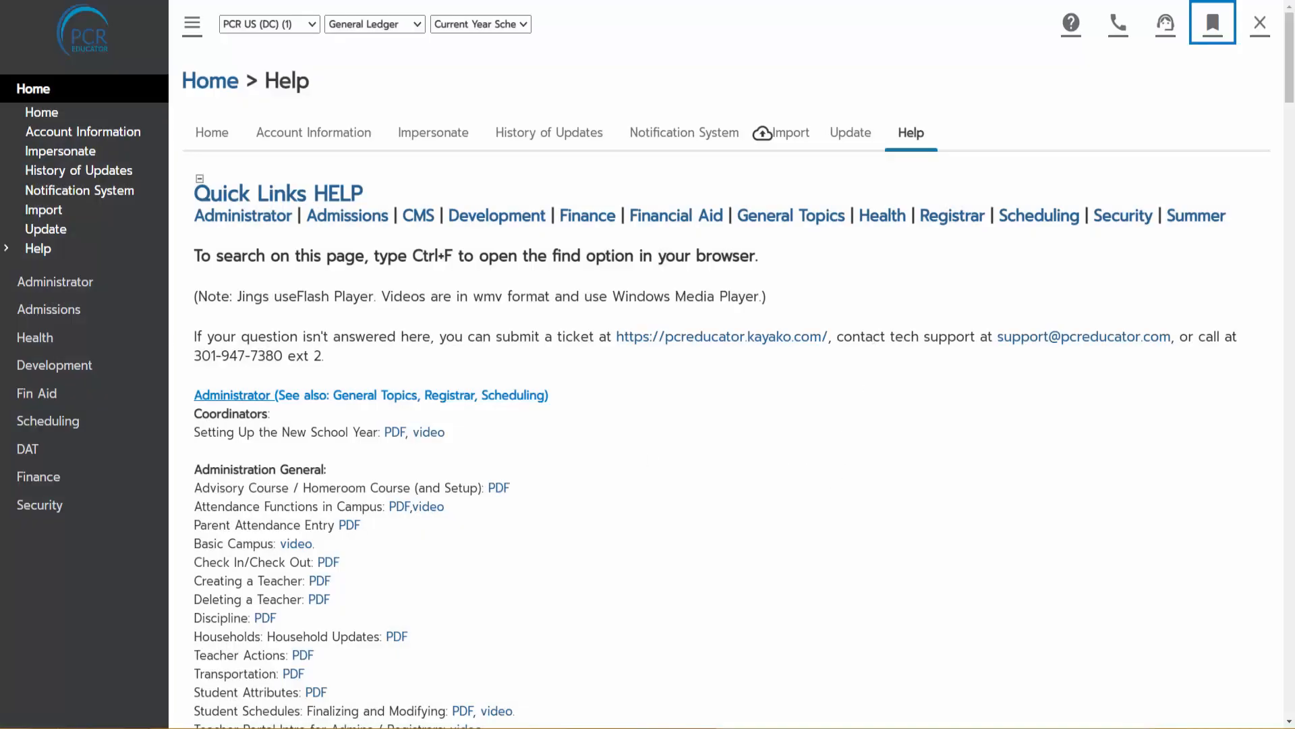
Step: Examine the available school divisions, ledgers and schedule years without changing the current selections
left_click(298, 27)
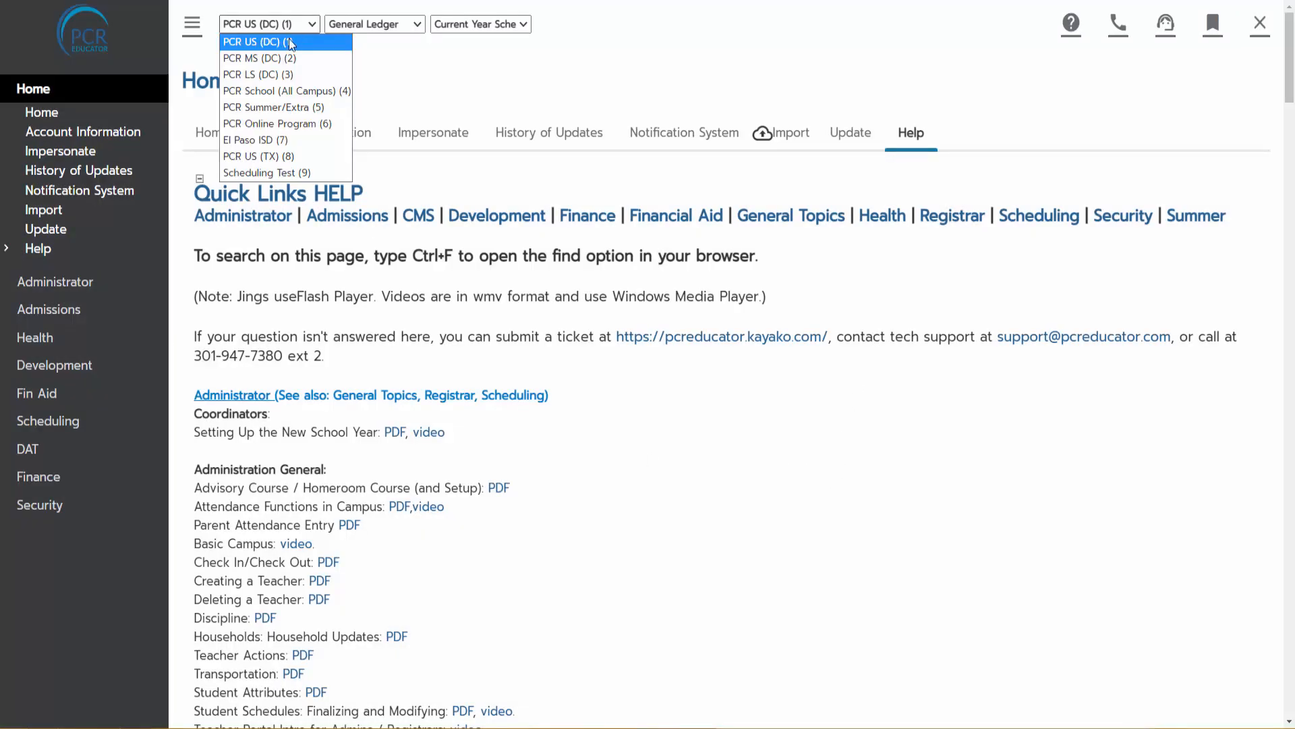
left_click(420, 29)
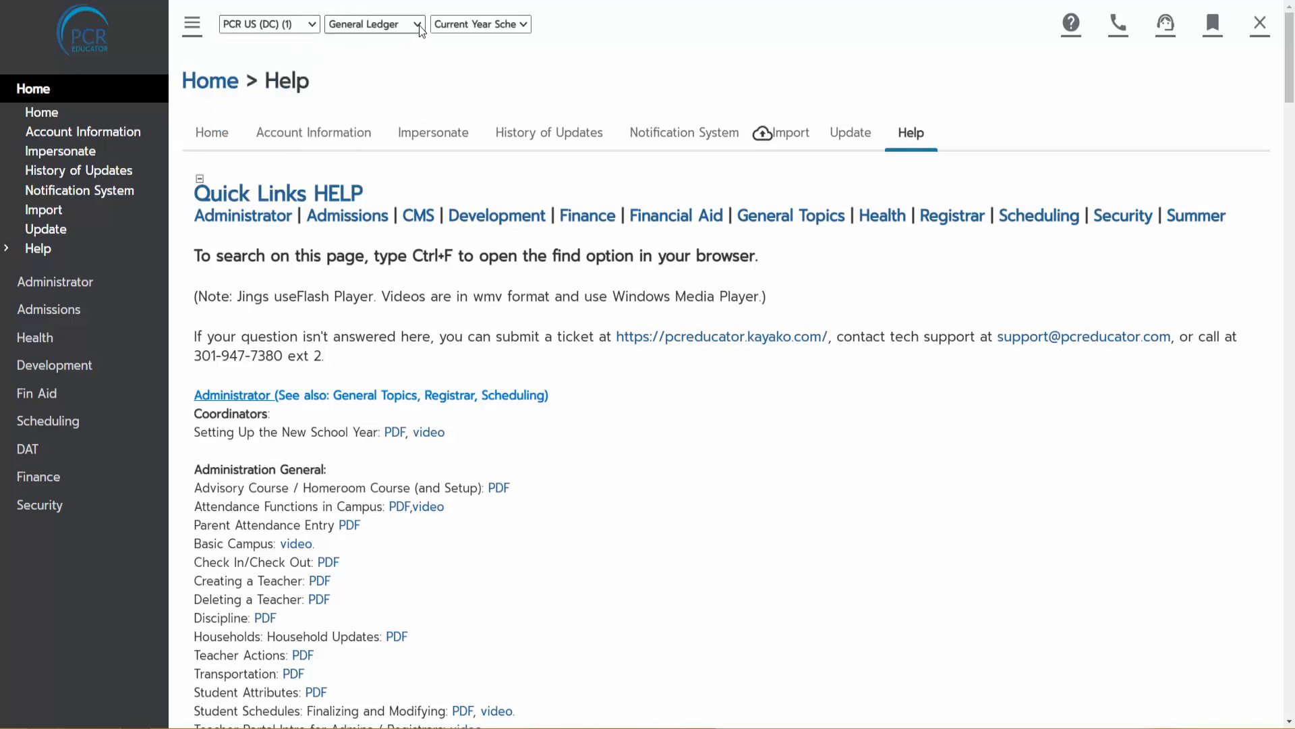
left_click(419, 28)
left_click(442, 25)
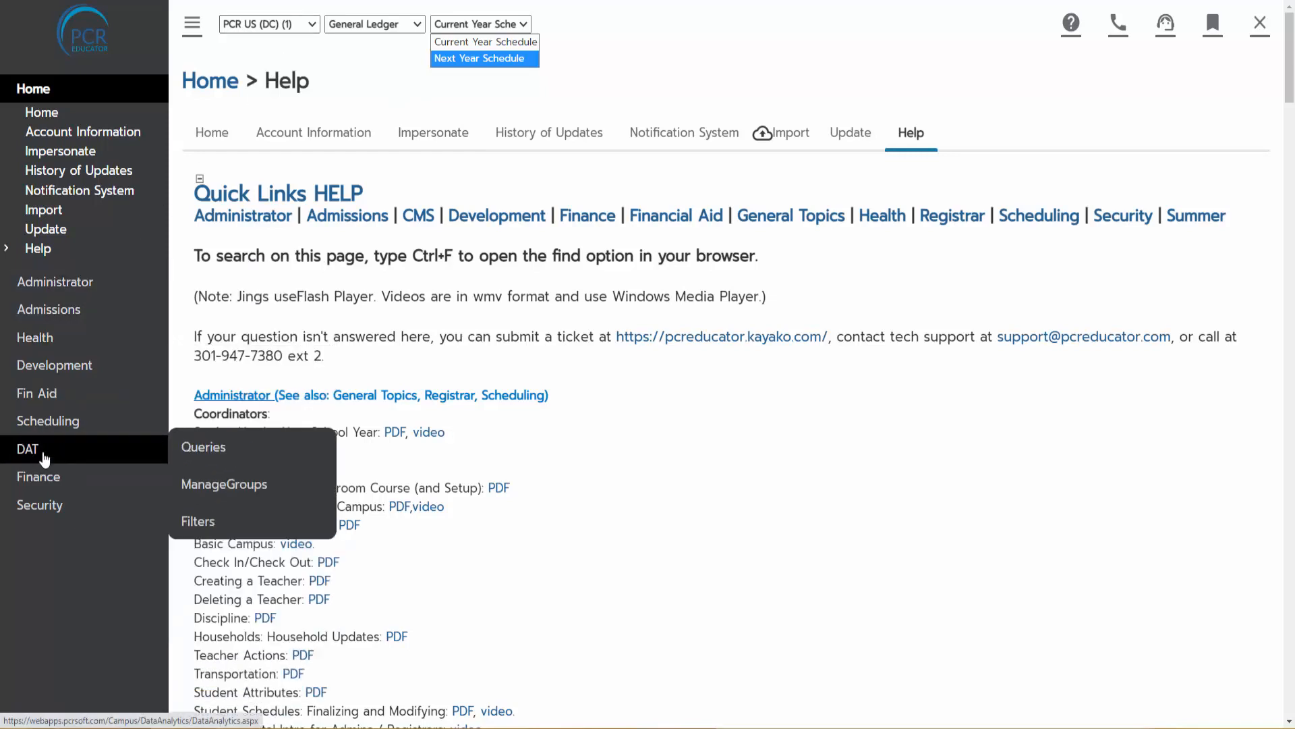
left_click(431, 35)
left_click(475, 29)
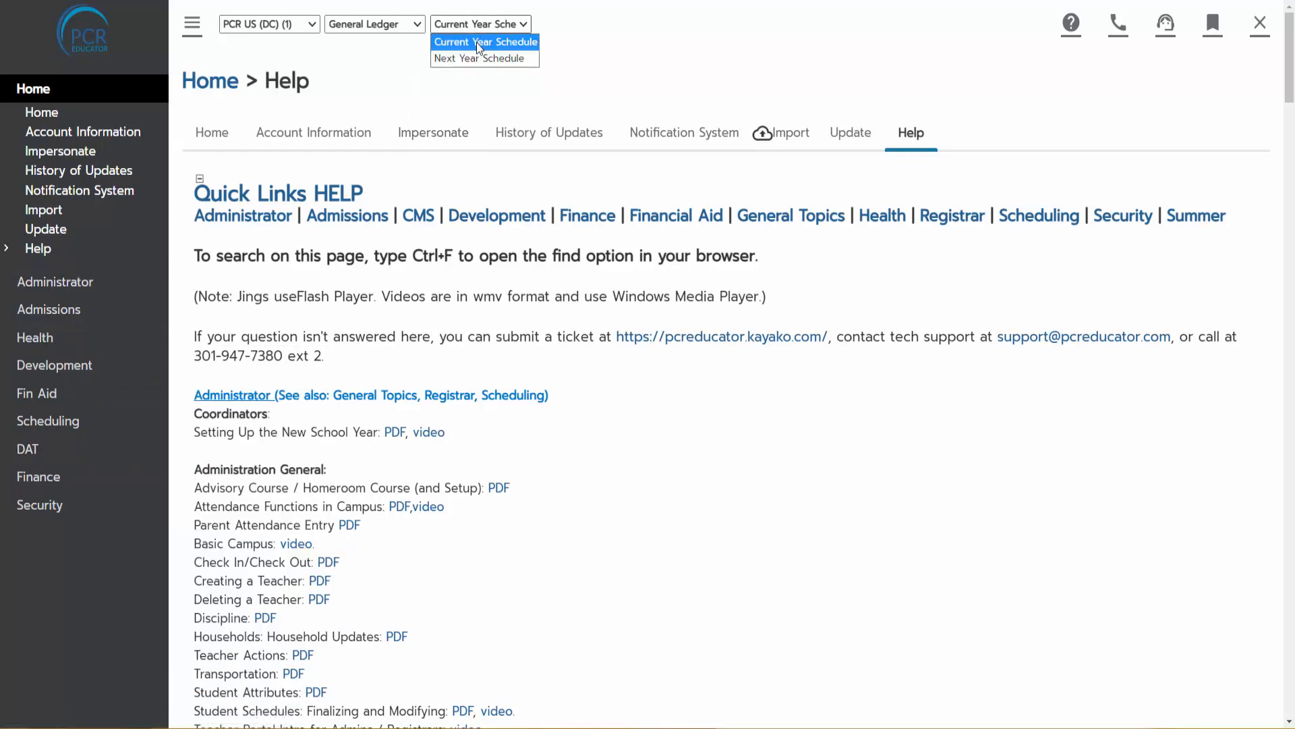
left_click(420, 75)
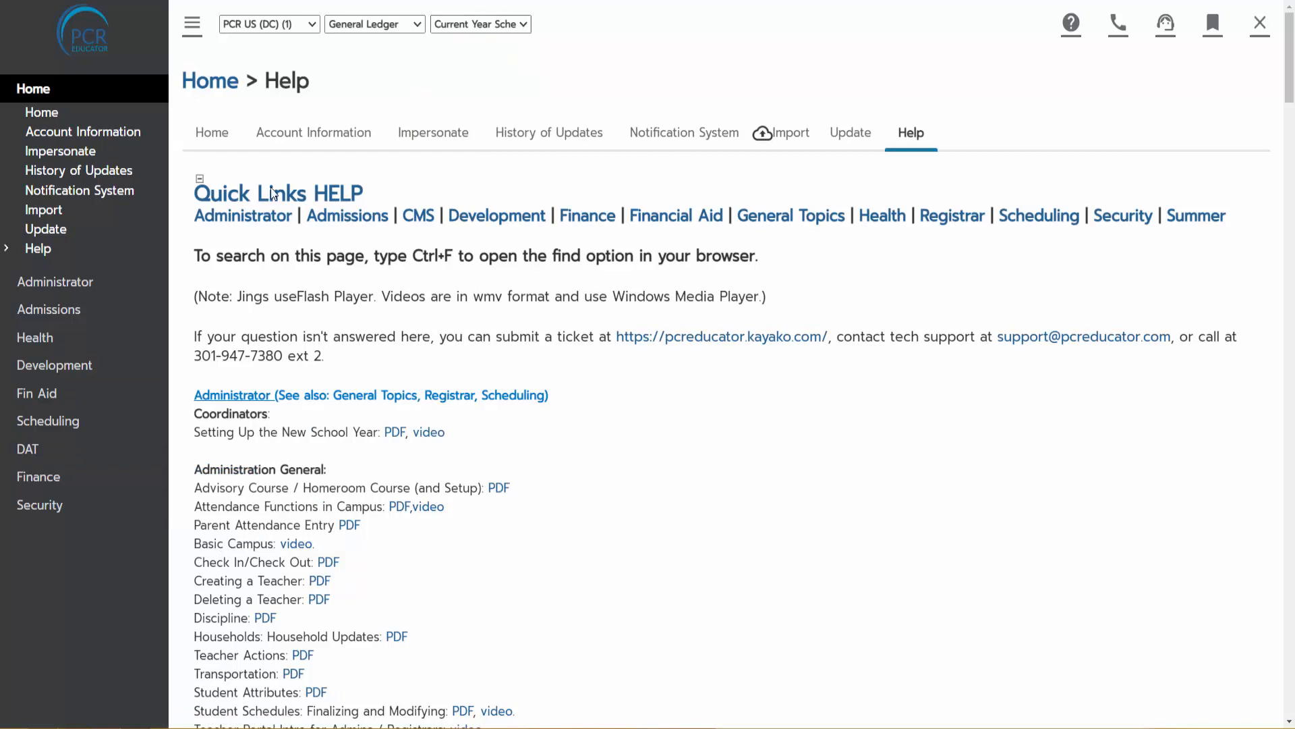
mouse_move(63, 428)
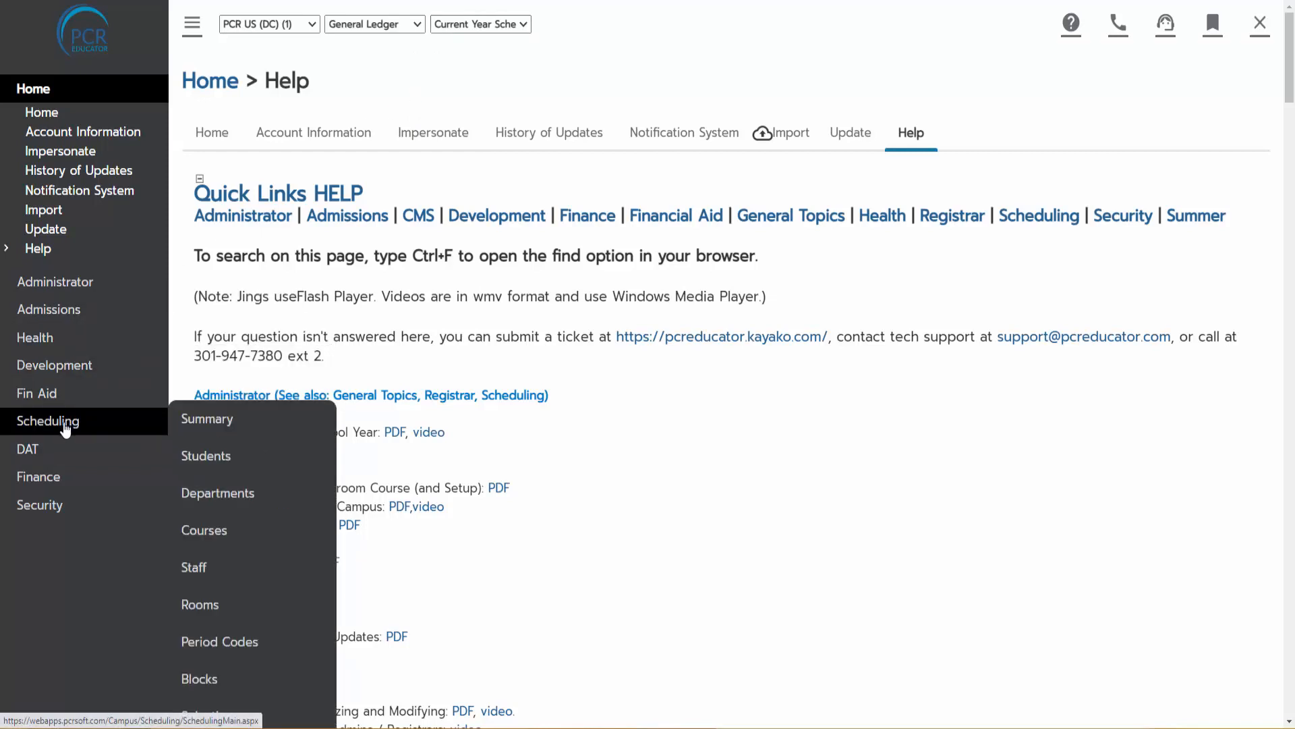
left_click(407, 25)
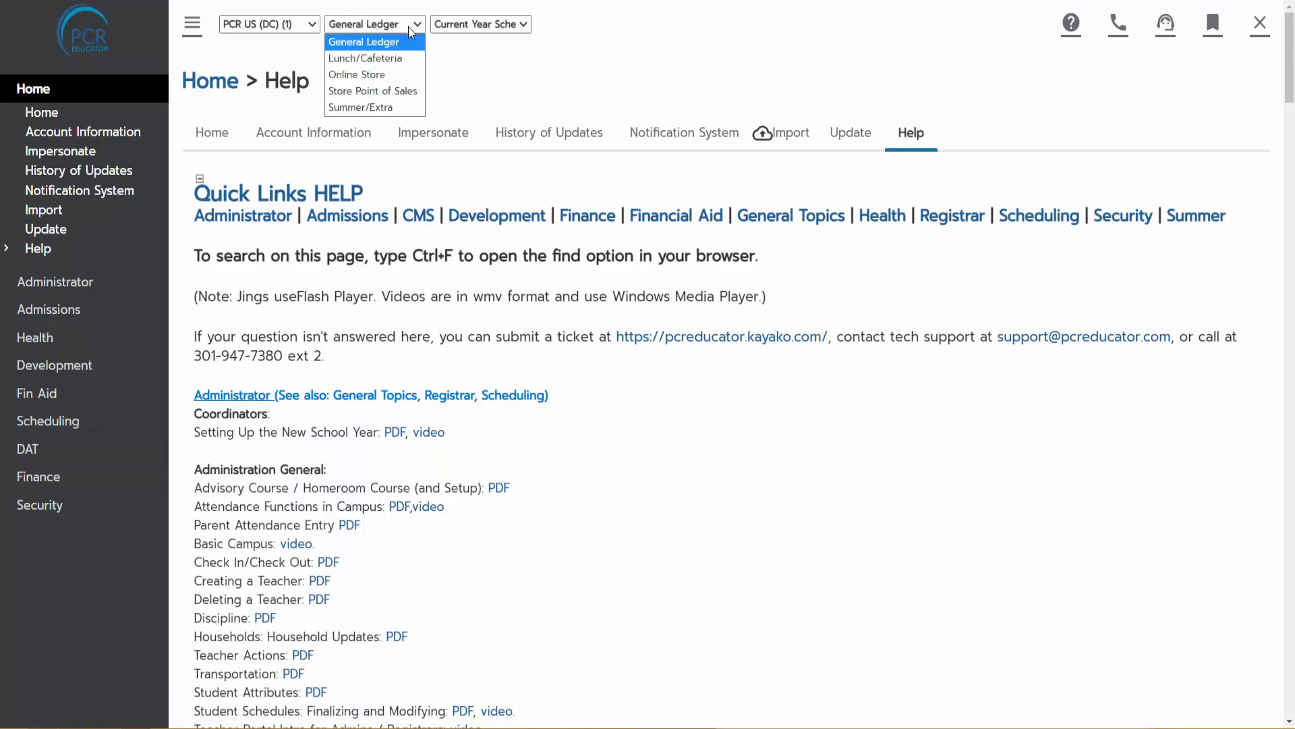
left_click(624, 67)
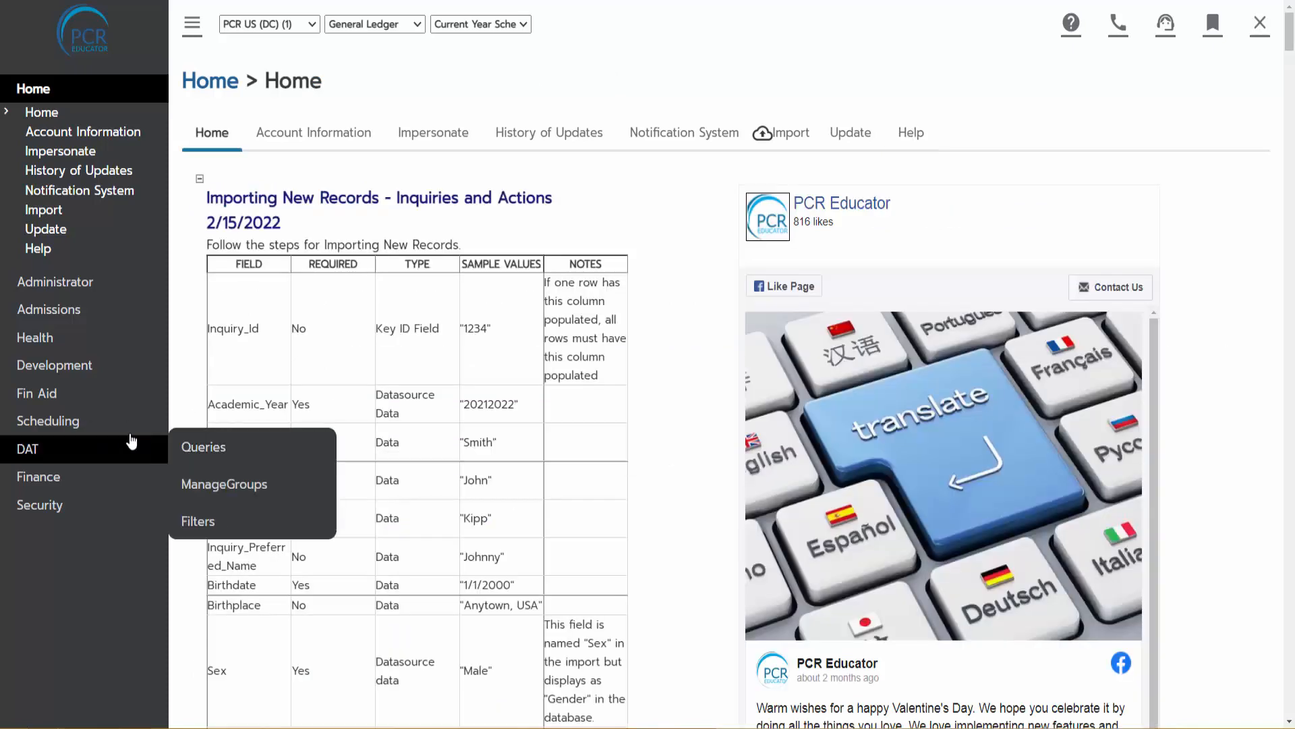
Step: Open the Administrator module's Students list and browse the fields available for the first search condition
mouse_move(76, 282)
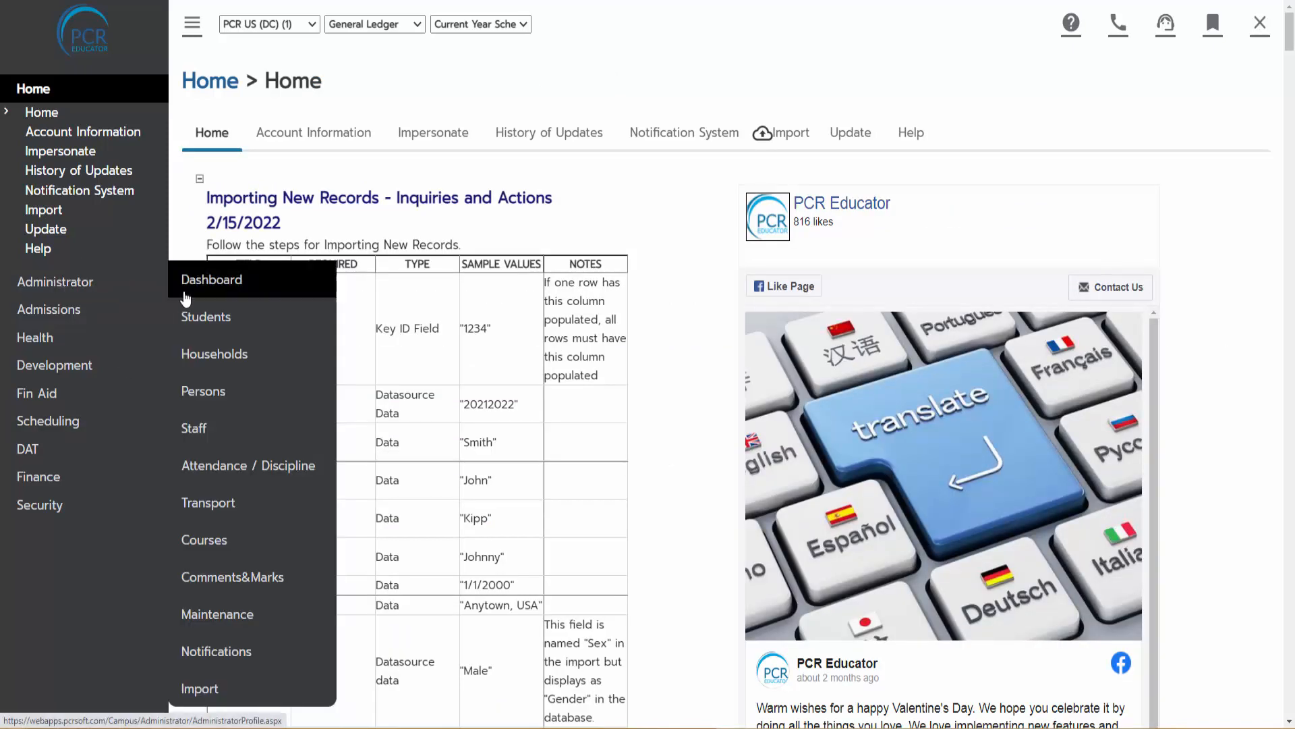
left_click(269, 311)
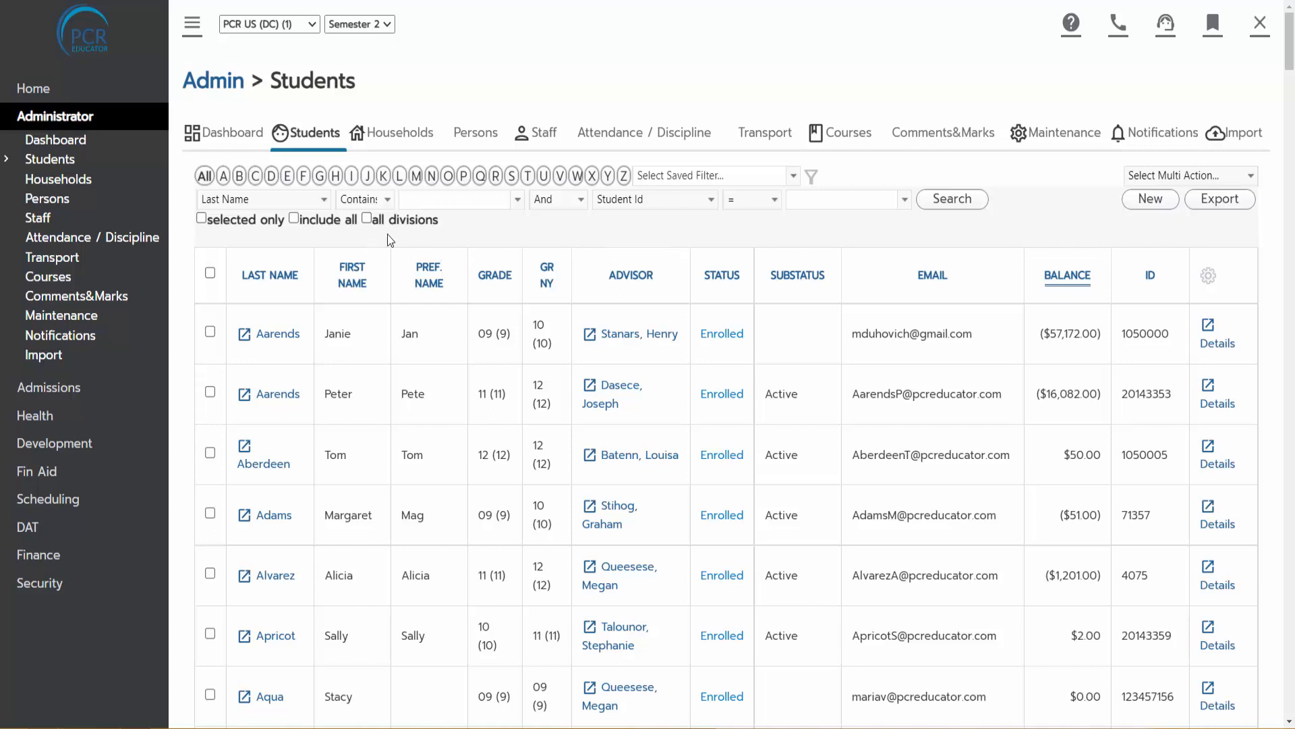
left_click(326, 203)
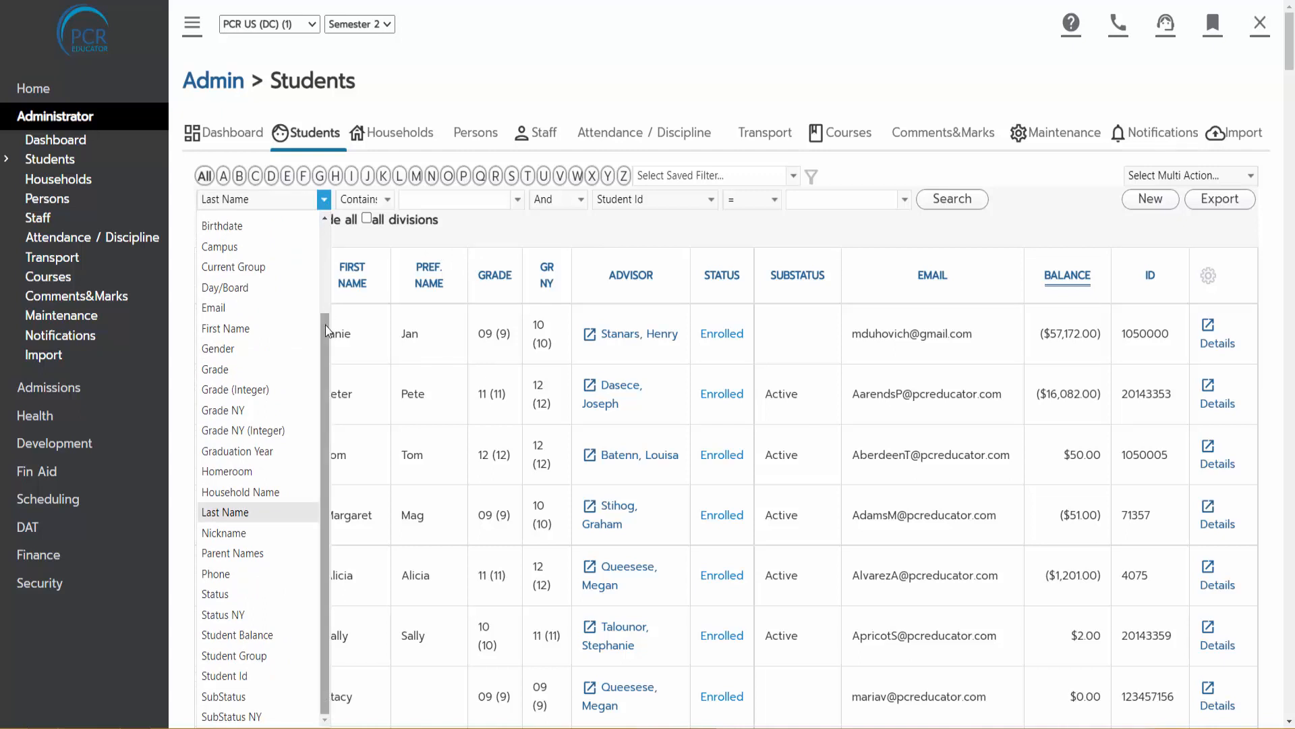
left_click_drag(322, 281, 323, 346)
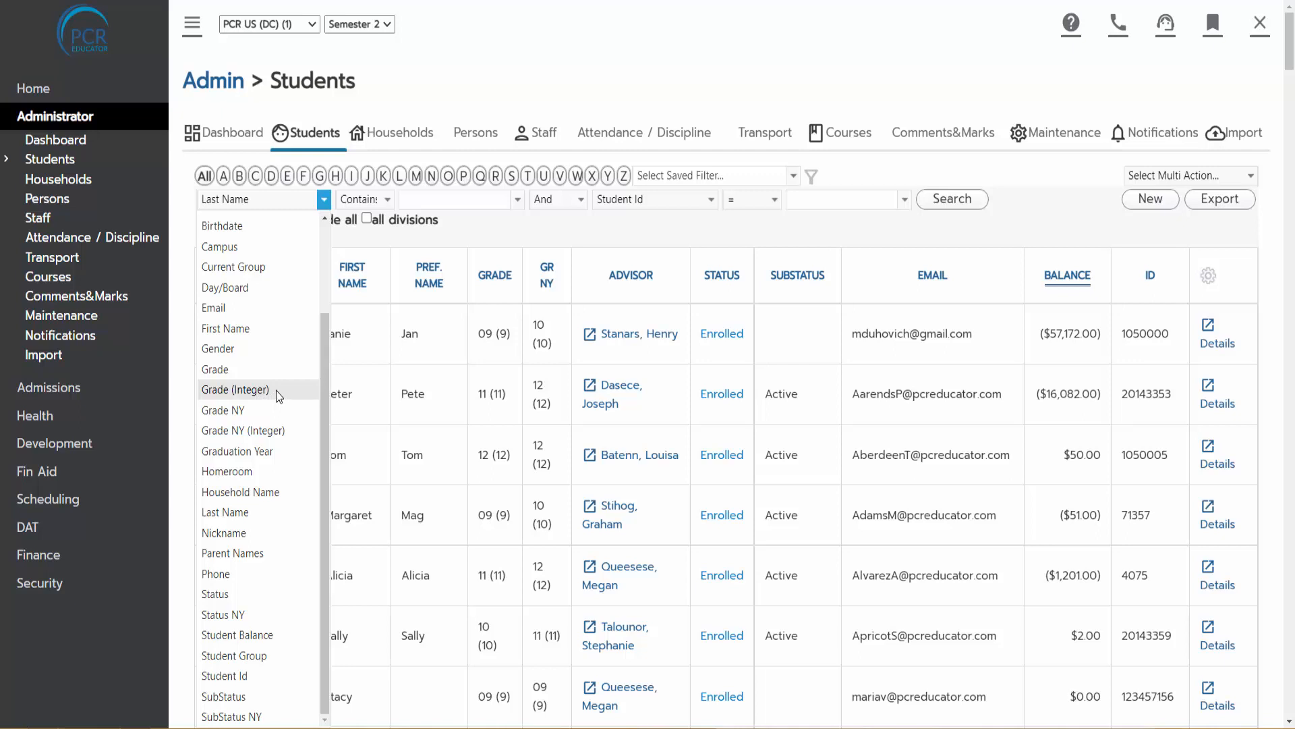
Step: Search for students with Grade (Integer) >= 10 and look over the filtered list
left_click(241, 390)
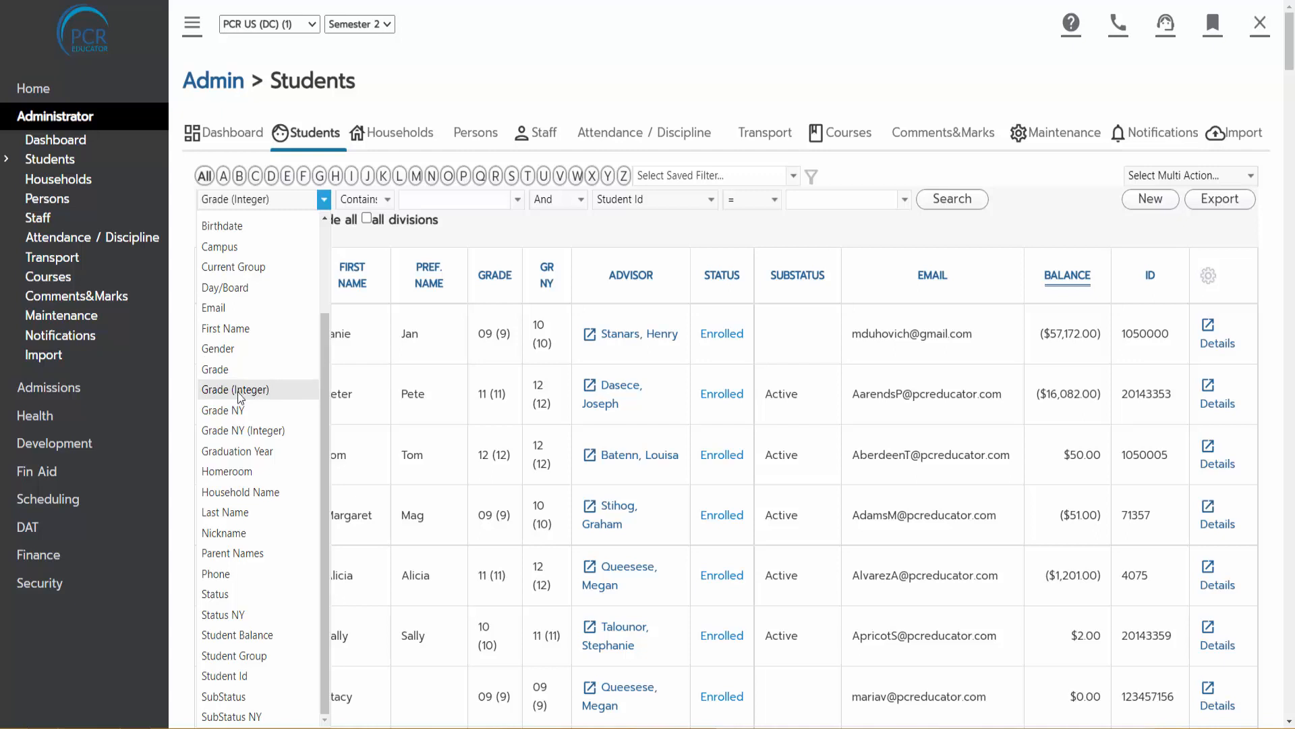
left_click(376, 199)
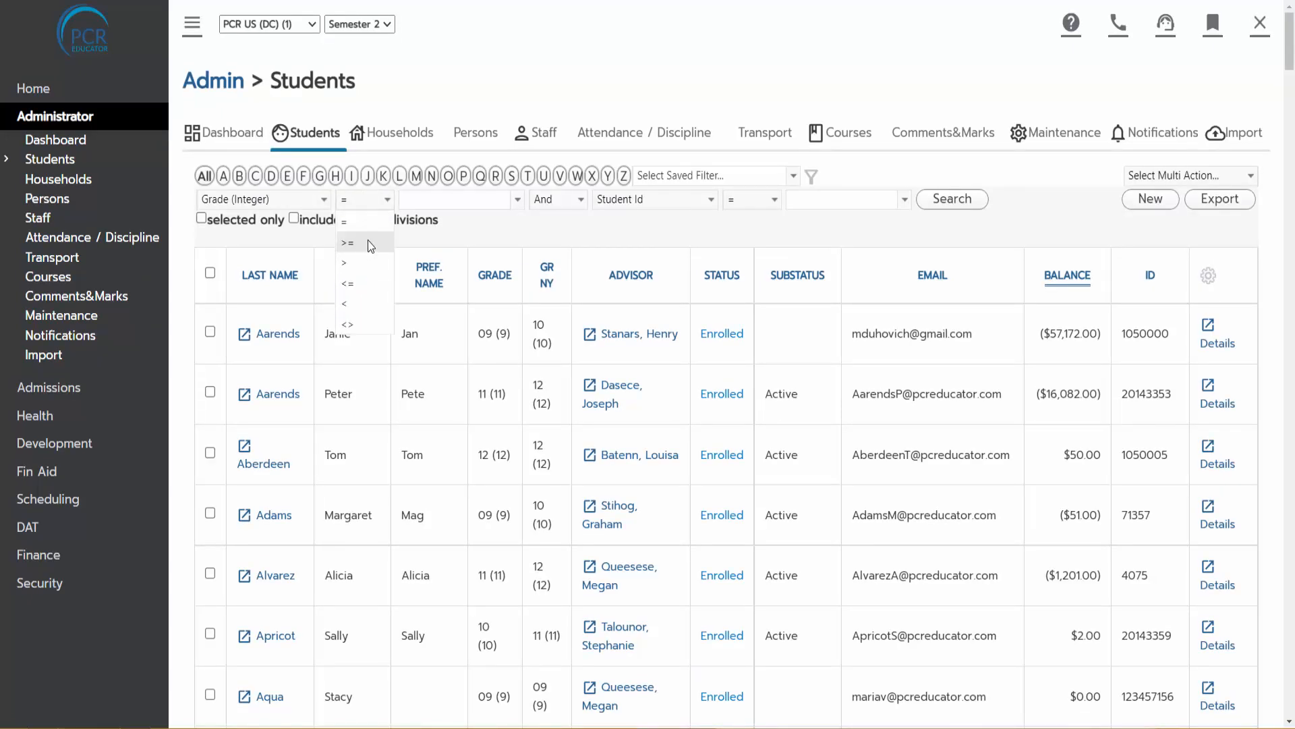
left_click(351, 244)
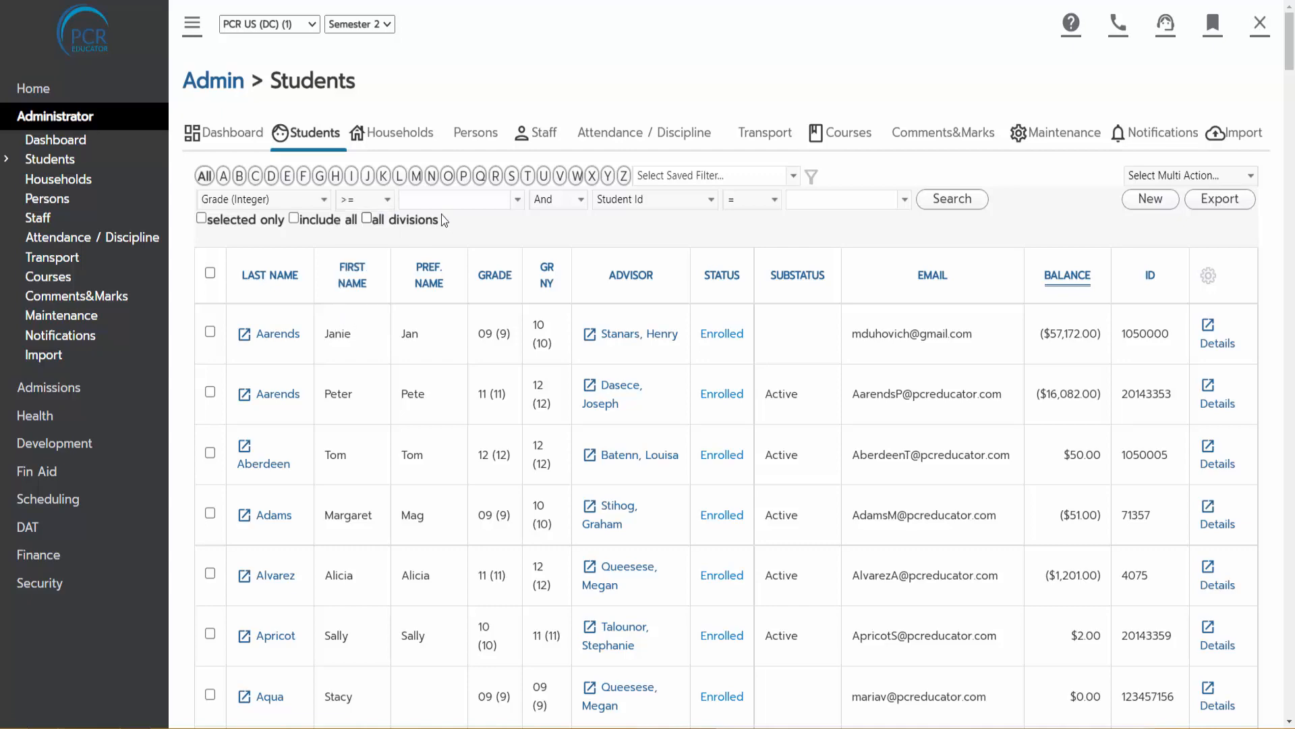
left_click(447, 202)
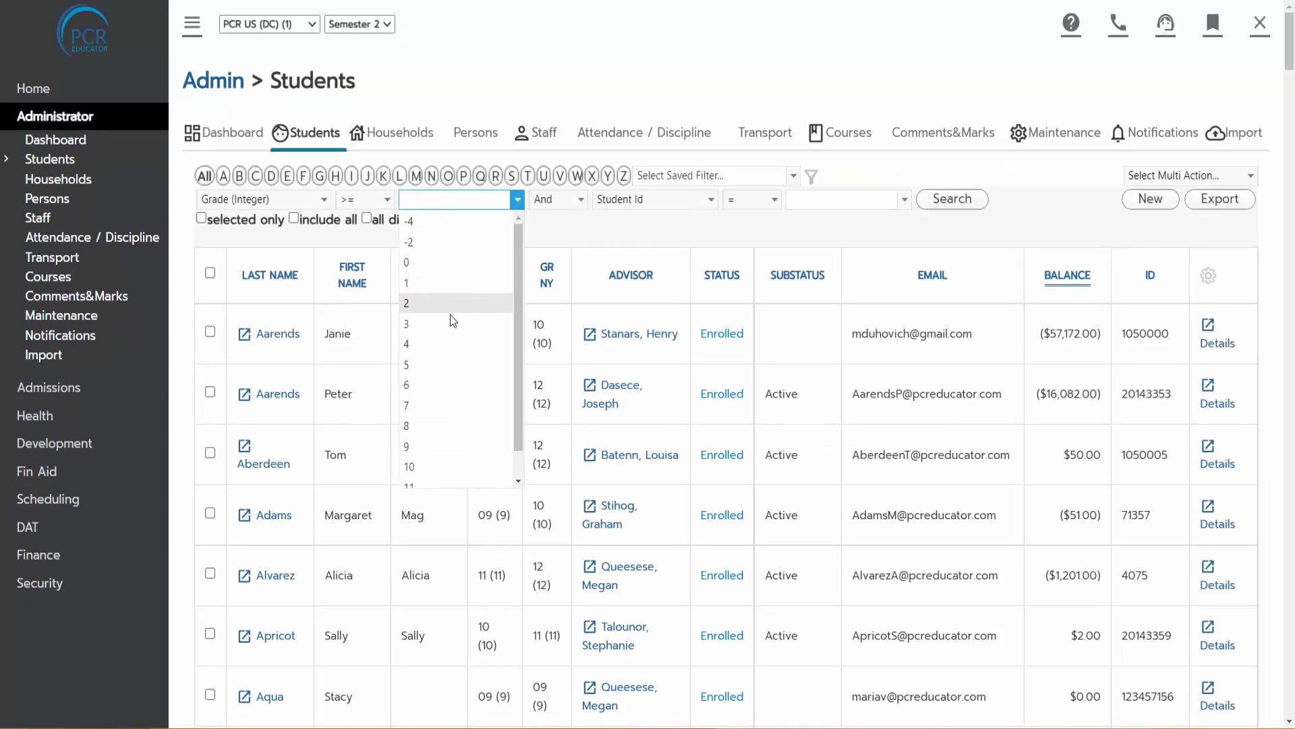
left_click(423, 468)
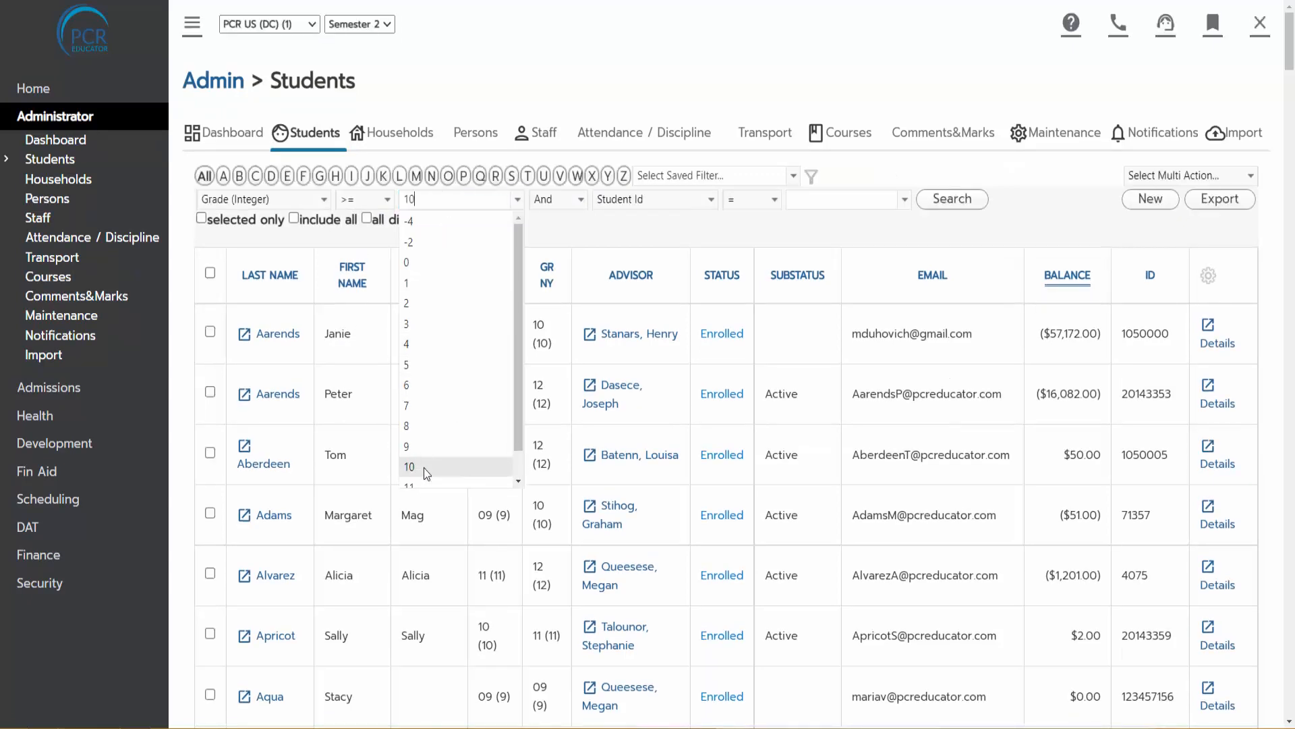
left_click(952, 199)
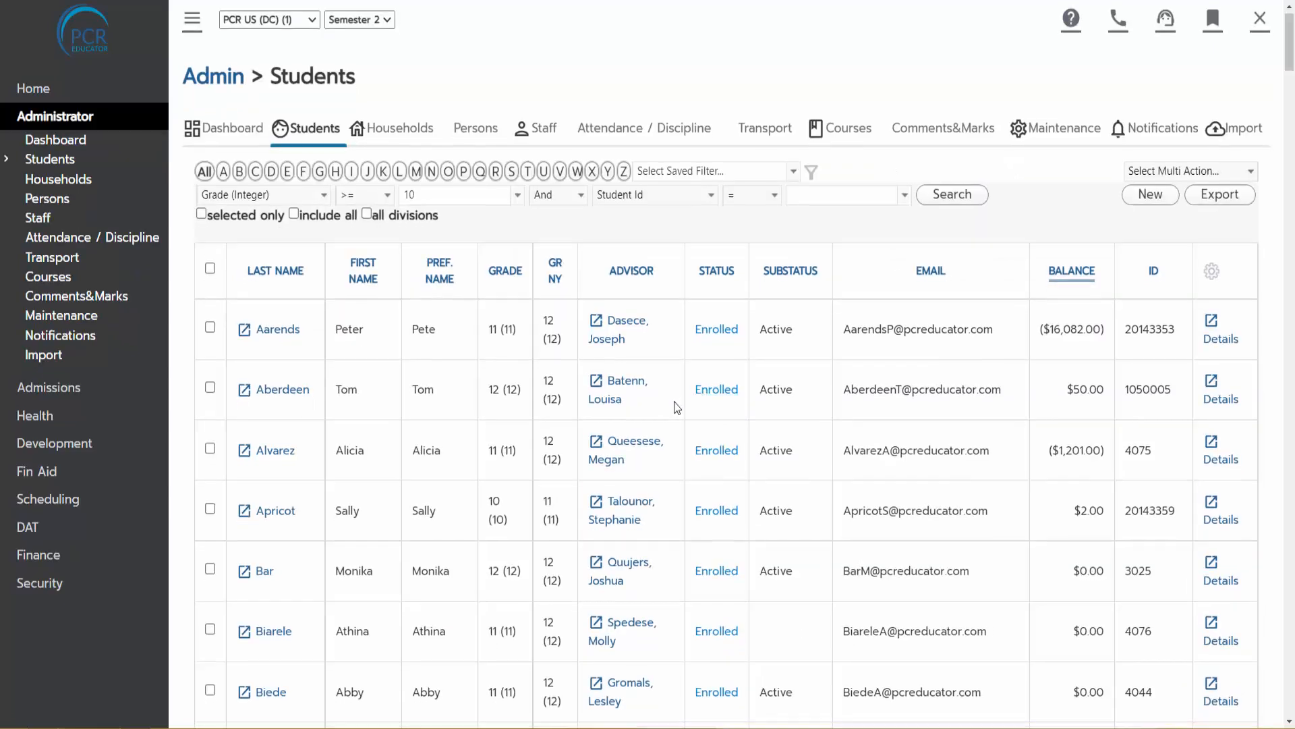
scroll(548, 394, "down", 3)
scroll(513, 390, "up", 3)
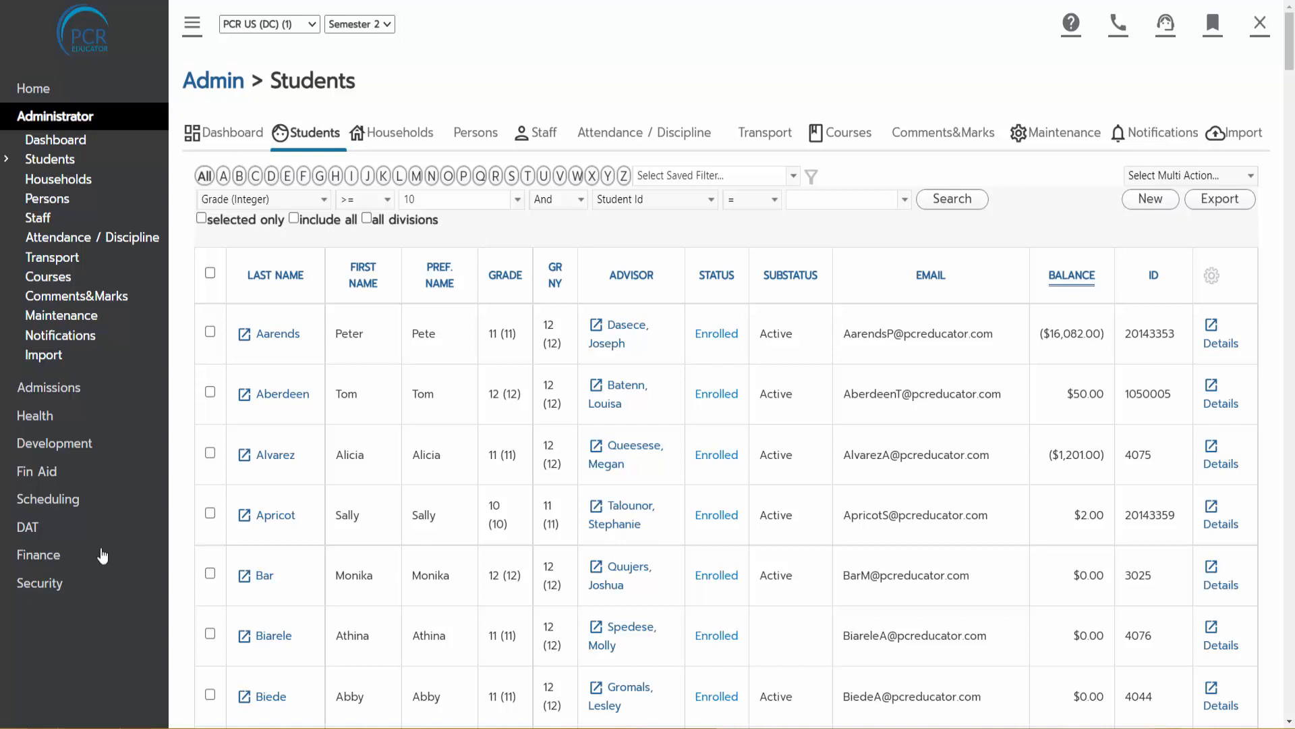
Step: Check the And/Or choices between the search conditions and sort the filtered students by grade, highest first
mouse_move(52, 536)
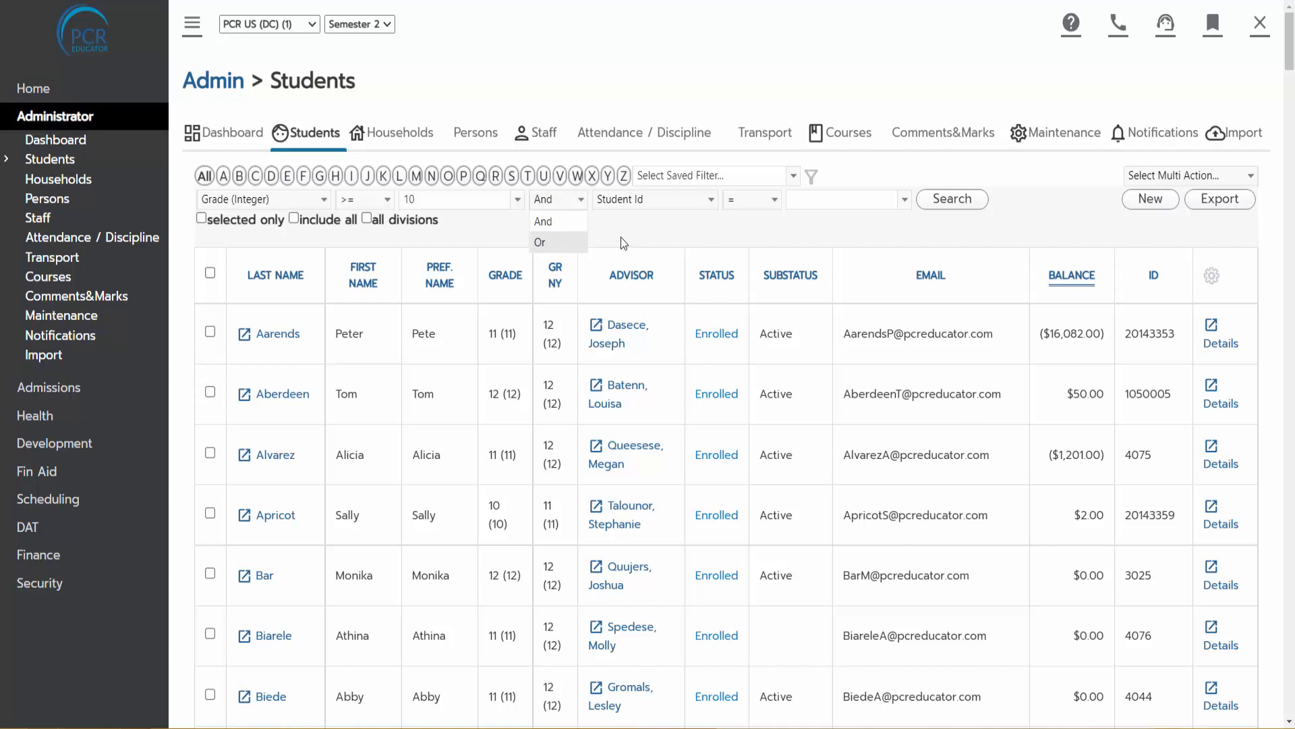
left_click(646, 222)
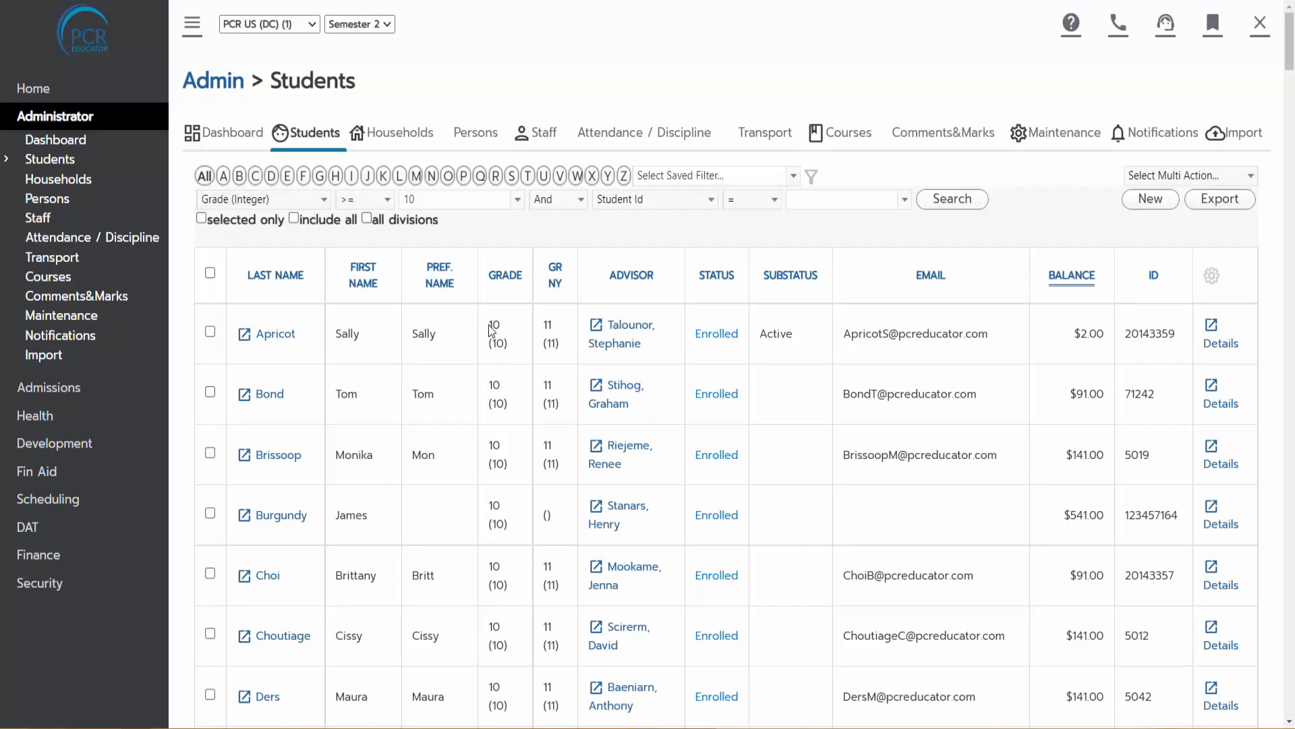
left_click(499, 278)
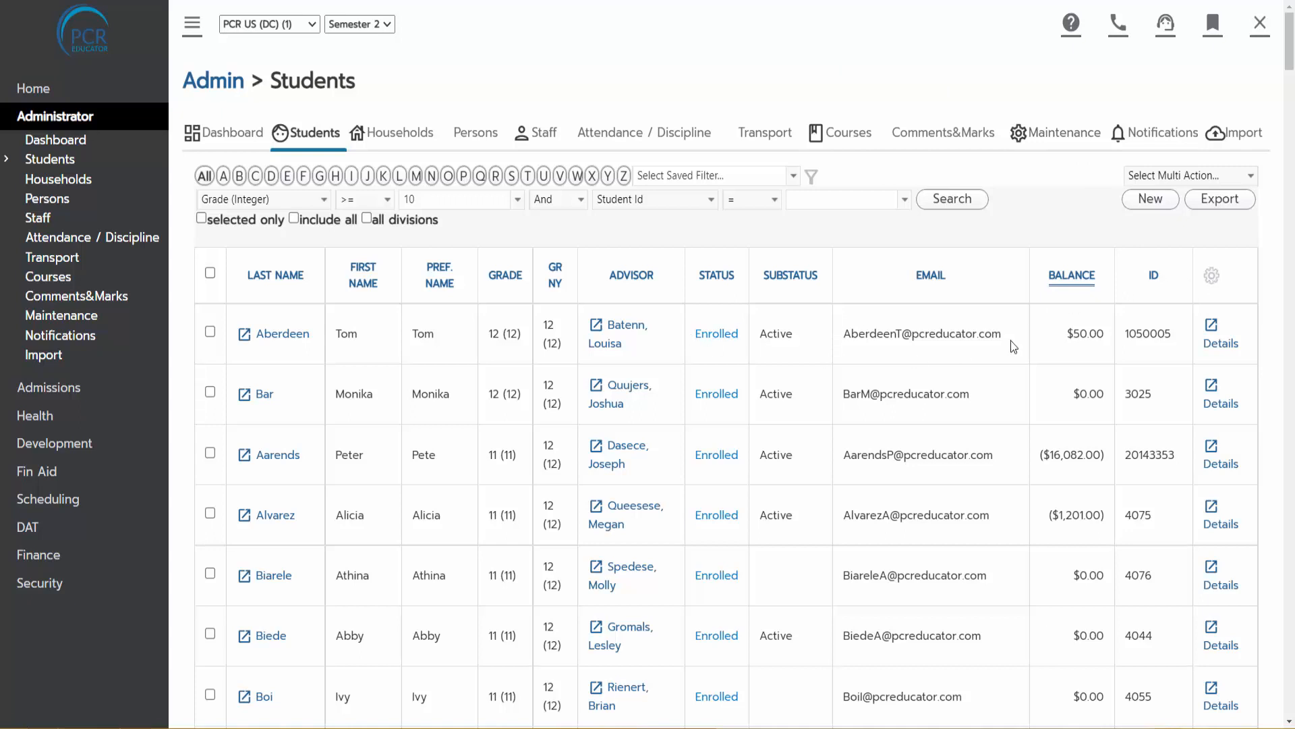
Step: Examine the student list's display settings, including the selectable columns, grouping option and number of rows to show
left_click(1215, 280)
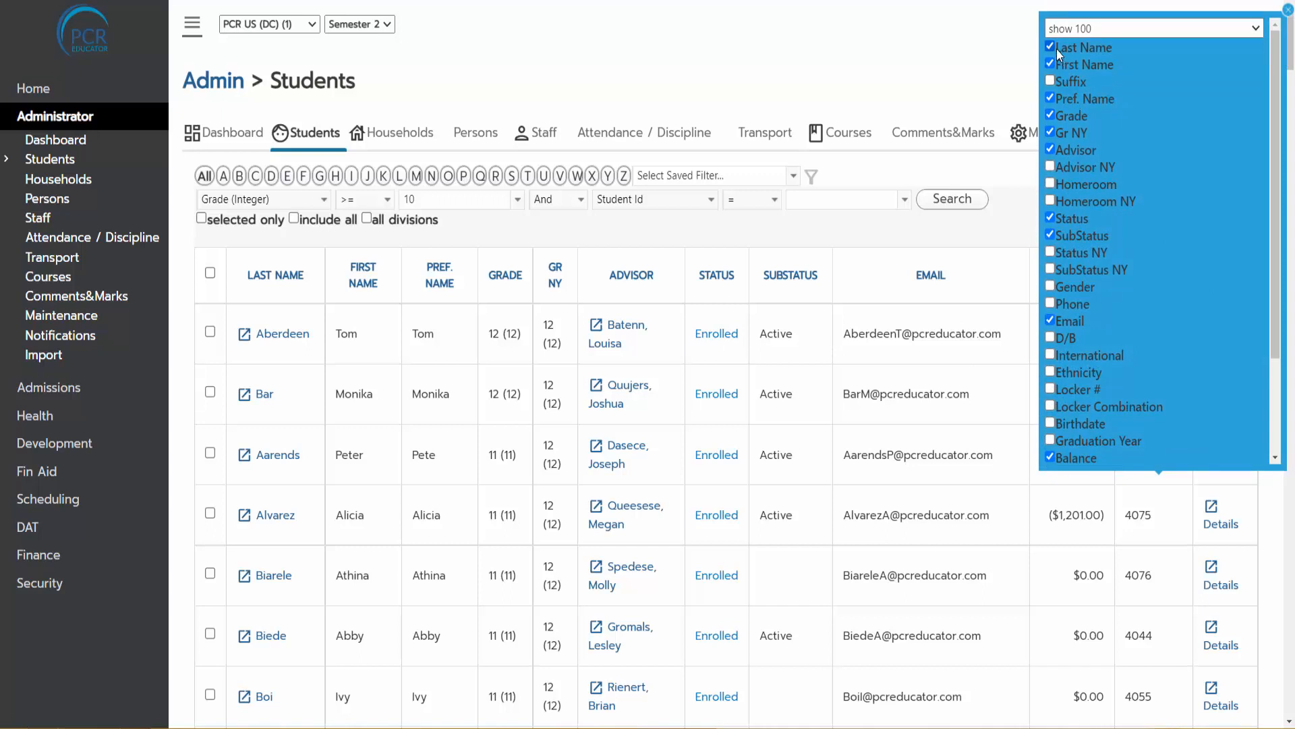
scroll(1086, 344, "down", 1)
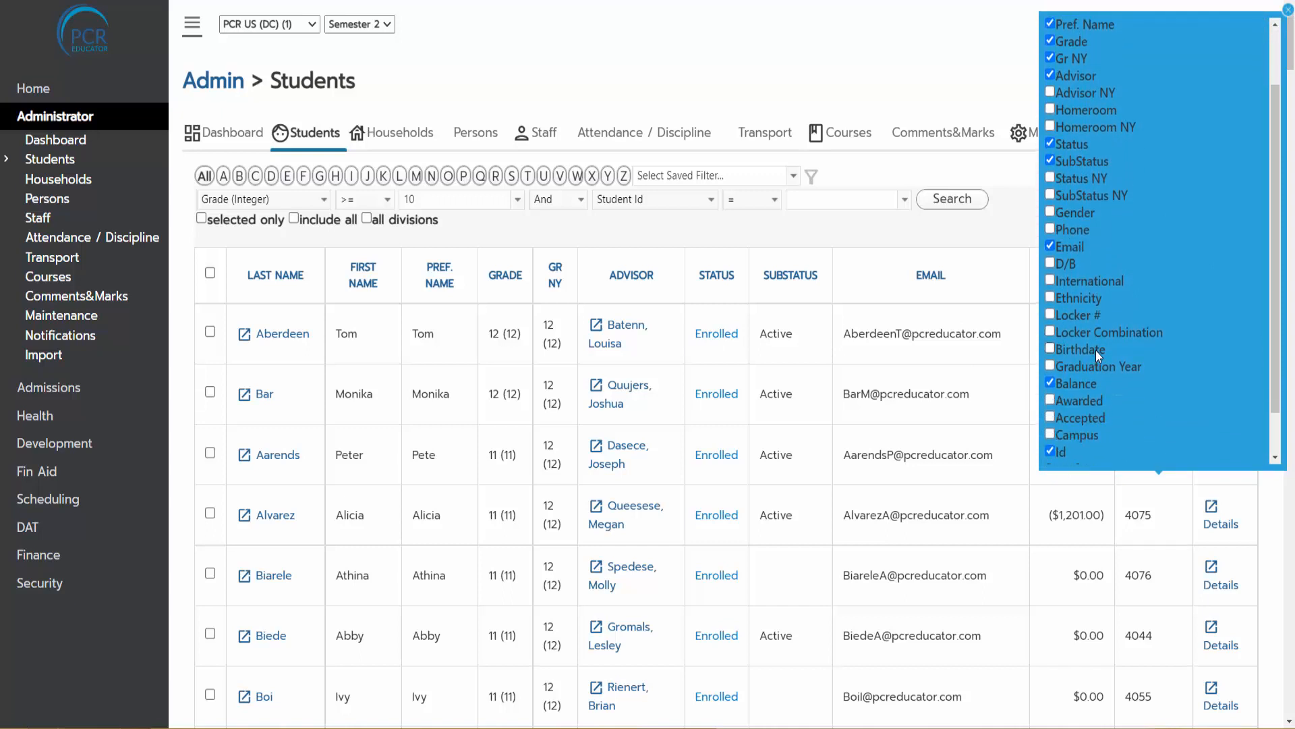
scroll(1139, 330, "up", 1)
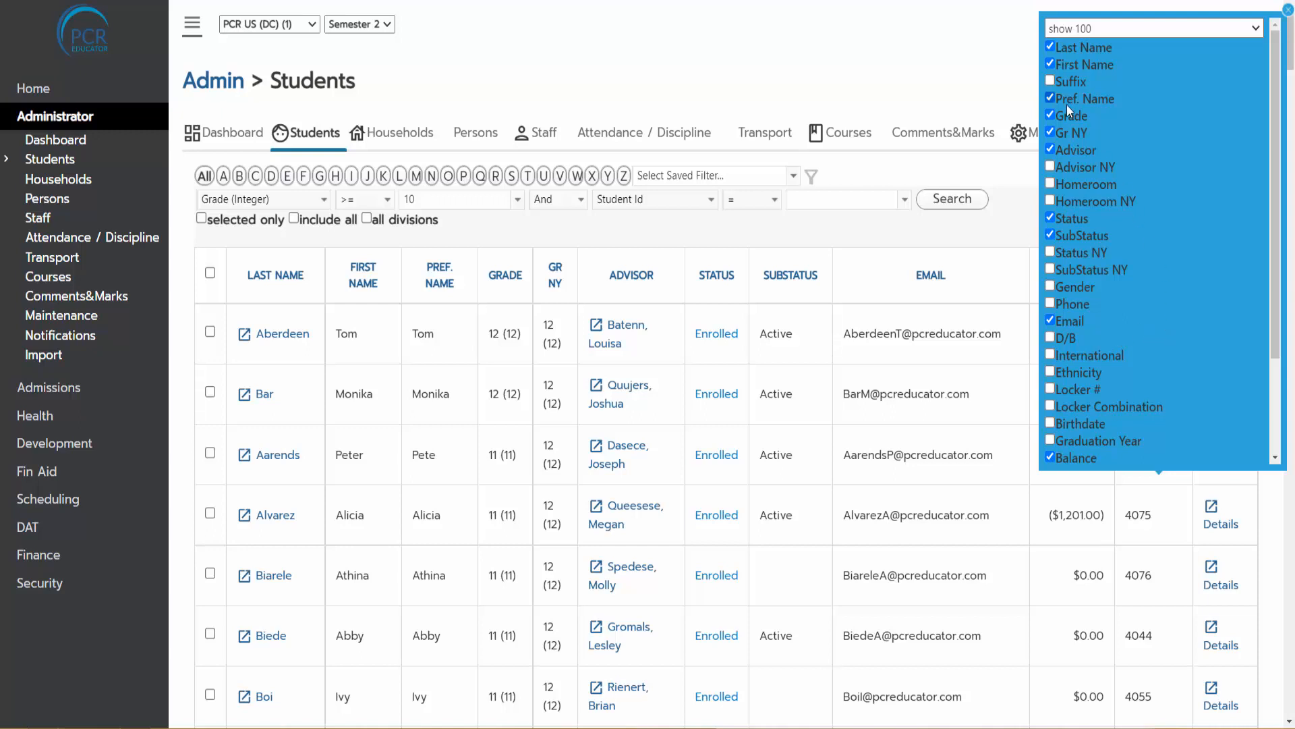
scroll(1100, 213, "down", 2)
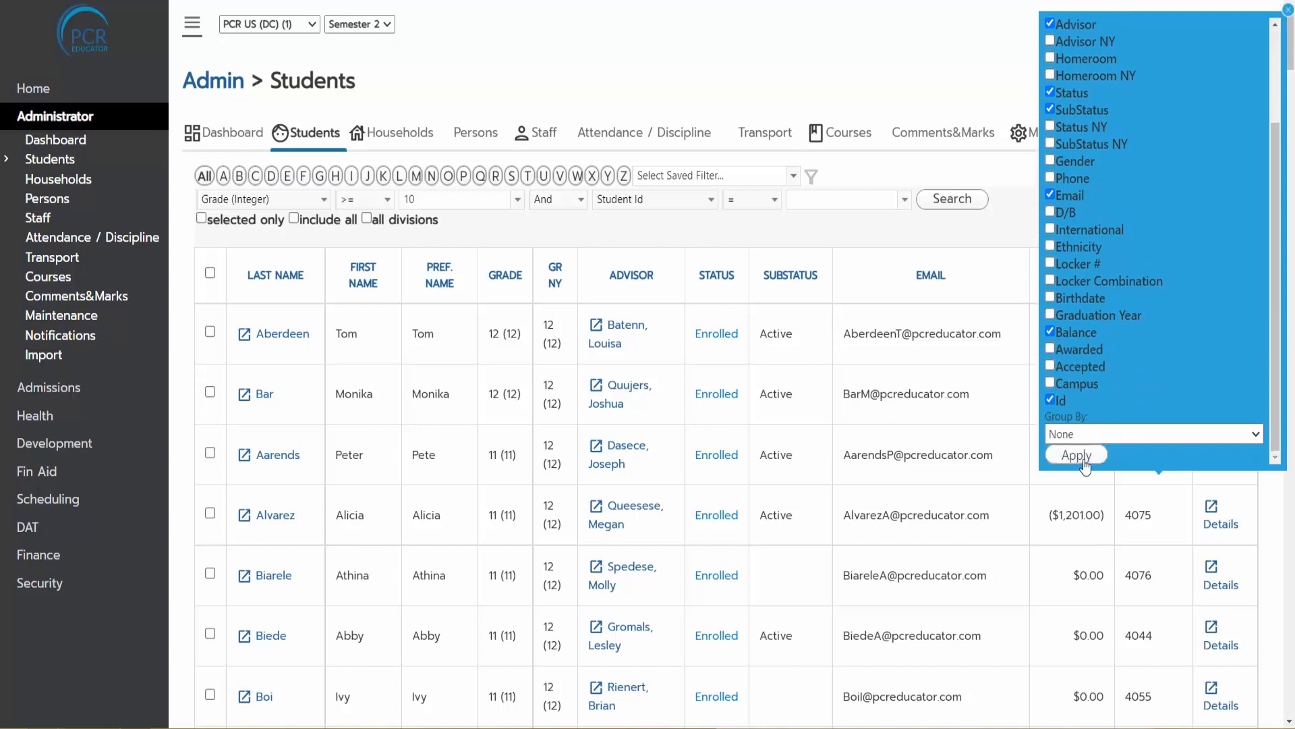
scroll(1120, 223, "up", 2)
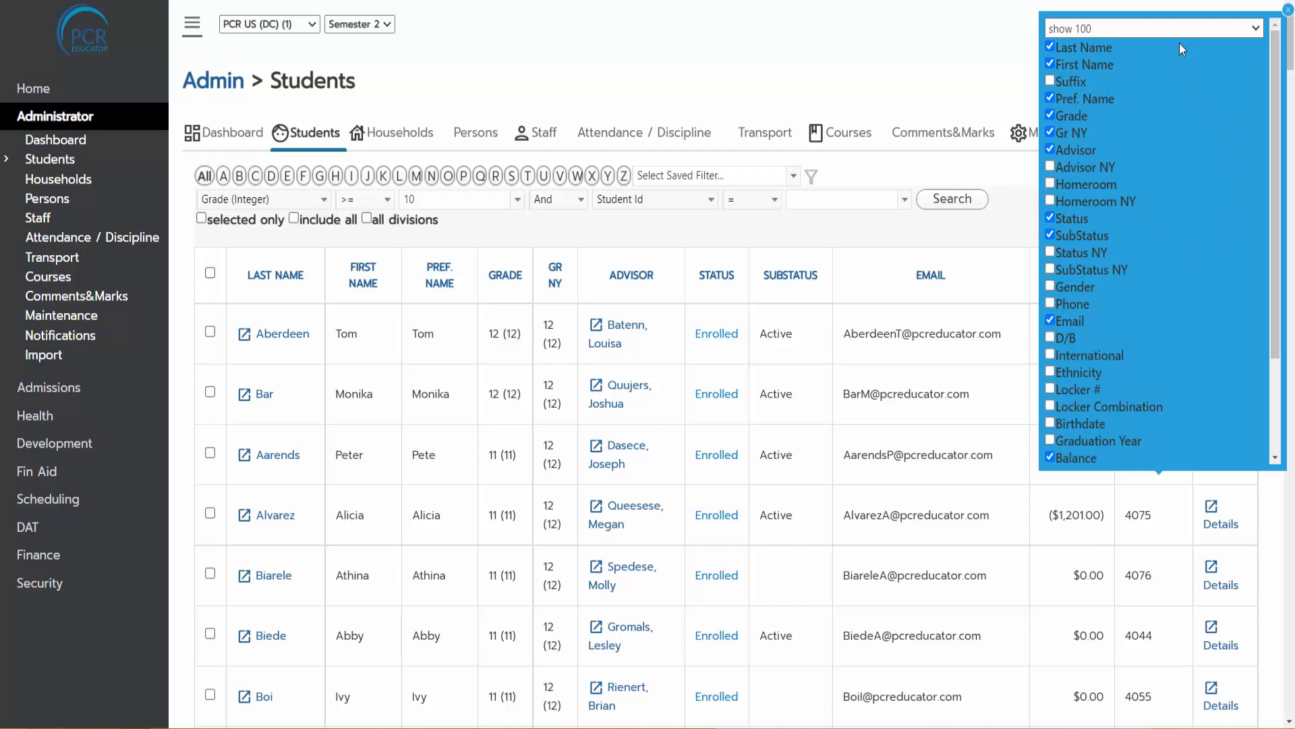
left_click(1109, 30)
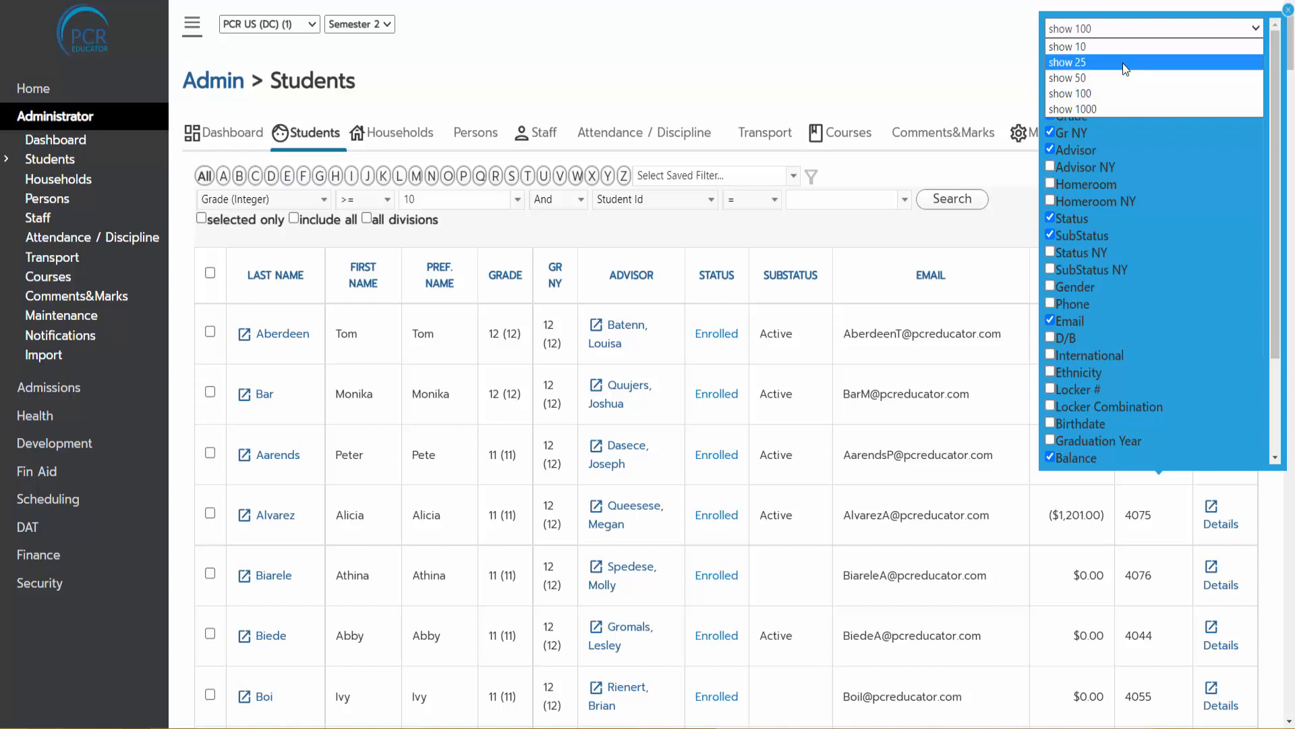
left_click(954, 61)
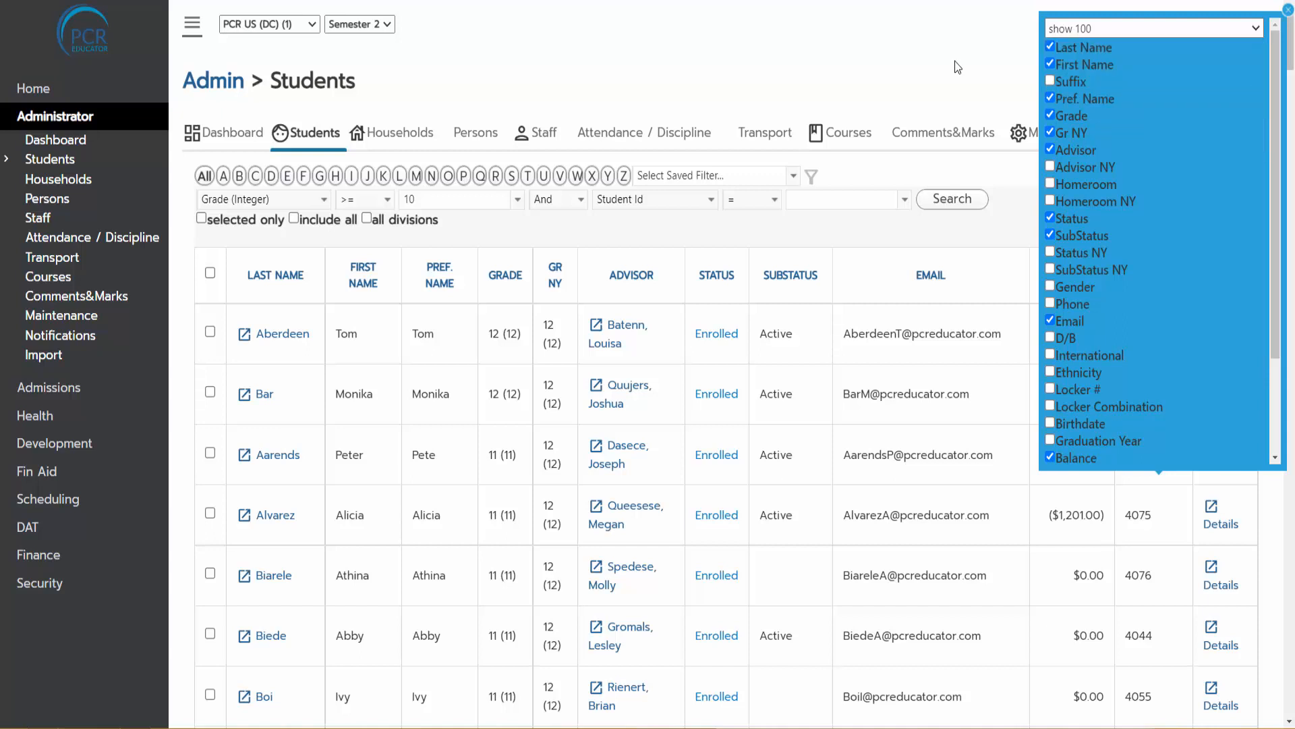
Step: Set the student list to show 25 records and apply the display settings
left_click(1150, 29)
left_click(1092, 61)
scroll(1250, 235, "down", 3)
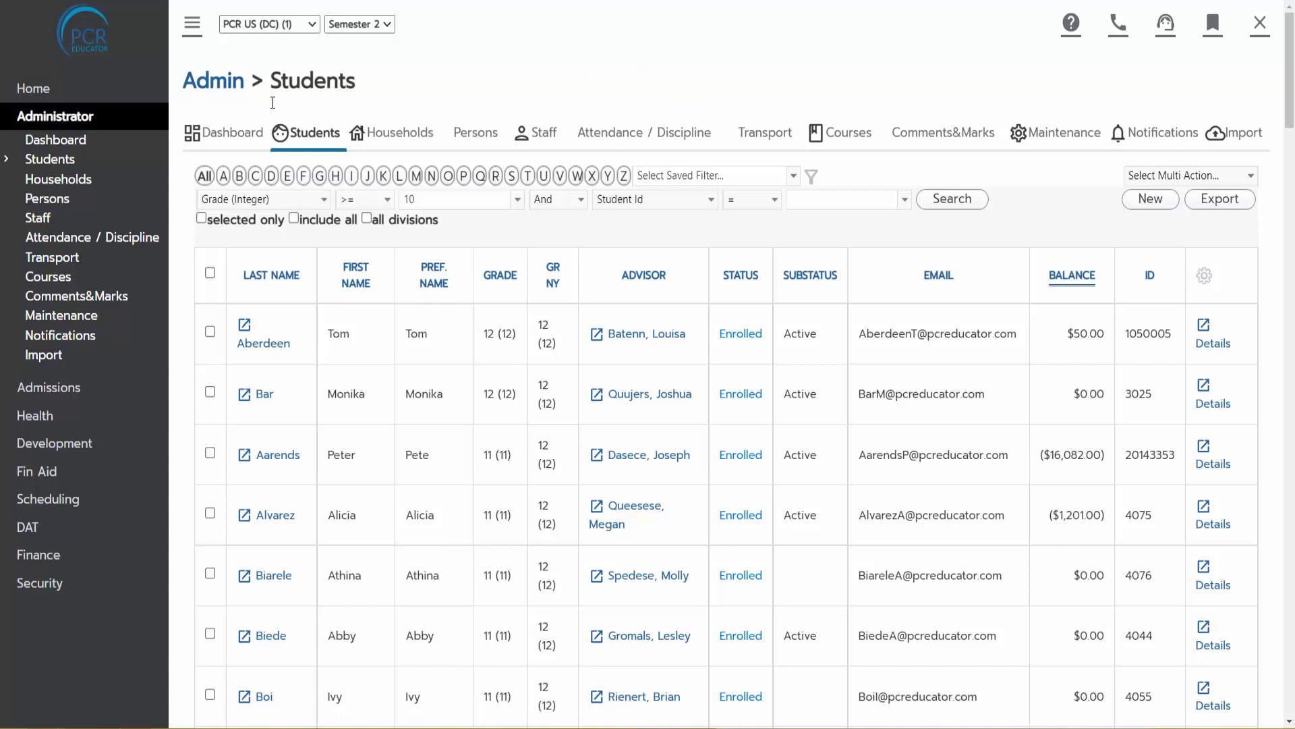
Step: Reload the Students page to clear the grade search and look over the unfiltered list
left_click(315, 138)
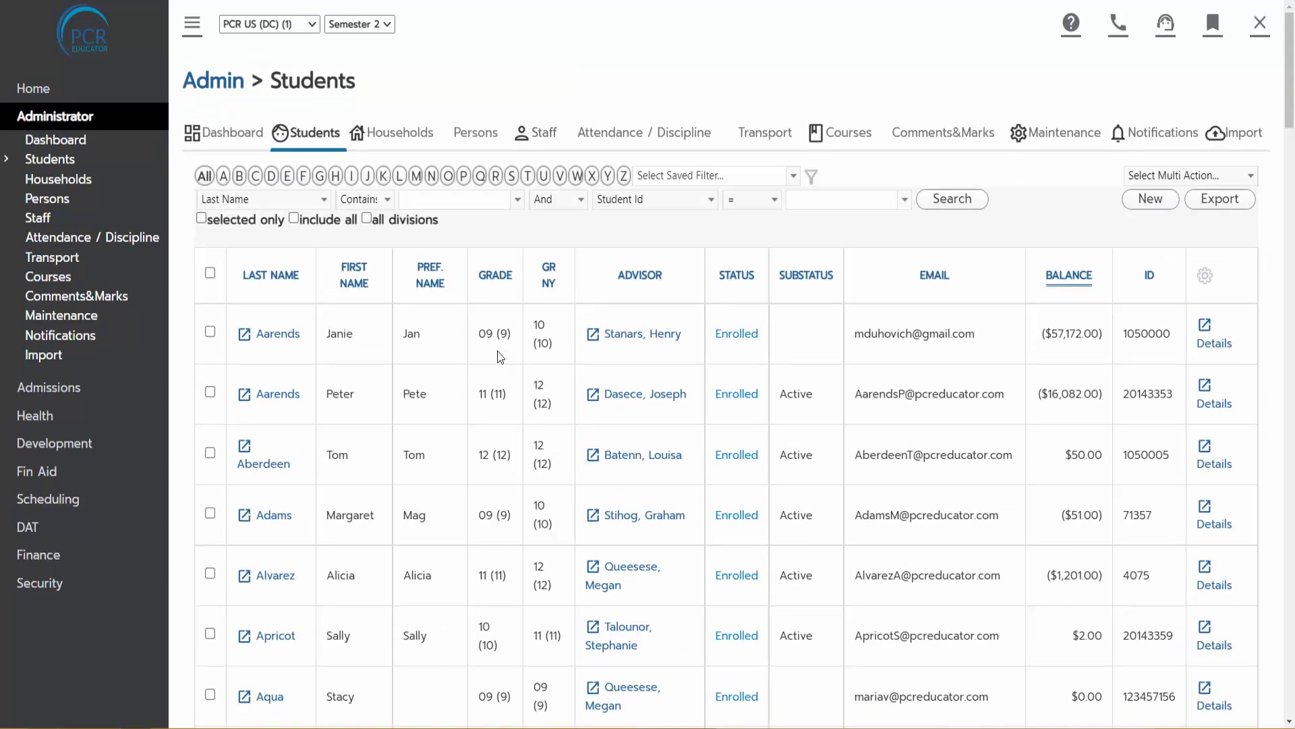
scroll(490, 338, "down", 5)
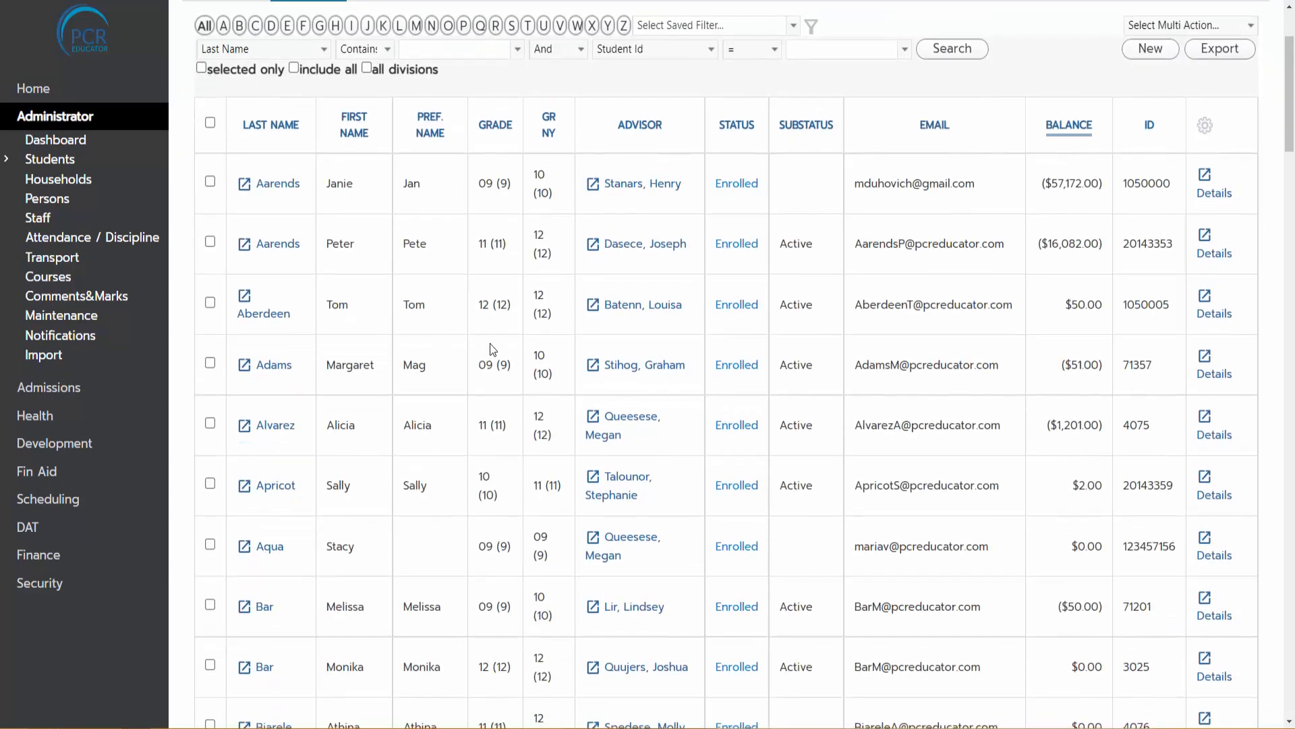
scroll(496, 345, "up", 5)
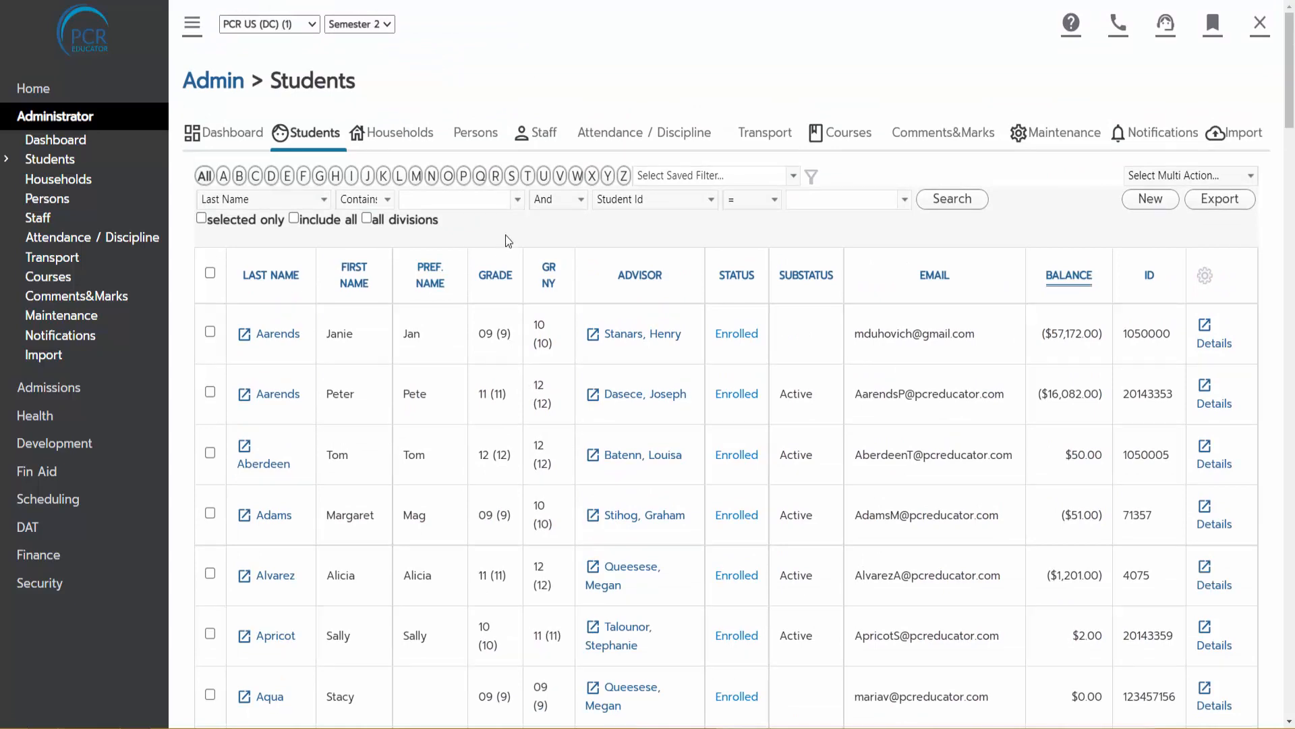
Step: Show students from all divisions and examine the grades and statuses in the expanded list
left_click(368, 219)
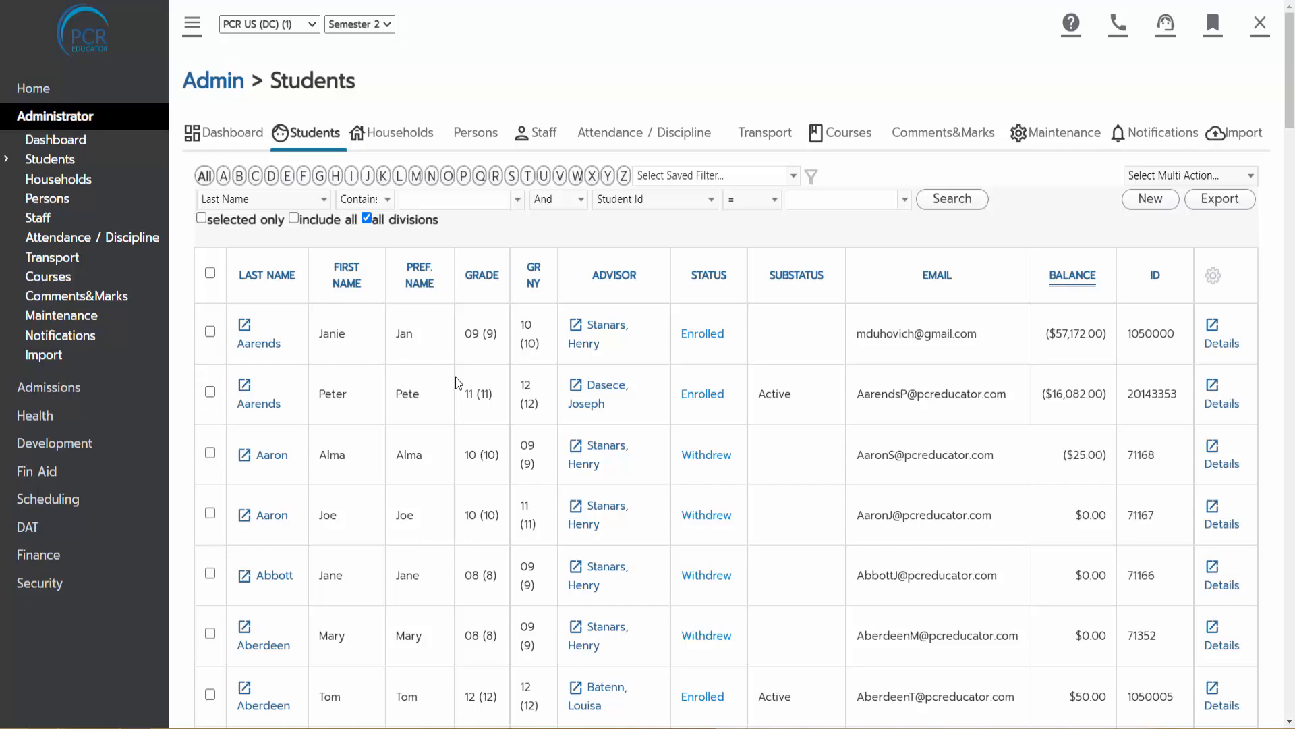
scroll(448, 383, "down", 5)
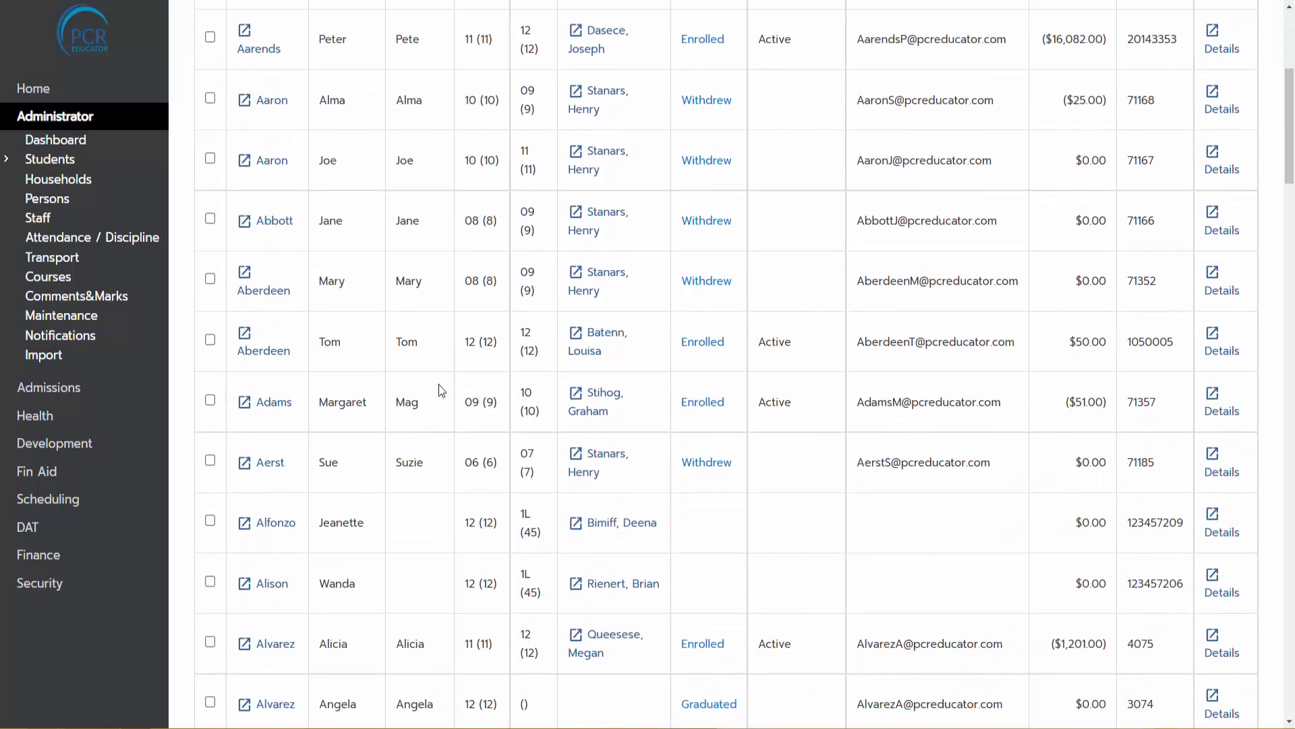
scroll(440, 388, "up", 4)
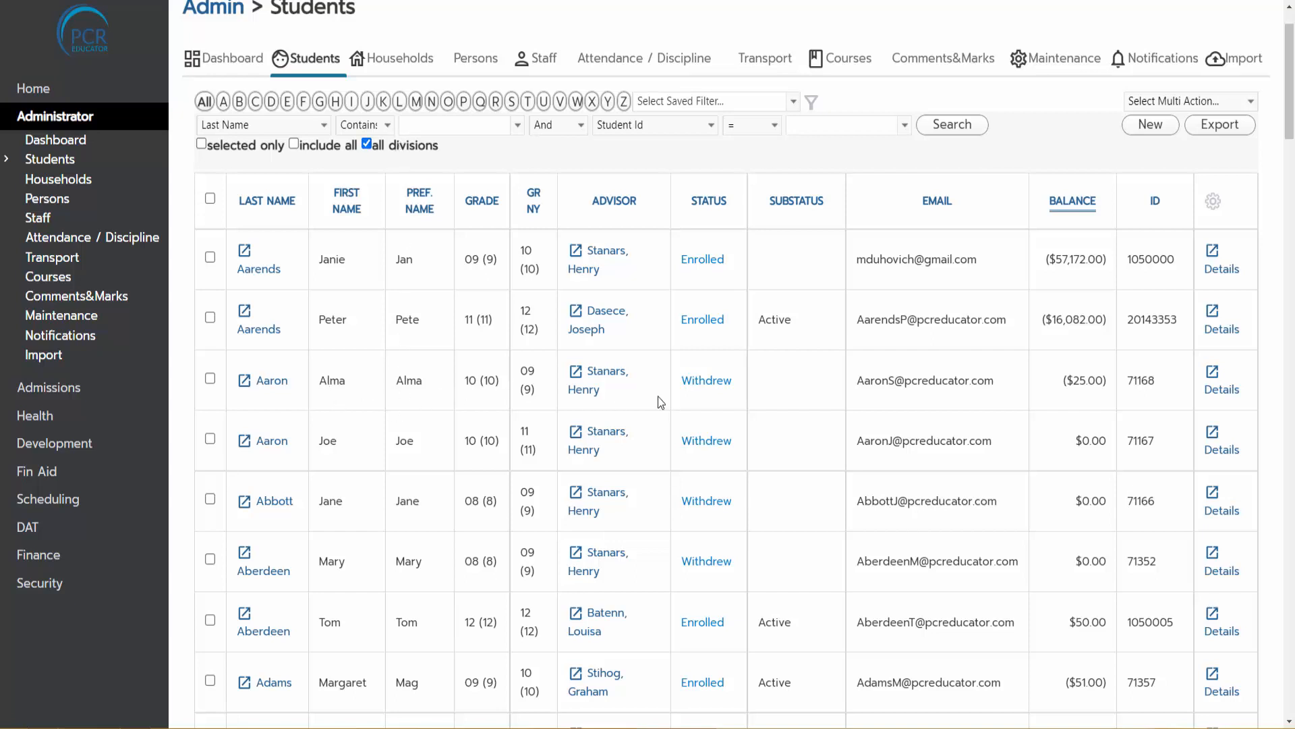
left_click_drag(675, 386, 736, 387)
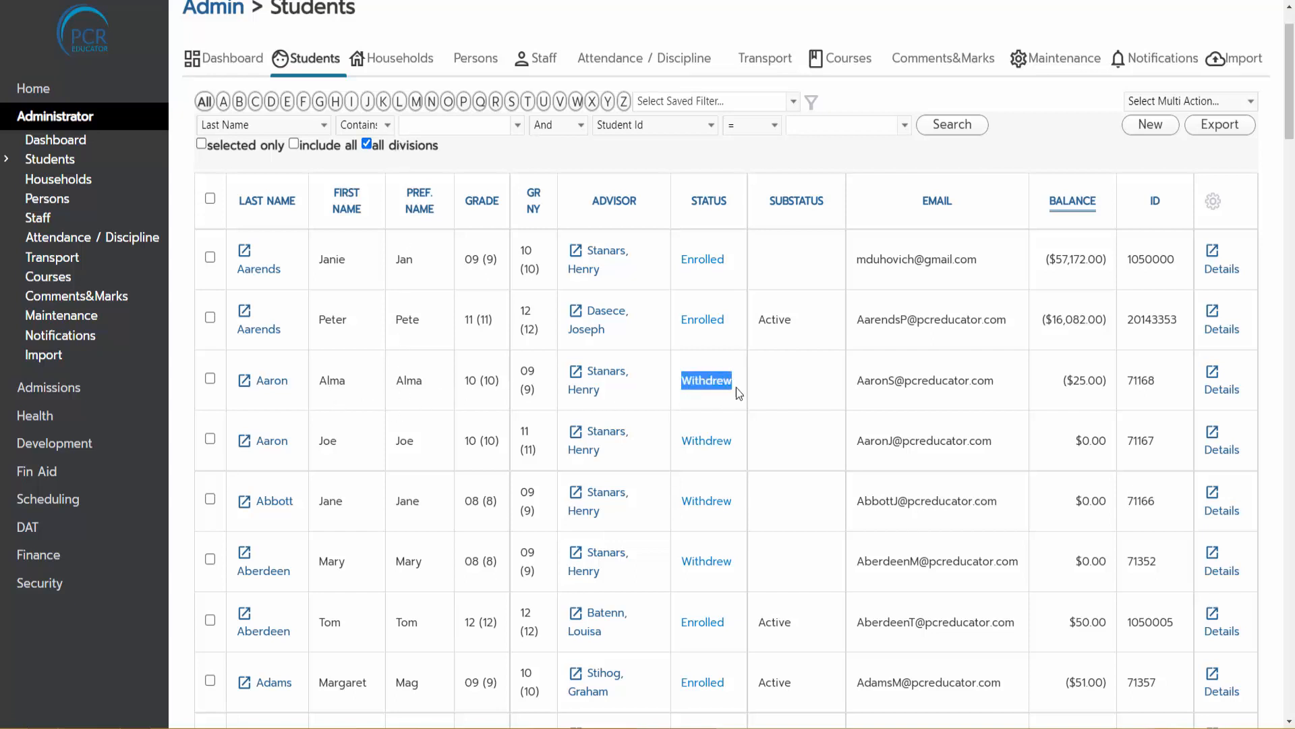
left_click(794, 383)
scroll(530, 369, "up", 2)
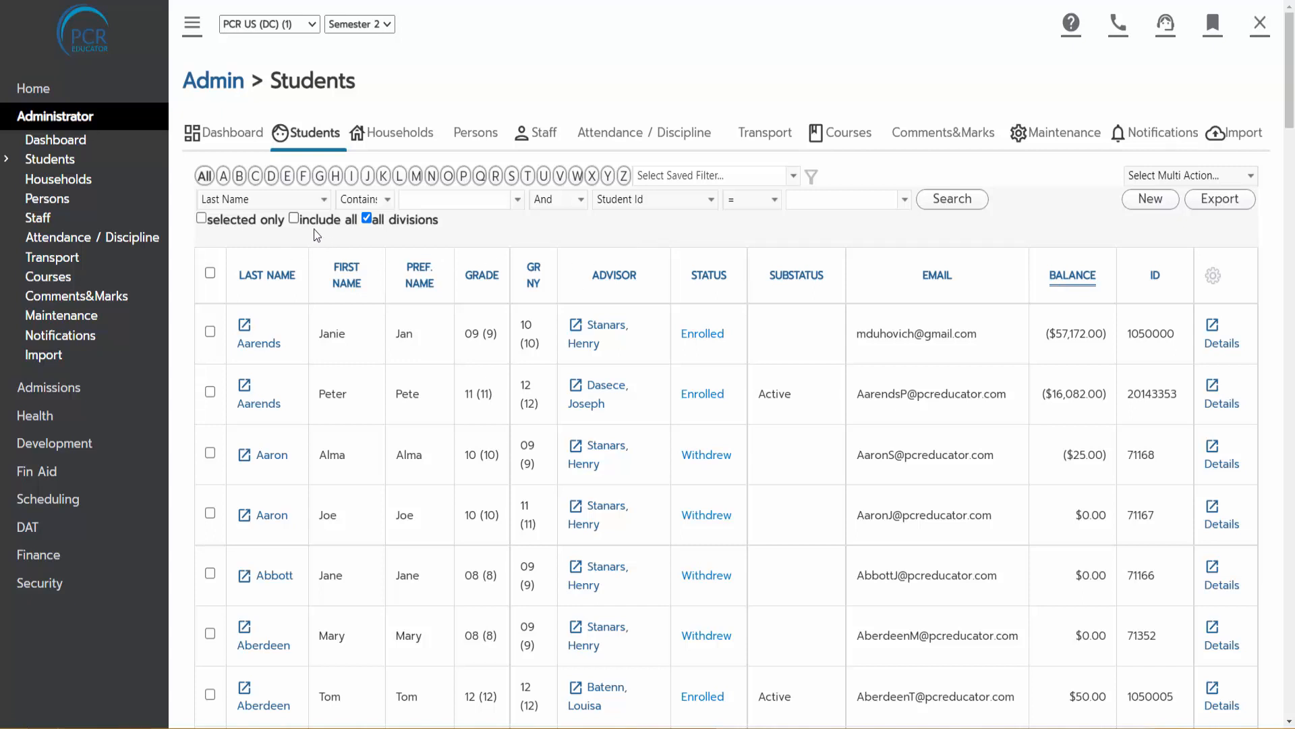
Step: Turn off all divisions, enable include all instead, and examine the listed students' statuses and grades
left_click(295, 216)
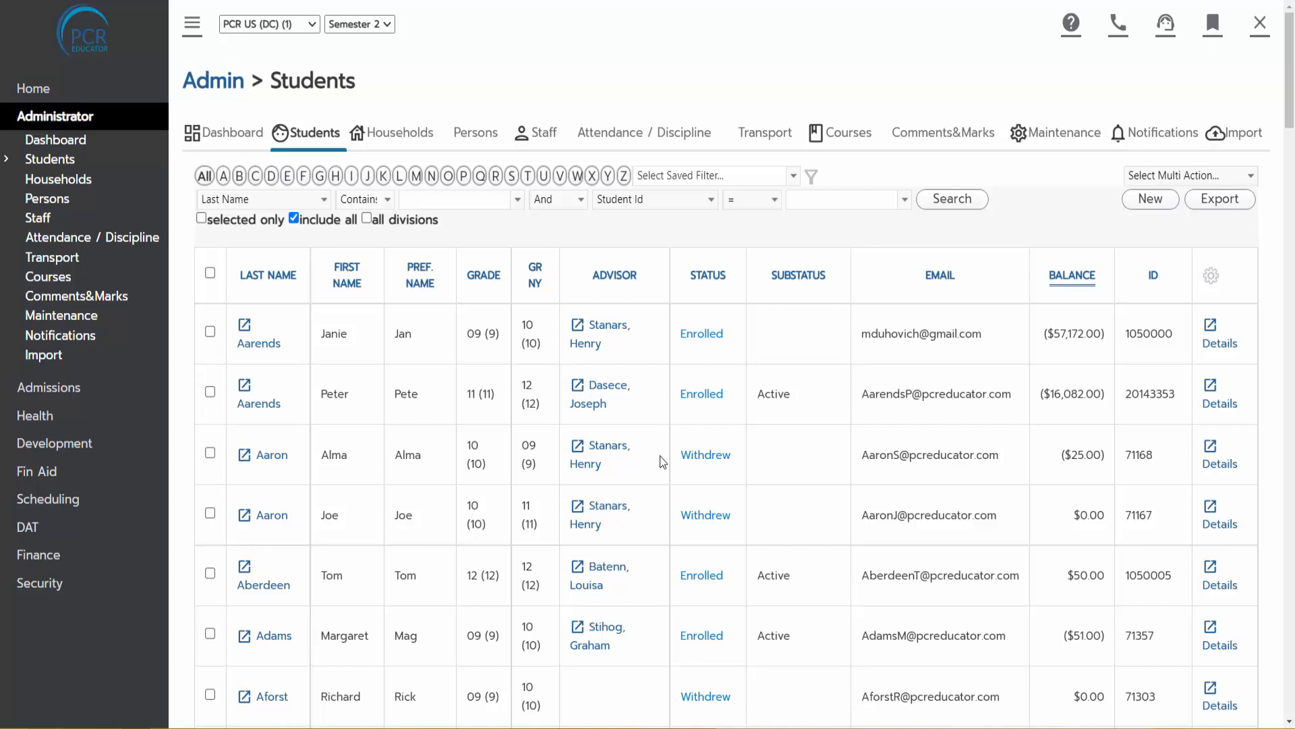
scroll(851, 444, "down", 1)
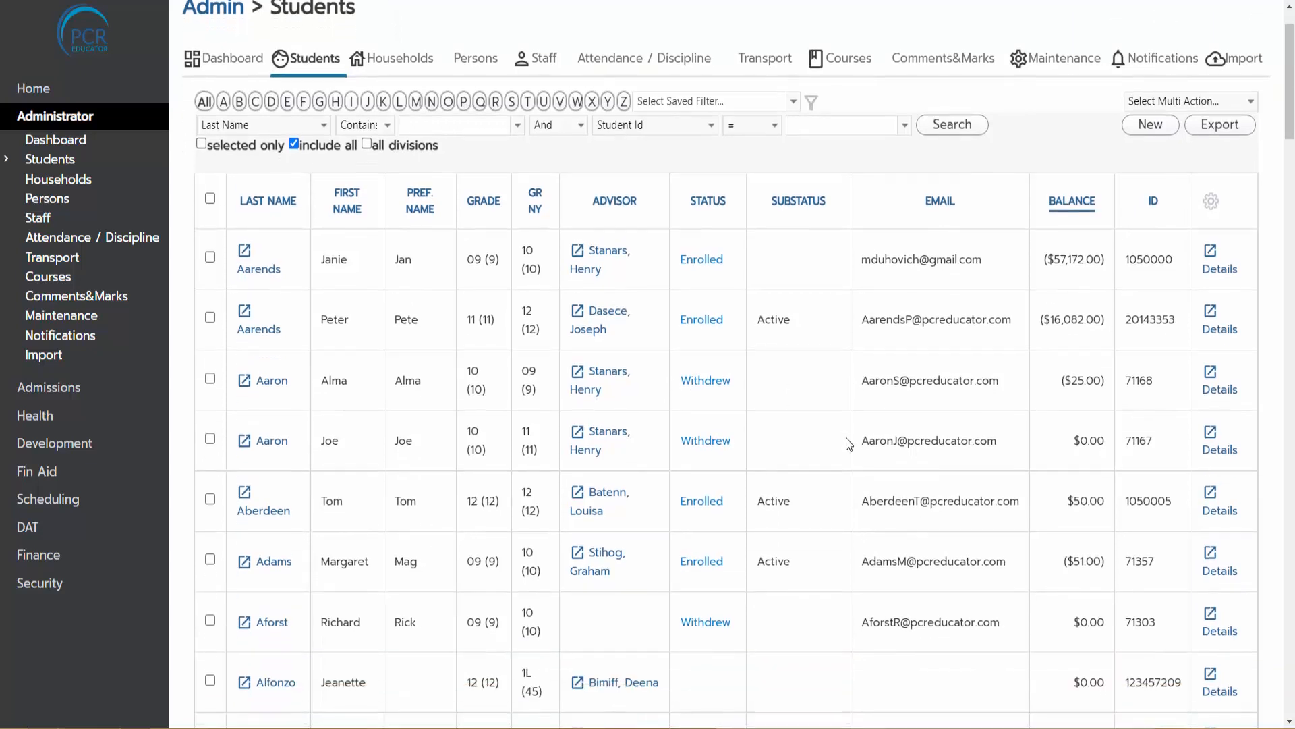
scroll(845, 438, "up", 1)
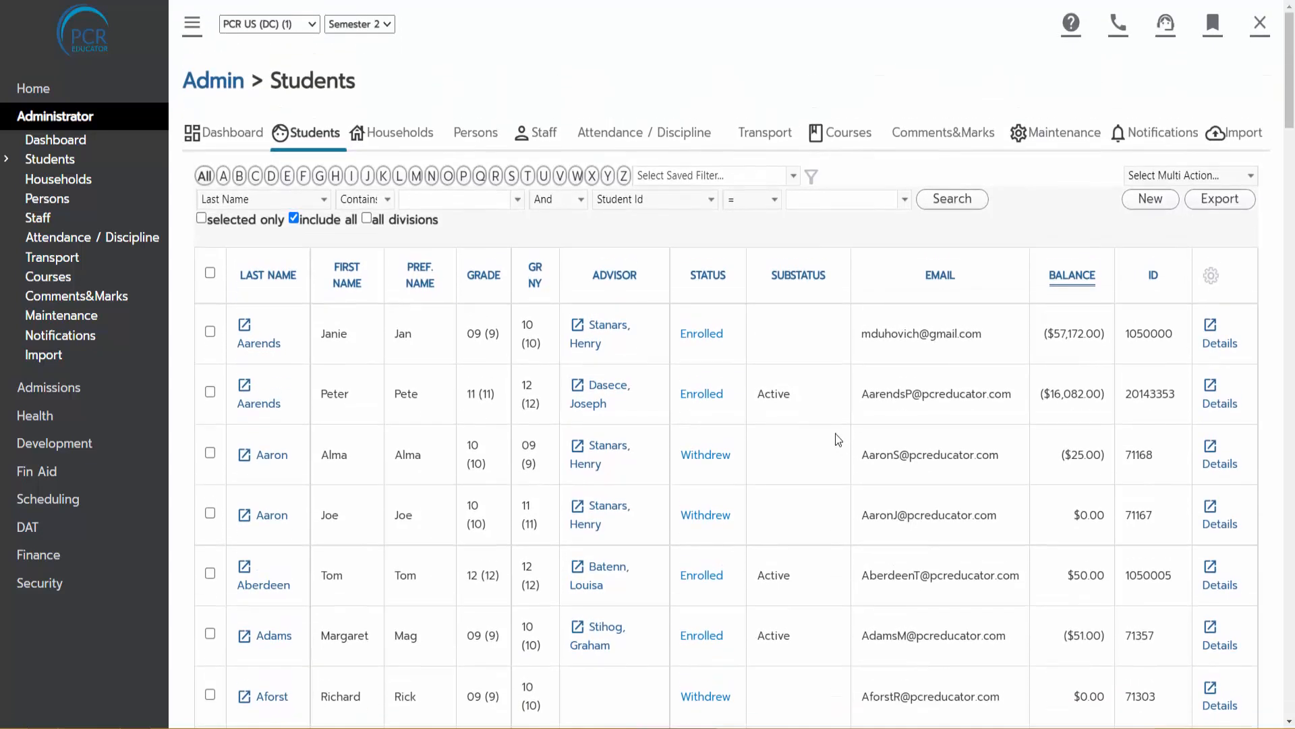
left_click_drag(471, 332, 536, 342)
left_click(482, 342)
Step: Combine all divisions with include all to view the widest student list, and clear both options
left_click(365, 219)
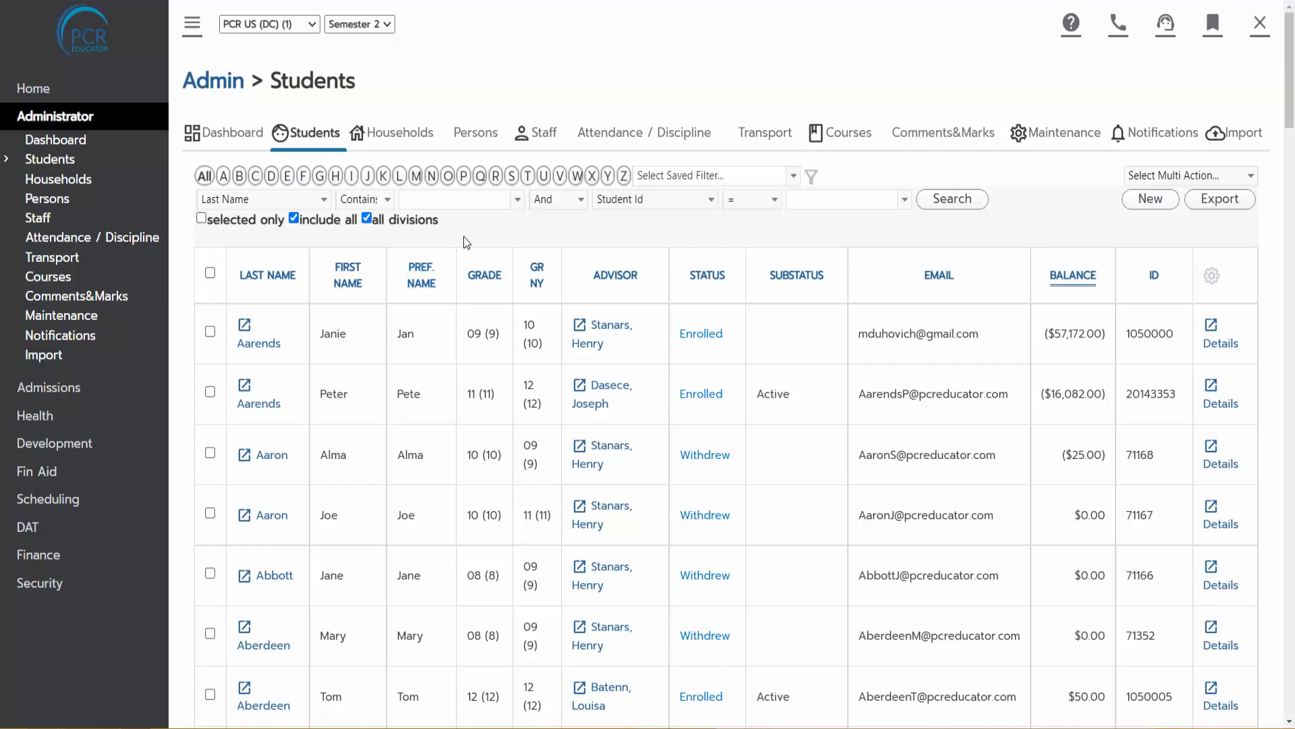
left_click(305, 219)
left_click(382, 220)
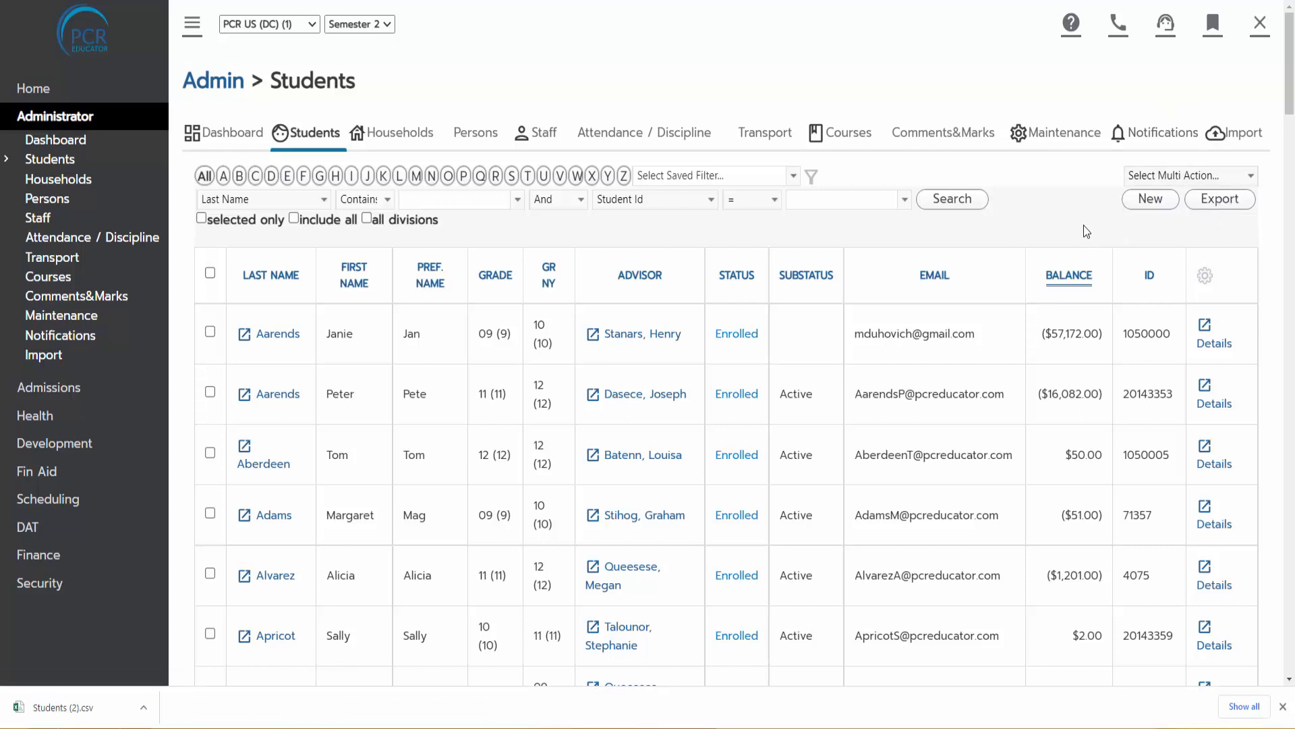
Step: Export the unfiltered student list and check the total number of records beneath the table
left_click(1225, 202)
scroll(977, 411, "down", 10)
scroll(978, 411, "down", 9)
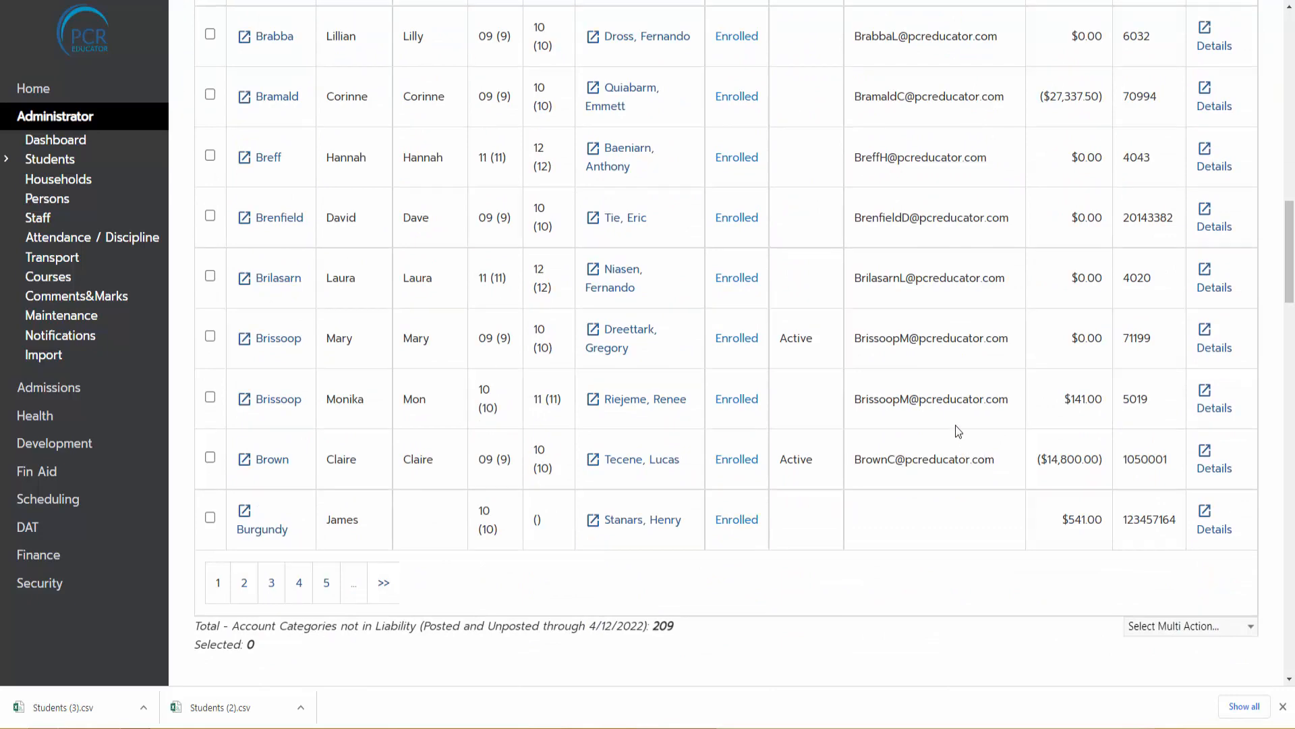
scroll(808, 505, "down", 2)
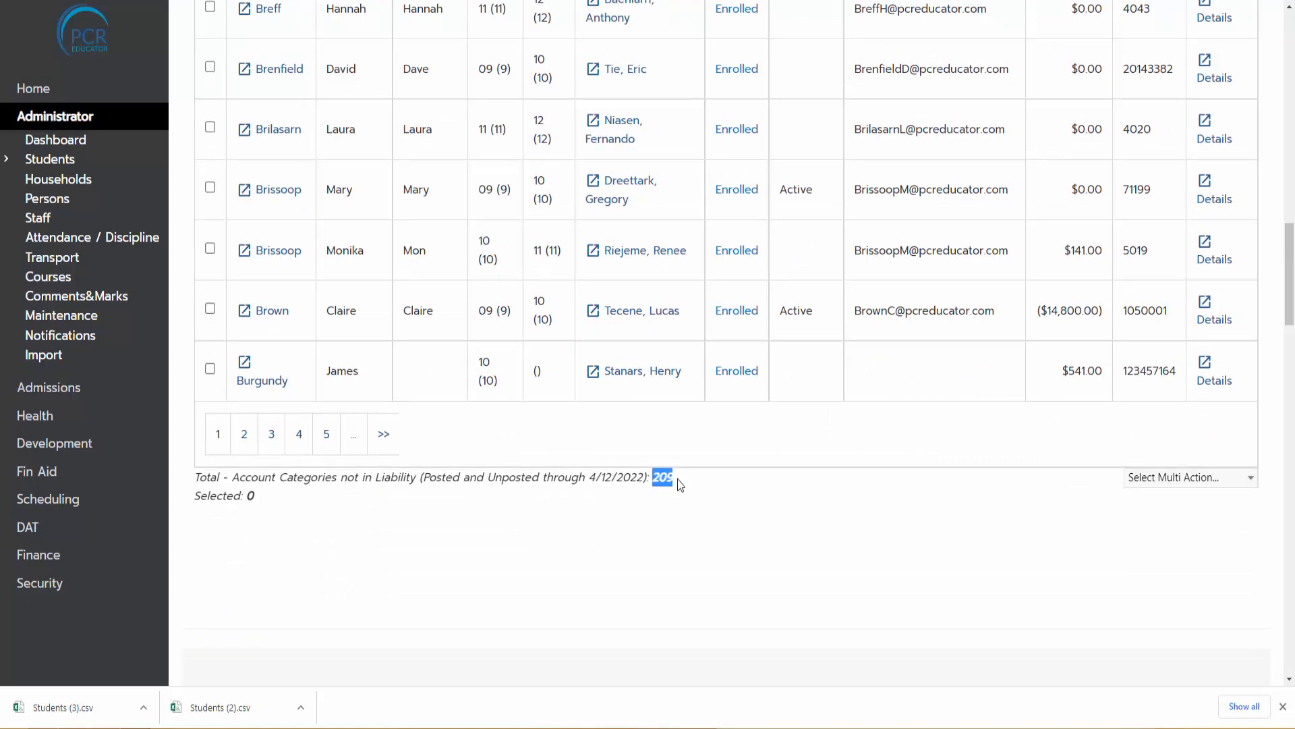
left_click(665, 482)
left_click_drag(651, 481, 682, 484)
left_click(712, 523)
left_click(1283, 708)
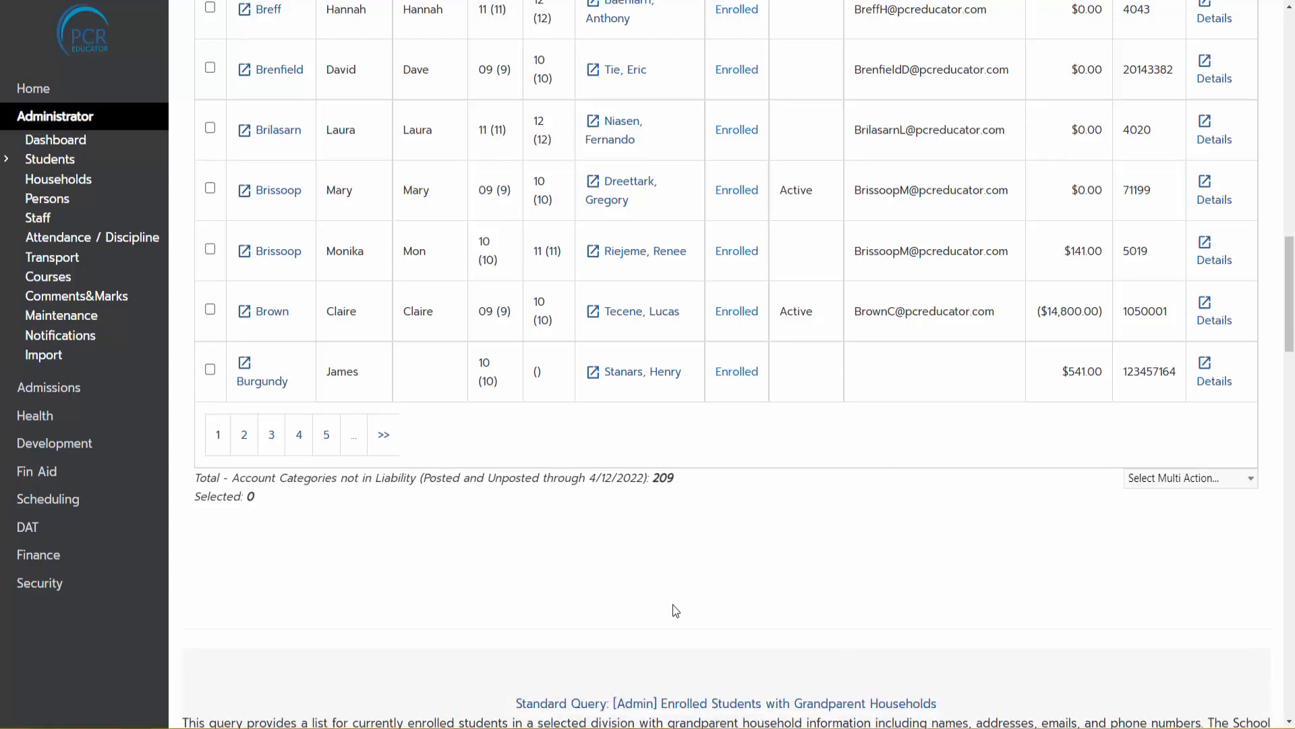
Step: Try selecting several individual students, including those in the first, third and fifth rows of the list
scroll(673, 602, "up", 5)
scroll(673, 600, "up", 12)
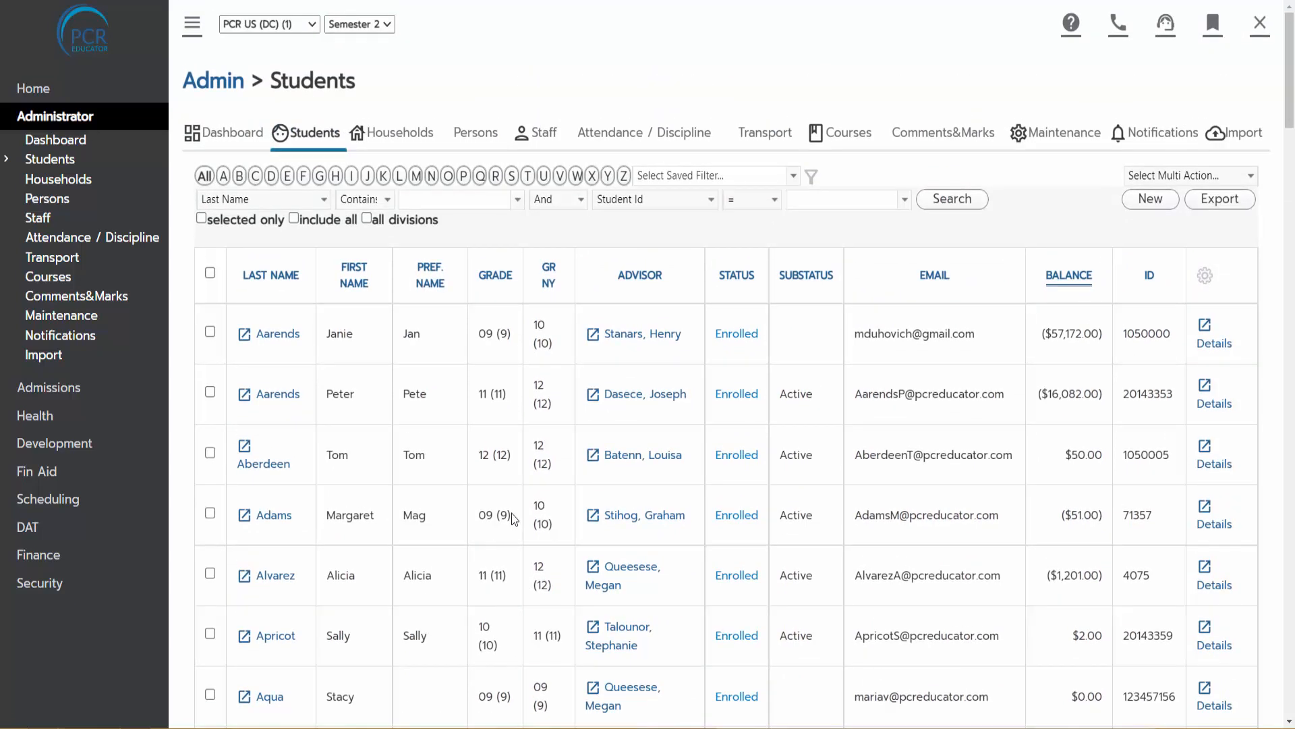
left_click(211, 332)
left_click(210, 453)
left_click(211, 574)
left_click(211, 331)
Step: Select every student at once, check the selected count beneath the list, and clear the whole selection
left_click(210, 273)
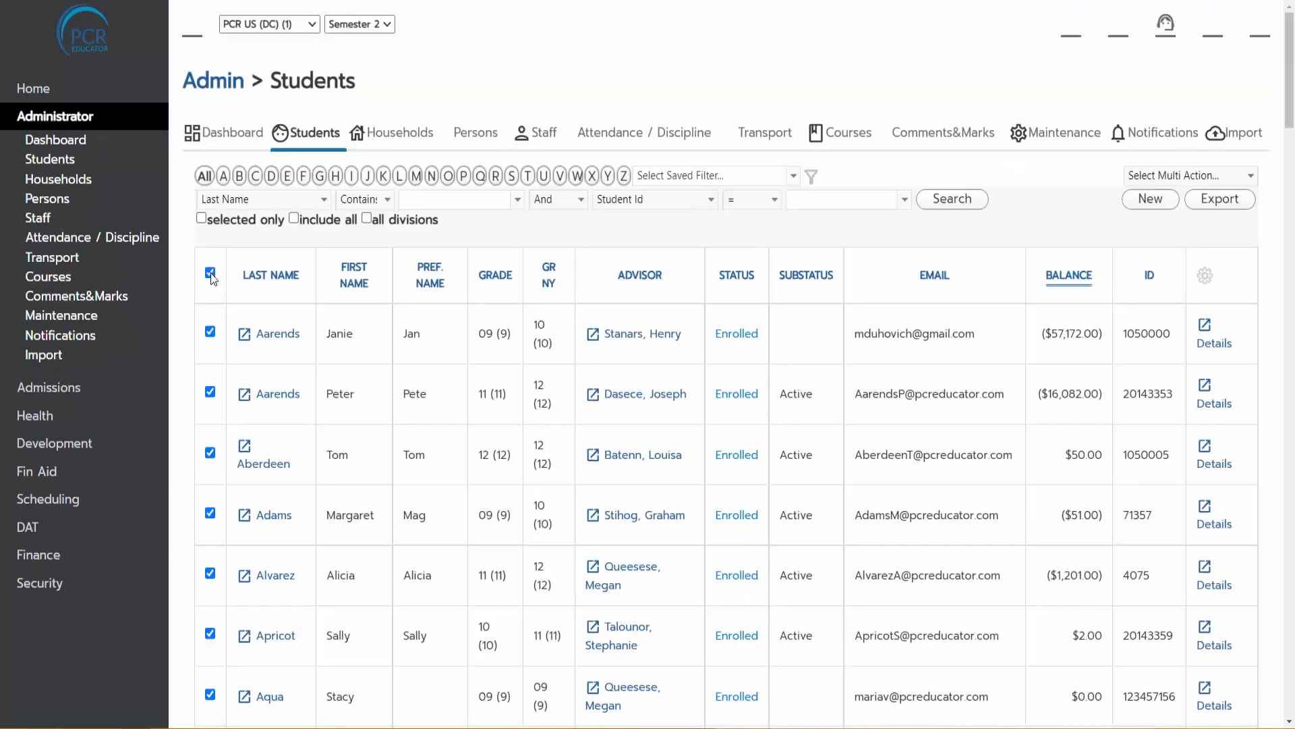
scroll(375, 386, "down", 15)
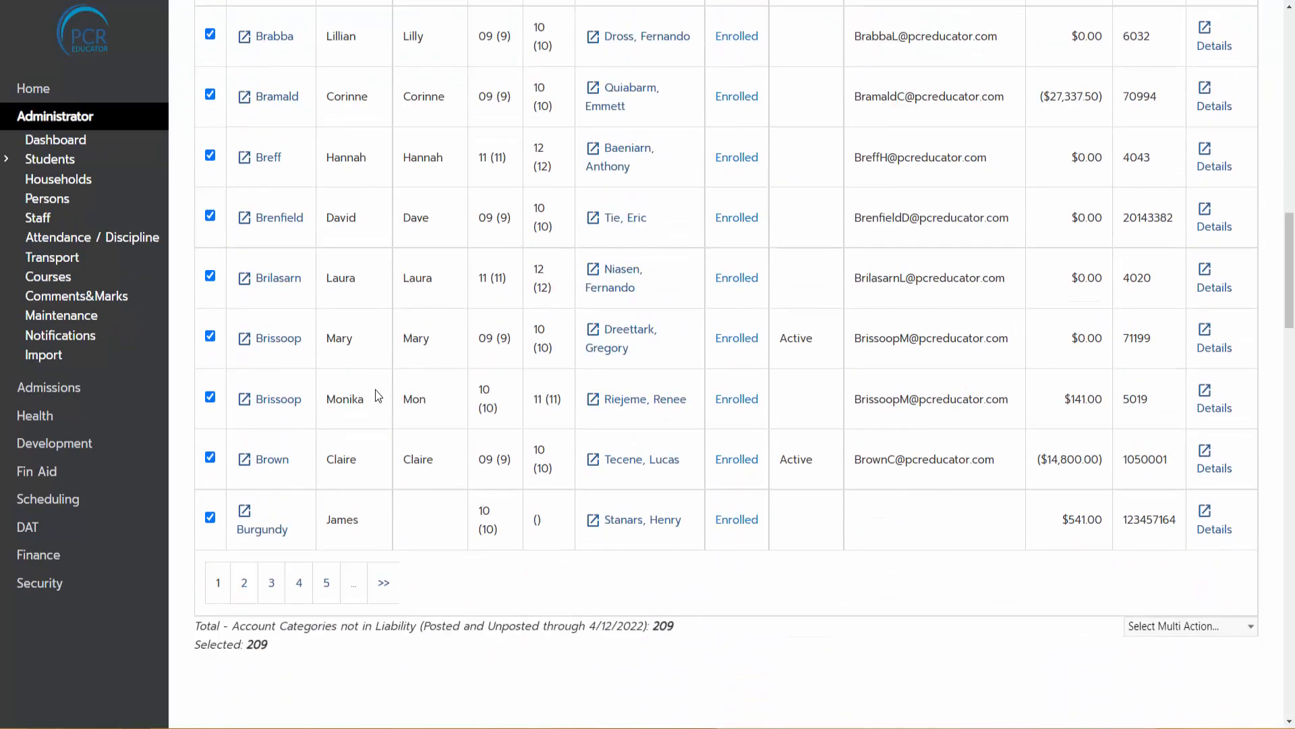
scroll(616, 440, "up", 15)
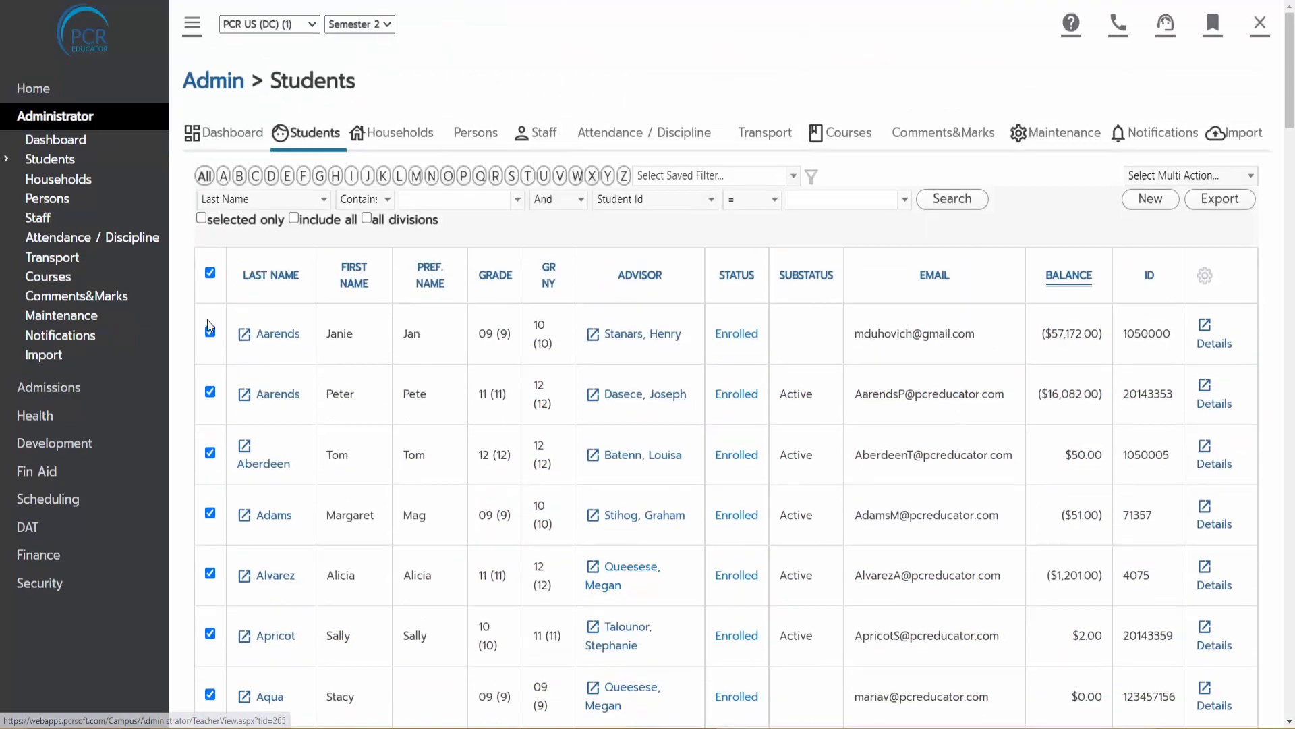
left_click(210, 272)
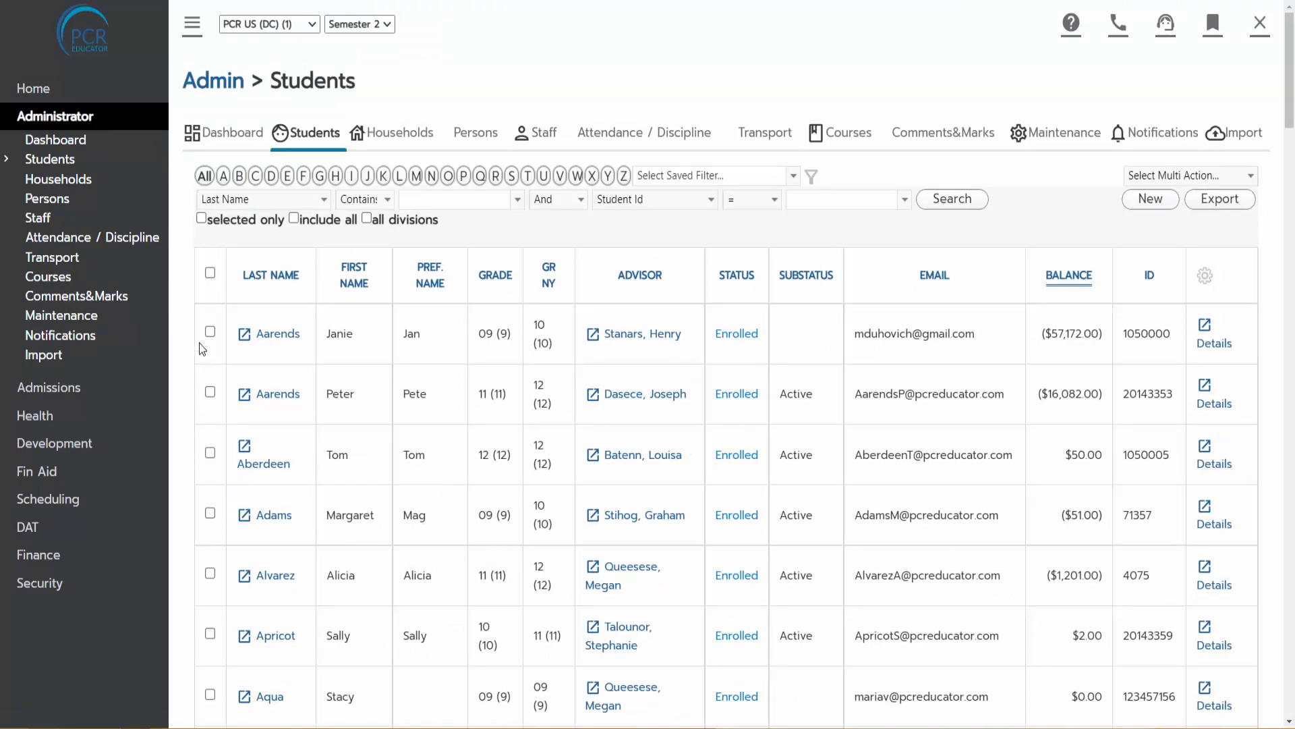
Step: Select the students in the first, fifth and tenth rows and limit the list to selected only
scroll(206, 377, "down", 3)
left_click(210, 425)
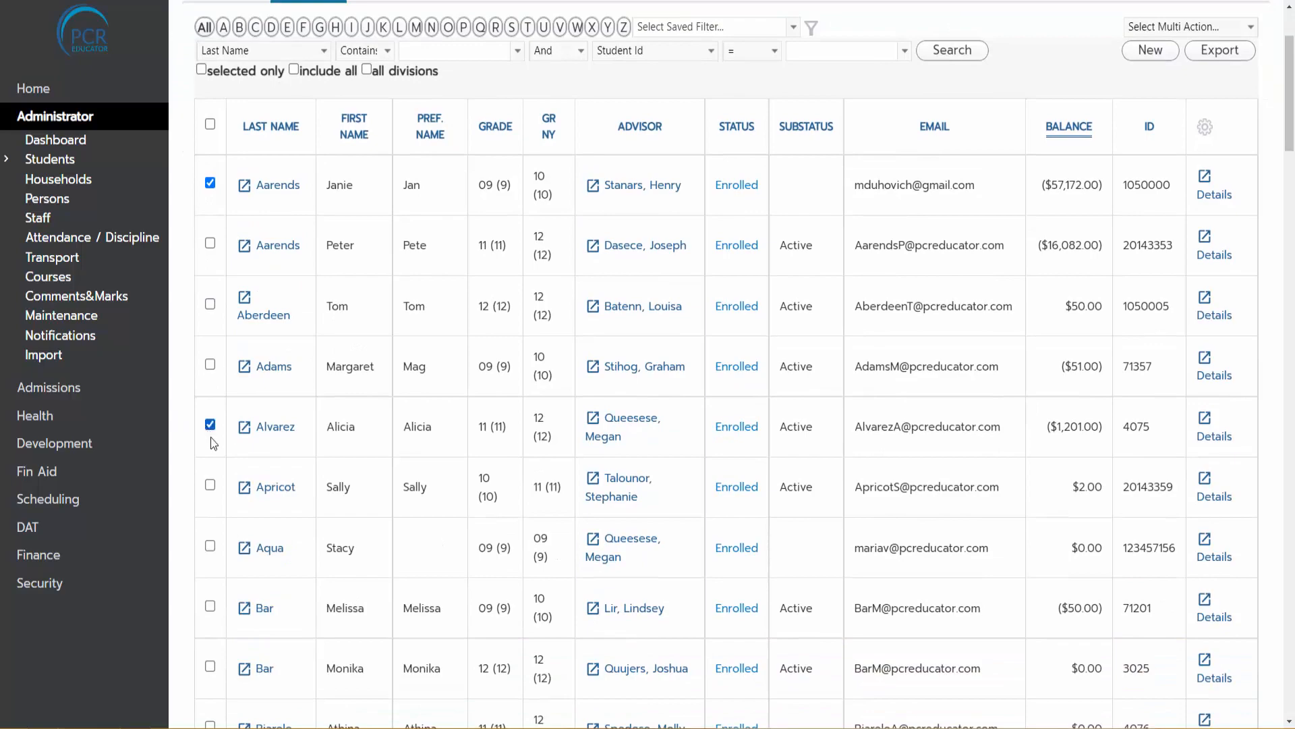
scroll(233, 507, "down", 4)
left_click(210, 433)
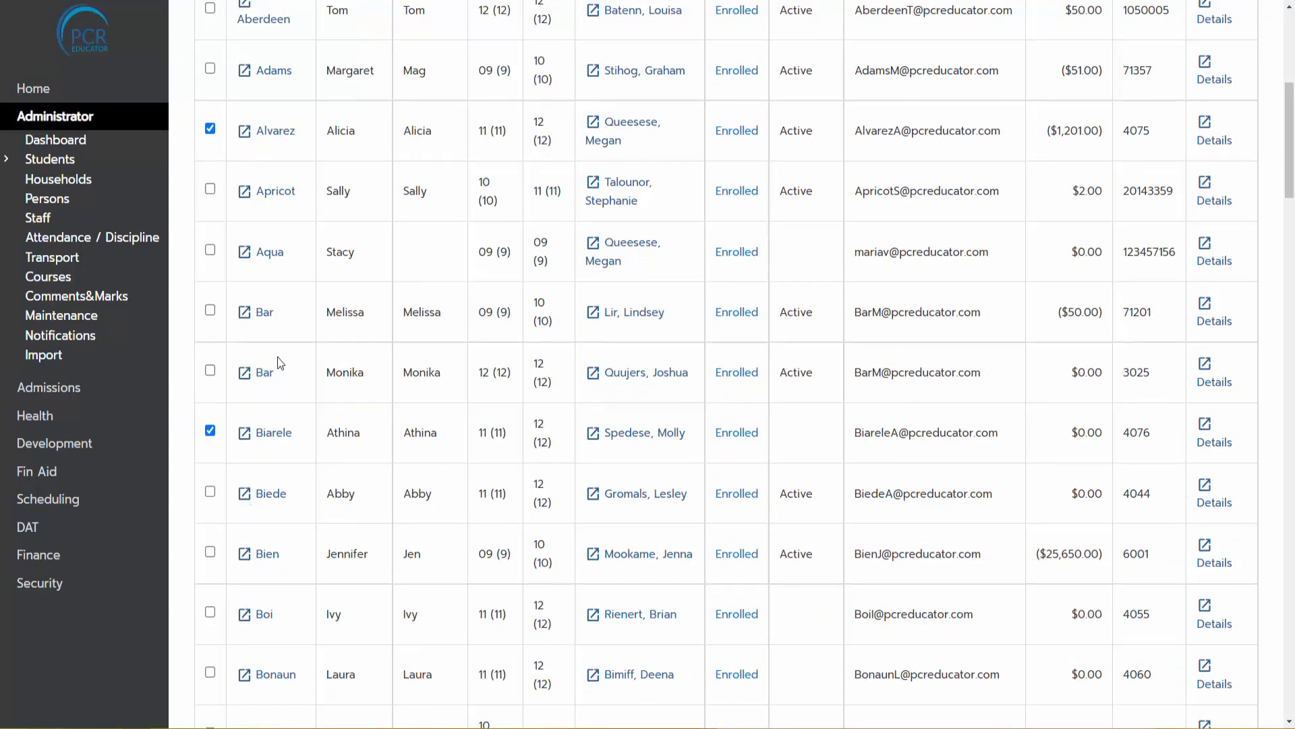
scroll(278, 357, "up", 5)
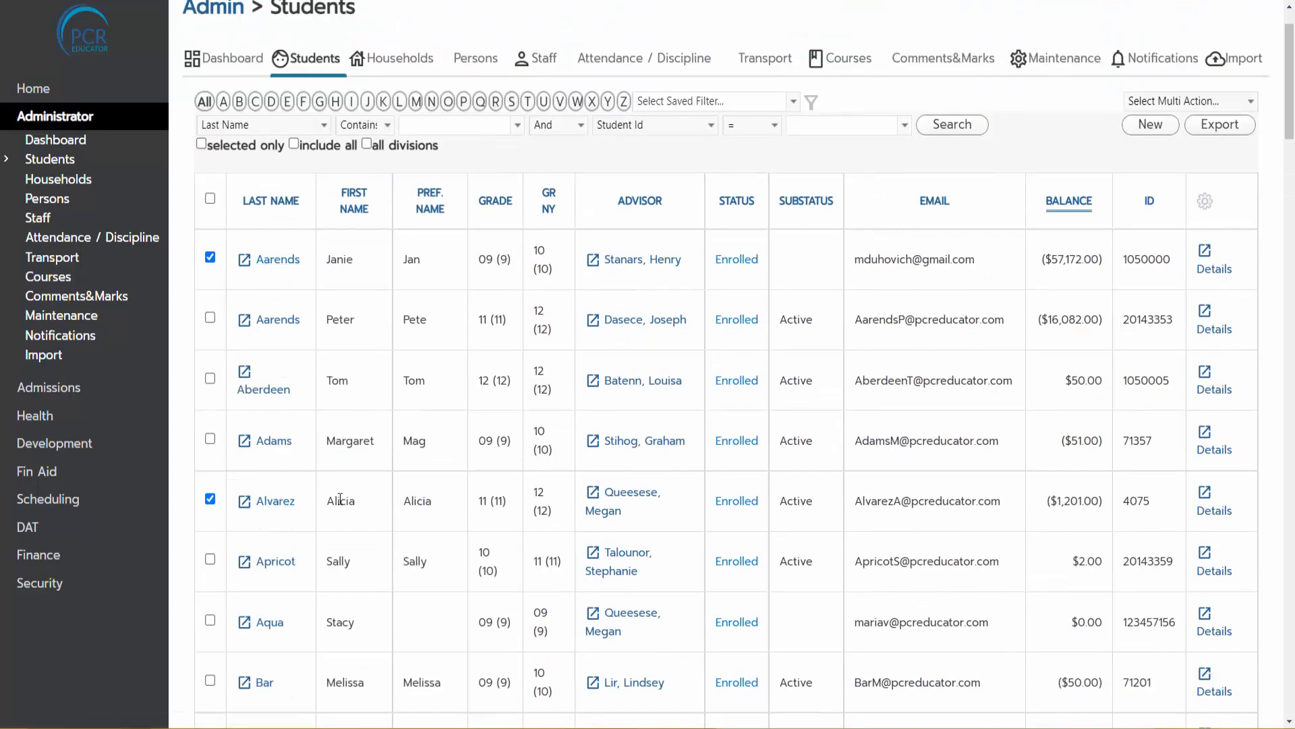
scroll(267, 513, "down", 4)
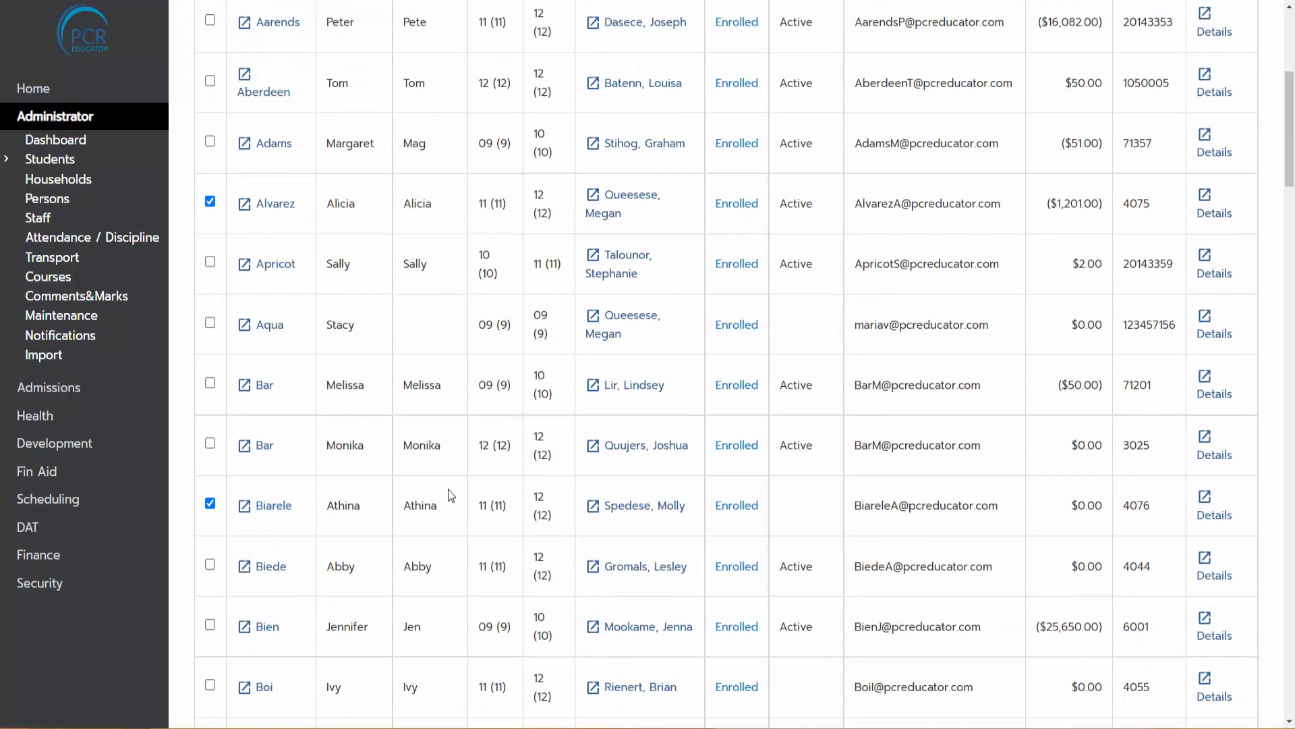
scroll(448, 489, "up", 5)
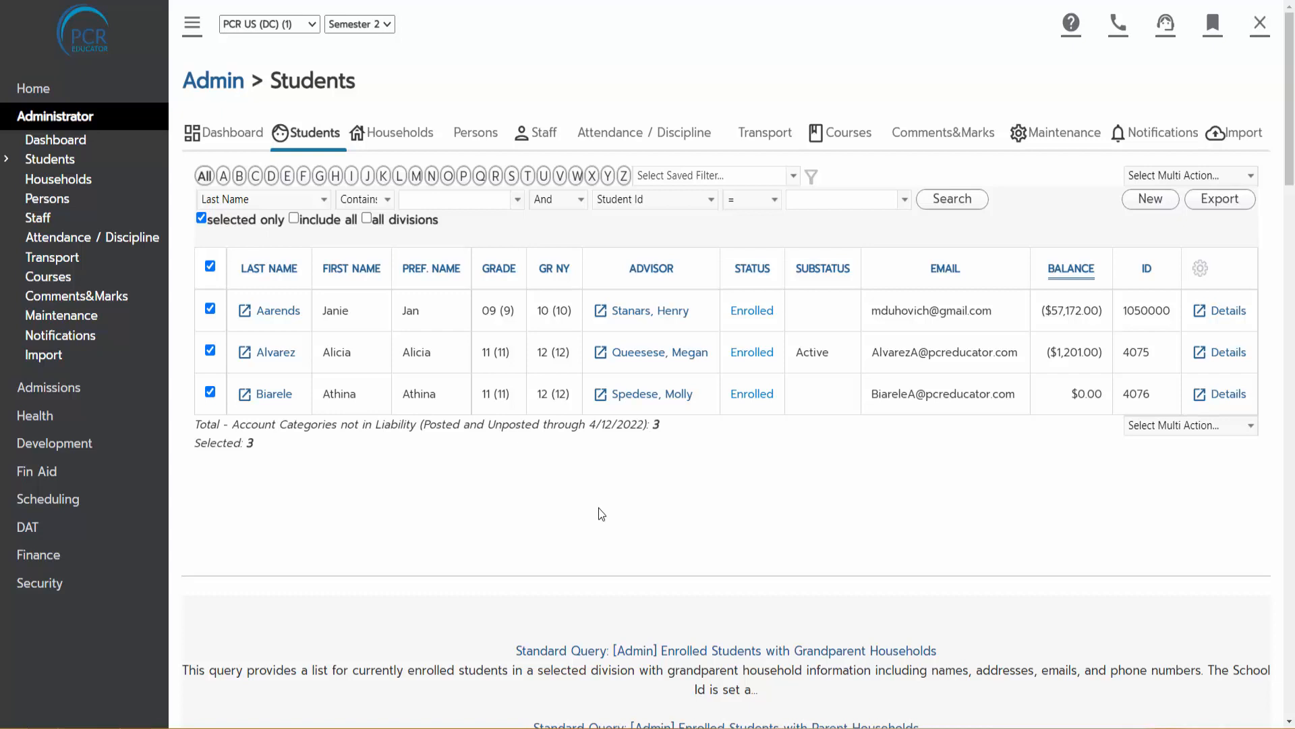
Step: Visit the Households and Attendance / Discipline pages and return to the Students list to check the kept selection
left_click(76, 177)
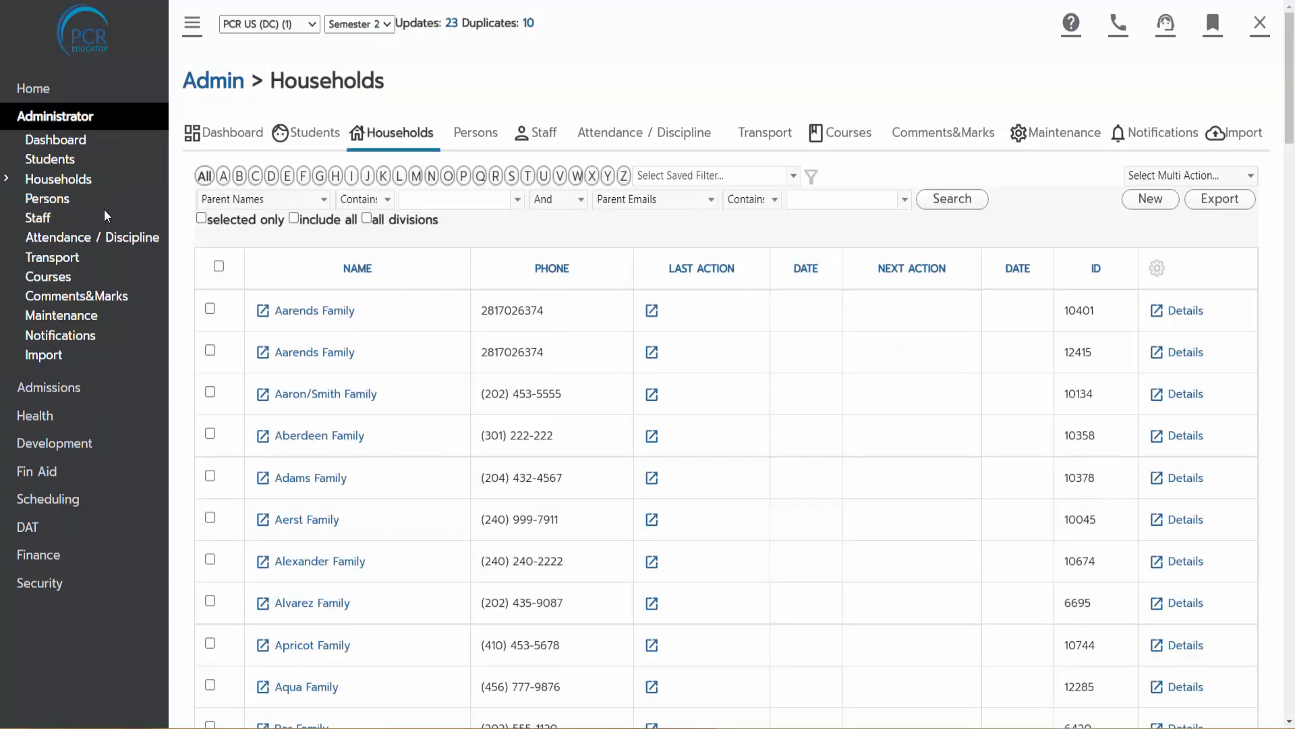
left_click(110, 237)
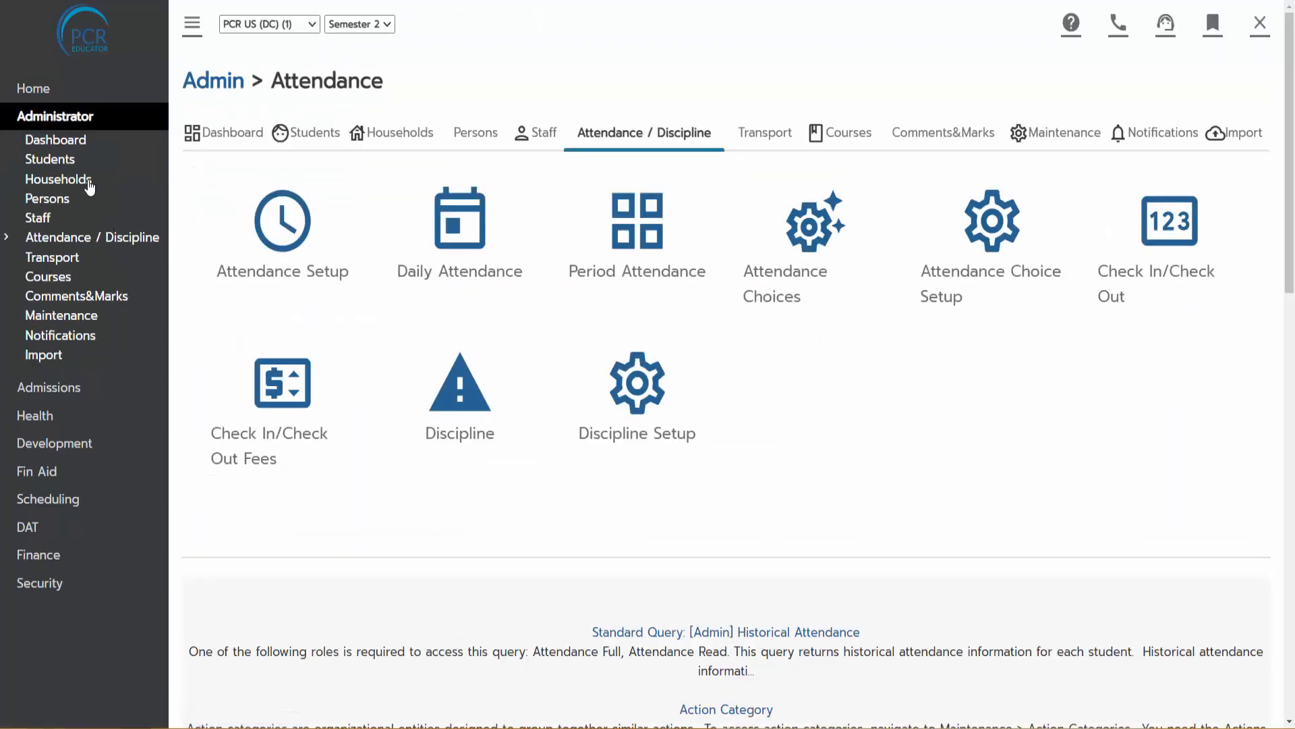
left_click(53, 161)
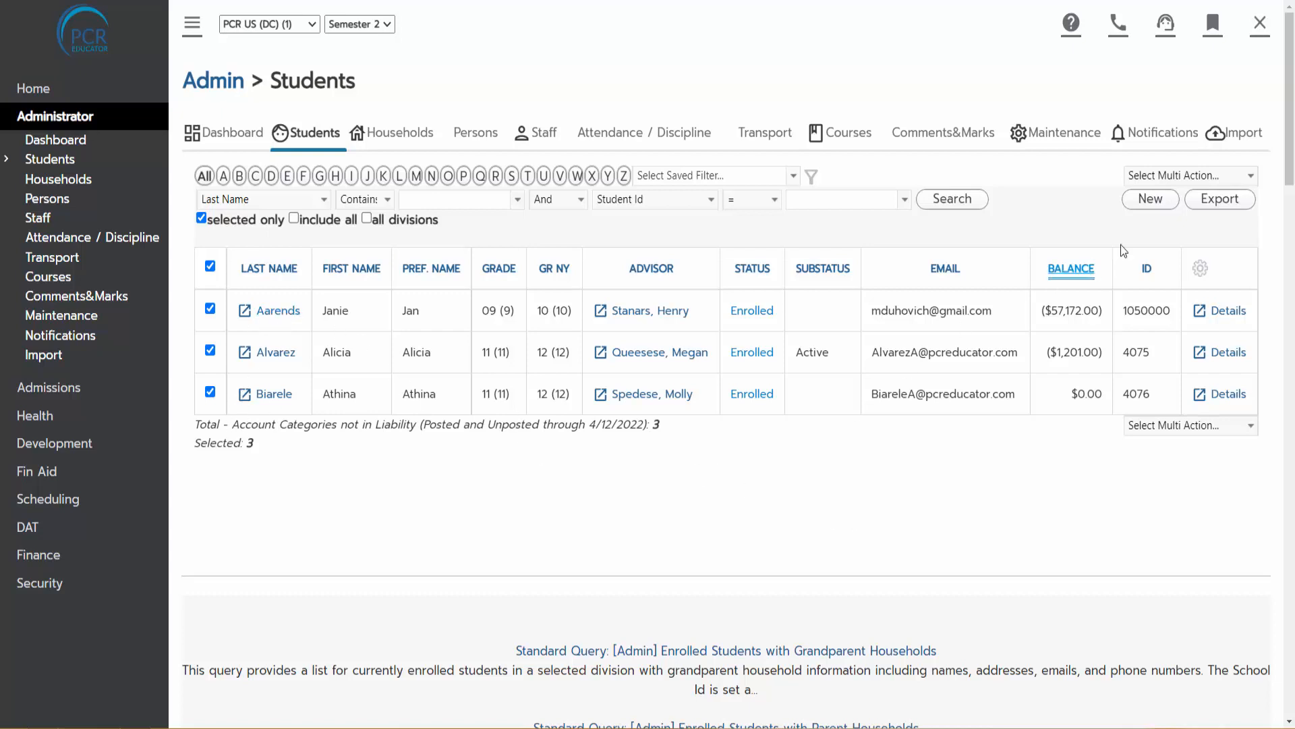
Step: Browse the multi actions available for the selected students without choosing one
left_click(1246, 177)
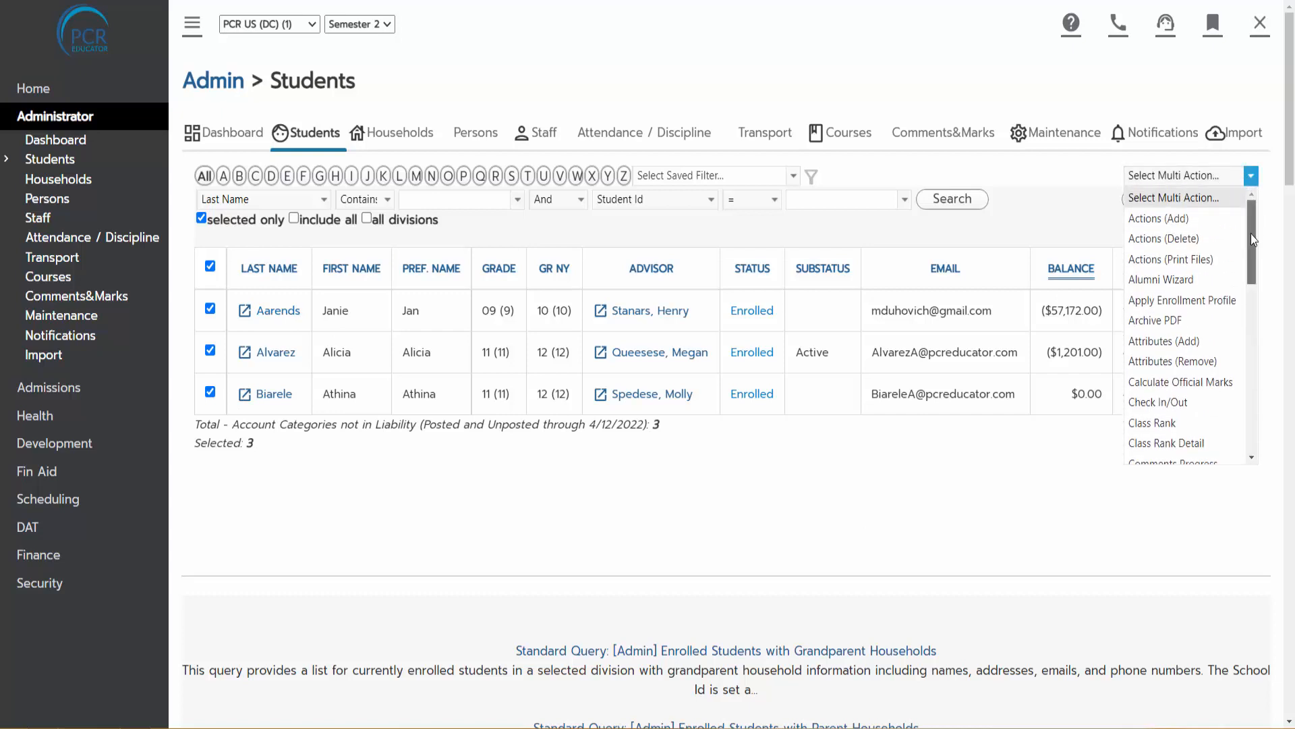
left_click_drag(1250, 234, 1253, 263)
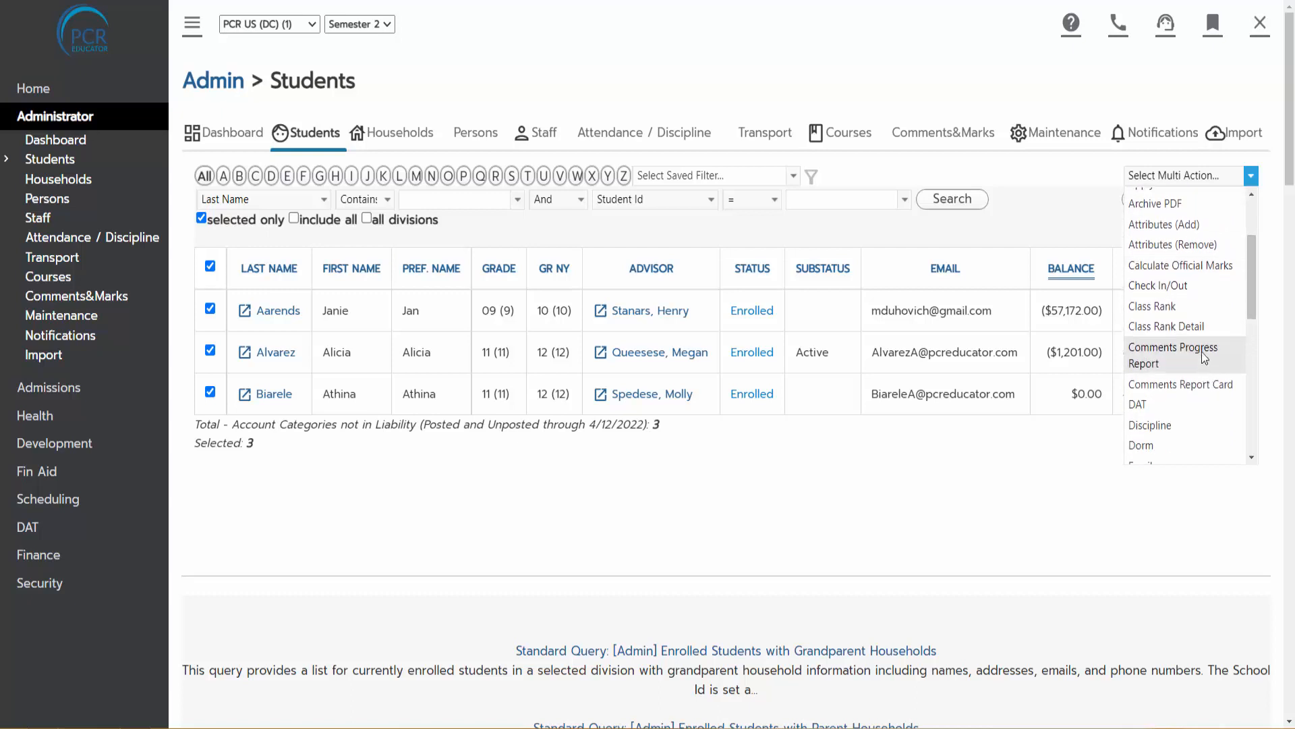
scroll(1201, 351, "down", 2)
left_click(905, 502)
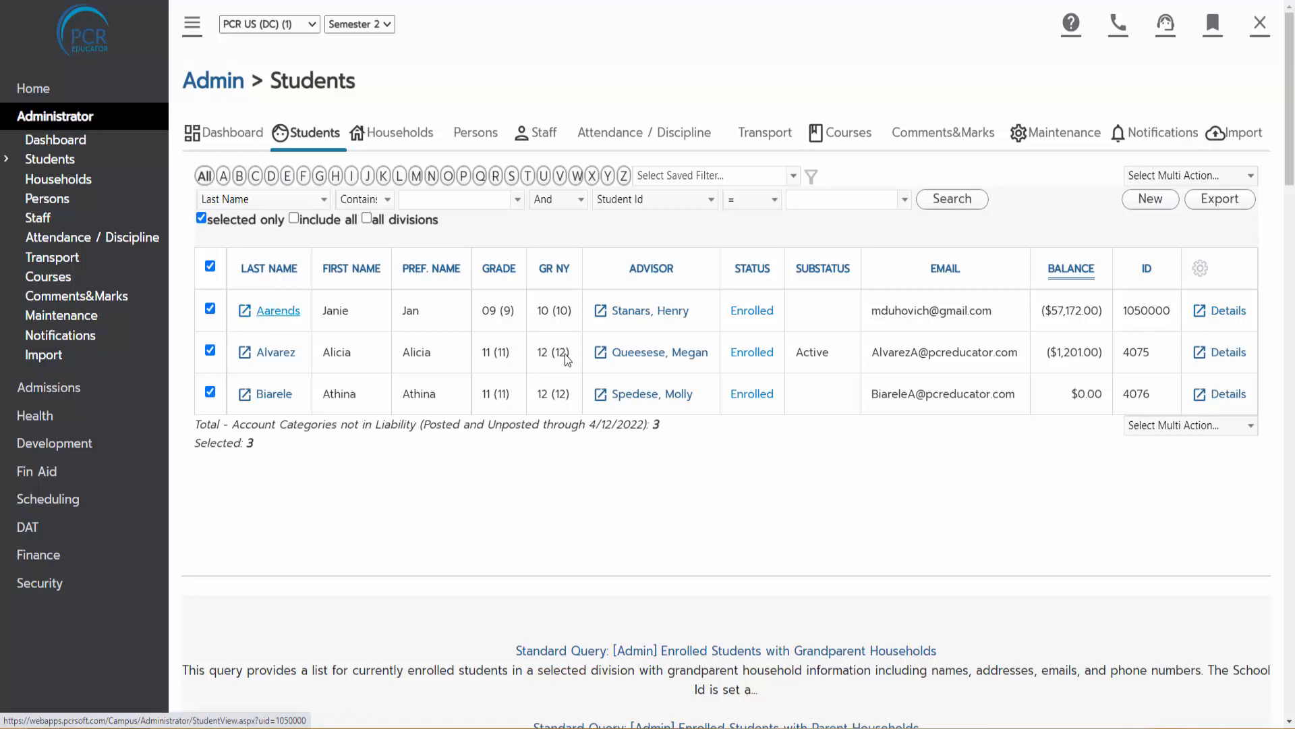
Step: Open the first selected student's dashboard and switch directly to the second selected student's record
left_click(244, 311)
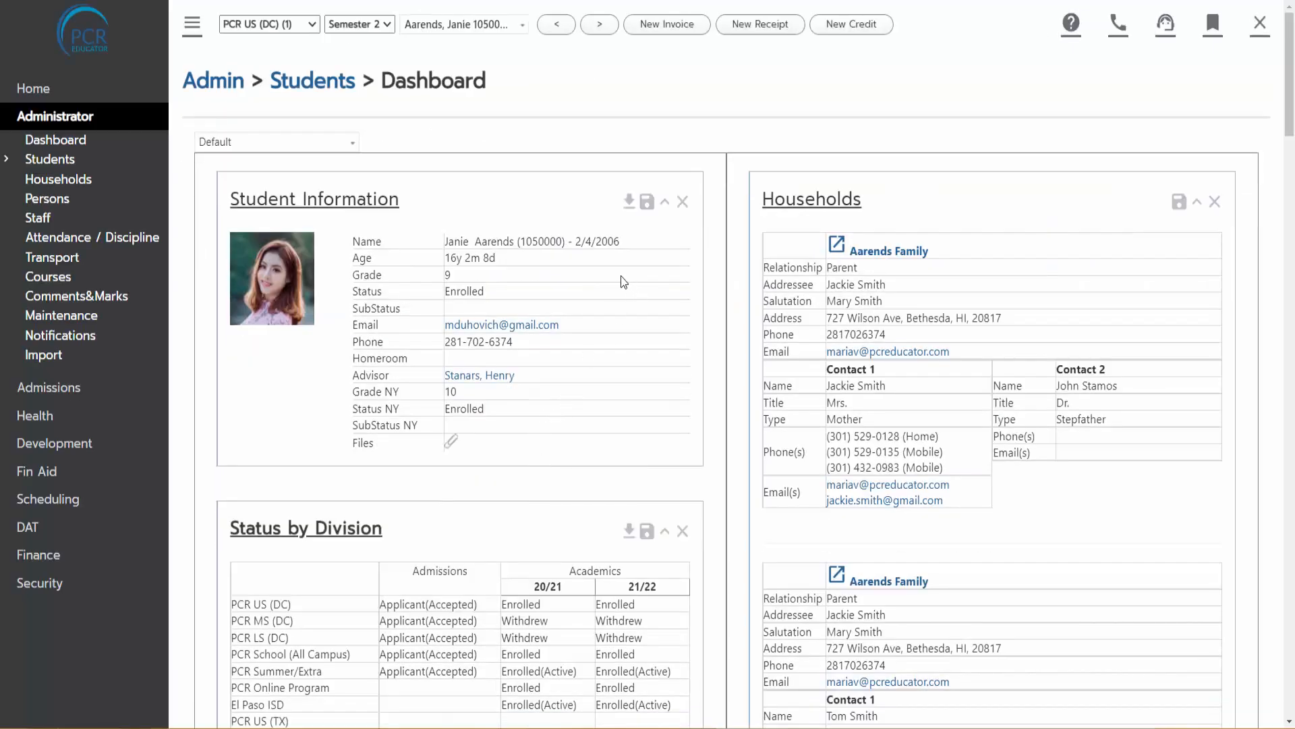
left_click(493, 30)
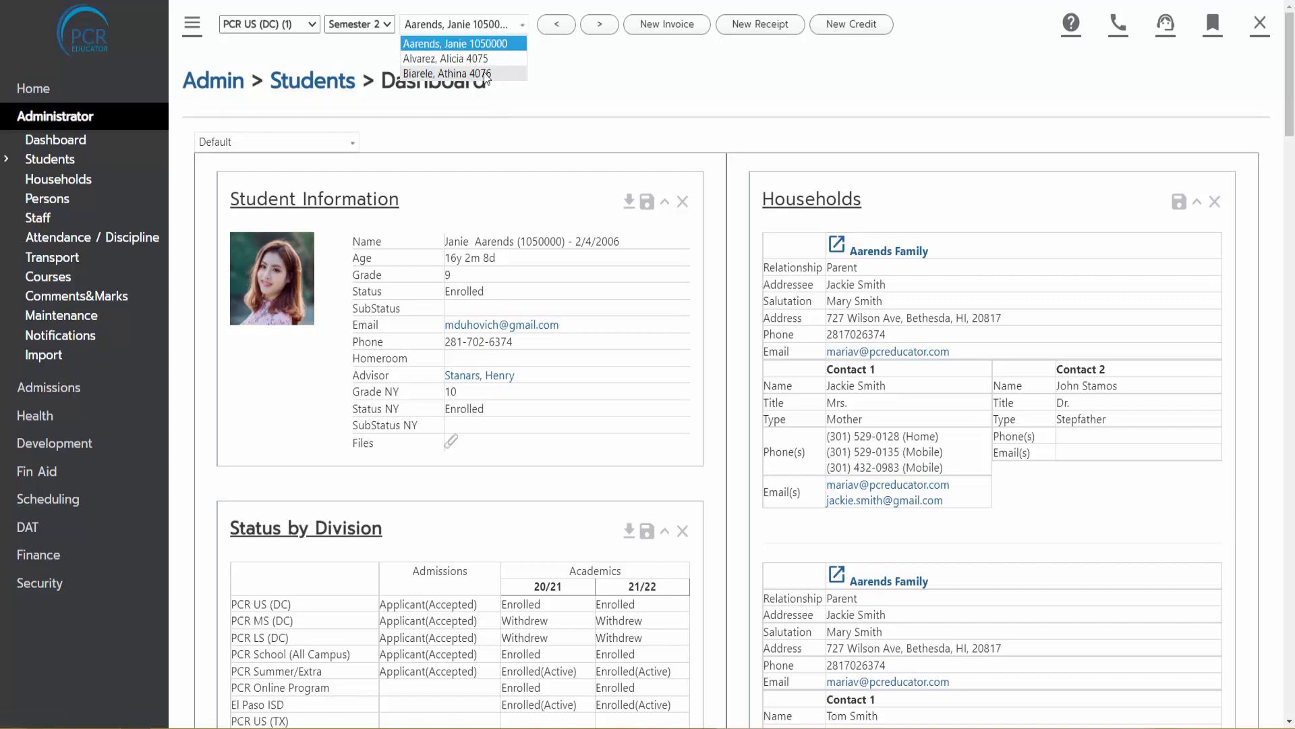
left_click(482, 58)
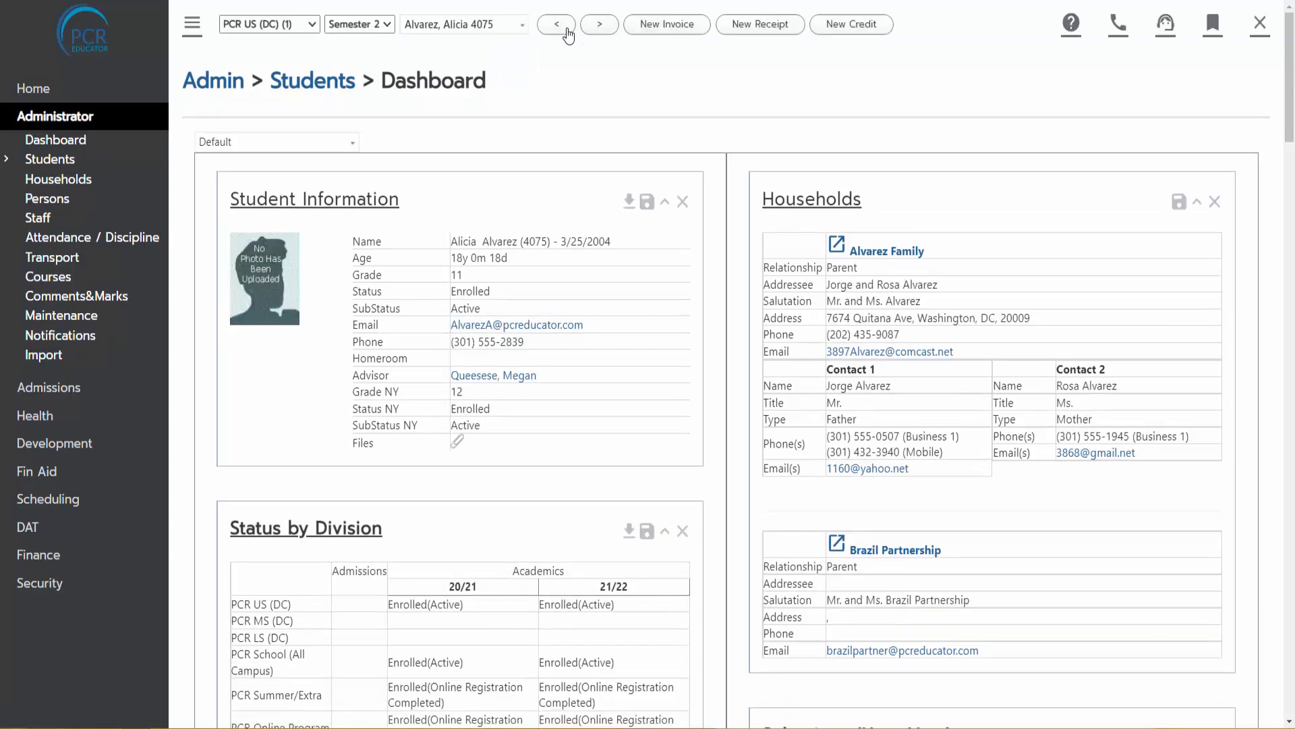
left_click(481, 31)
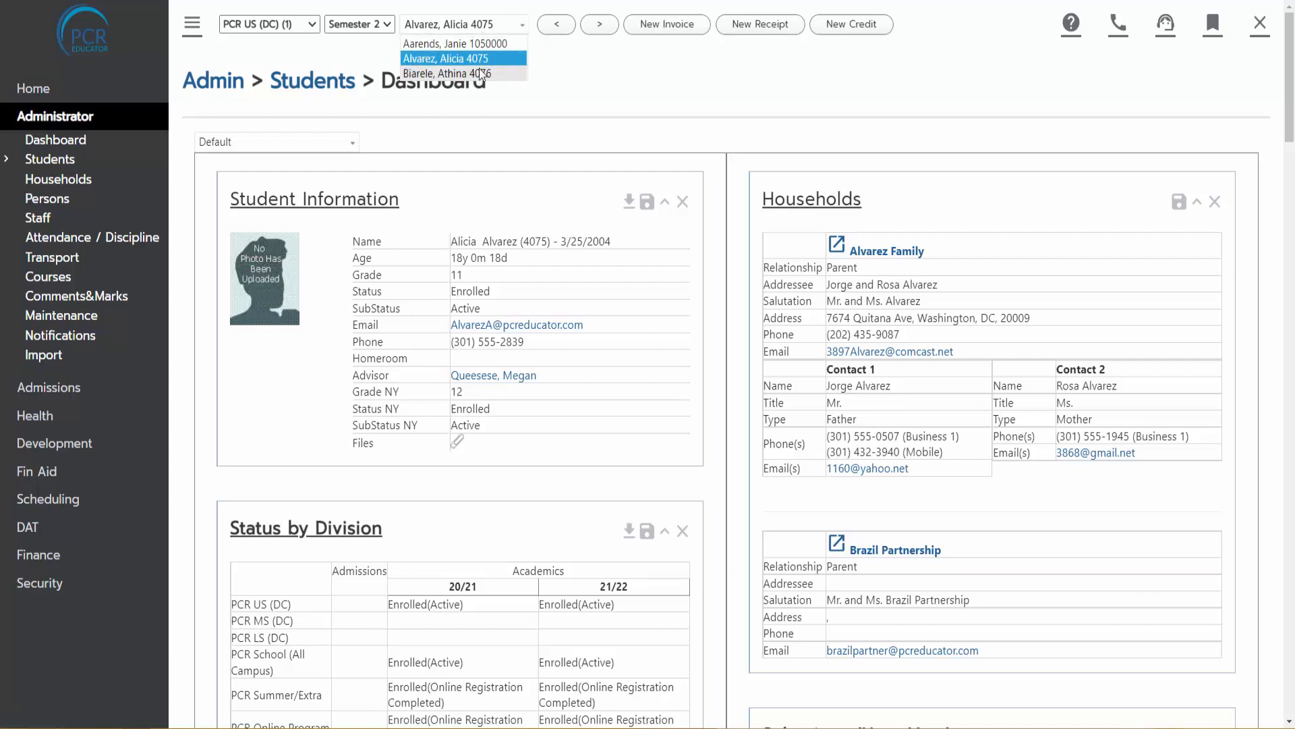
left_click(581, 77)
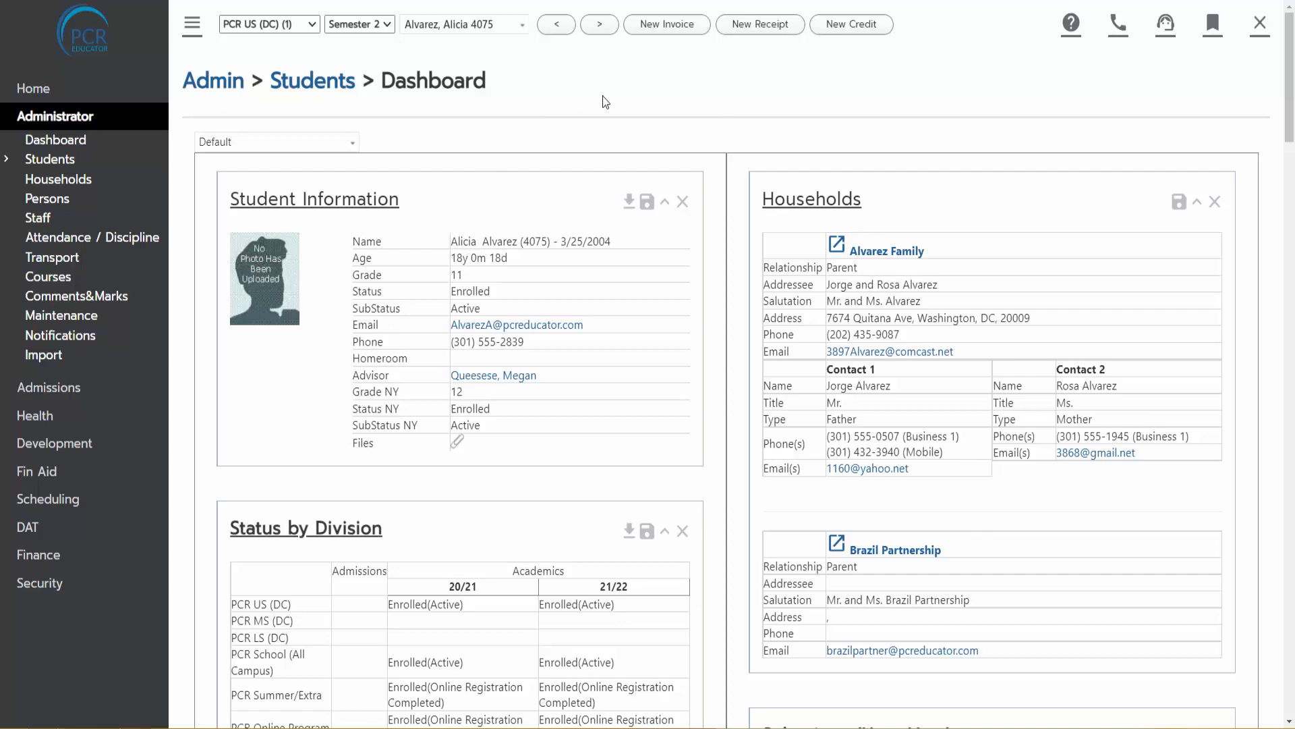
Step: Look through the student's dashboard widgets, from Student Information and Households down to Daily Attendance and the dashboard settings
scroll(594, 115, "down", 2)
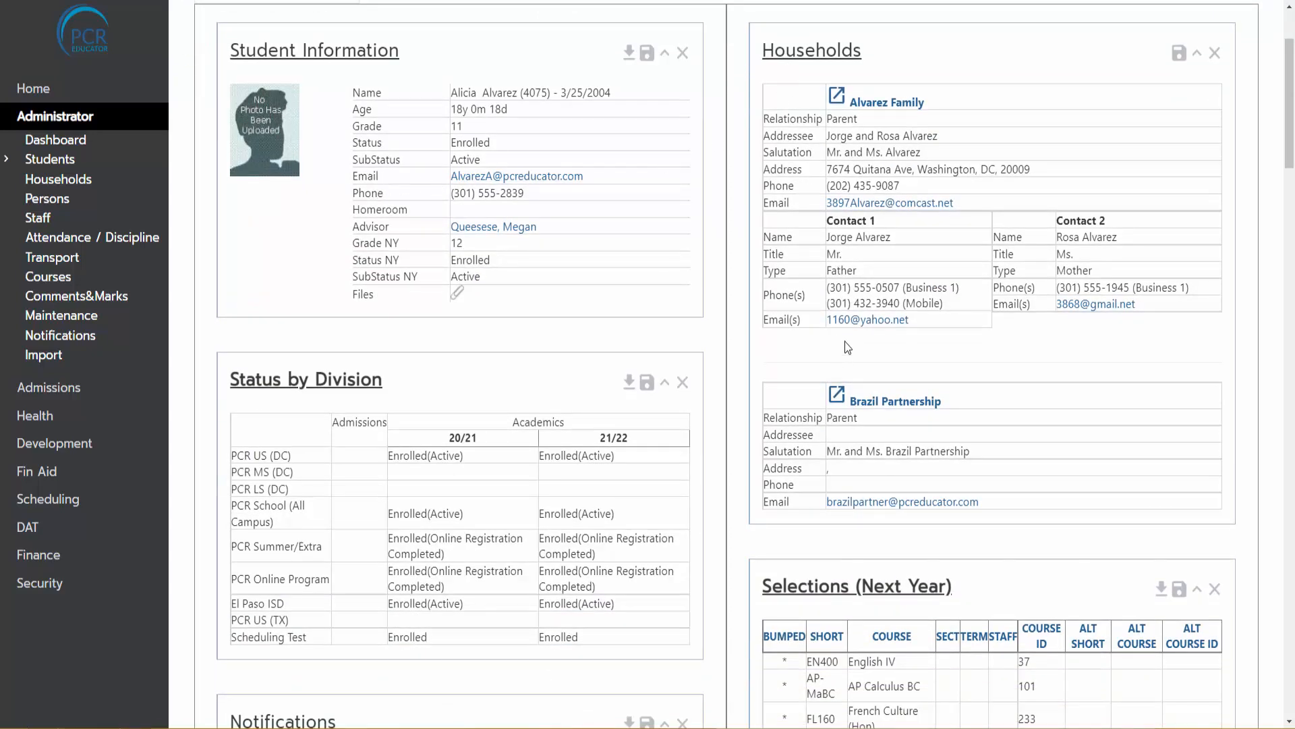
scroll(658, 285, "down", 4)
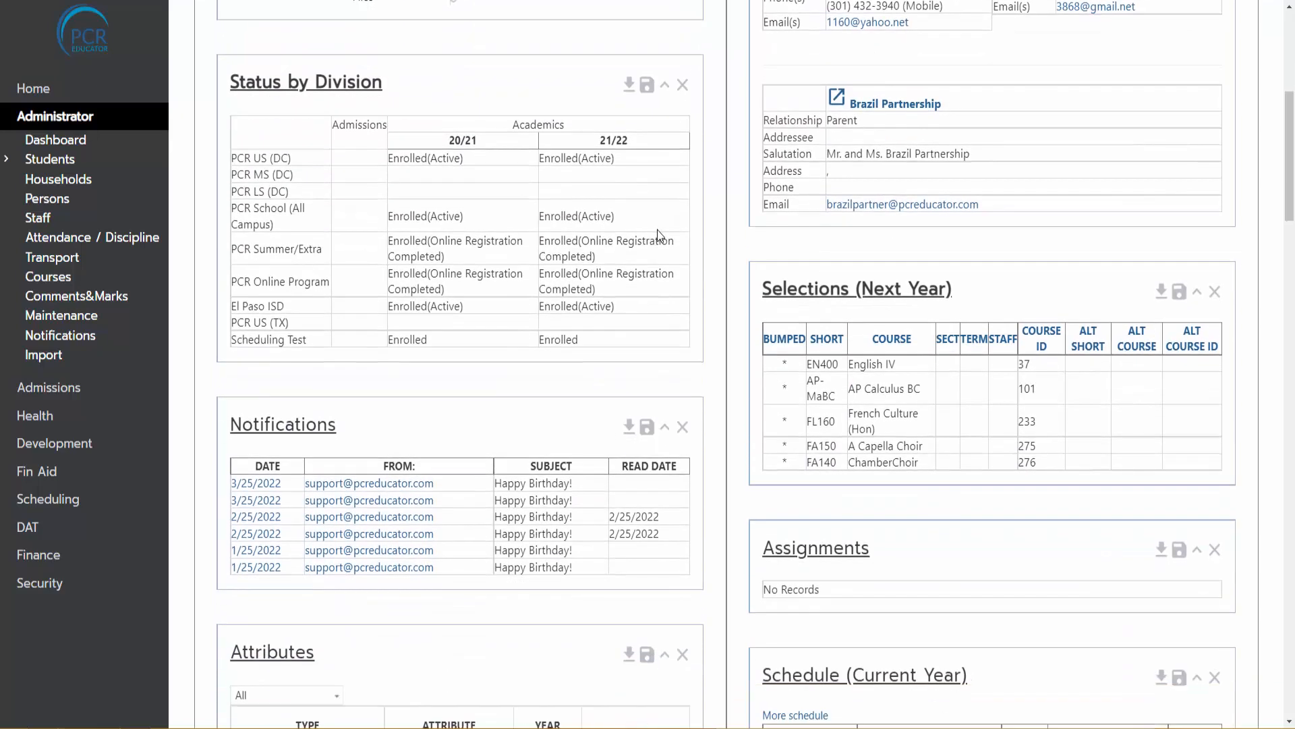
scroll(658, 230, "down", 2)
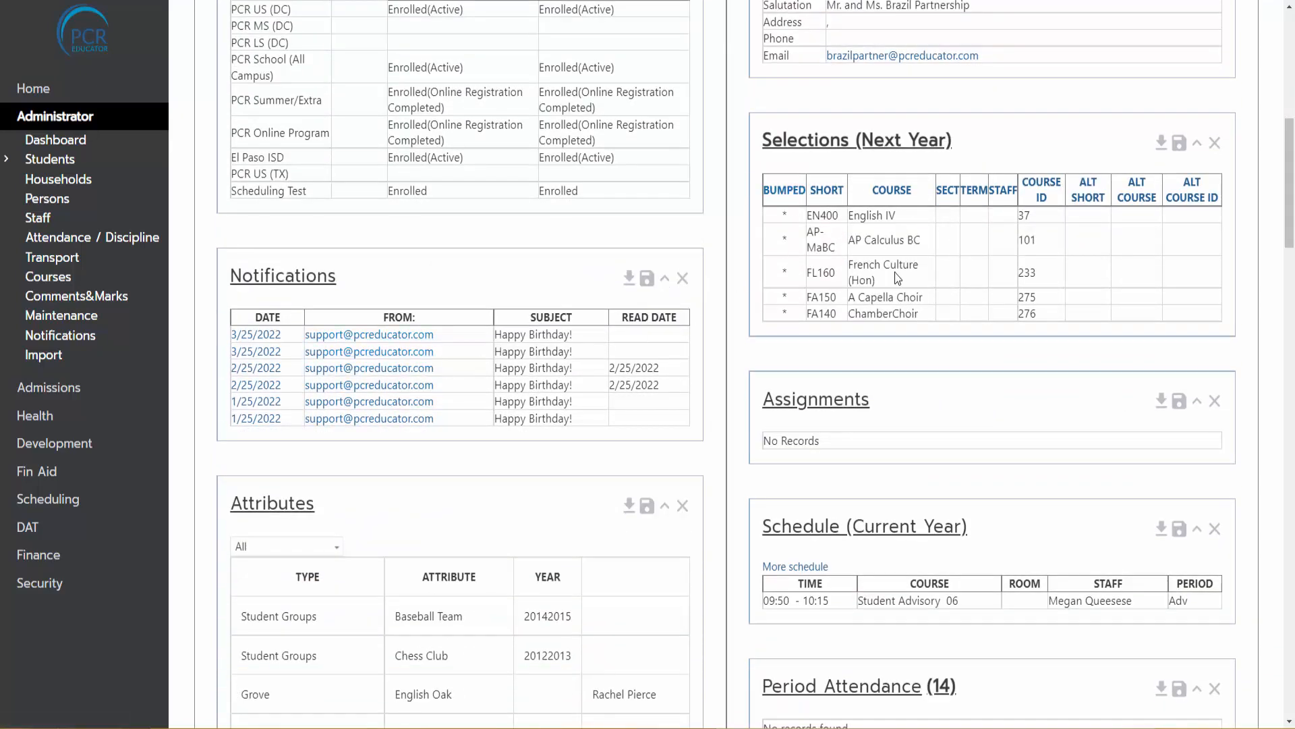
scroll(895, 273, "down", 13)
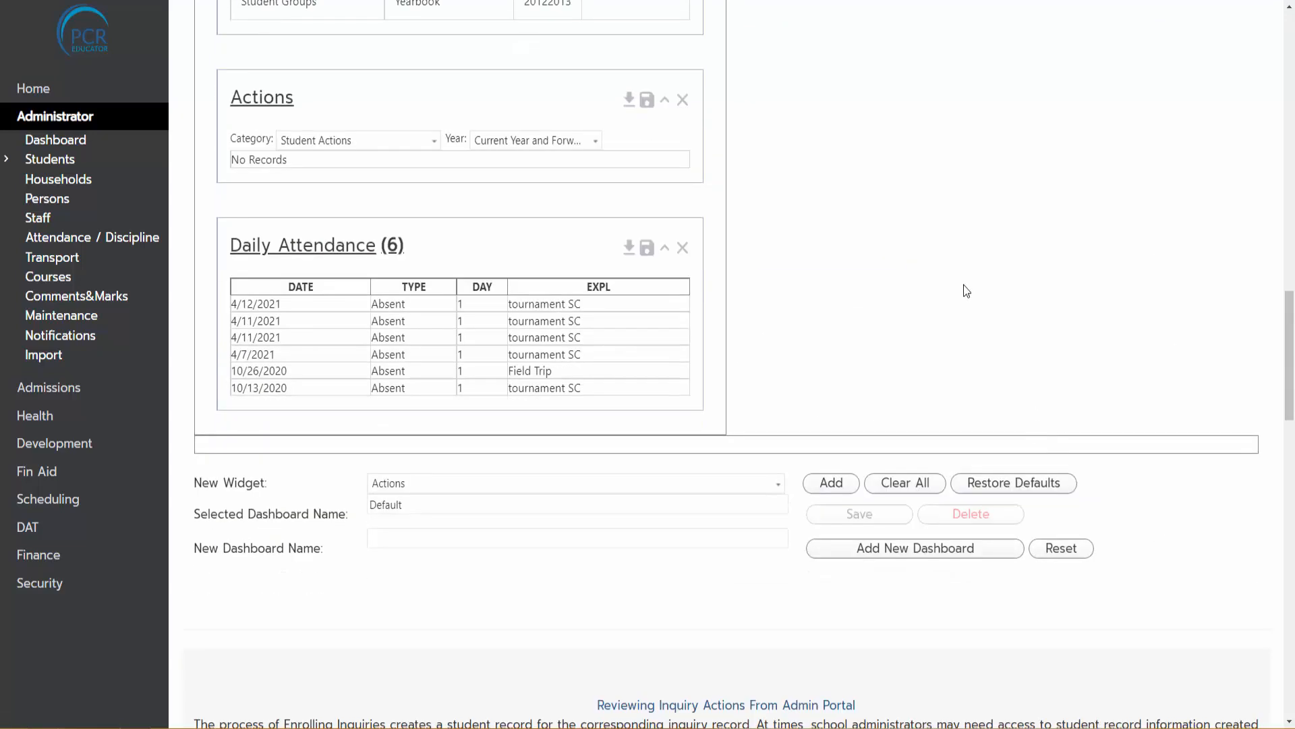
scroll(963, 287, "up", 8)
scroll(949, 309, "up", 12)
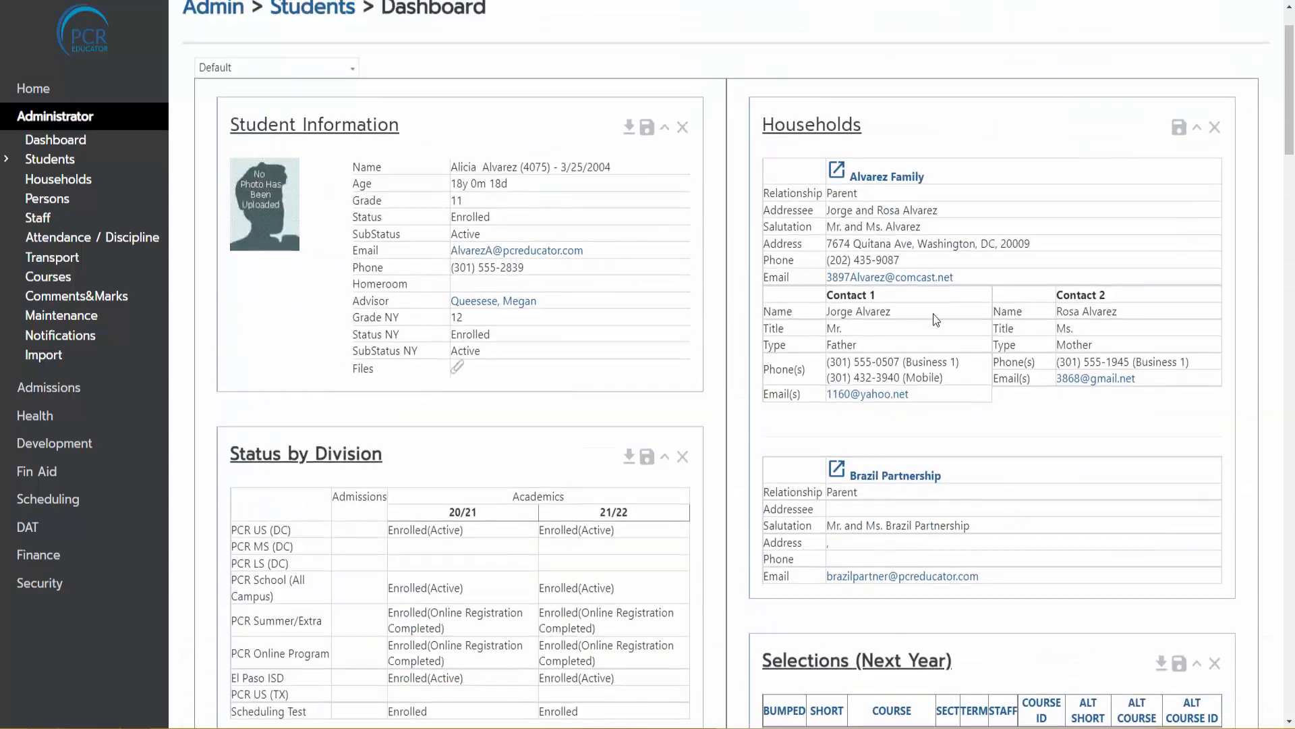
Step: Move the Status by Division widget into the second dashboard column, above Households, and check the new layout
left_click_drag(471, 436, 1022, 290)
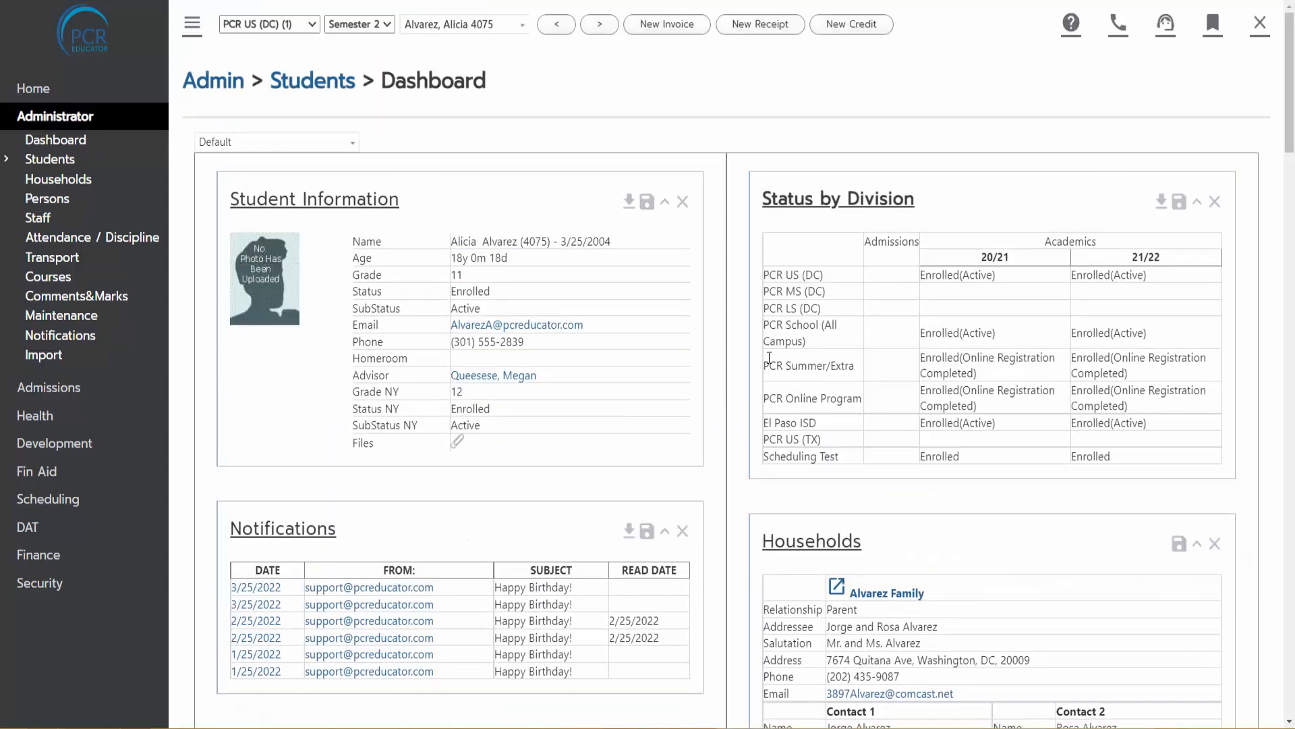
scroll(705, 321, "down", 8)
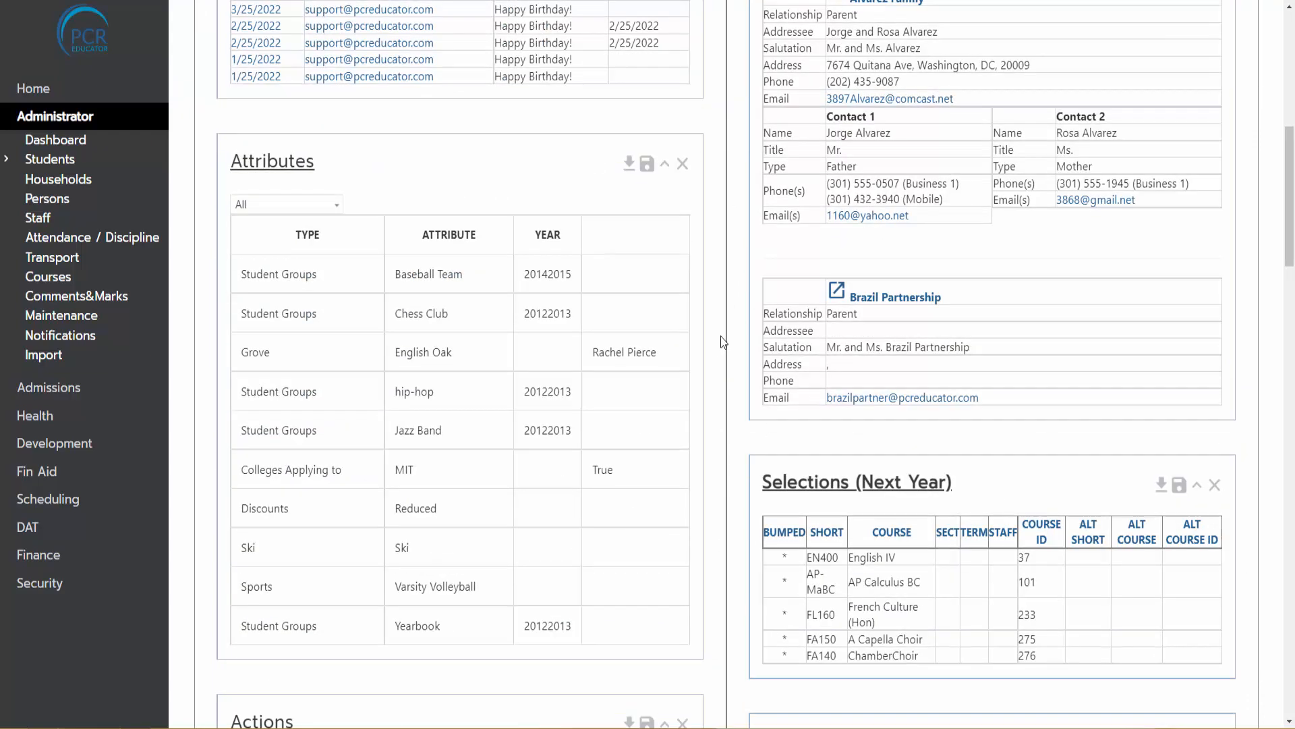
scroll(721, 336, "up", 7)
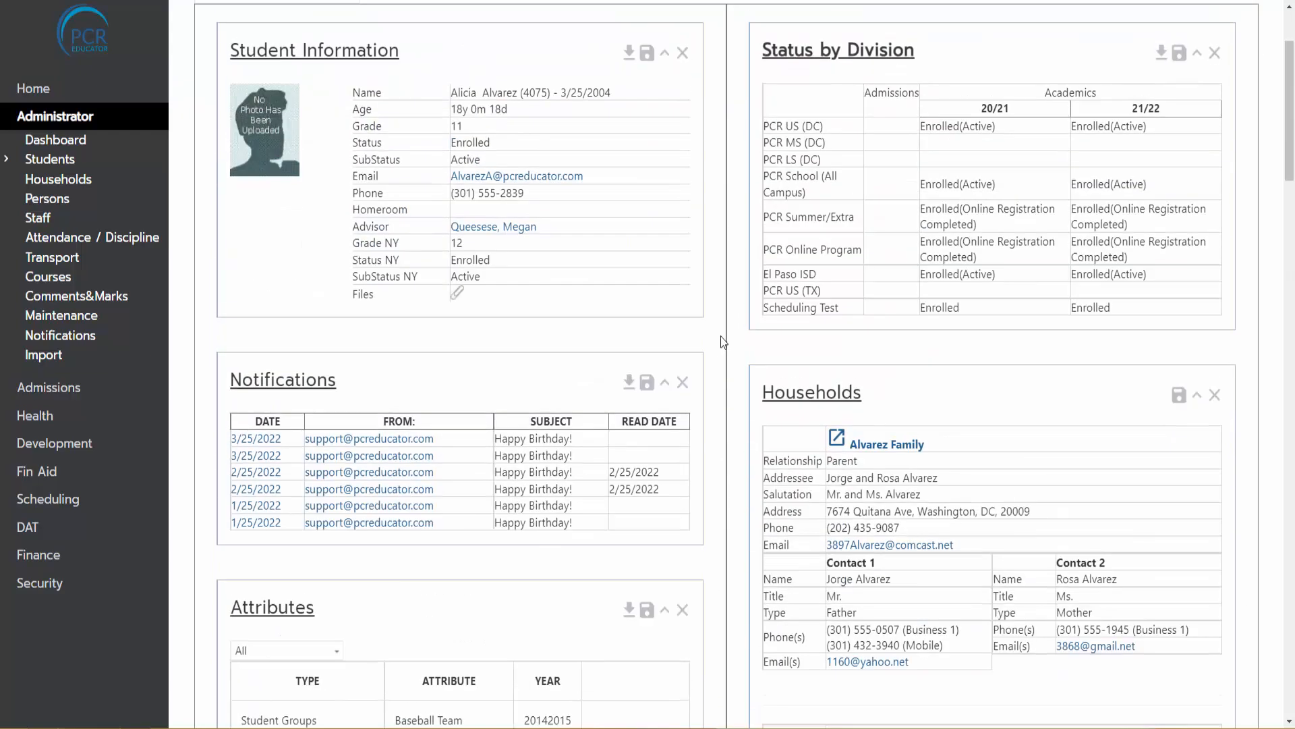
Step: Remove the Attributes widget from the student dashboard and review the remaining widgets
scroll(707, 394, "down", 5)
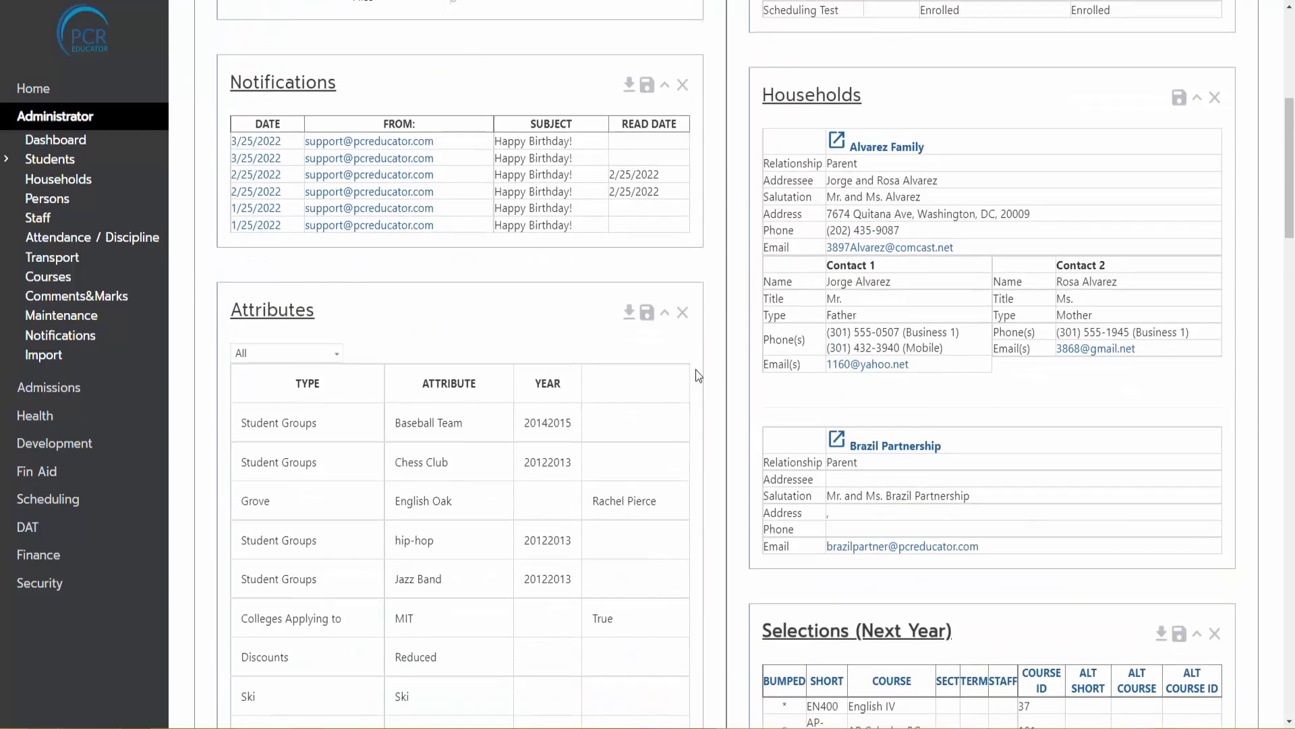
left_click(683, 312)
scroll(714, 426, "up", 7)
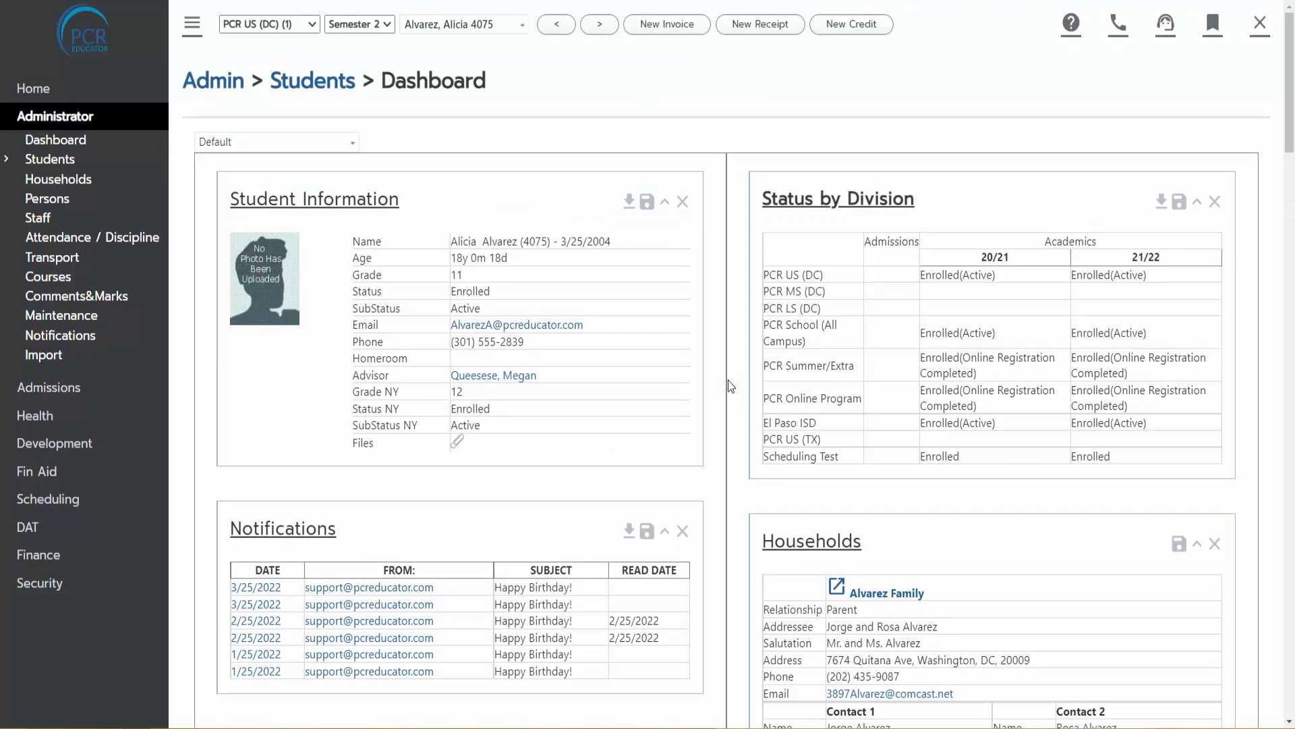
scroll(729, 381, "down", 3)
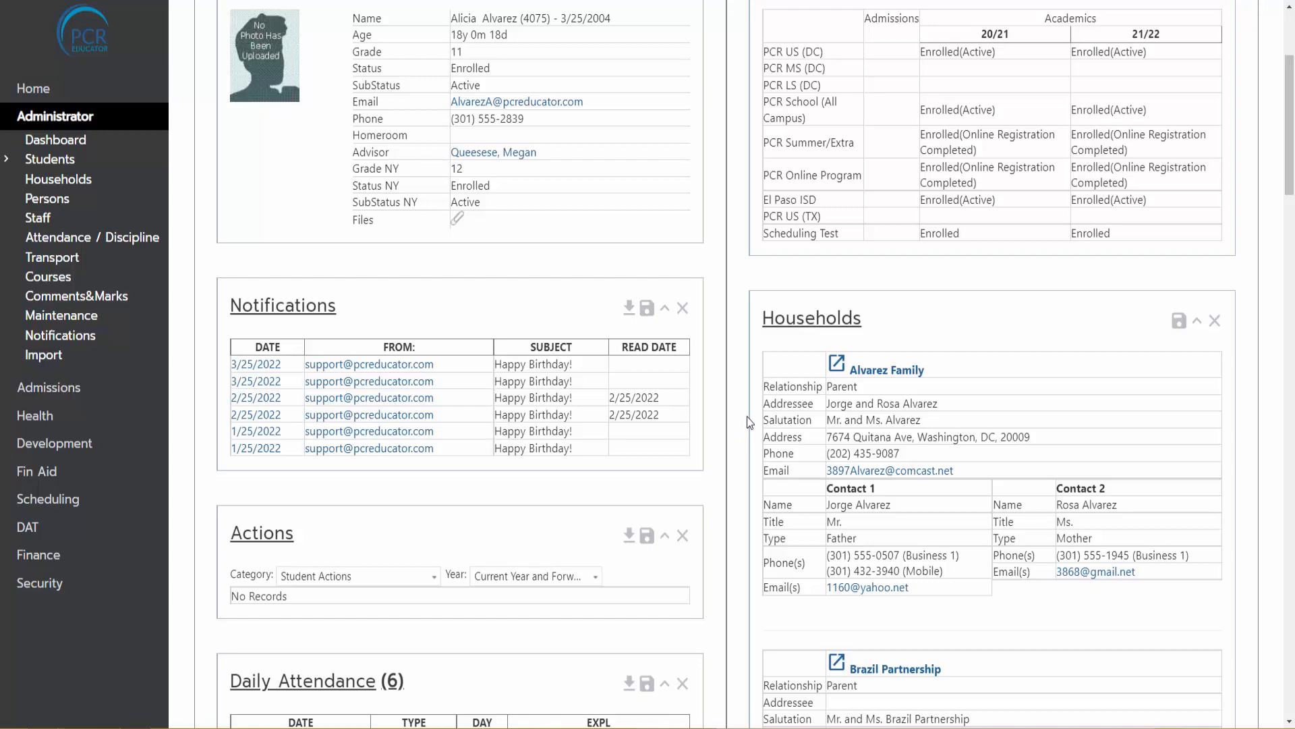
Step: Remove the Notifications widget from the student dashboard
left_click(679, 310)
scroll(692, 421, "up", 3)
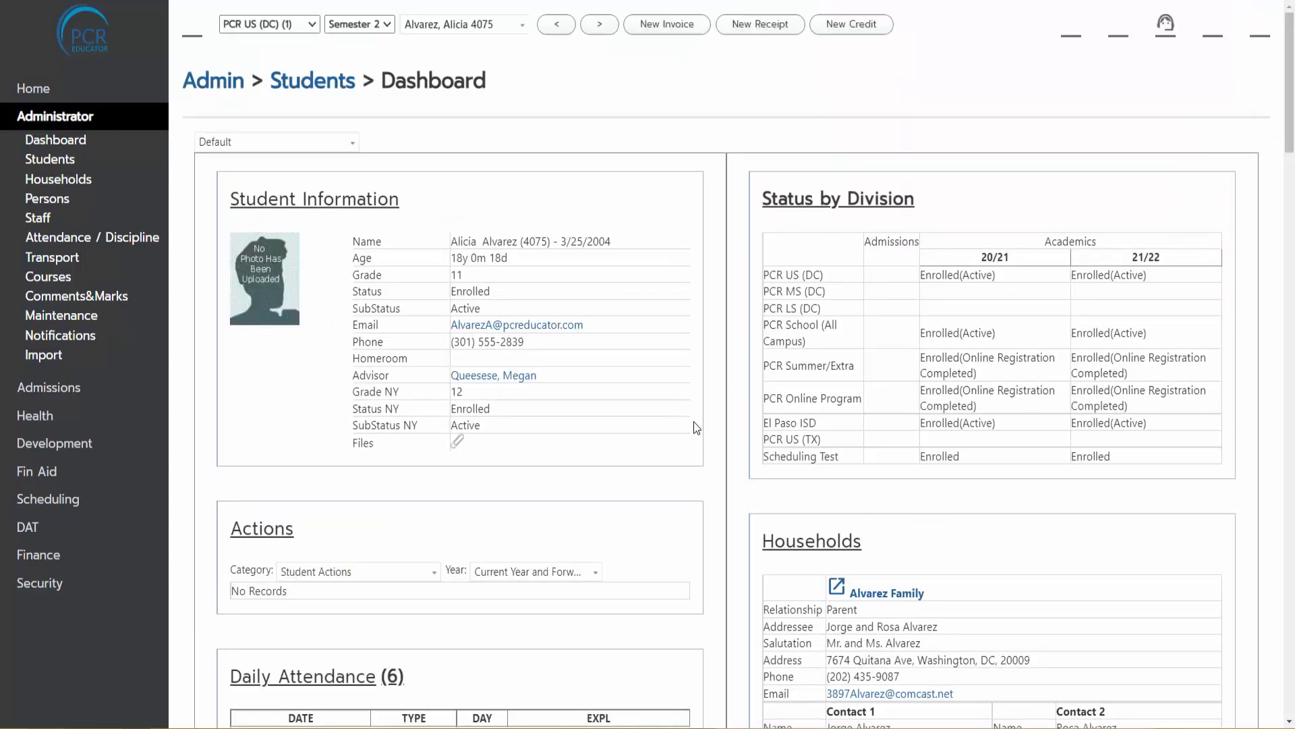
Step: Add the Marking Period GPA widget to the student dashboard, then remove it again
left_click_drag(1289, 94, 1292, 379)
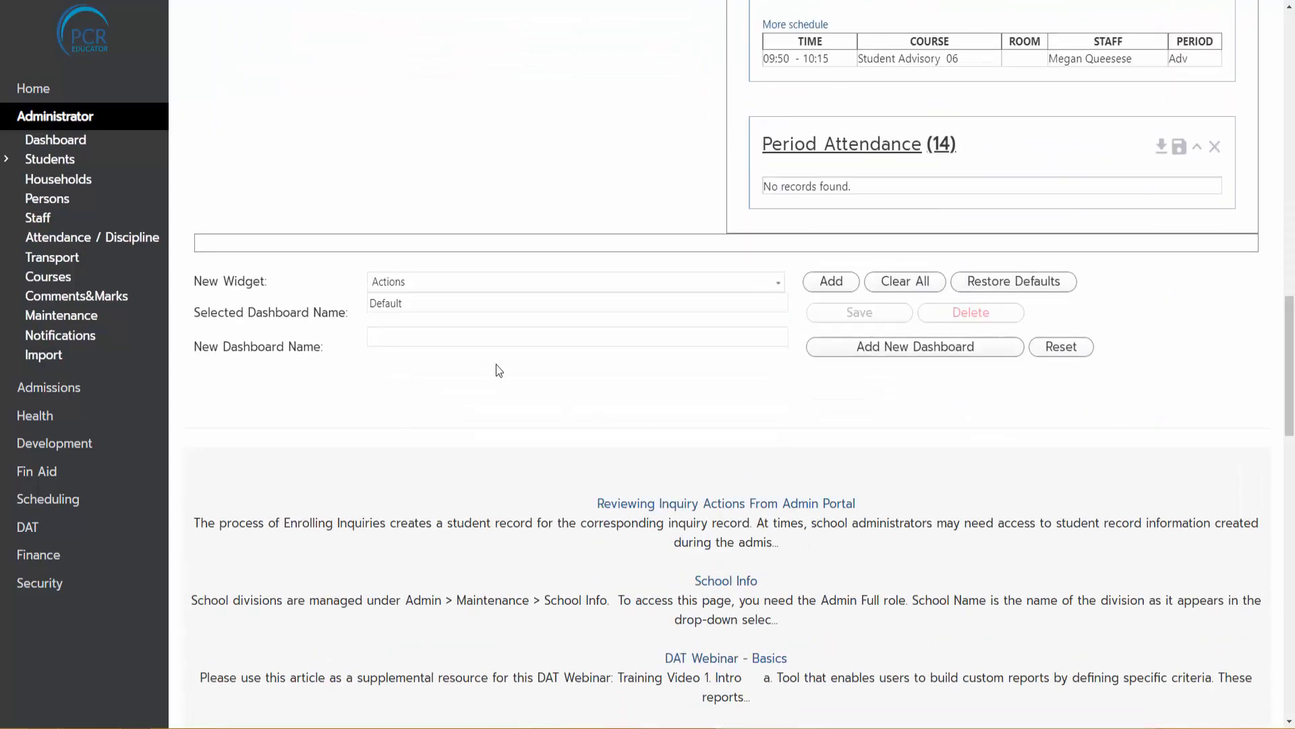
left_click_drag(209, 281, 266, 281)
left_click(460, 281)
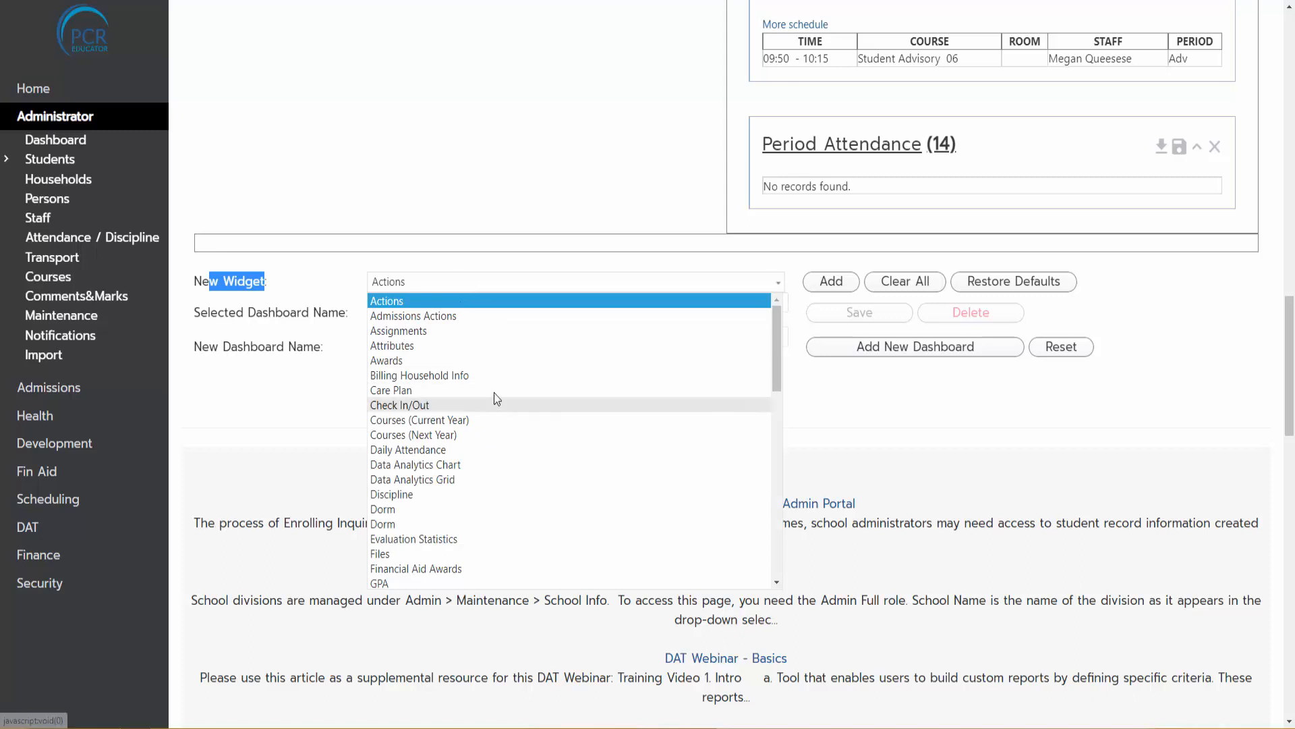
scroll(496, 395, "down", 3)
scroll(520, 444, "down", 5)
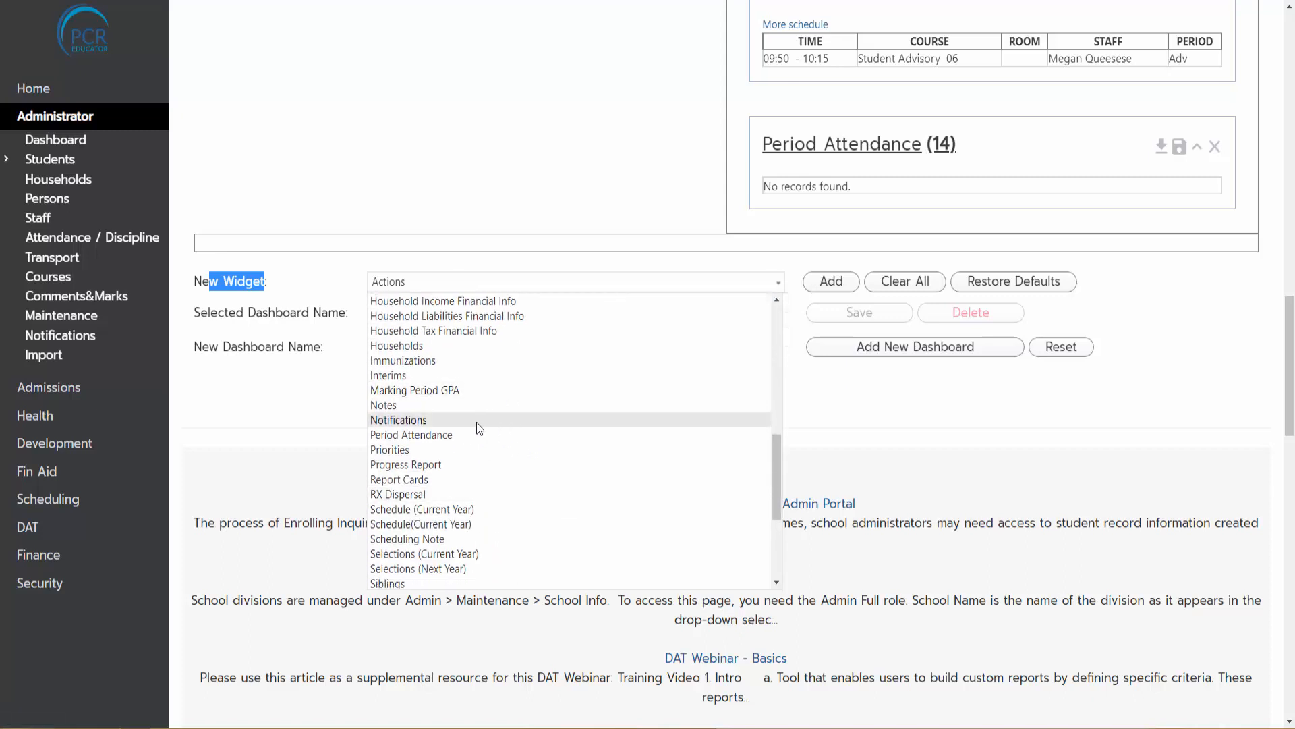
left_click(486, 390)
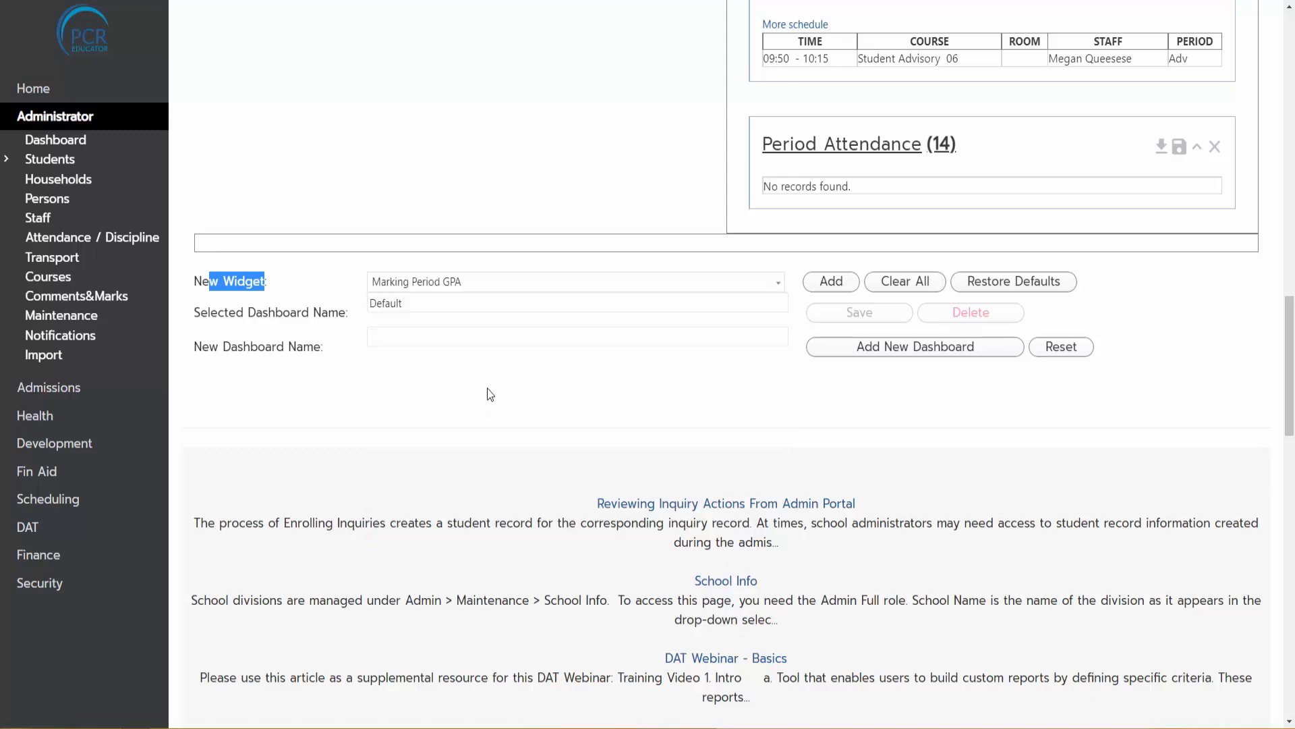
left_click(836, 283)
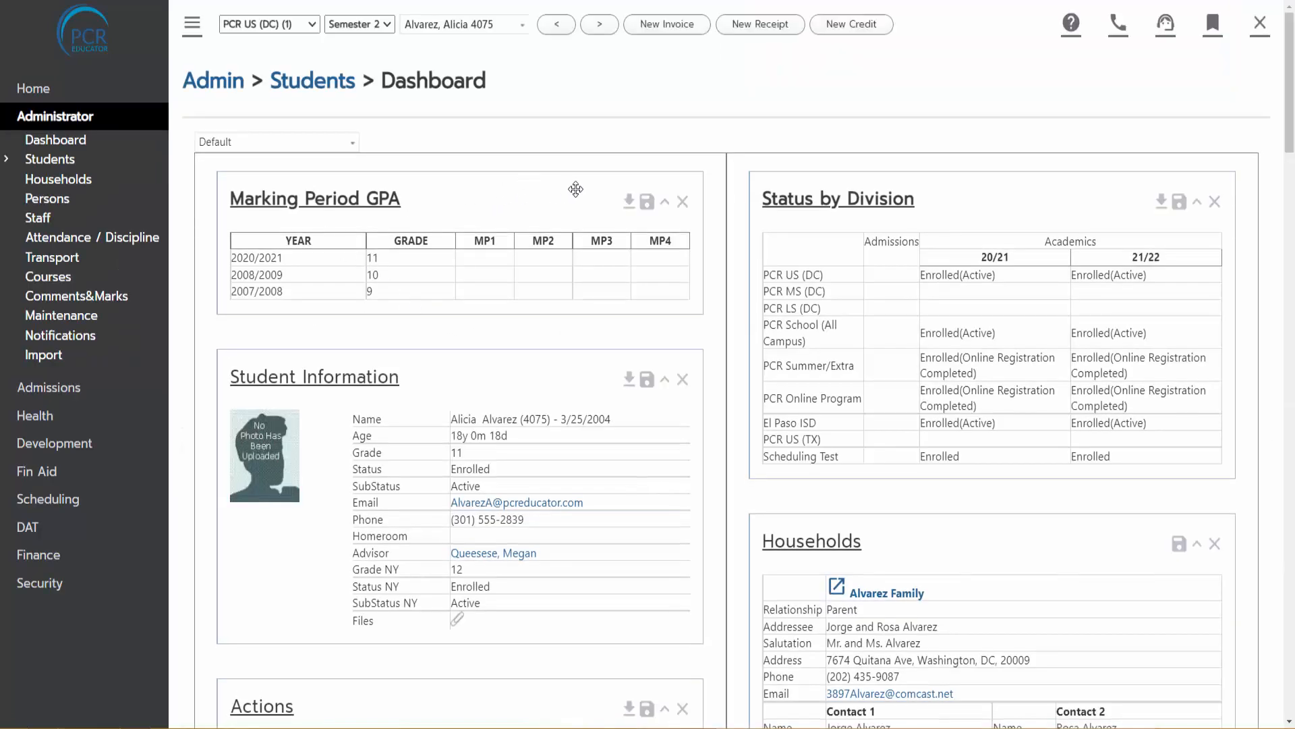
left_click(683, 201)
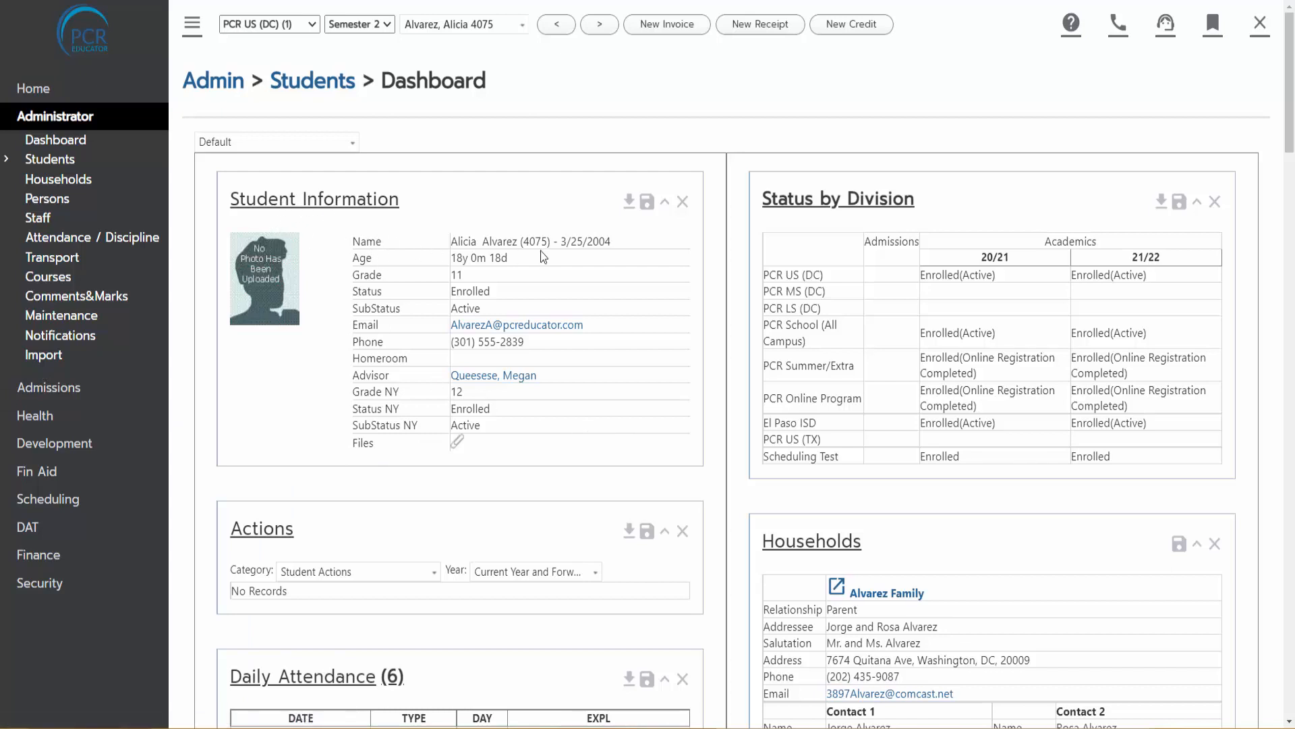
Step: Open the student's full record from the Student Information widget and save its Main Info section
left_click(294, 209)
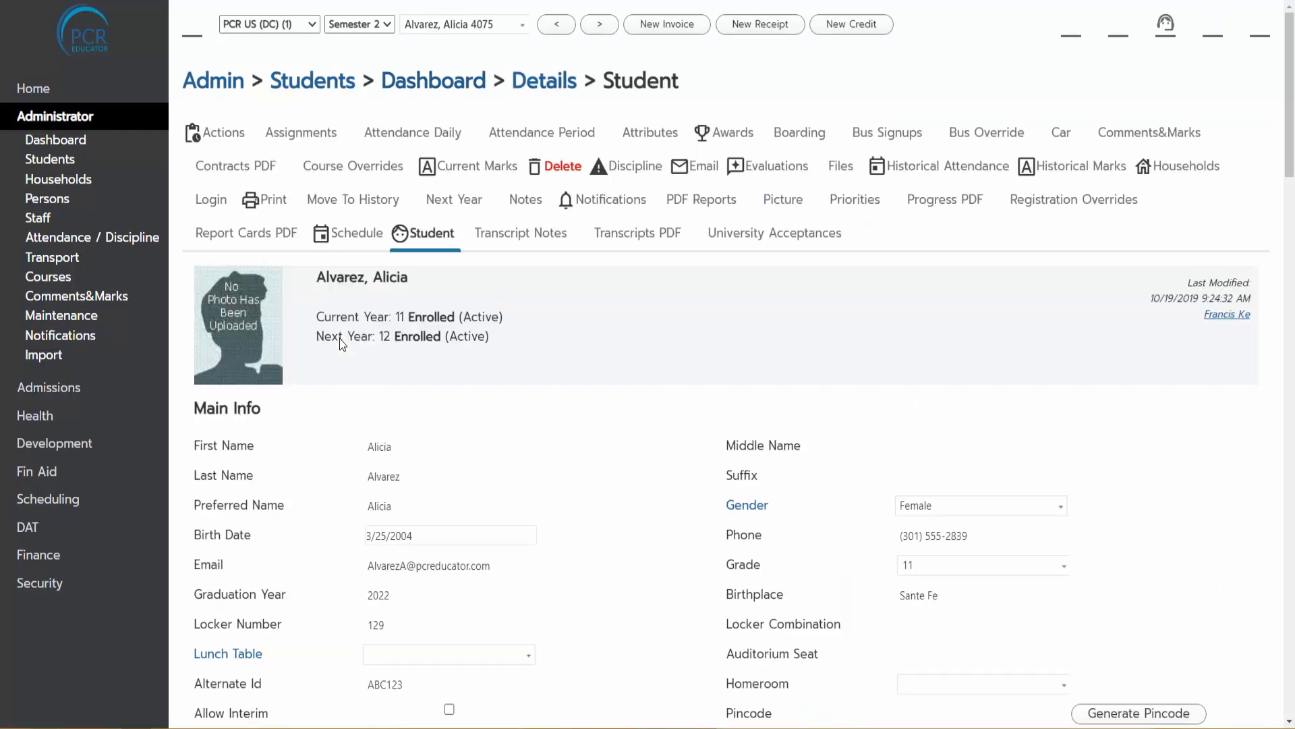
scroll(601, 364, "down", 3)
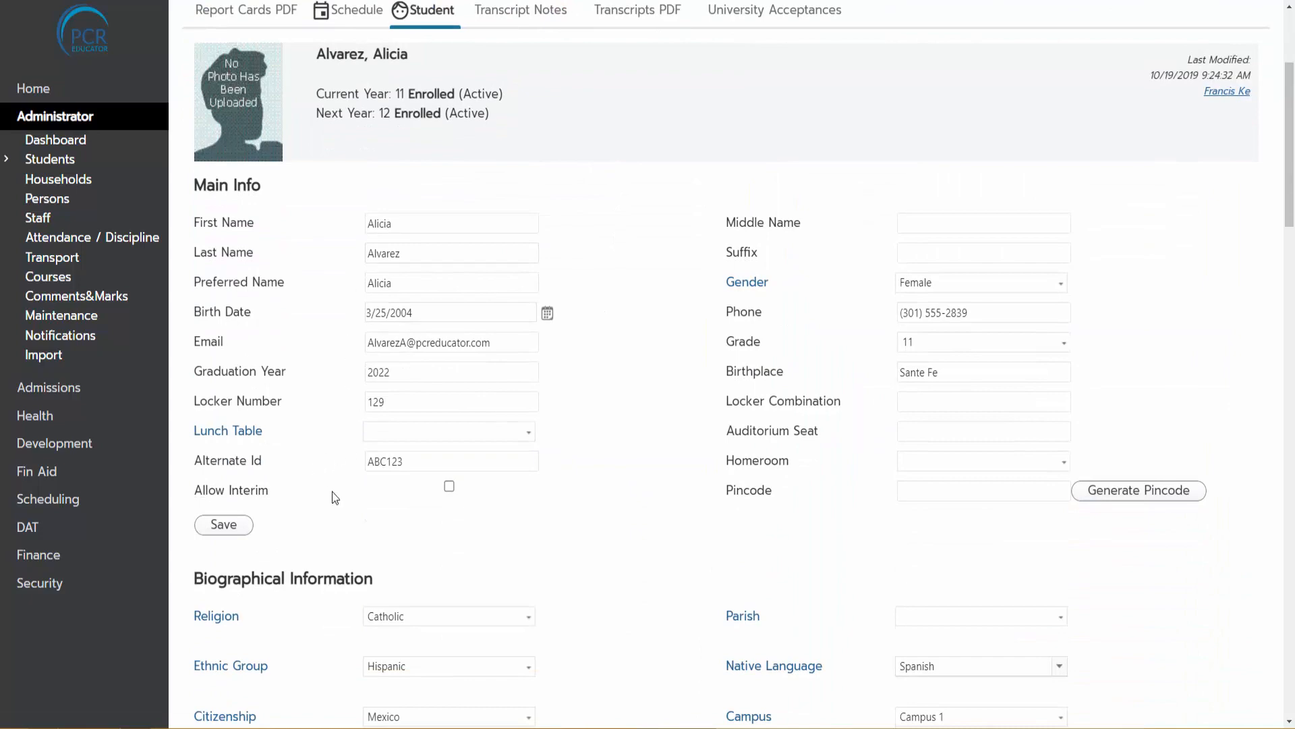
left_click(247, 528)
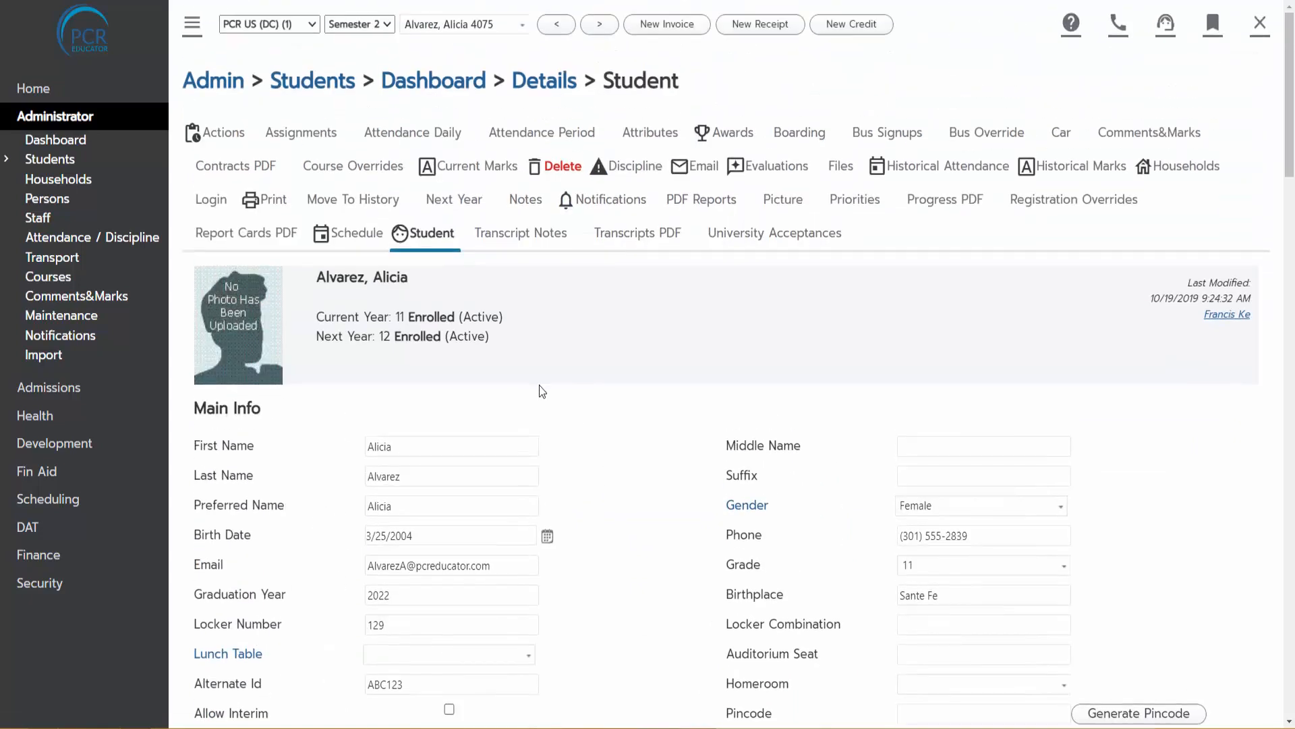
scroll(495, 421, "down", 3)
Step: Return to the selected students in the Students list and open the first student's record directly through Details
left_click(348, 1)
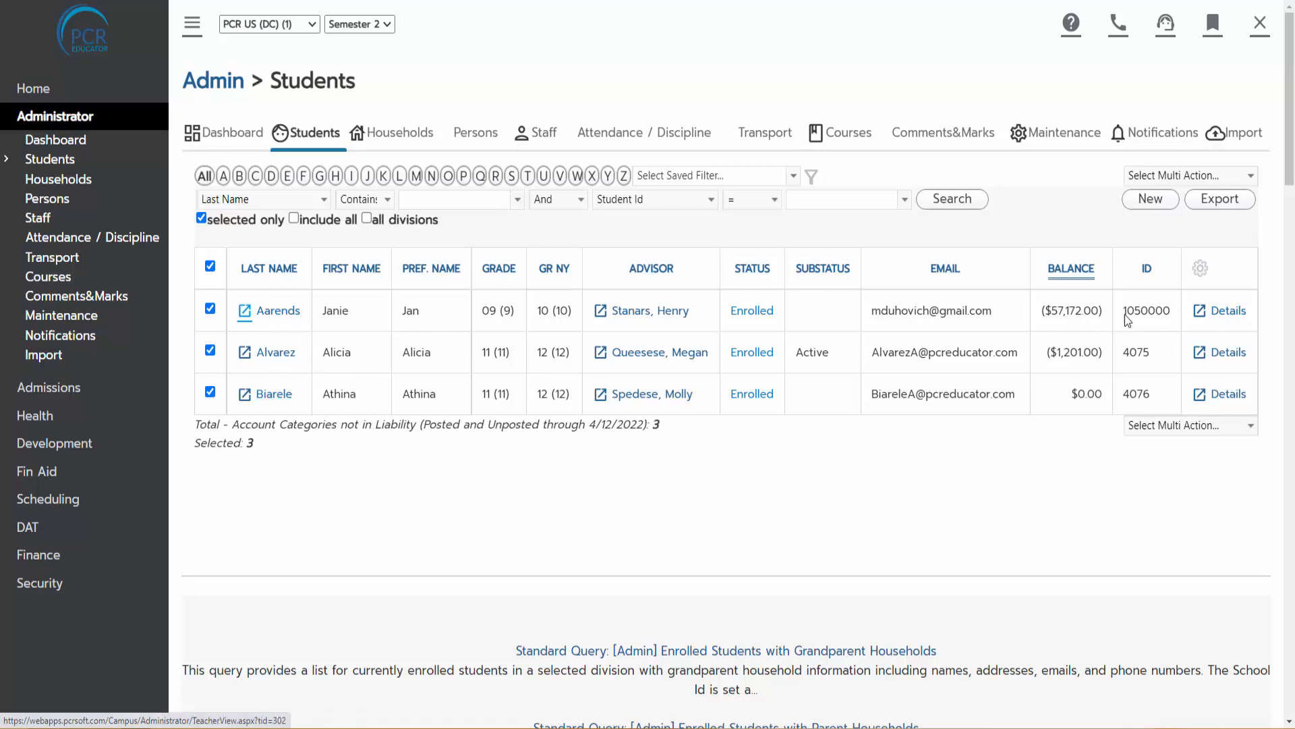
left_click(1201, 311)
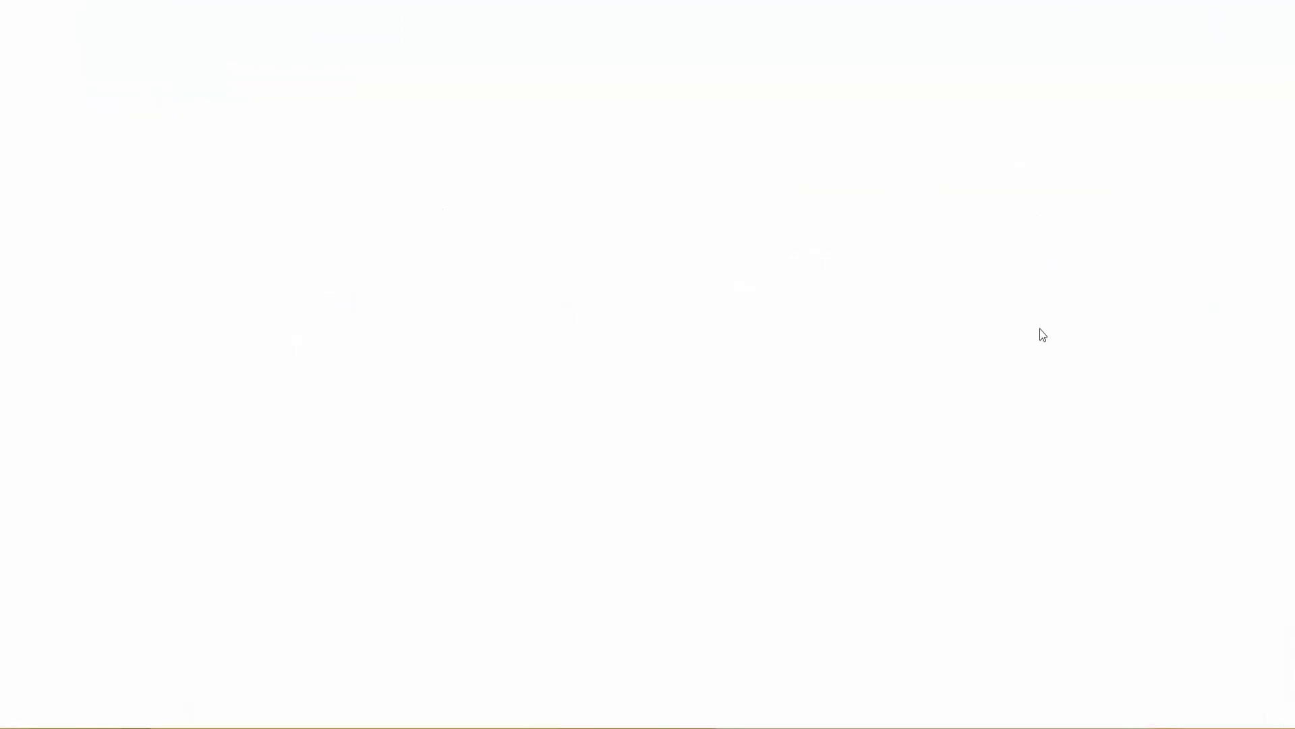
scroll(689, 314, "down", 2)
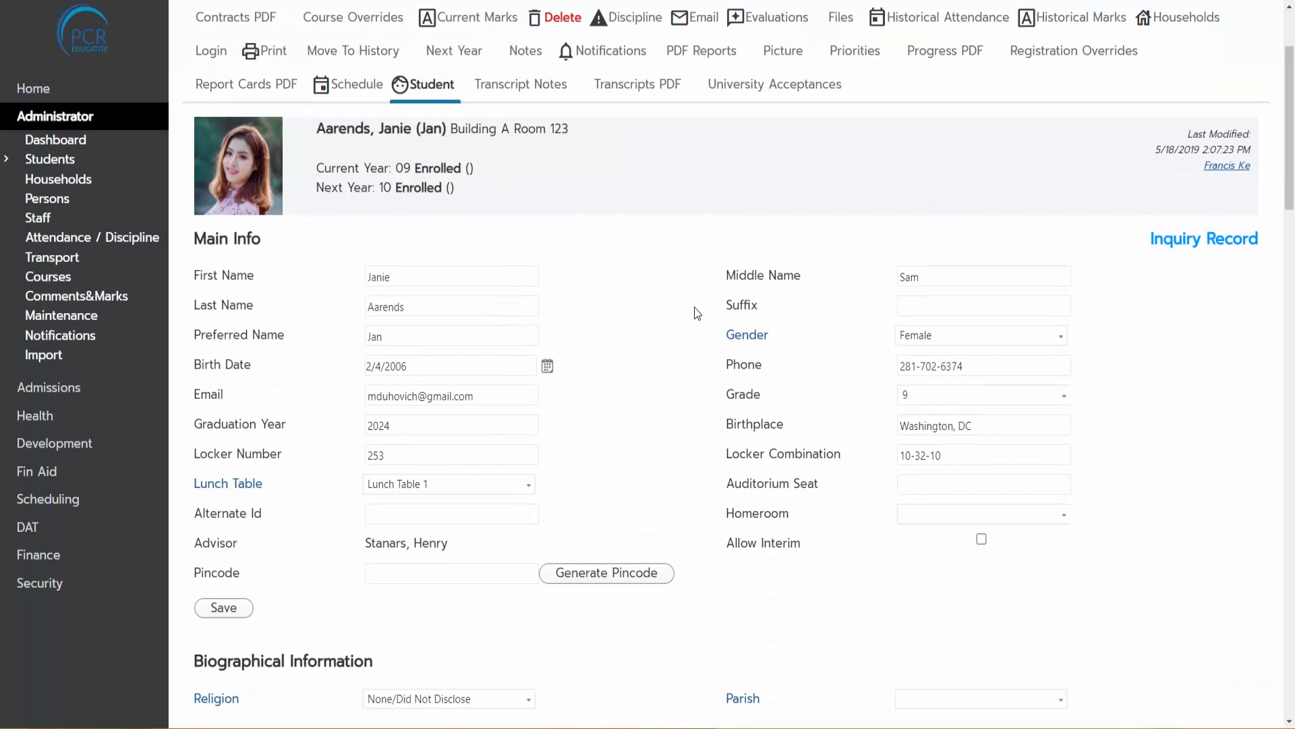
Step: Go from the first student's record to that student's dashboard and follow the Student Information link
scroll(695, 307, "up", 1)
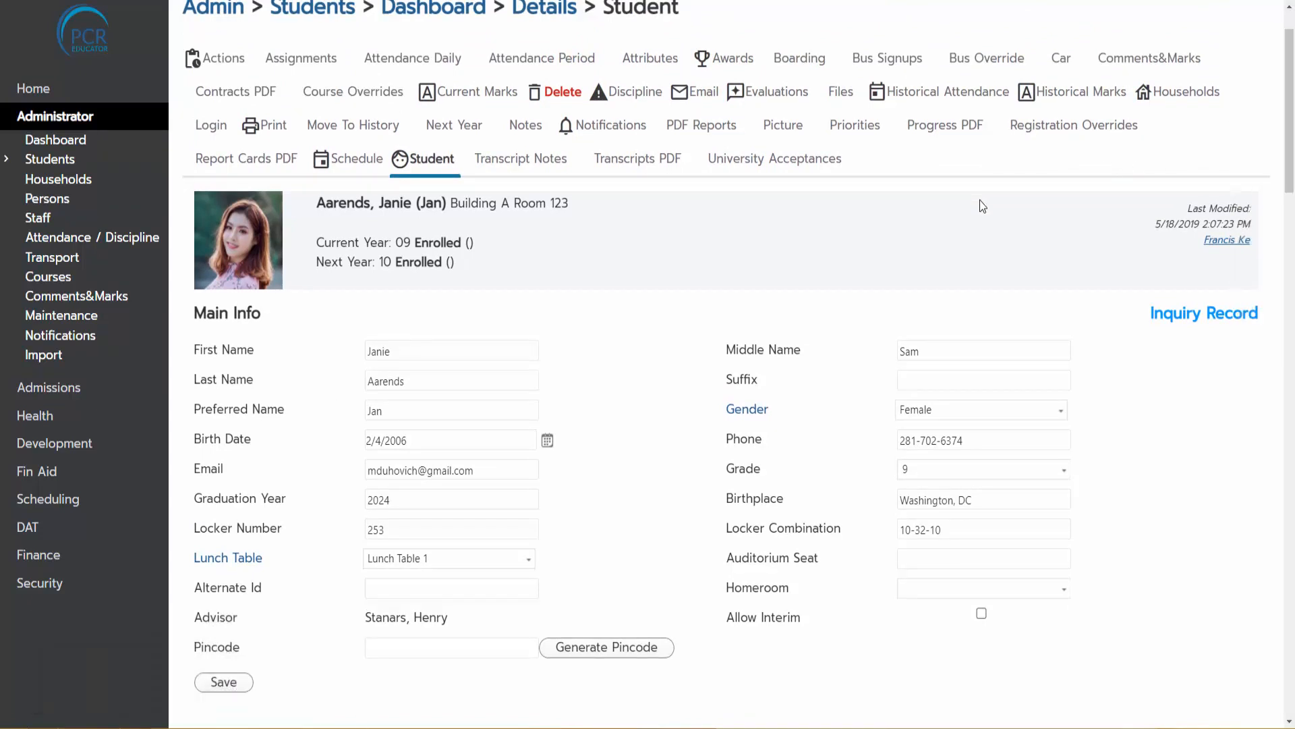
scroll(989, 196, "up", 1)
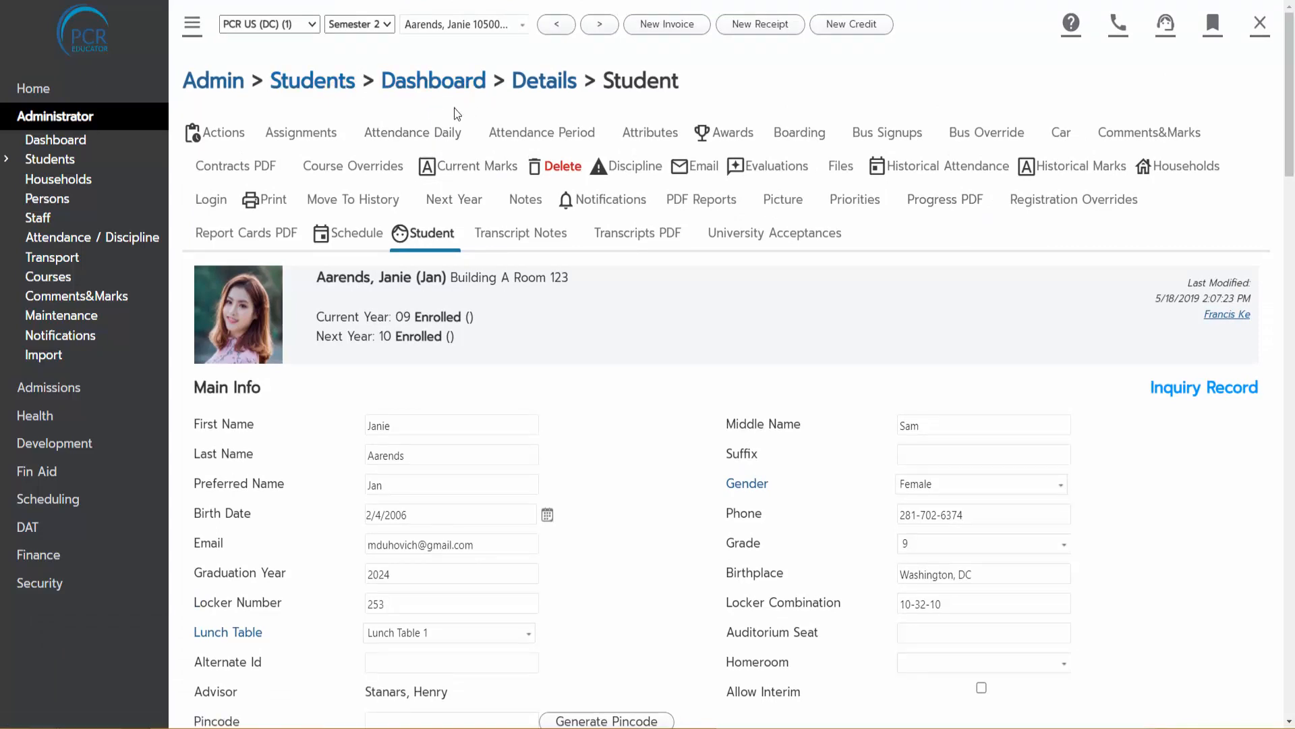
left_click(435, 82)
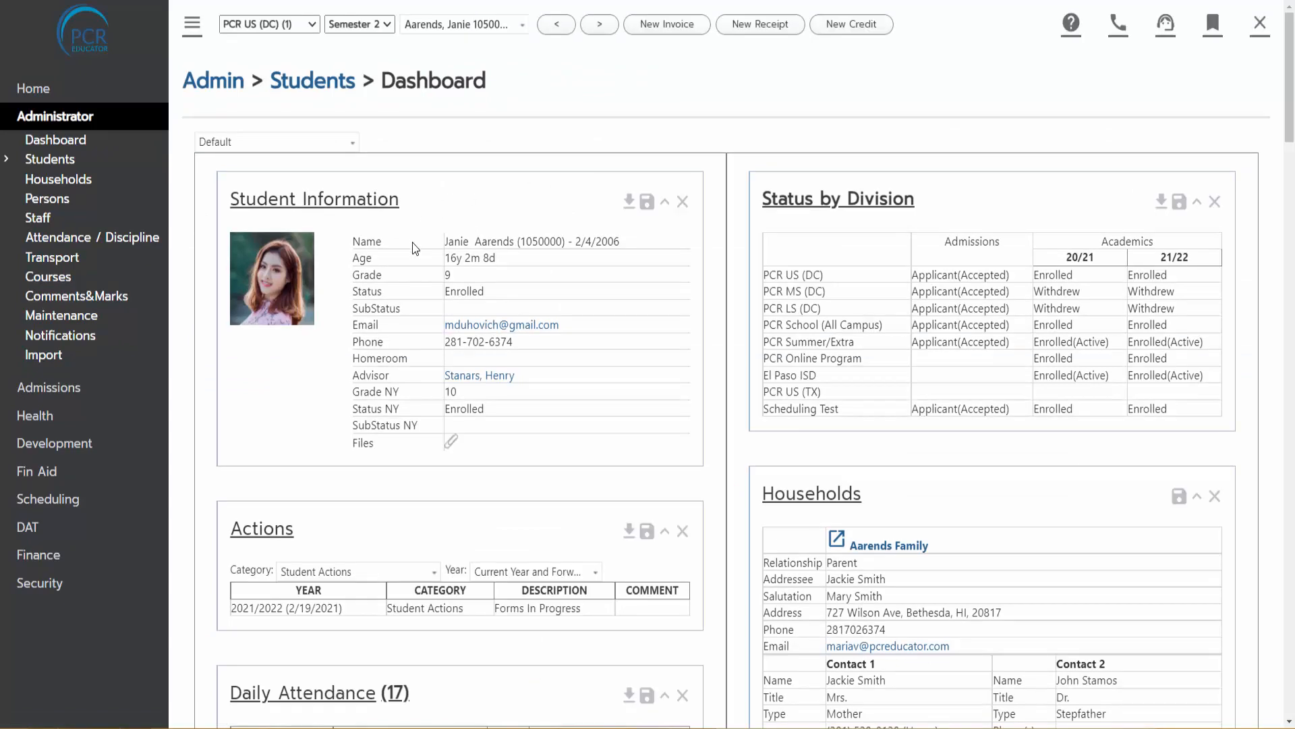
left_click(329, 207)
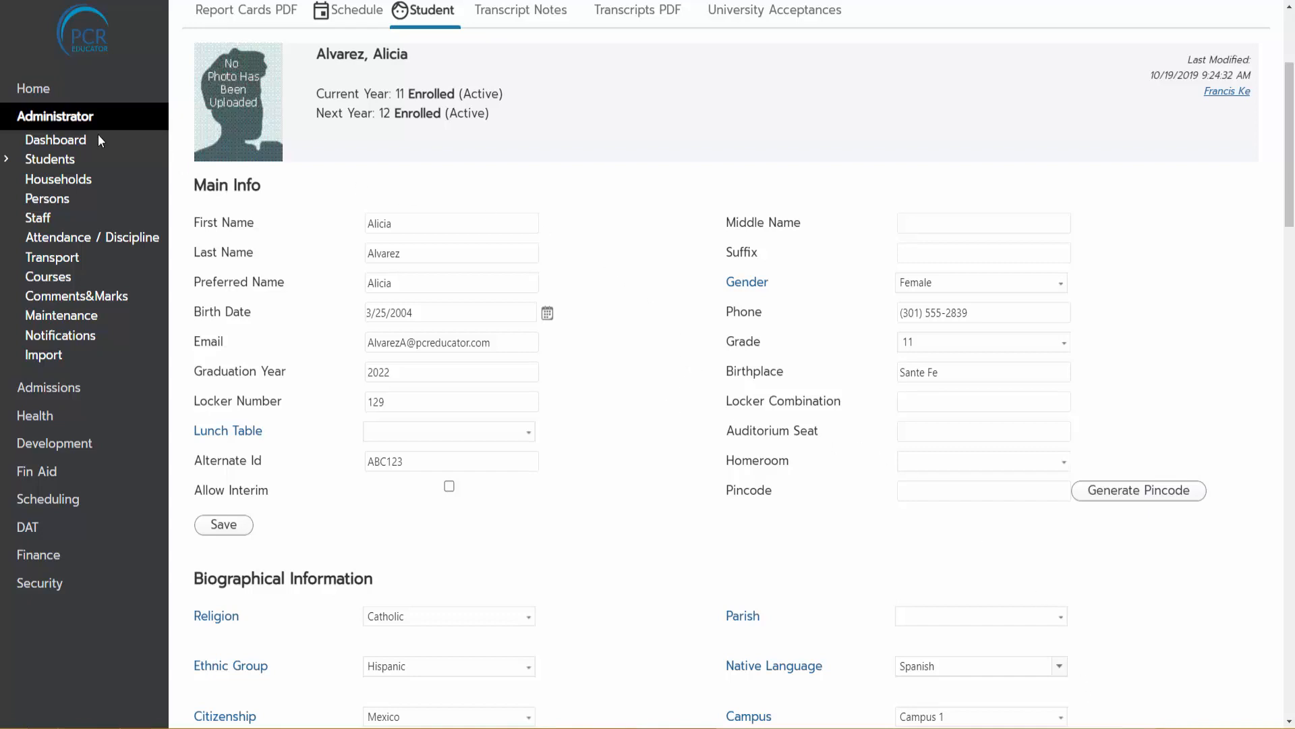
Step: Open the Administrator dashboard in a new browser tab and add a Data Analytics Grid widget to it
right_click(71, 126)
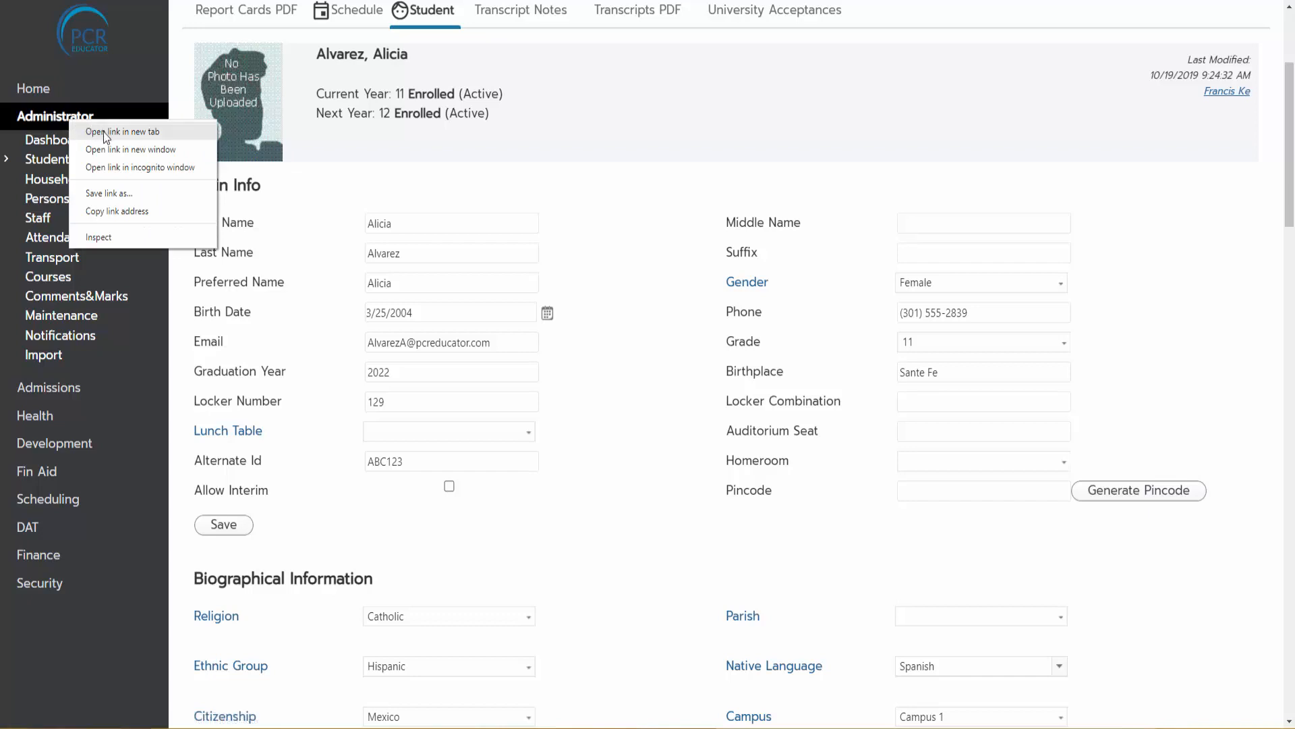
left_click(104, 132)
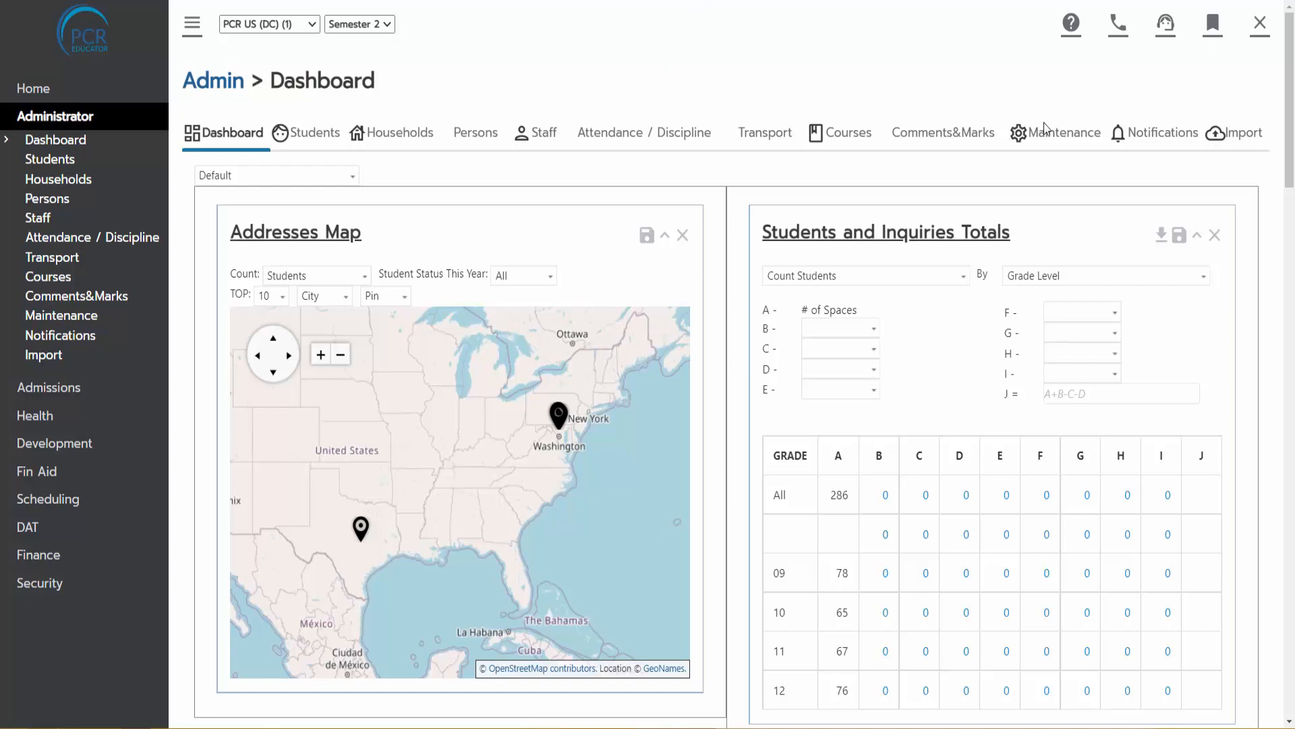
left_click_drag(1293, 143, 1294, 197)
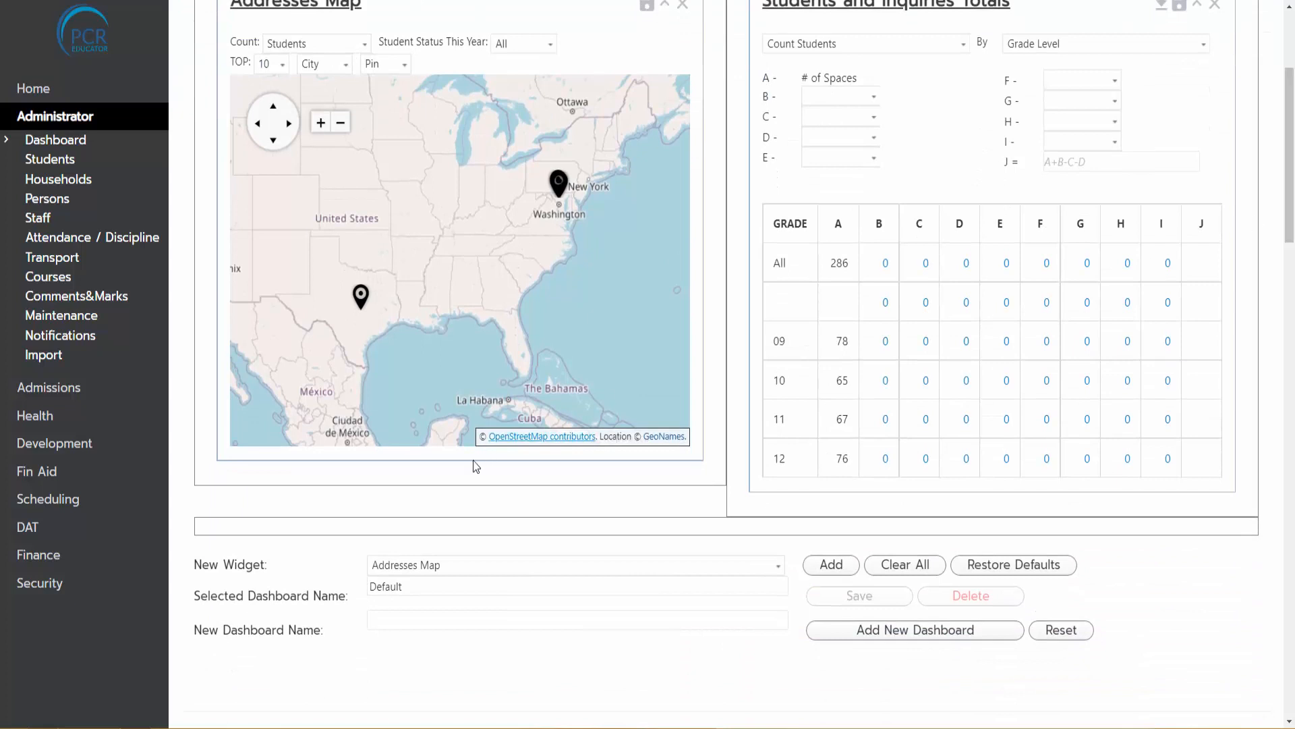
left_click(453, 568)
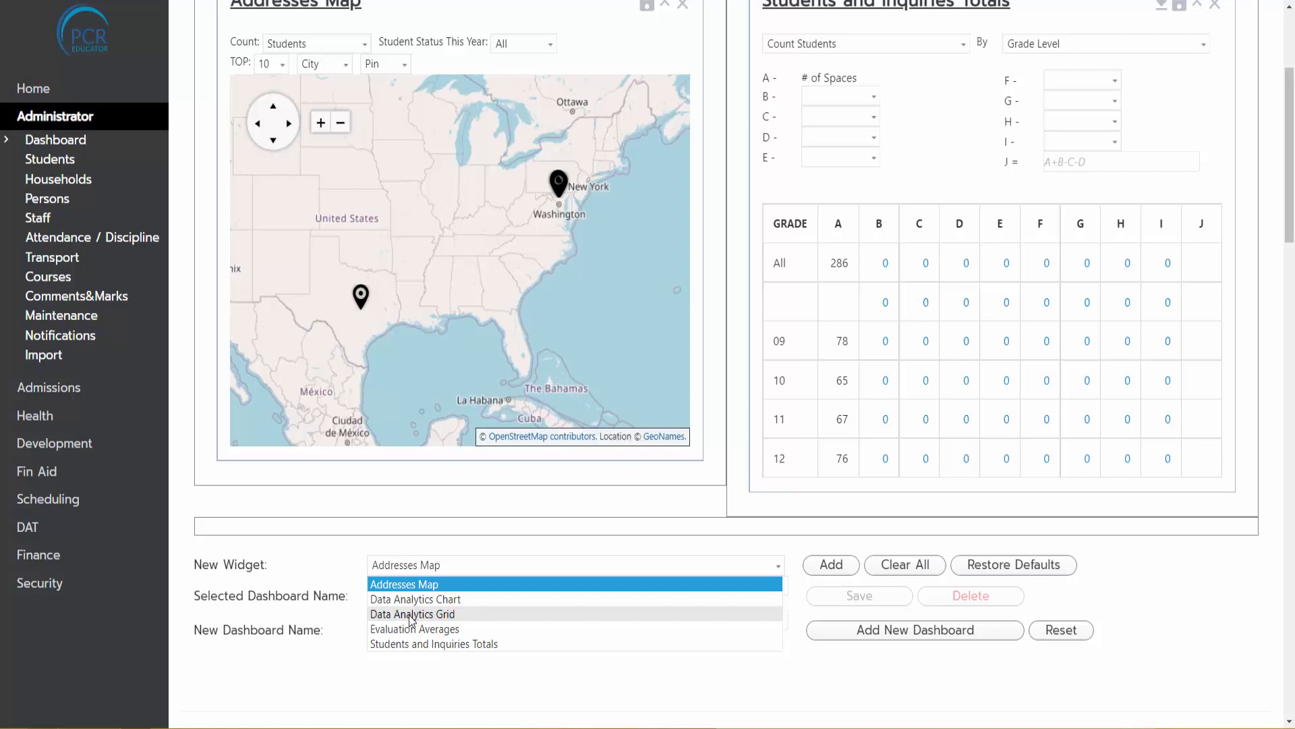
left_click(411, 619)
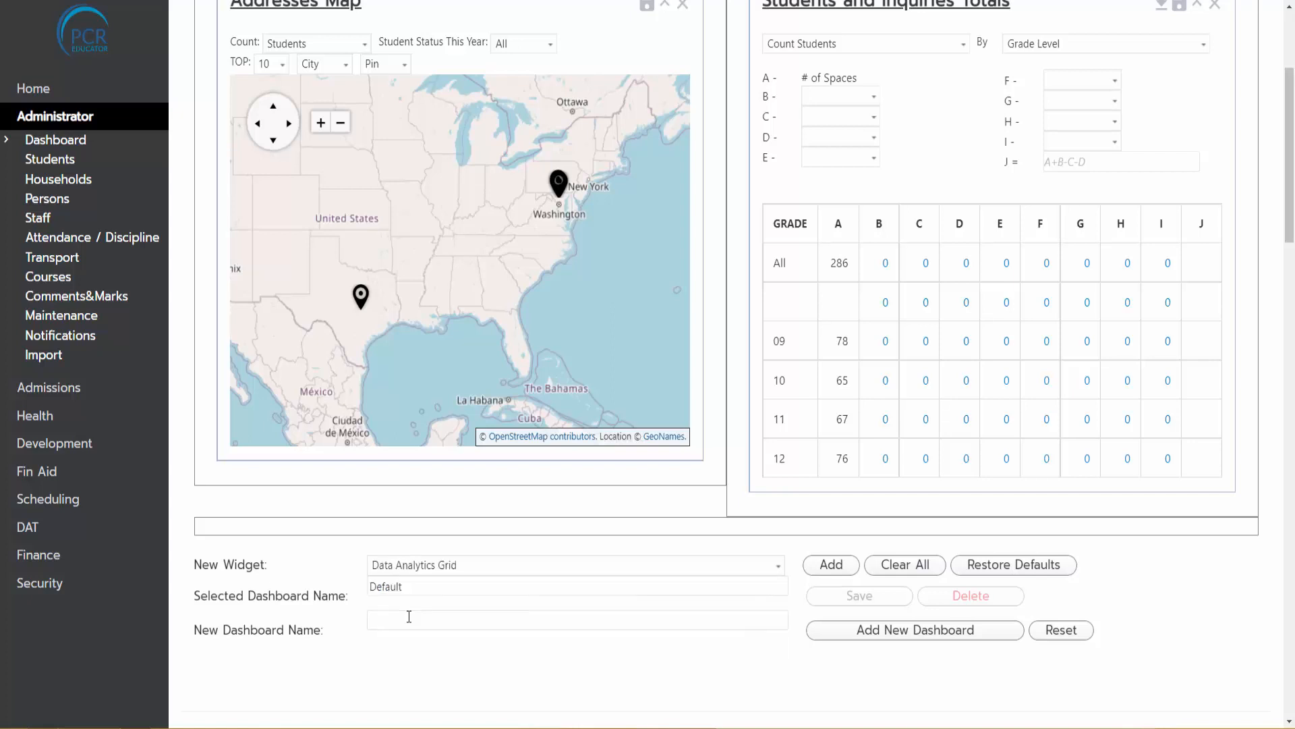
left_click(830, 566)
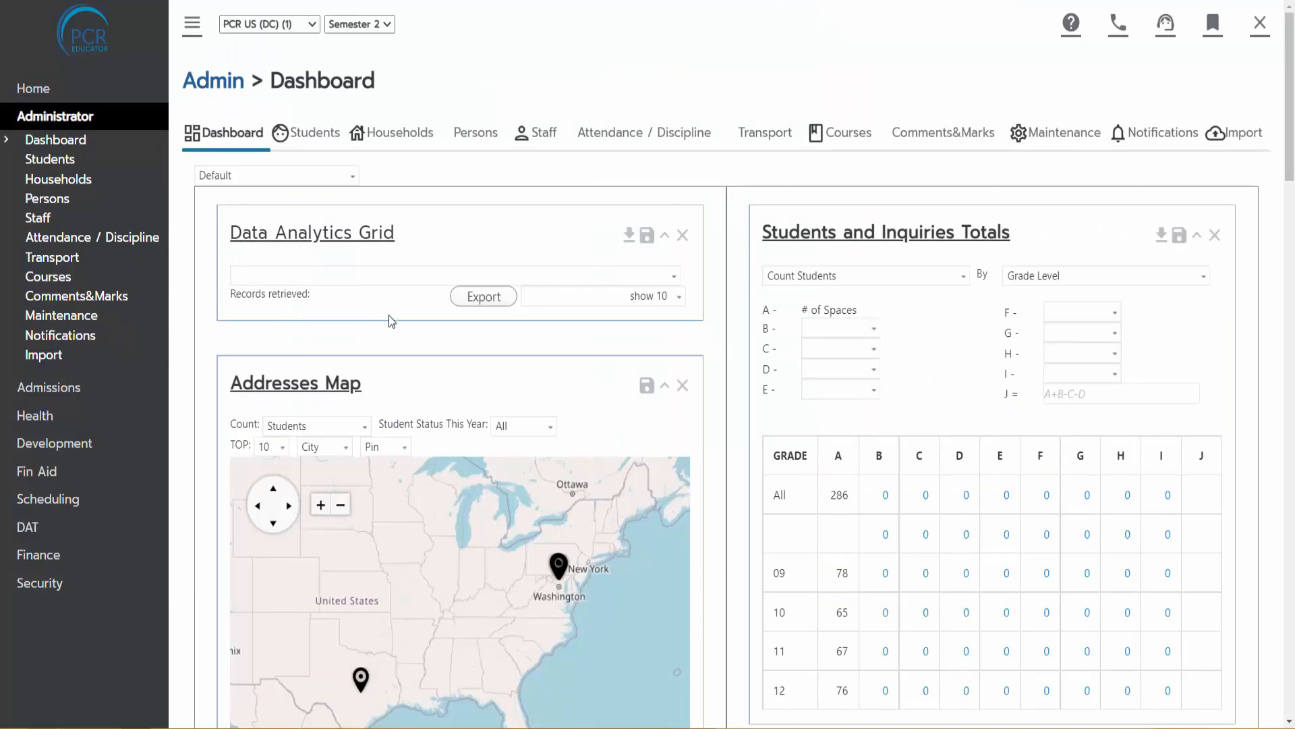
Step: Show Administrative Lists - (Re)-Enrollment Forms Status in the Data Analytics Grid widget and check the resulting table
left_click(395, 278)
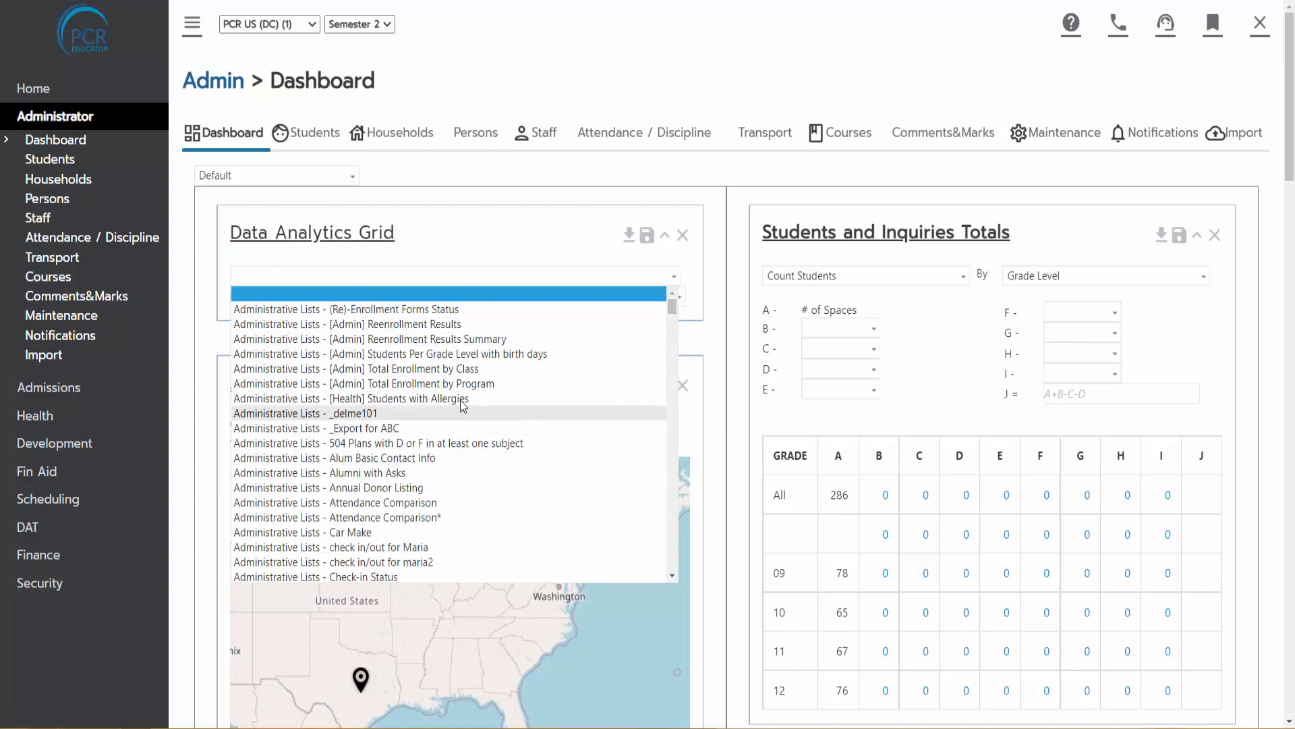
left_click(364, 309)
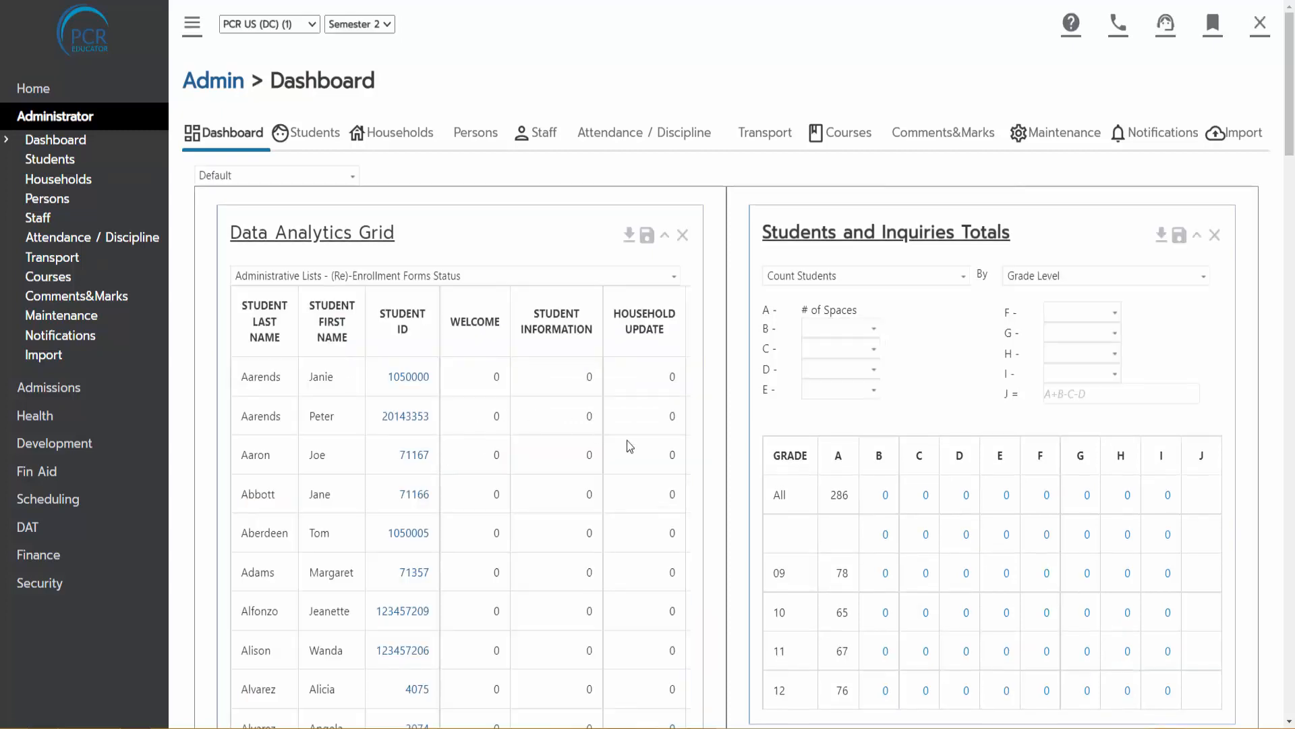
scroll(626, 440, "down", 2)
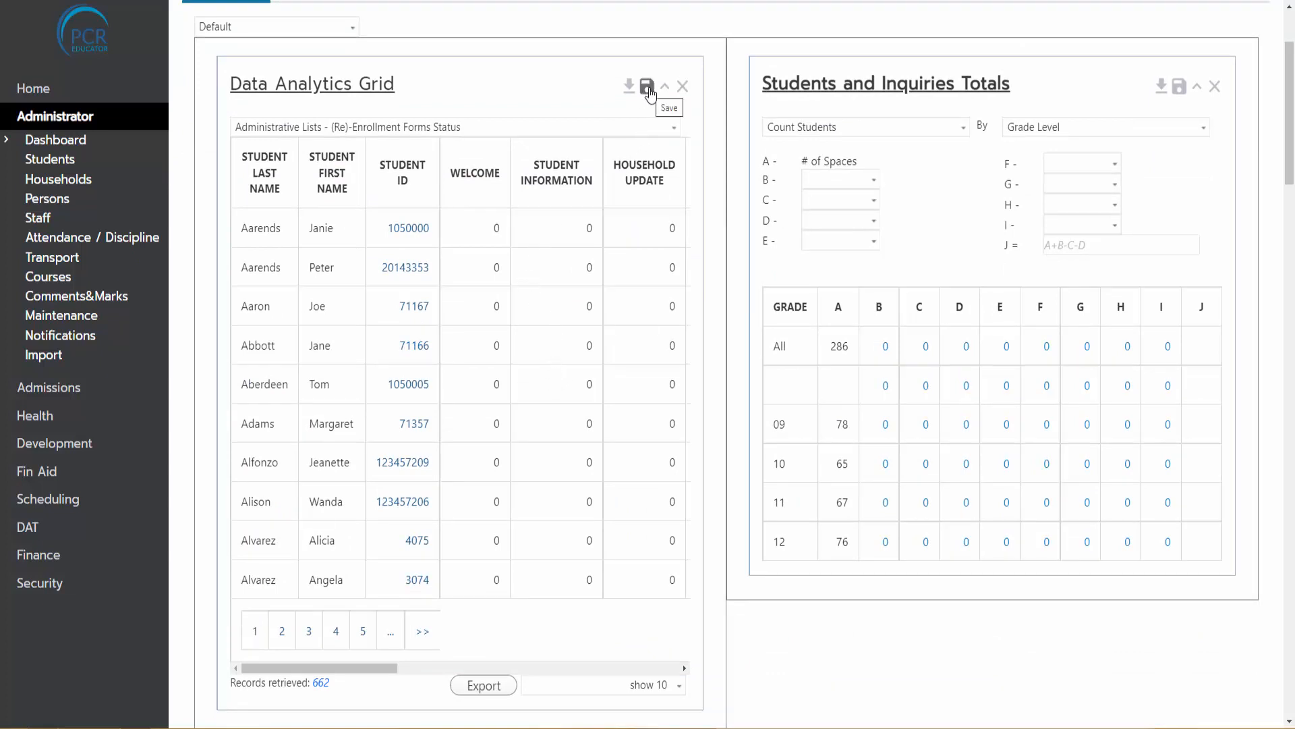
scroll(376, 200, "up", 3)
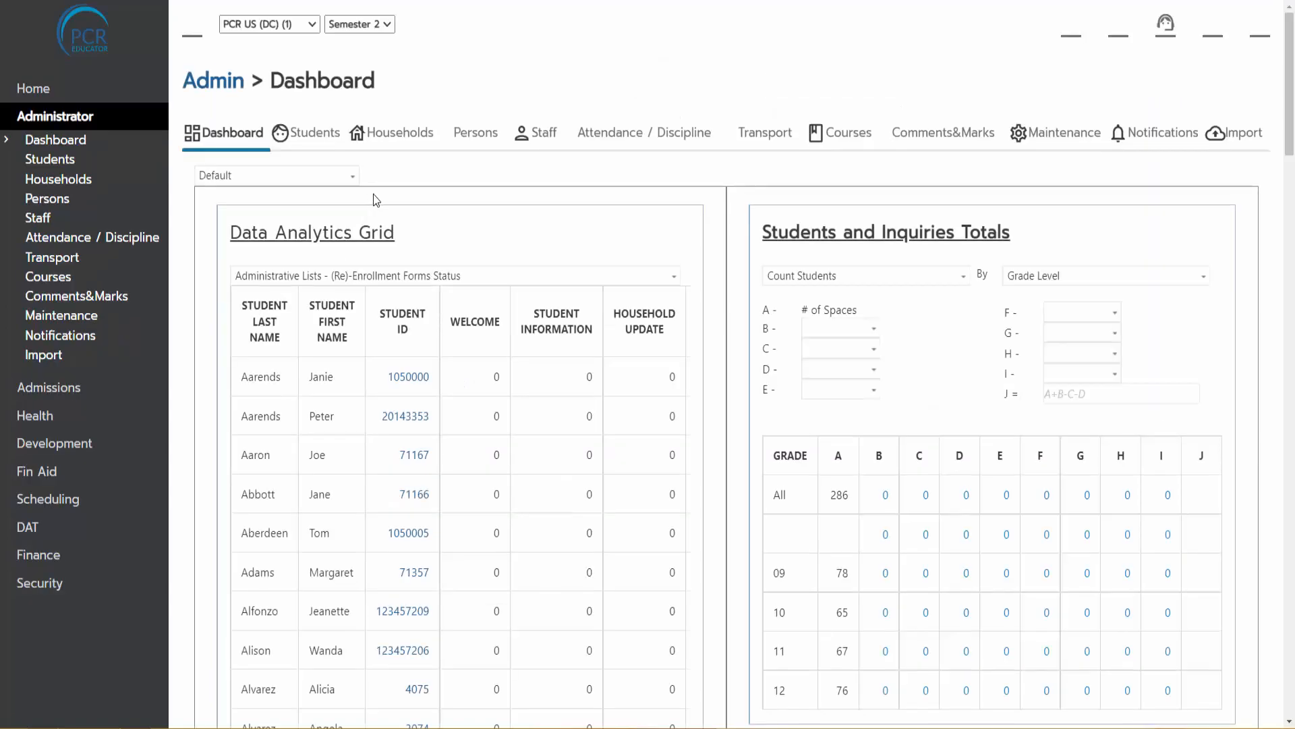
Step: Rename the Data Analytics Grid widget to Re-Enrollment Forms and save the title
left_click(378, 232)
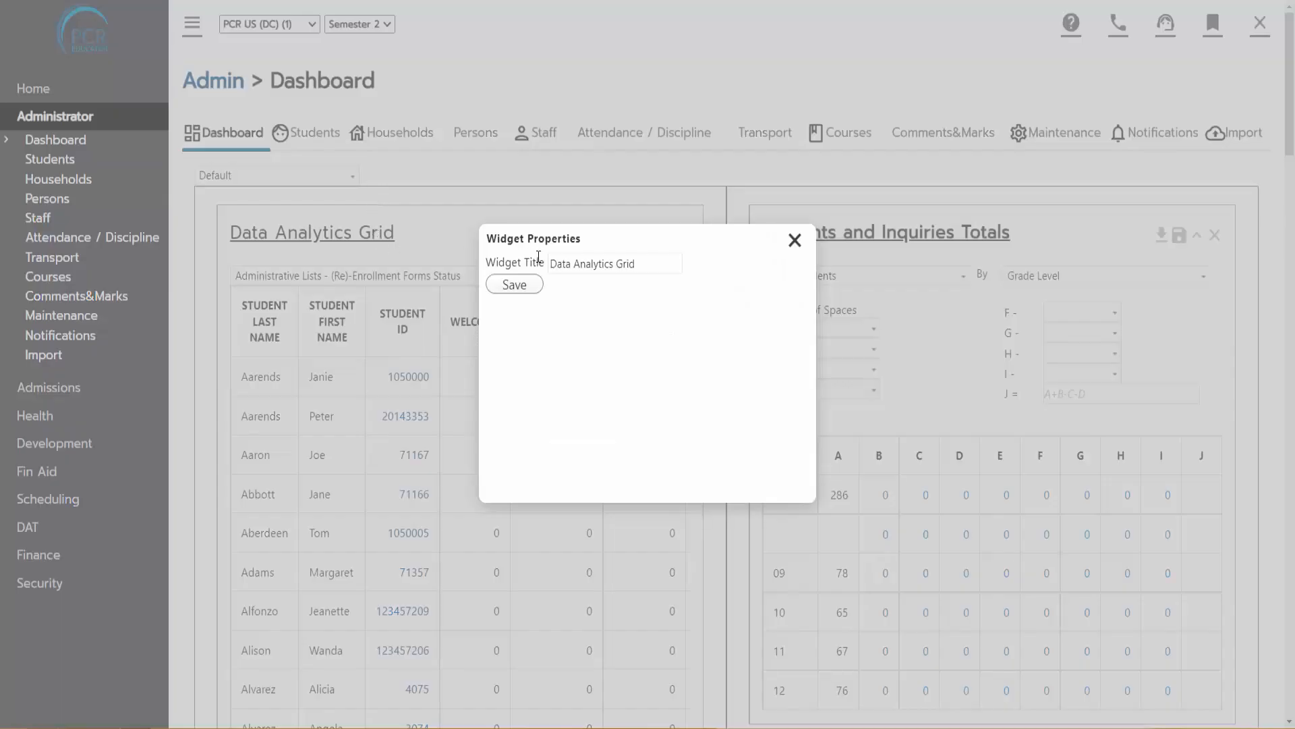
triple_click(604, 266)
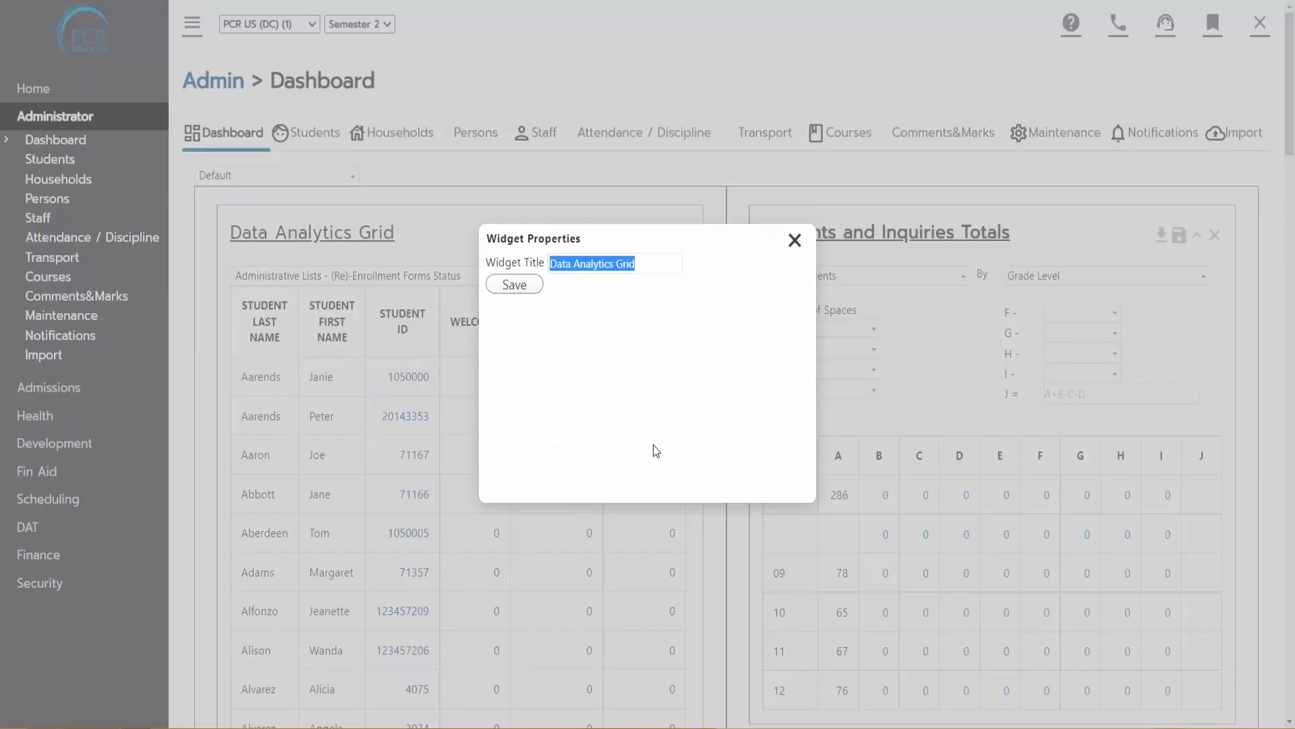
type("Re-Enroll")
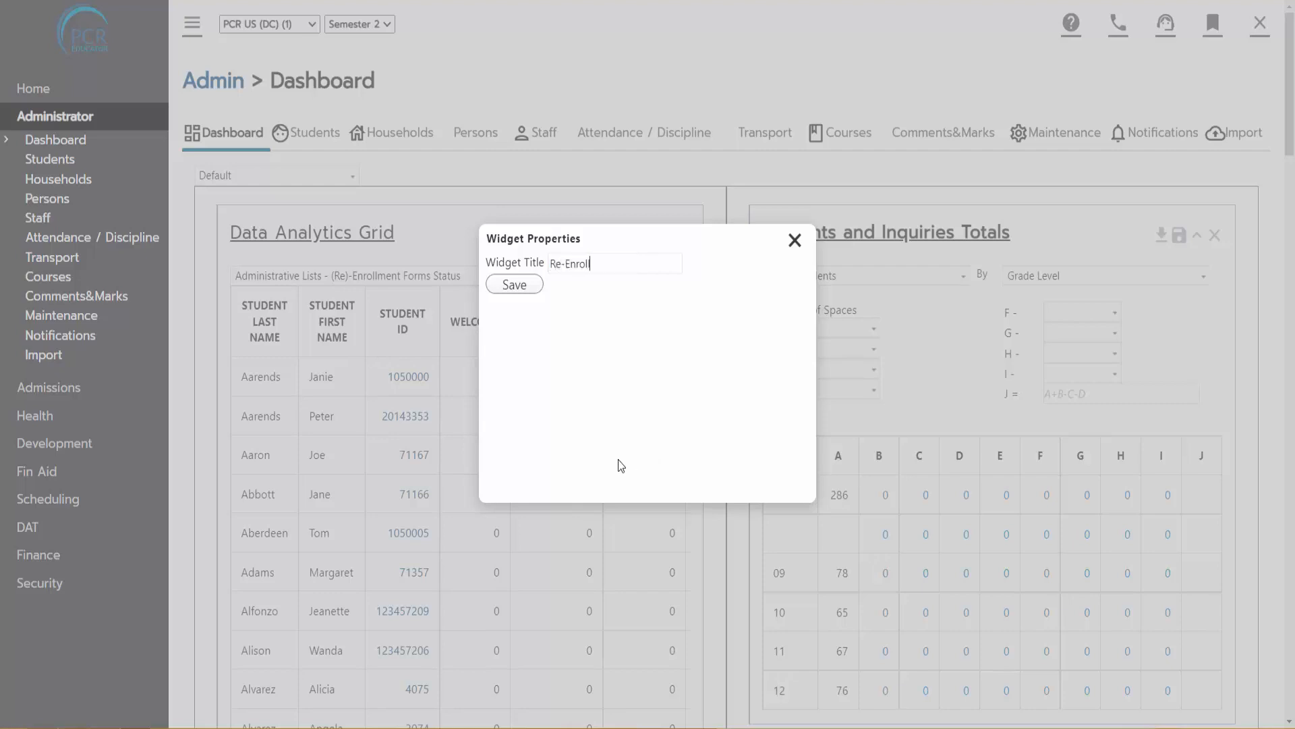
type("ment Forms")
left_click(514, 286)
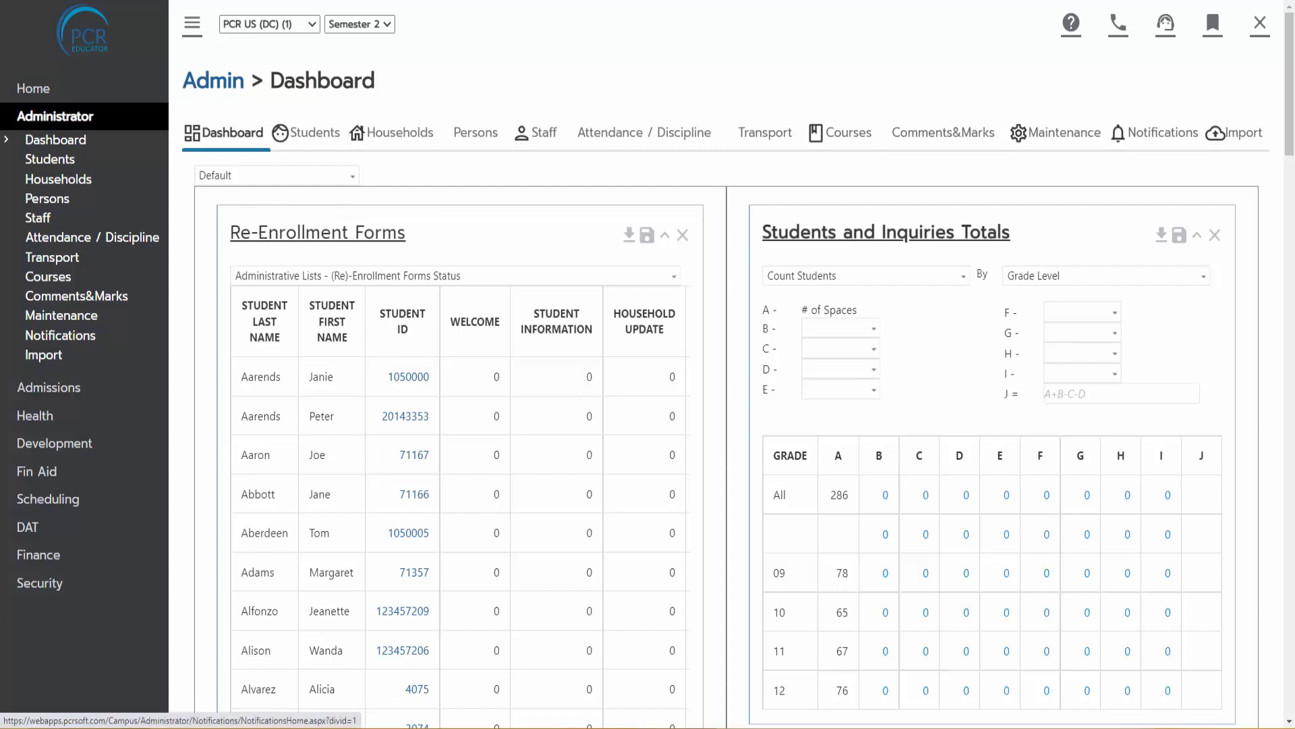
Step: Look through the widgets available for the Administrator dashboard and return to the widgets already placed
scroll(1293, 200, "down", 1)
scroll(1293, 200, "down", 10)
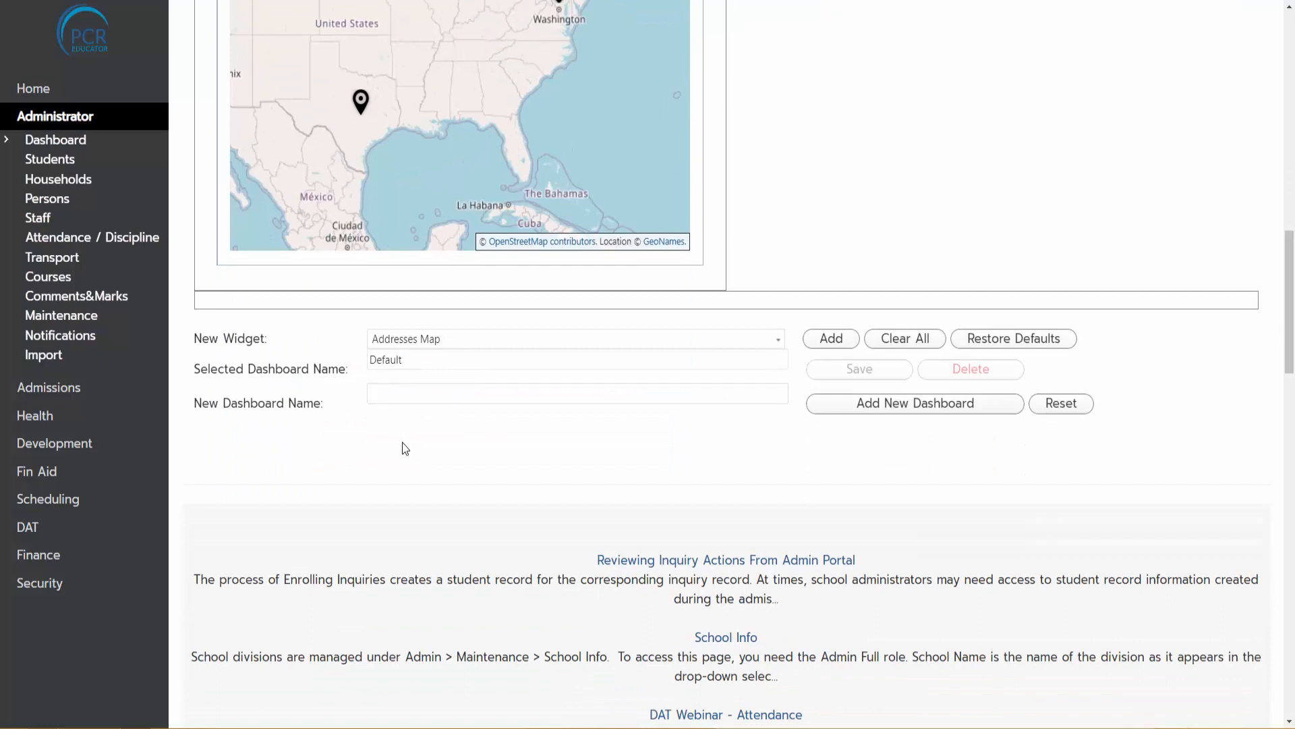
left_click(412, 343)
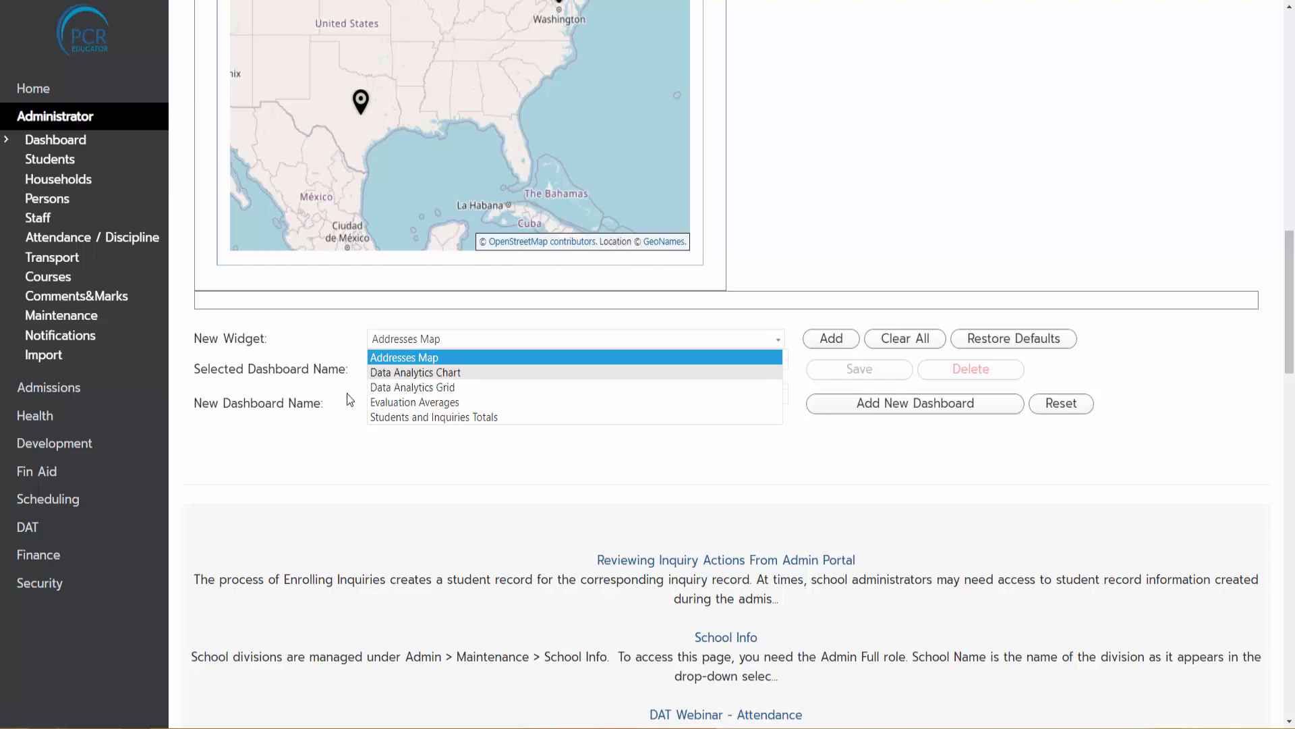
left_click(297, 461)
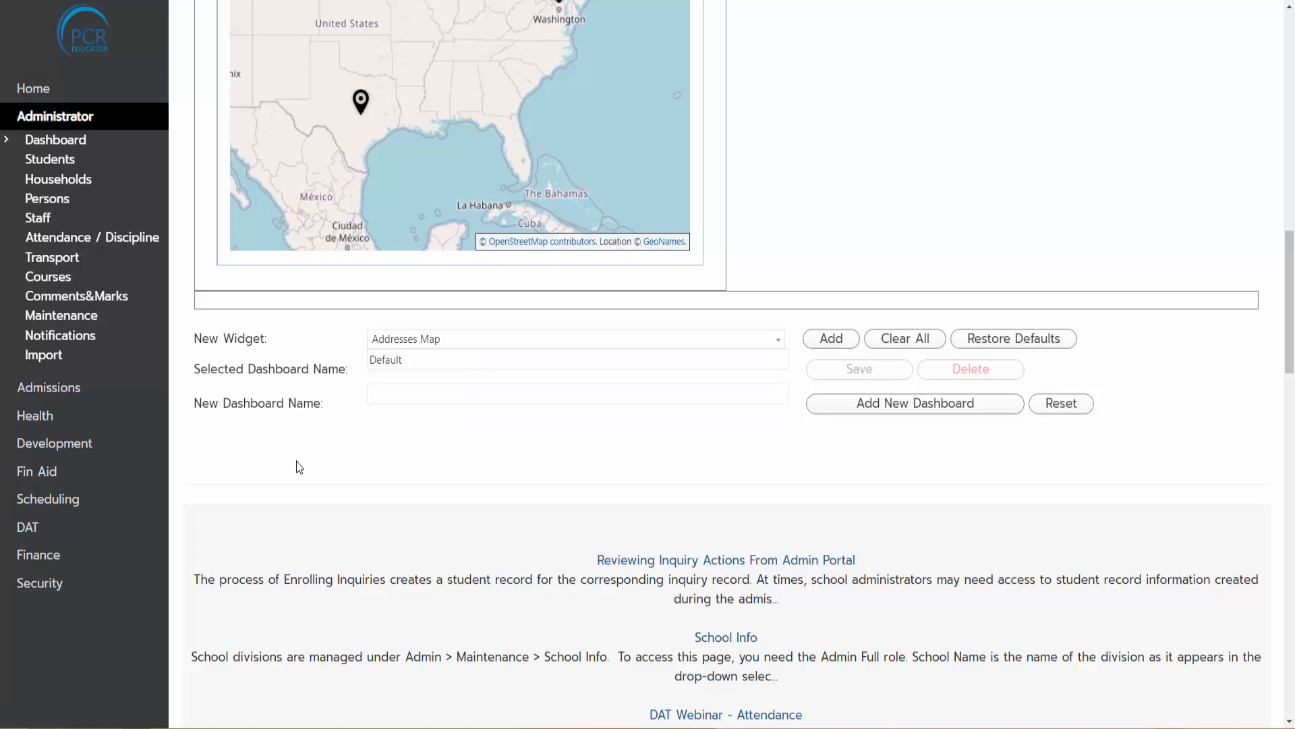
left_click_drag(1291, 299, 1294, 116)
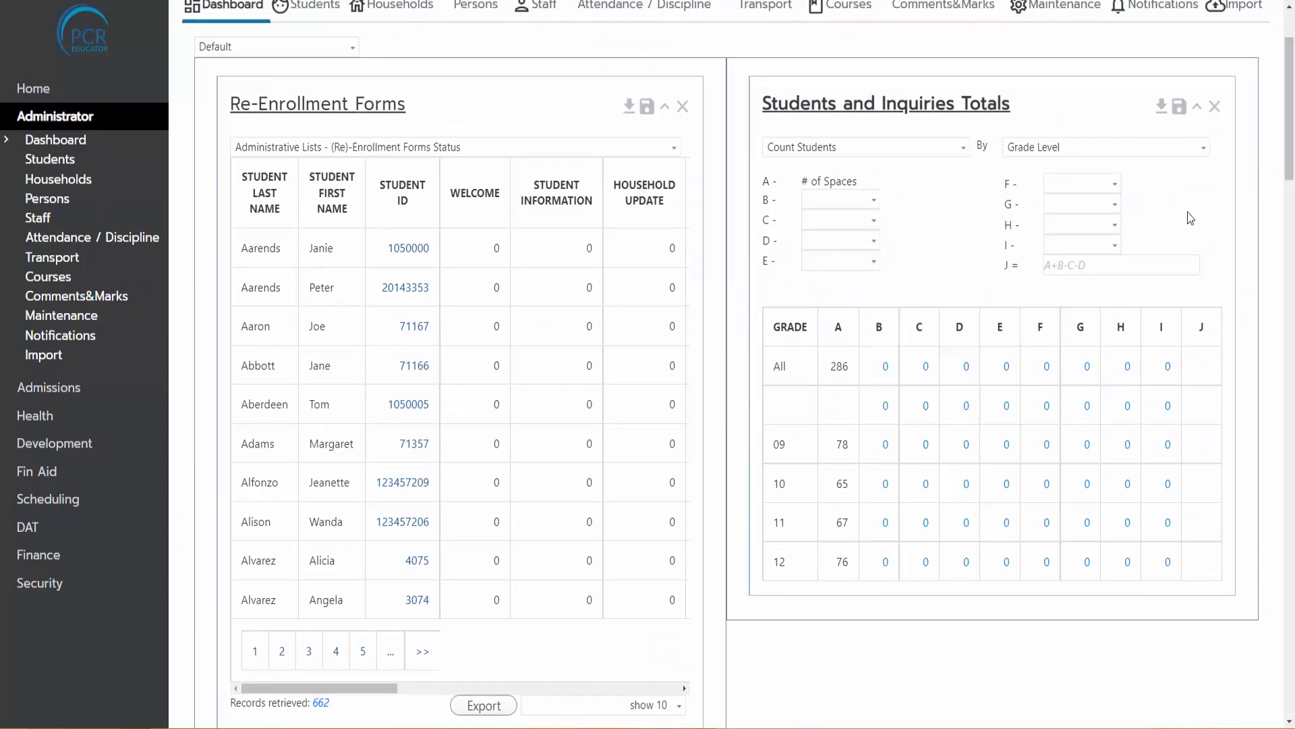
Step: Examine the option for naming a new Administrator dashboard and the list of saved dashboards, keeping the Default dashboard
left_click_drag(1293, 113, 1293, 295)
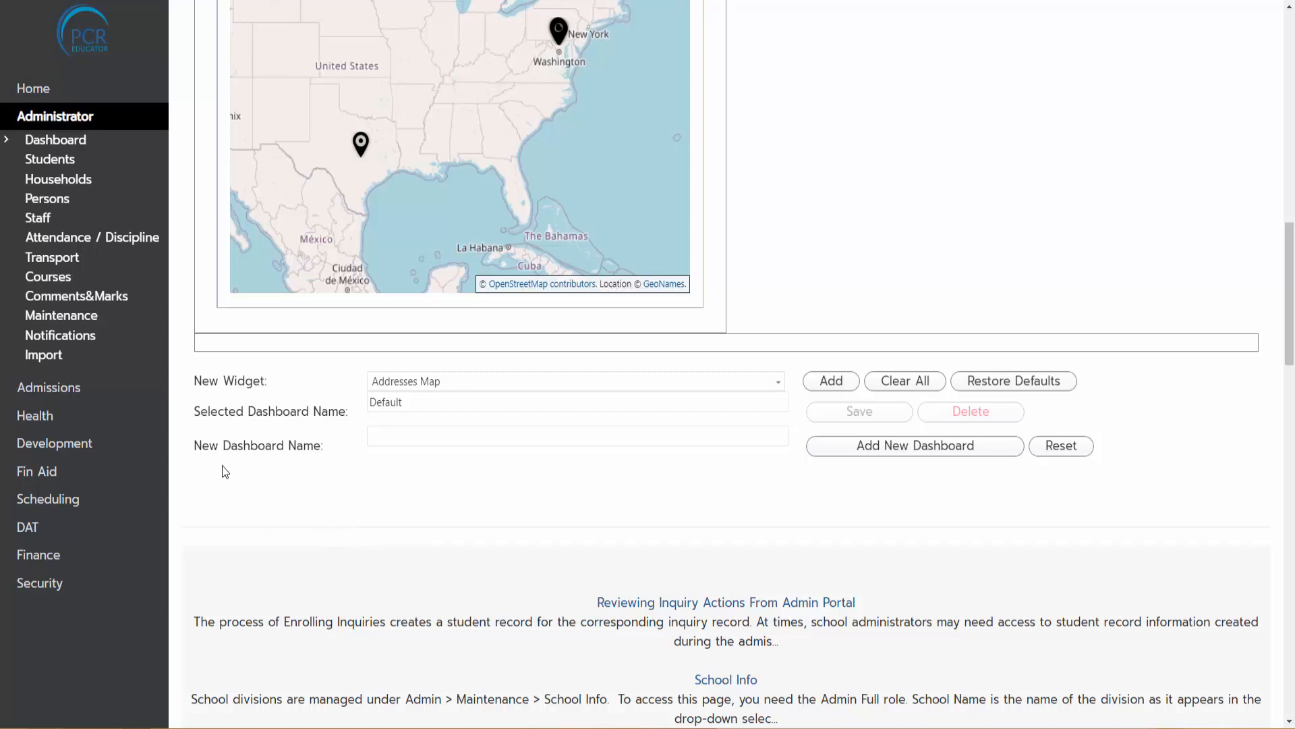
left_click_drag(200, 446, 373, 434)
left_click(410, 433)
left_click_drag(1290, 318, 1293, 108)
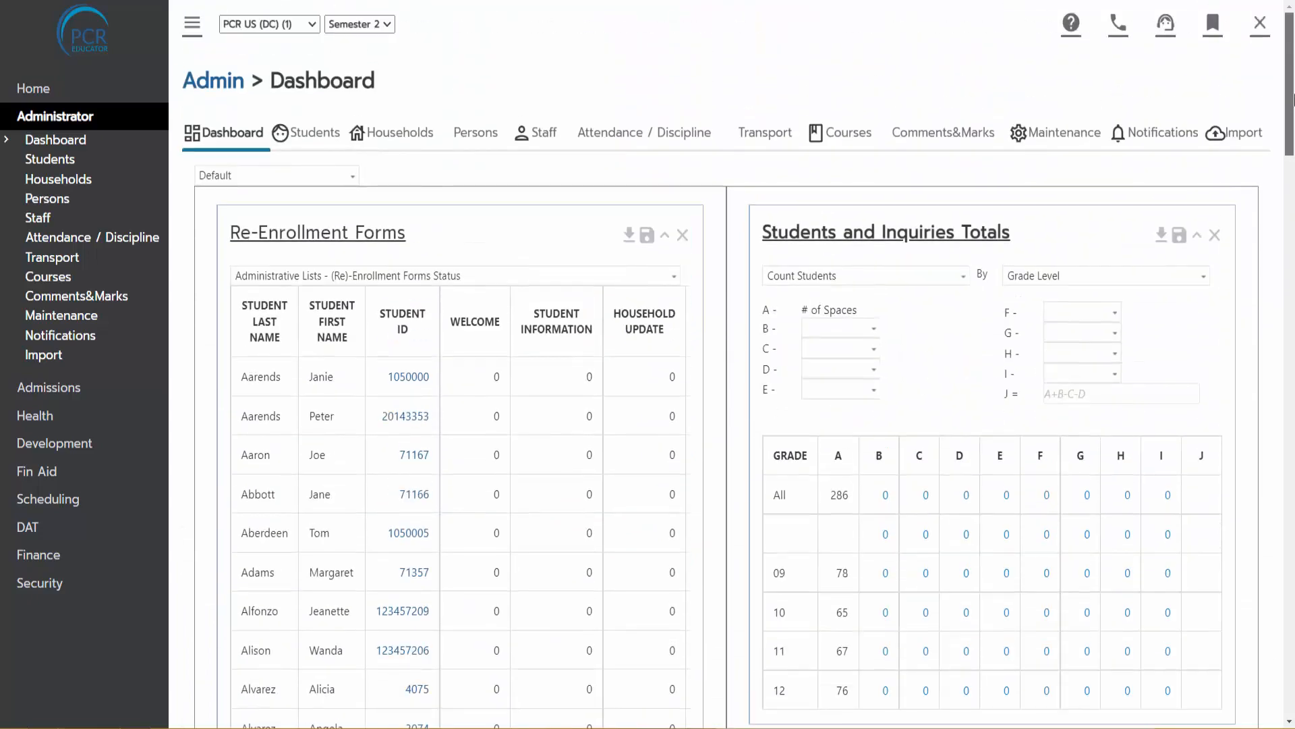
left_click(341, 175)
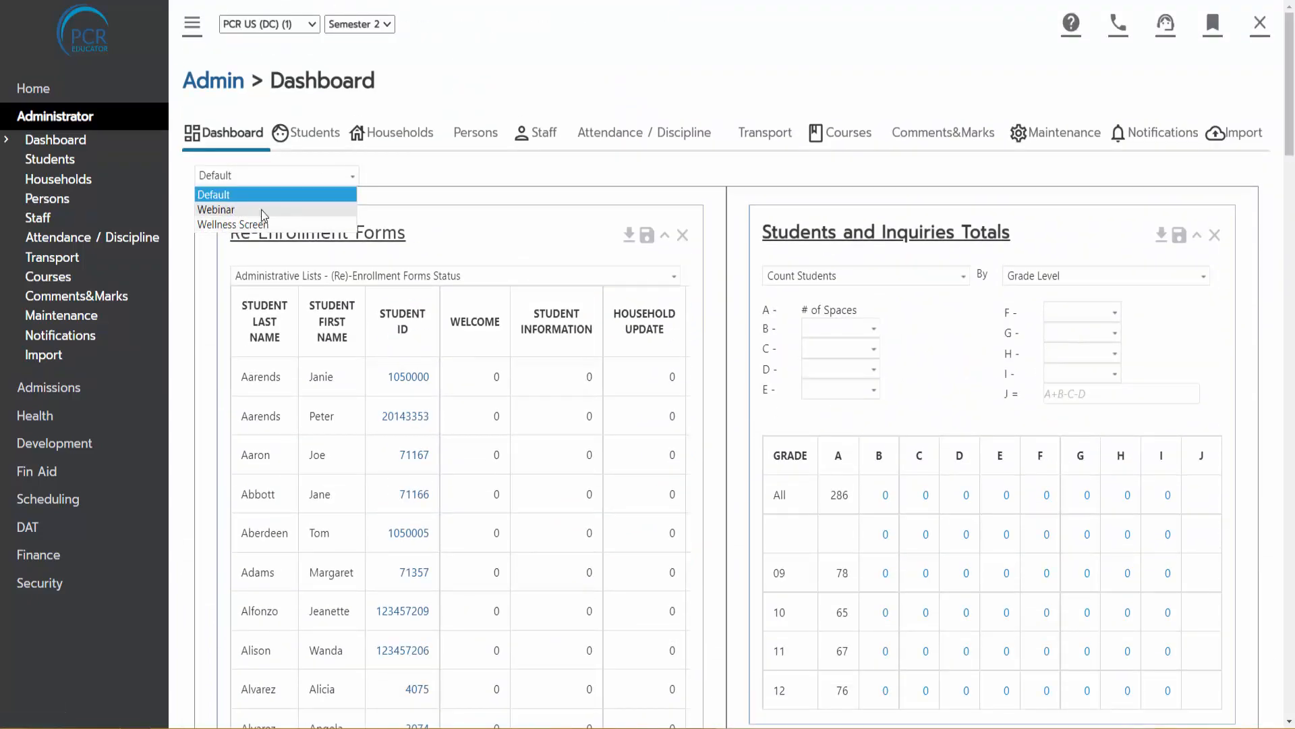
left_click(512, 172)
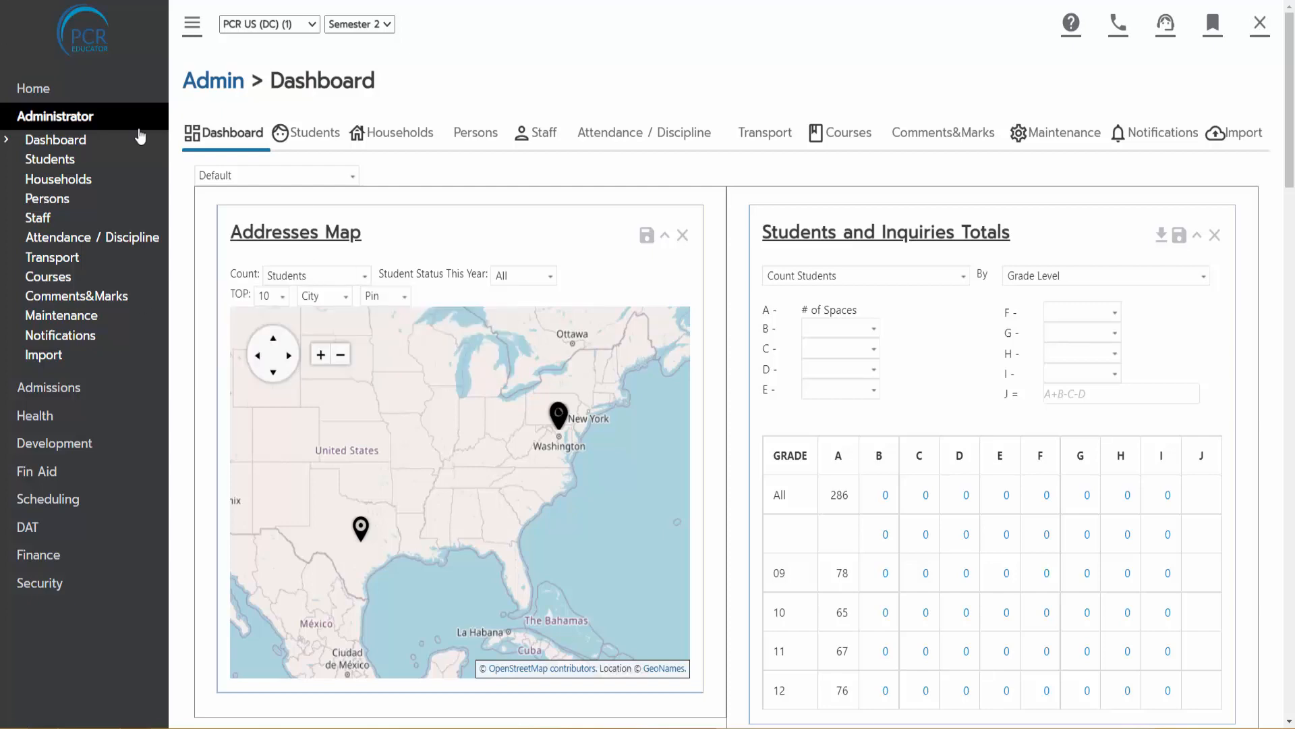
Step: Go to the Administrator Students list and start the Email multi action for the selected students
left_click(51, 159)
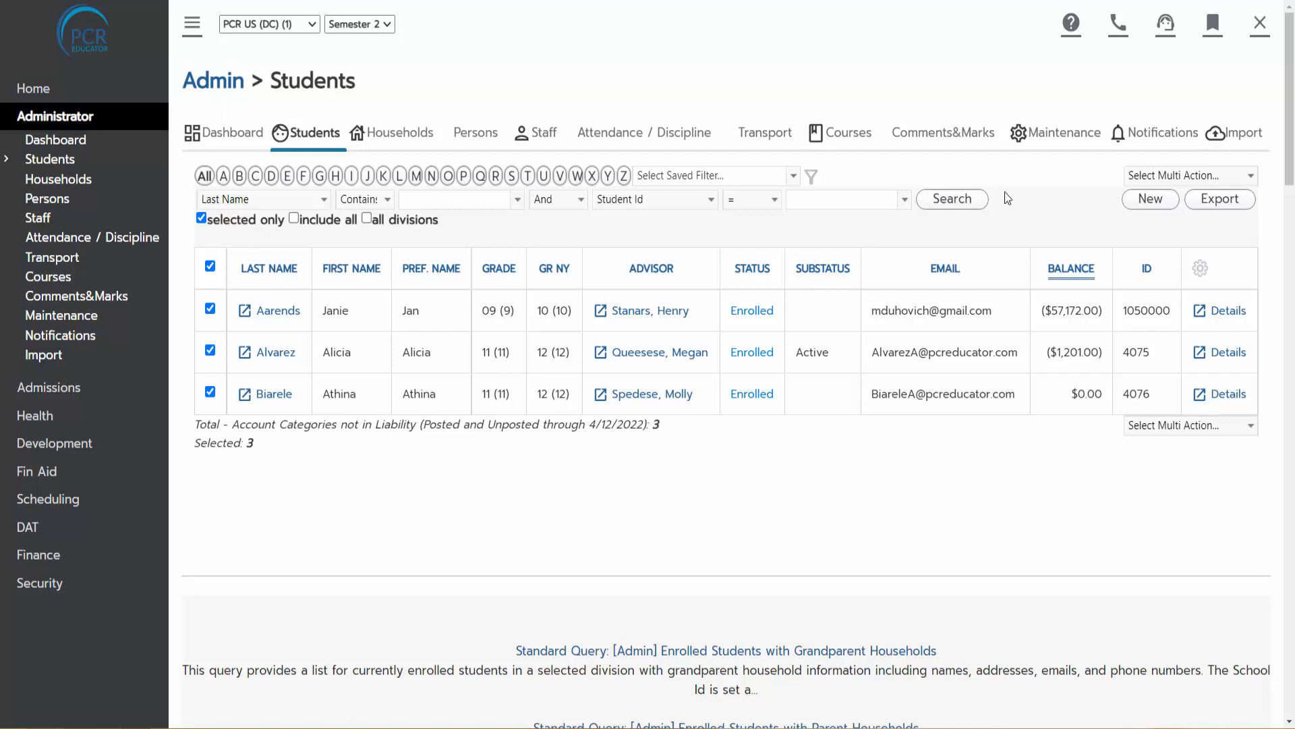
left_click(1179, 176)
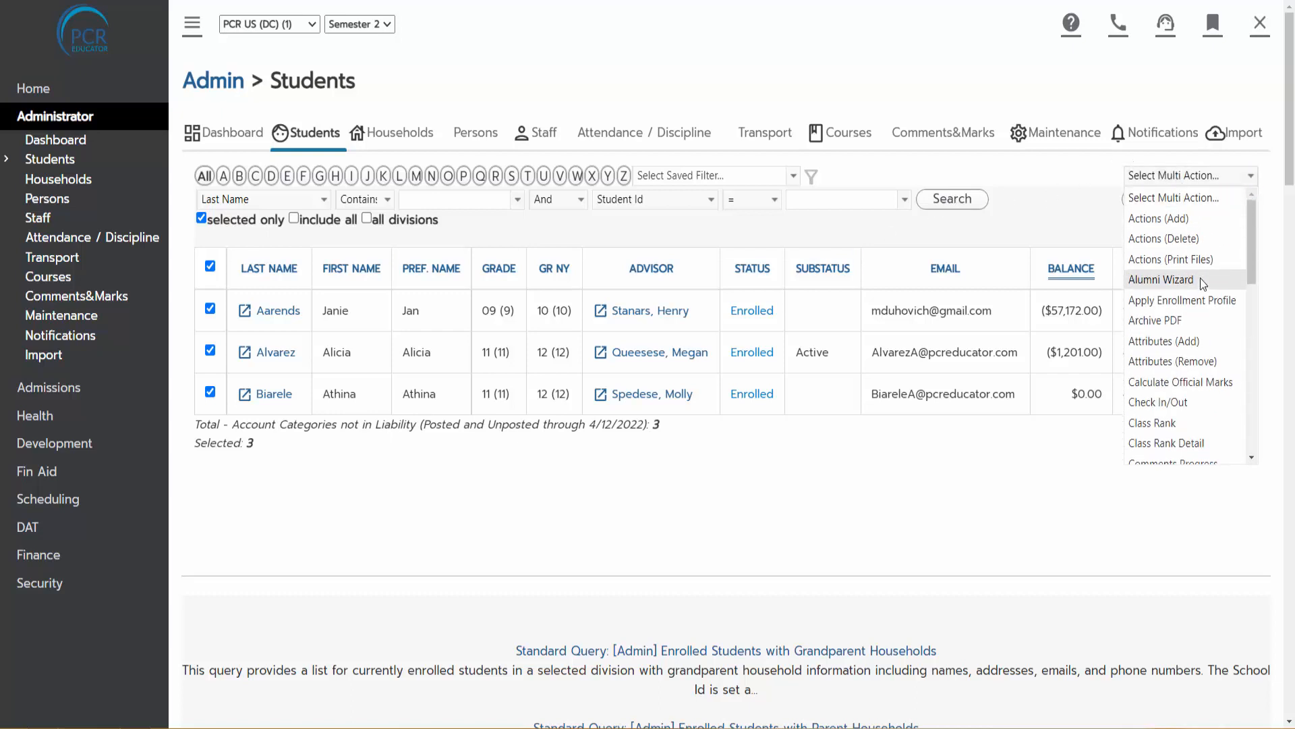
scroll(1200, 277, "down", 3)
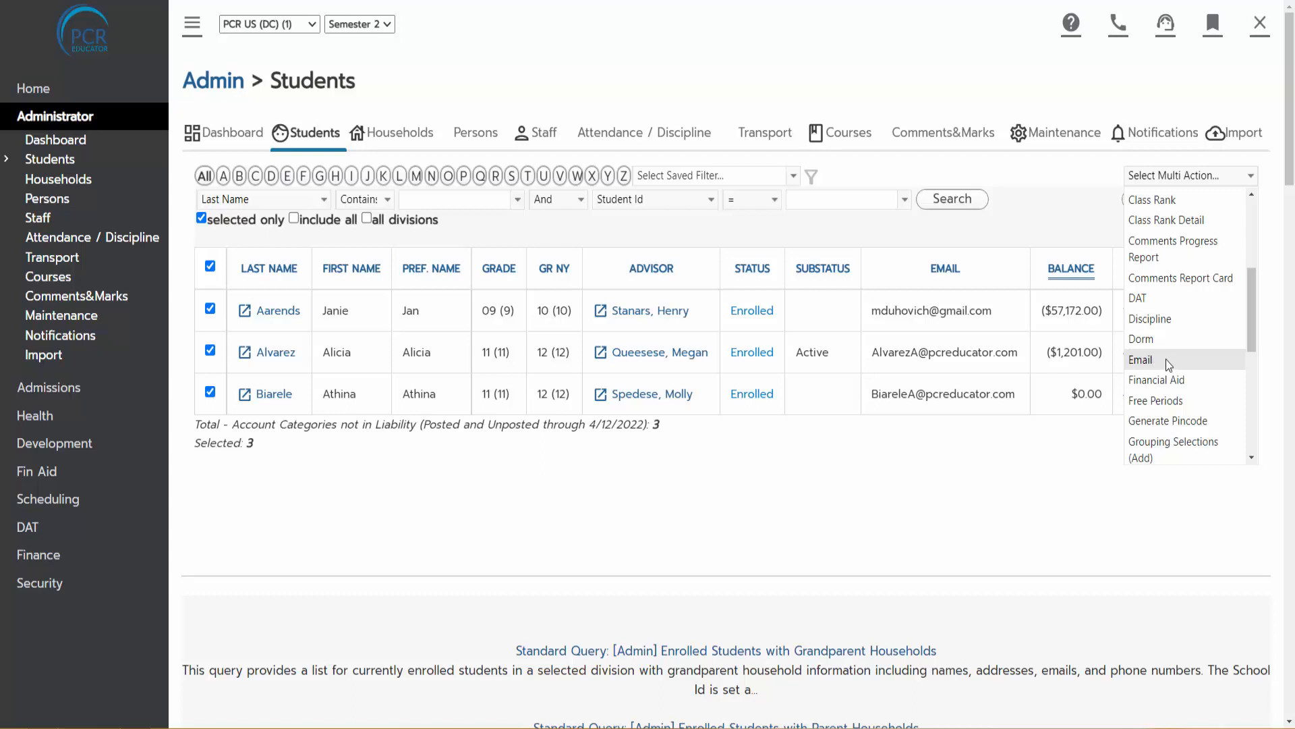
left_click(1166, 359)
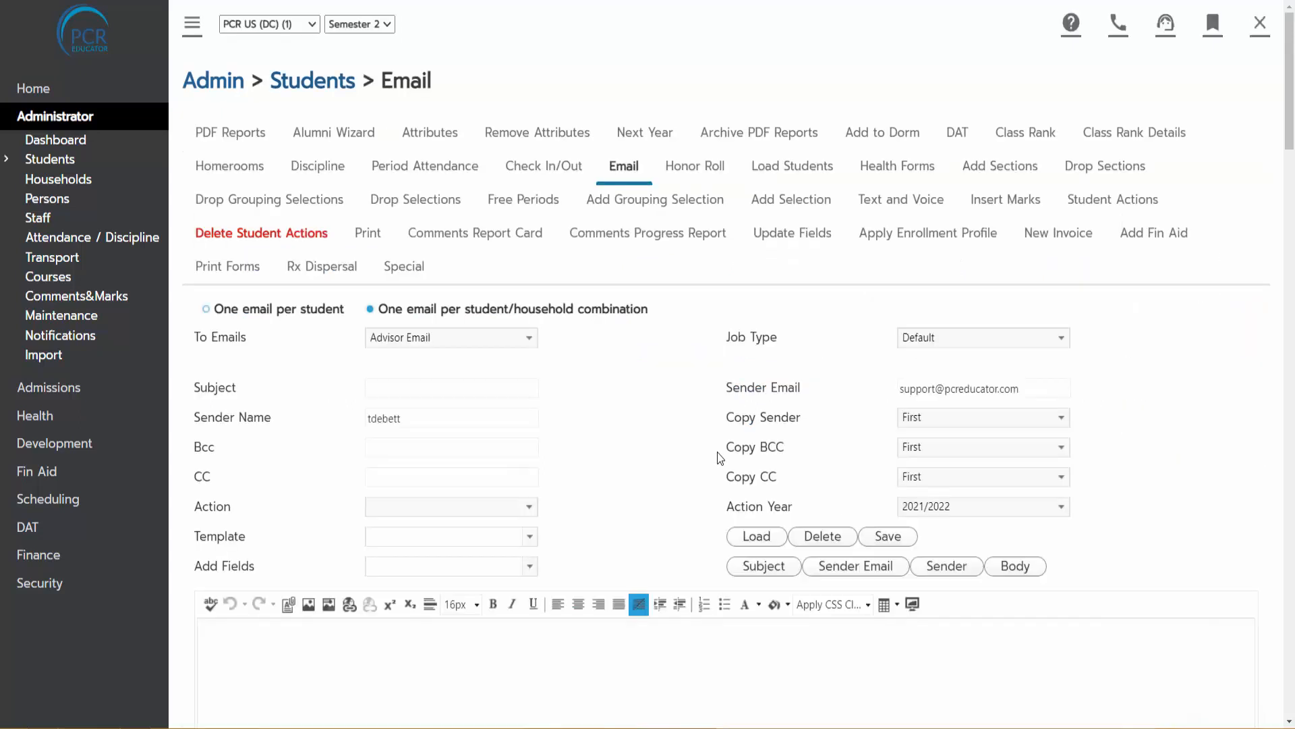
Step: Examine the one-email-per-student and per-household choices along with the recipient, subject, sender and Bcc fields of the email form
scroll(617, 375, "down", 2)
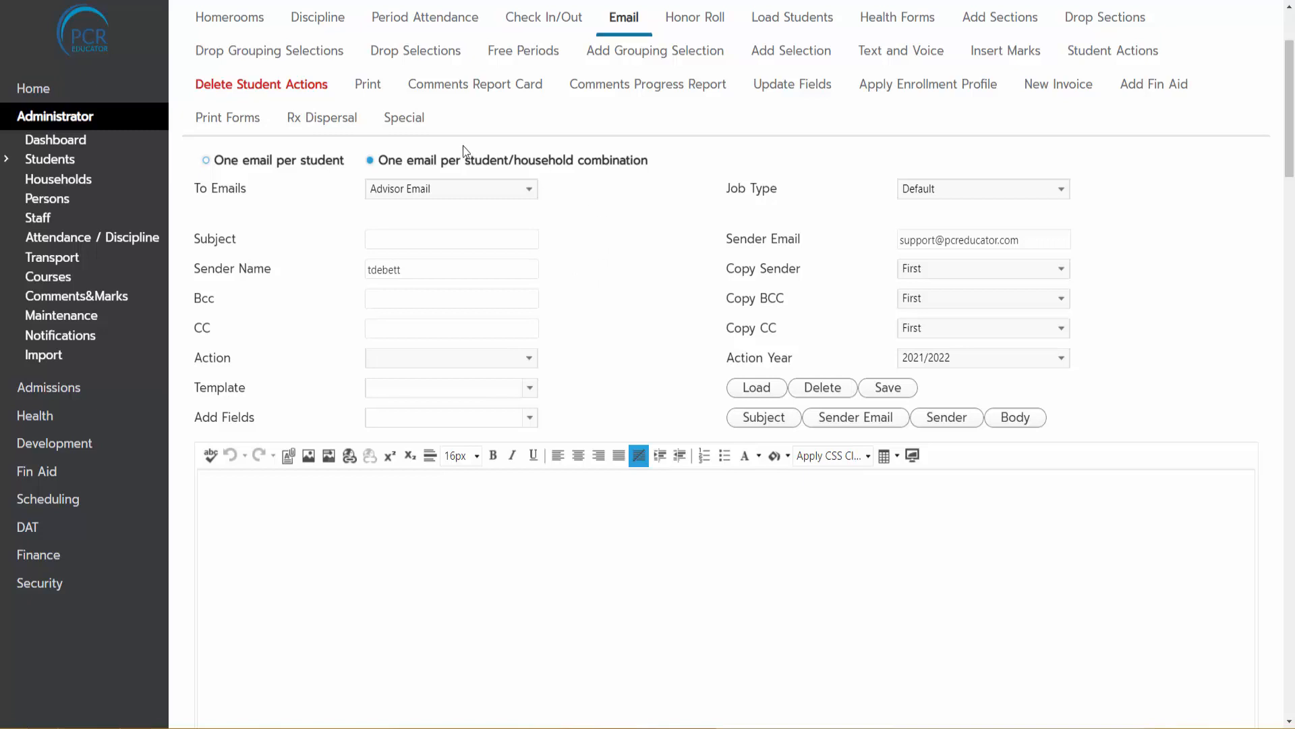
left_click_drag(395, 162, 595, 186)
left_click(641, 224)
left_click(398, 308)
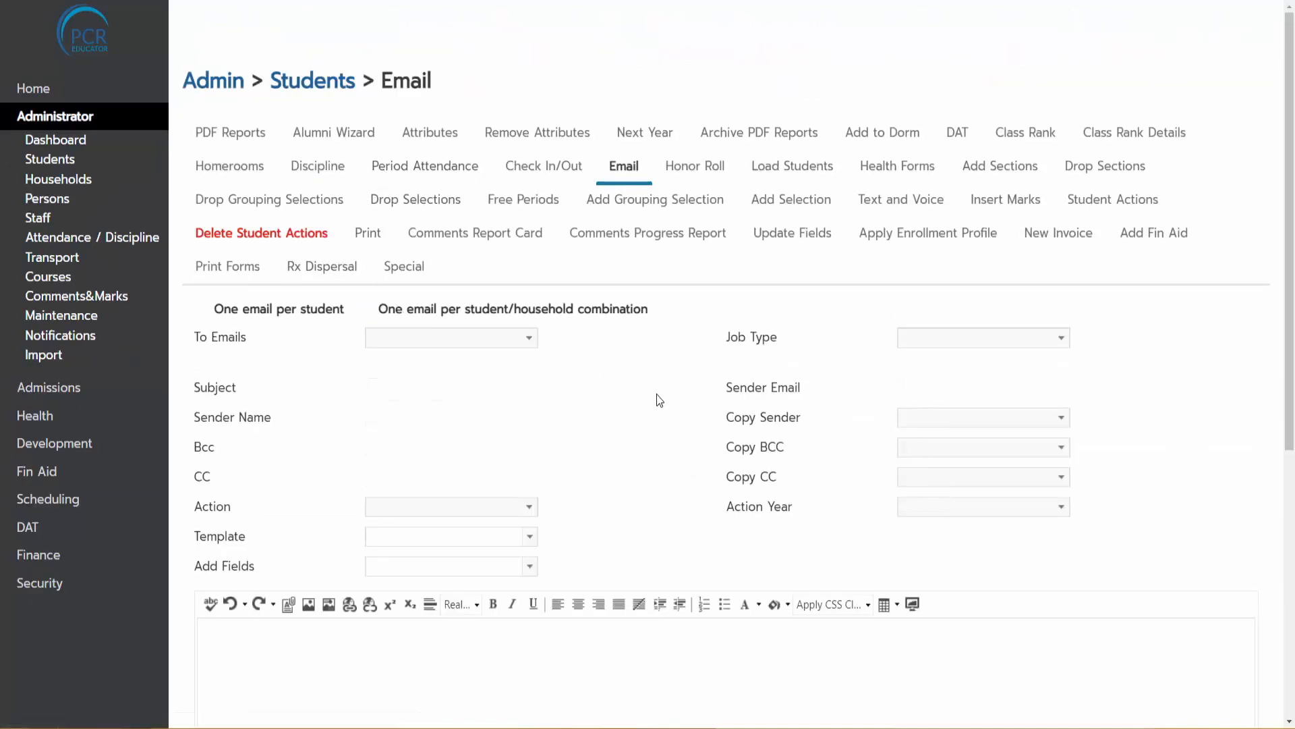
scroll(405, 171, "down", 2)
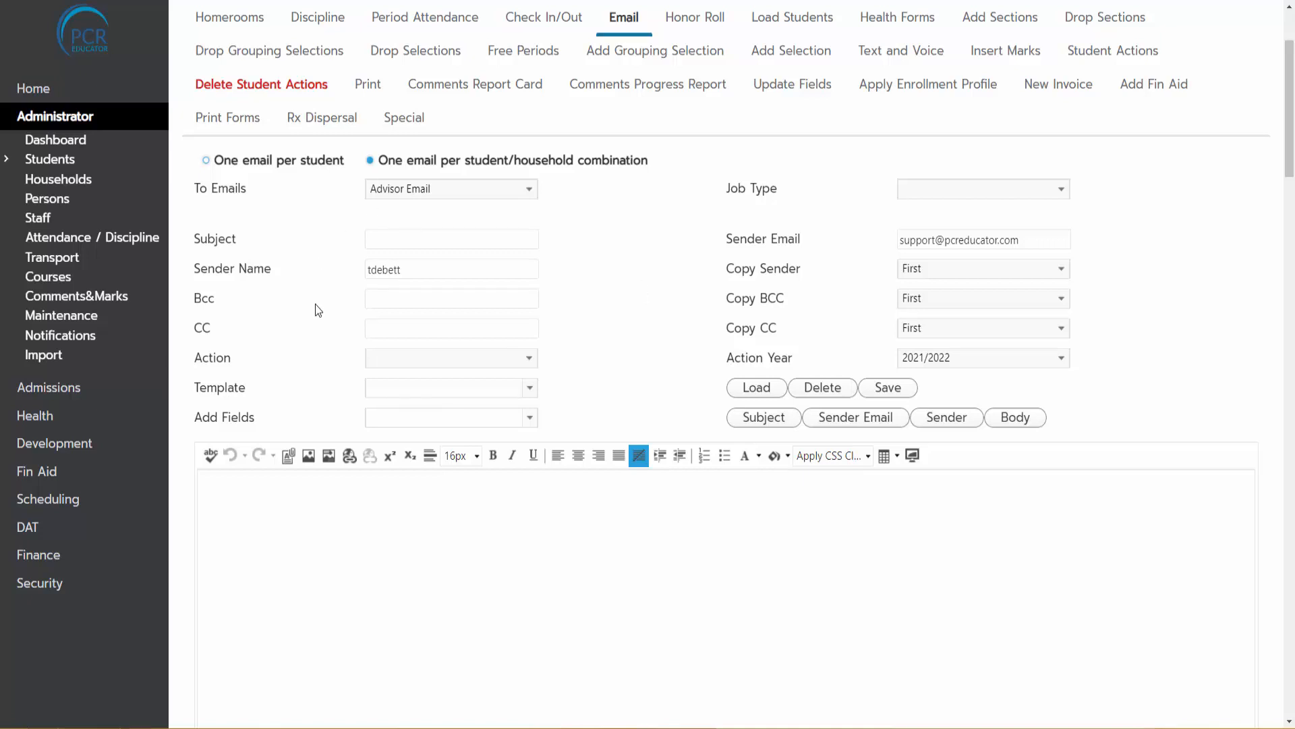
left_click_drag(195, 241, 266, 319)
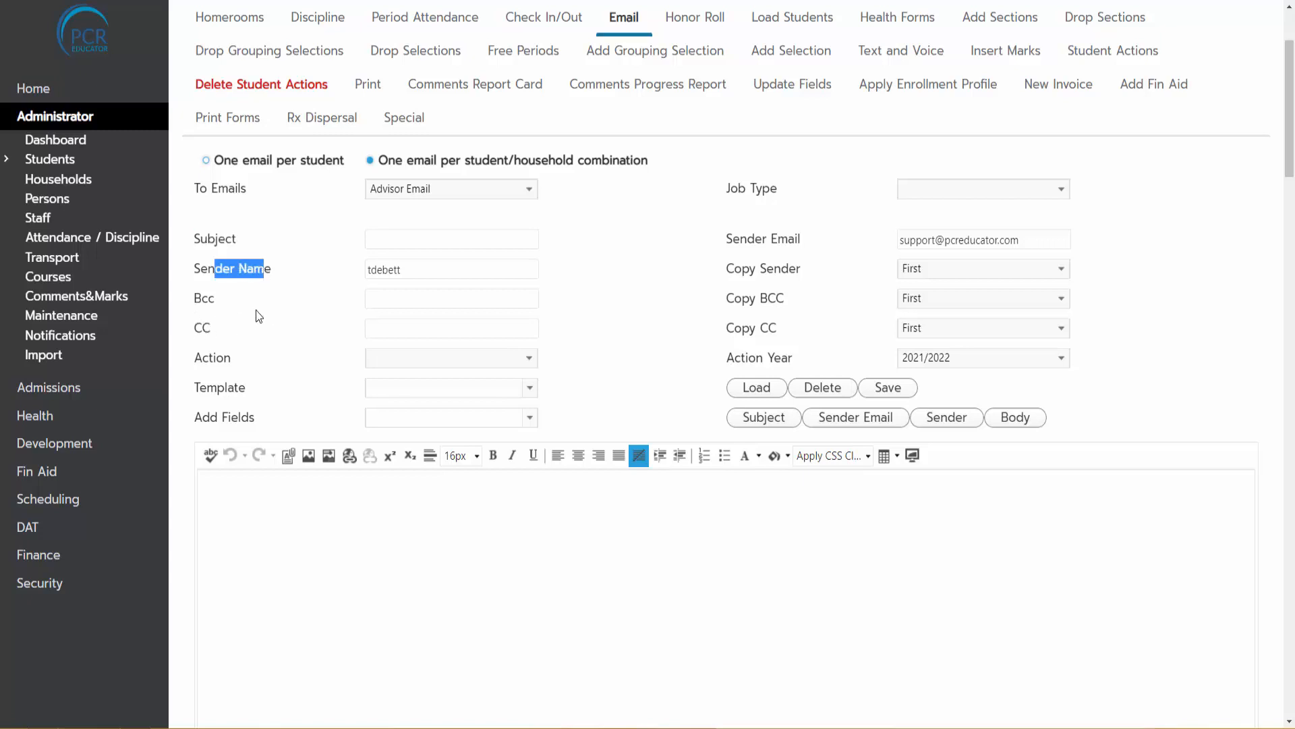
left_click(256, 309)
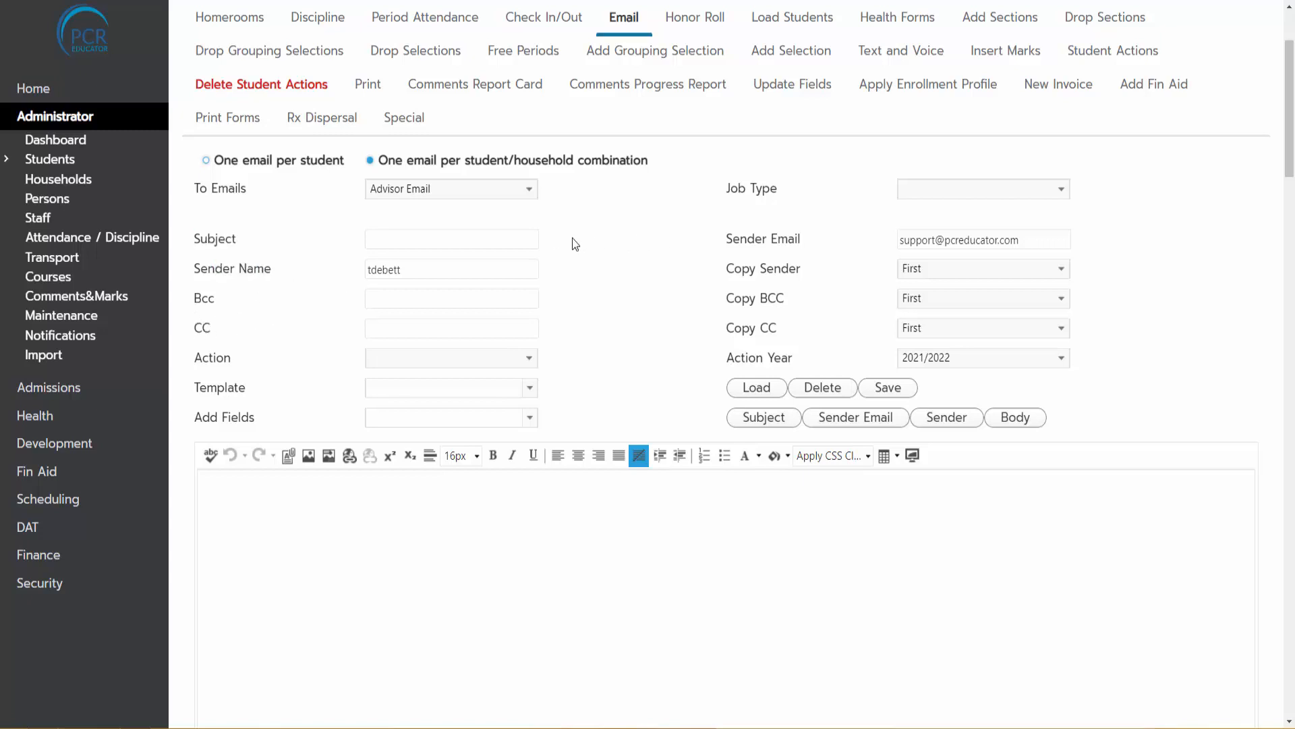
triple_click(212, 189)
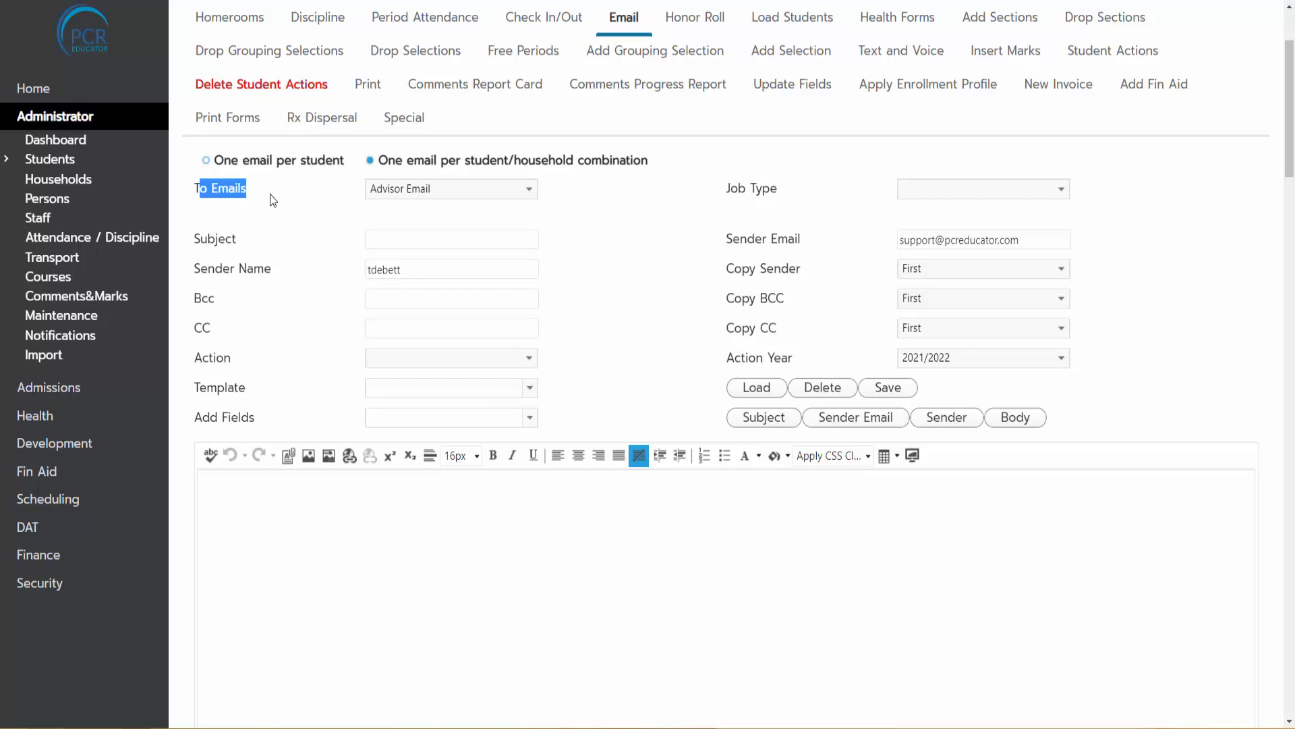
Step: Look through the recipient email fields and types offered for the message, including Household Email and Student Email
left_click(507, 193)
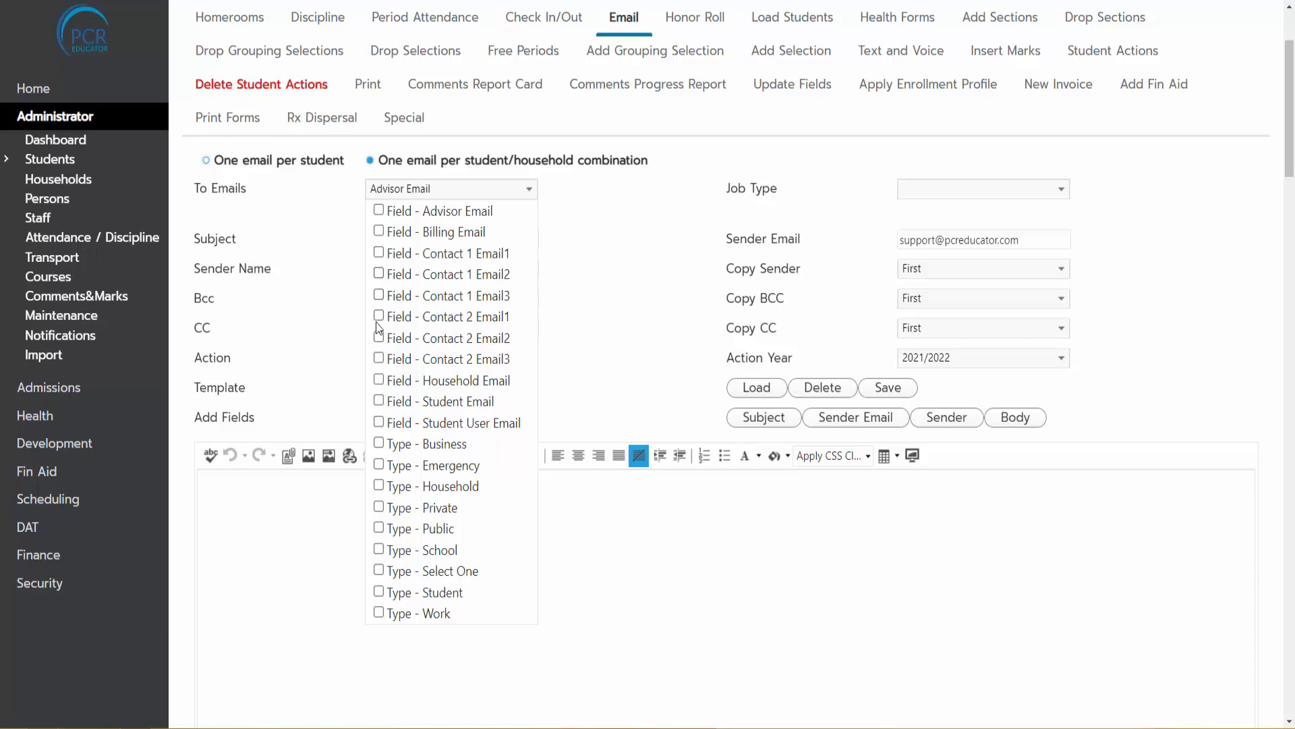
left_click(378, 375)
left_click(378, 402)
left_click(641, 282)
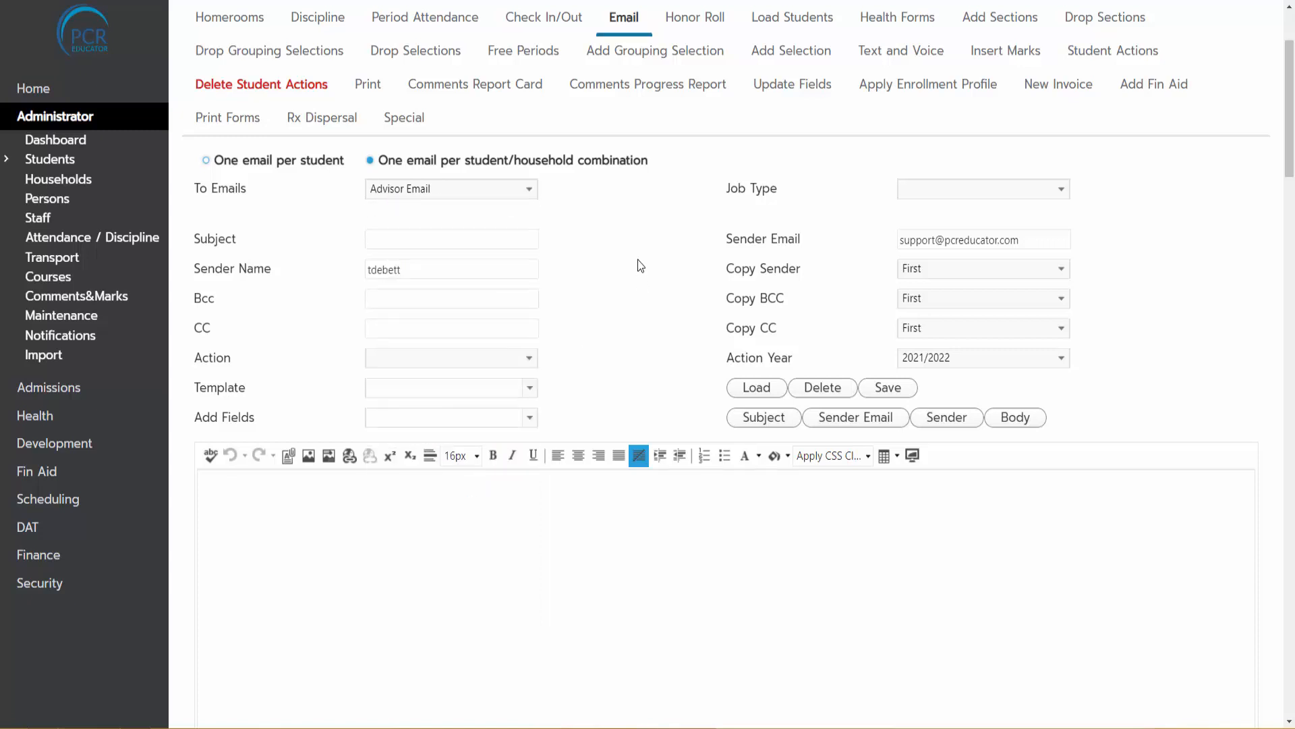
Step: Try Admission Update as the email's job type and set it back to Default
left_click(1009, 188)
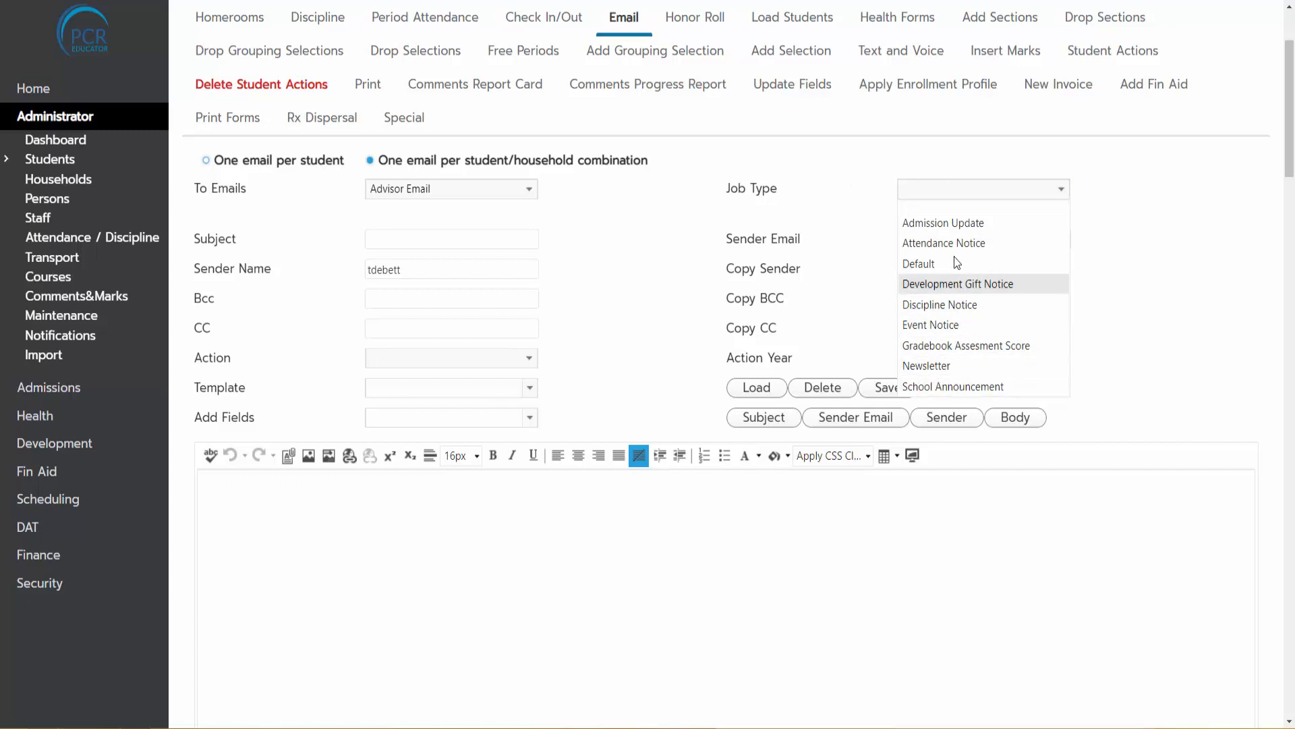
left_click(956, 227)
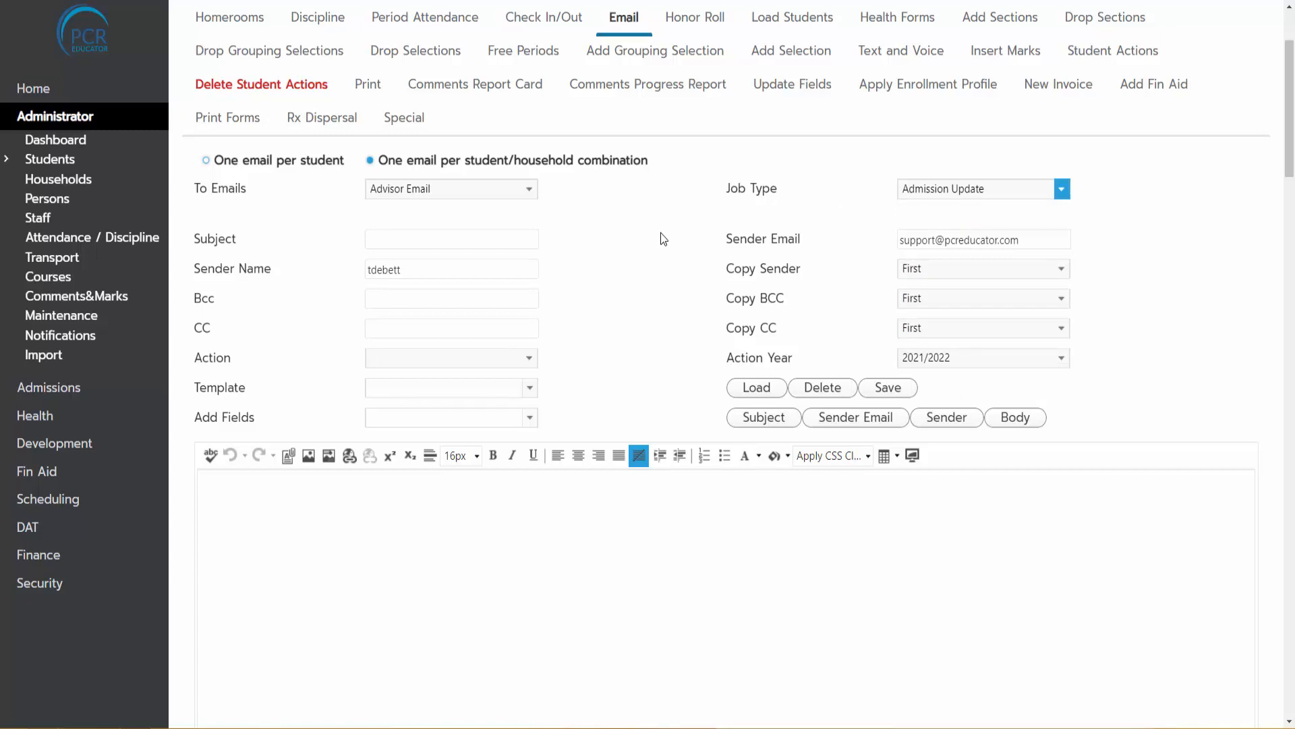
left_click(921, 189)
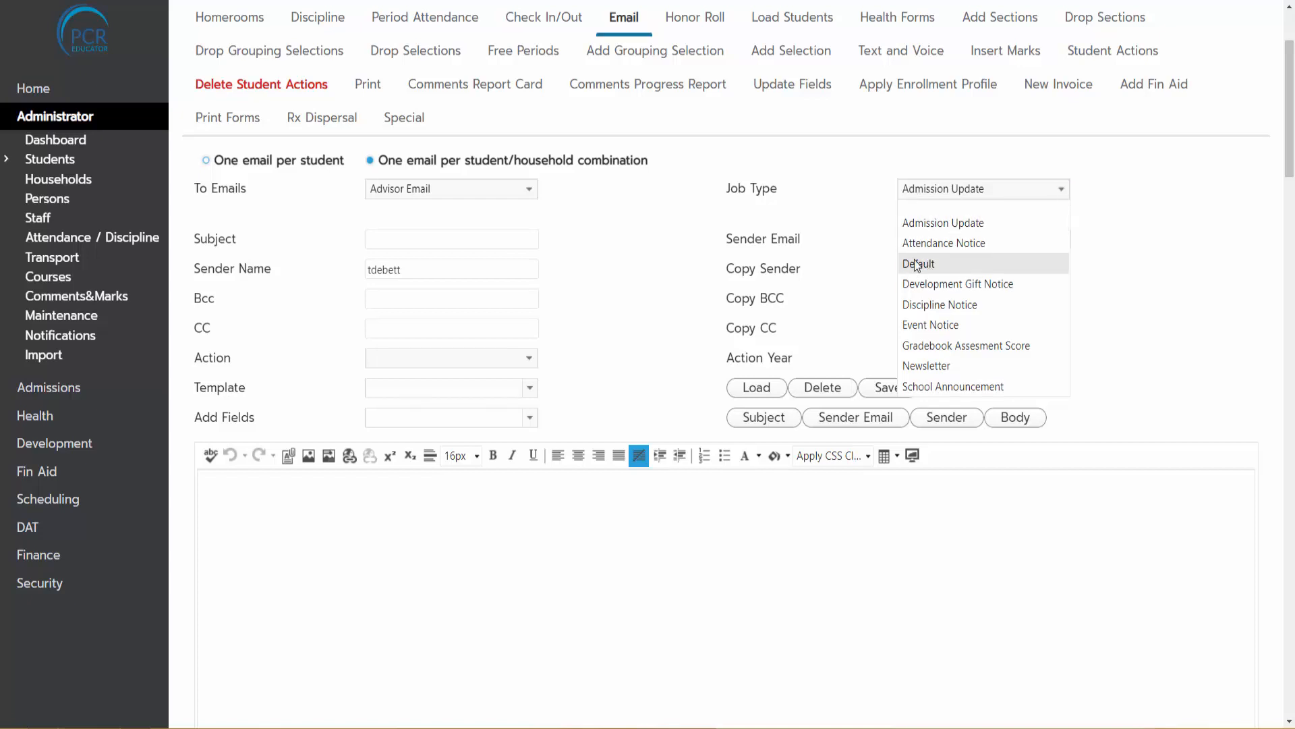
left_click(917, 264)
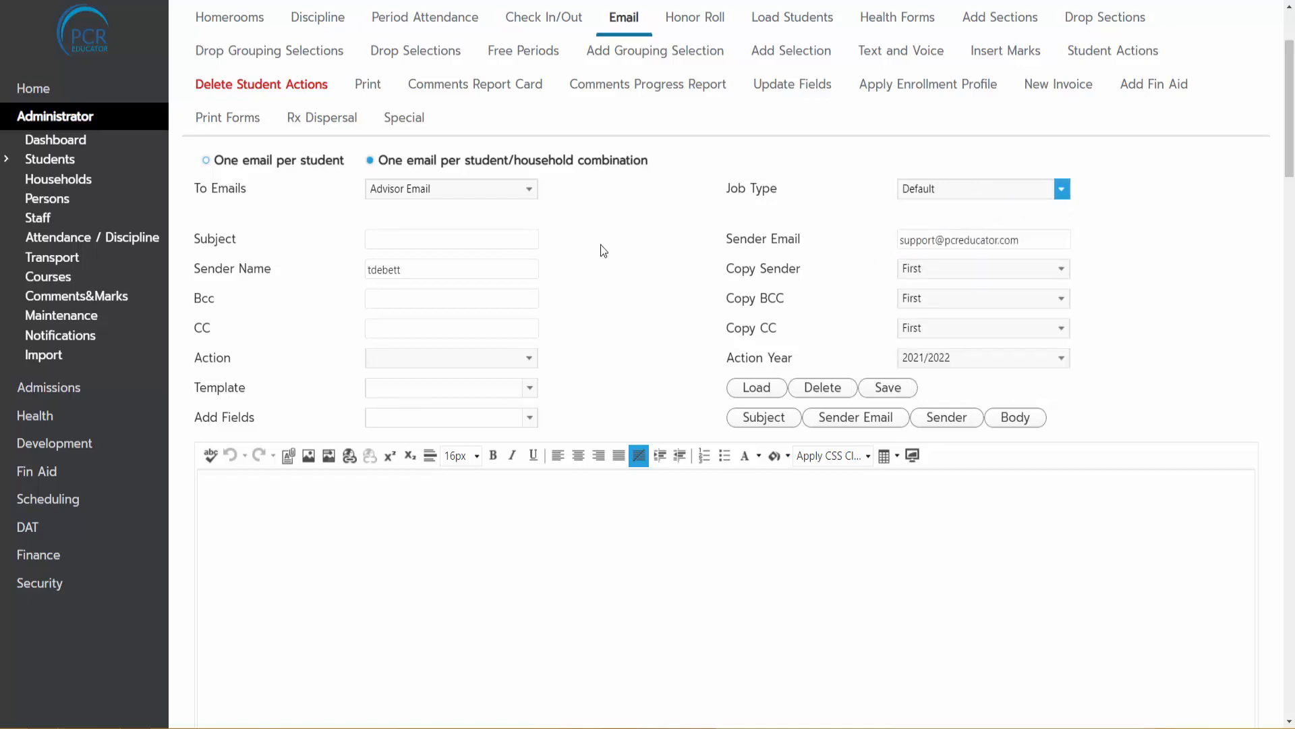
Step: Examine the Copy Sender, Copy BCC and Copy CC settings and the actions that can be attached to the email
scroll(603, 250, "down", 1)
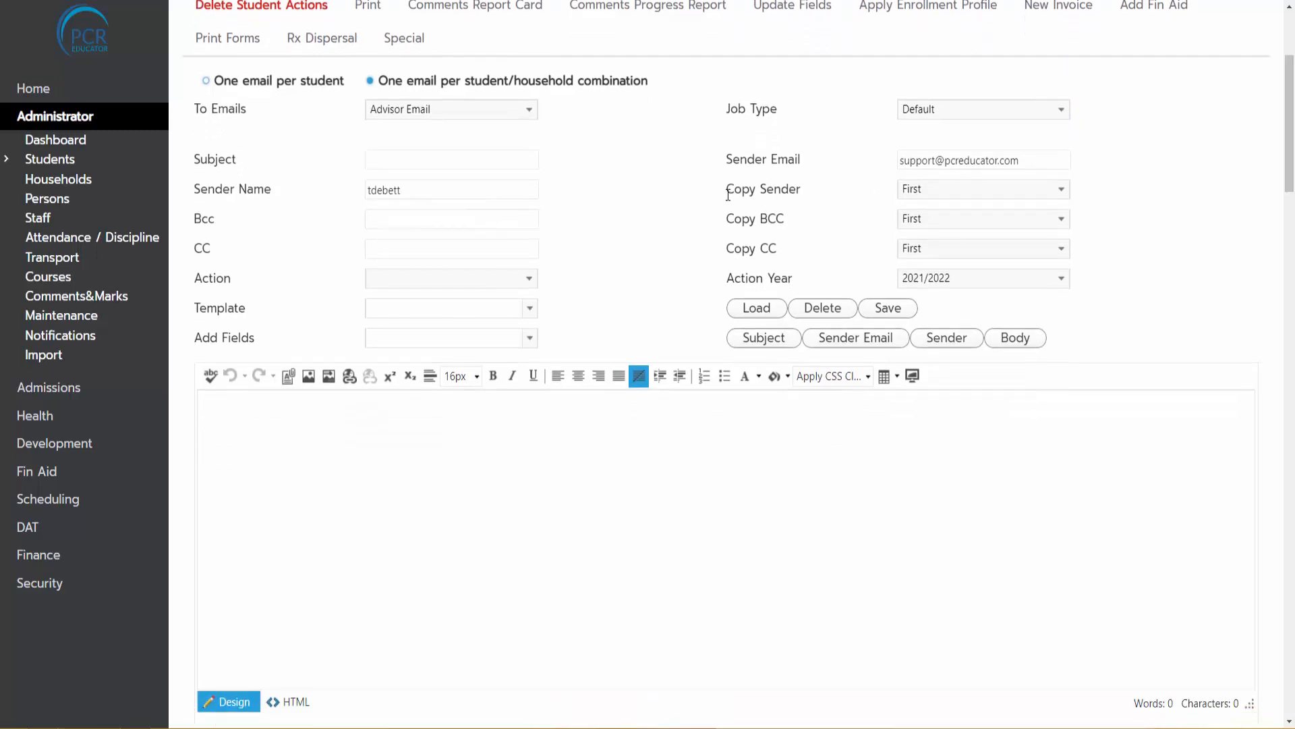
left_click_drag(726, 189, 803, 189)
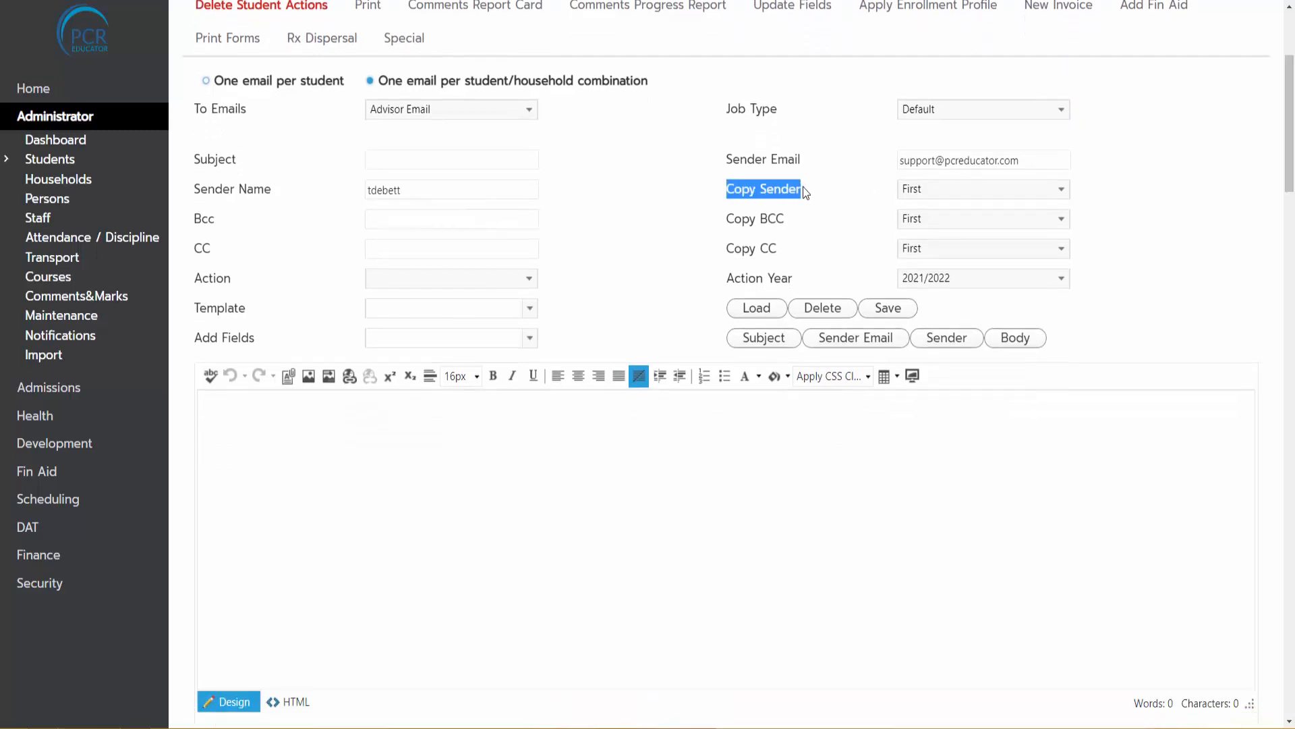
left_click(761, 193)
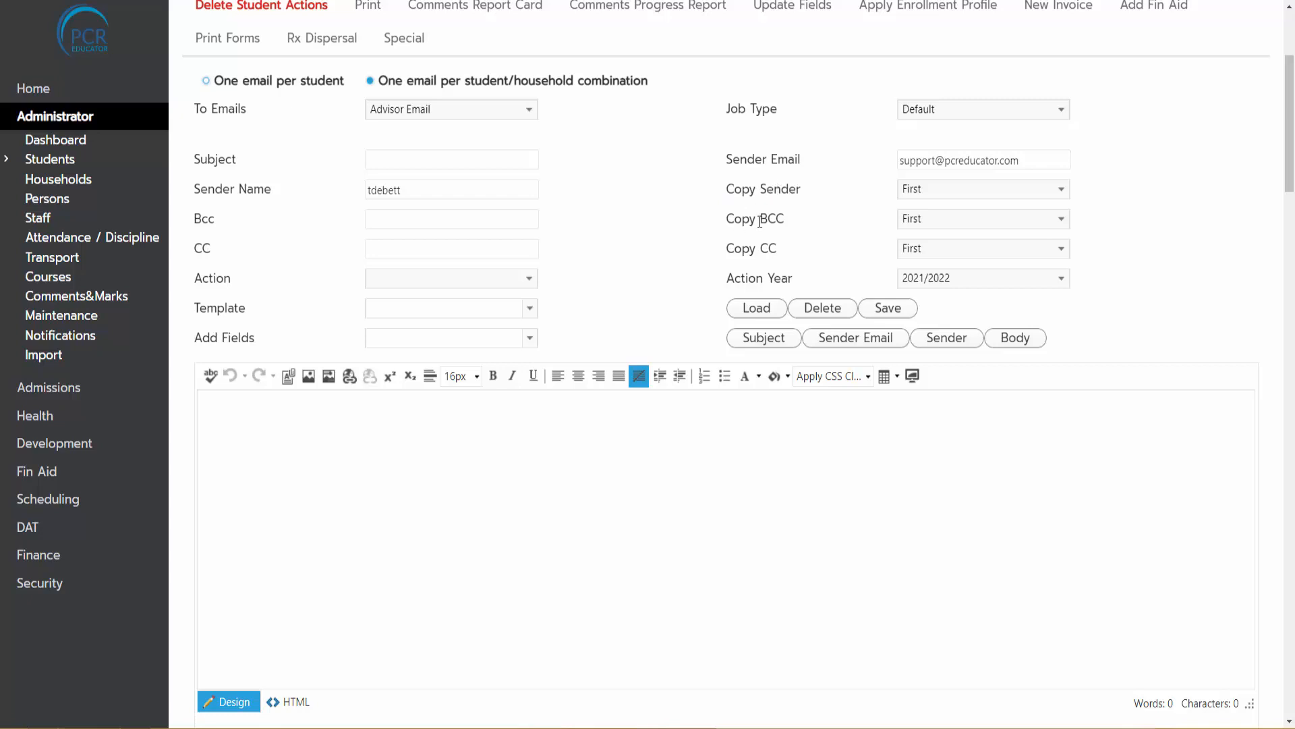
left_click_drag(778, 220, 798, 243)
left_click(804, 238)
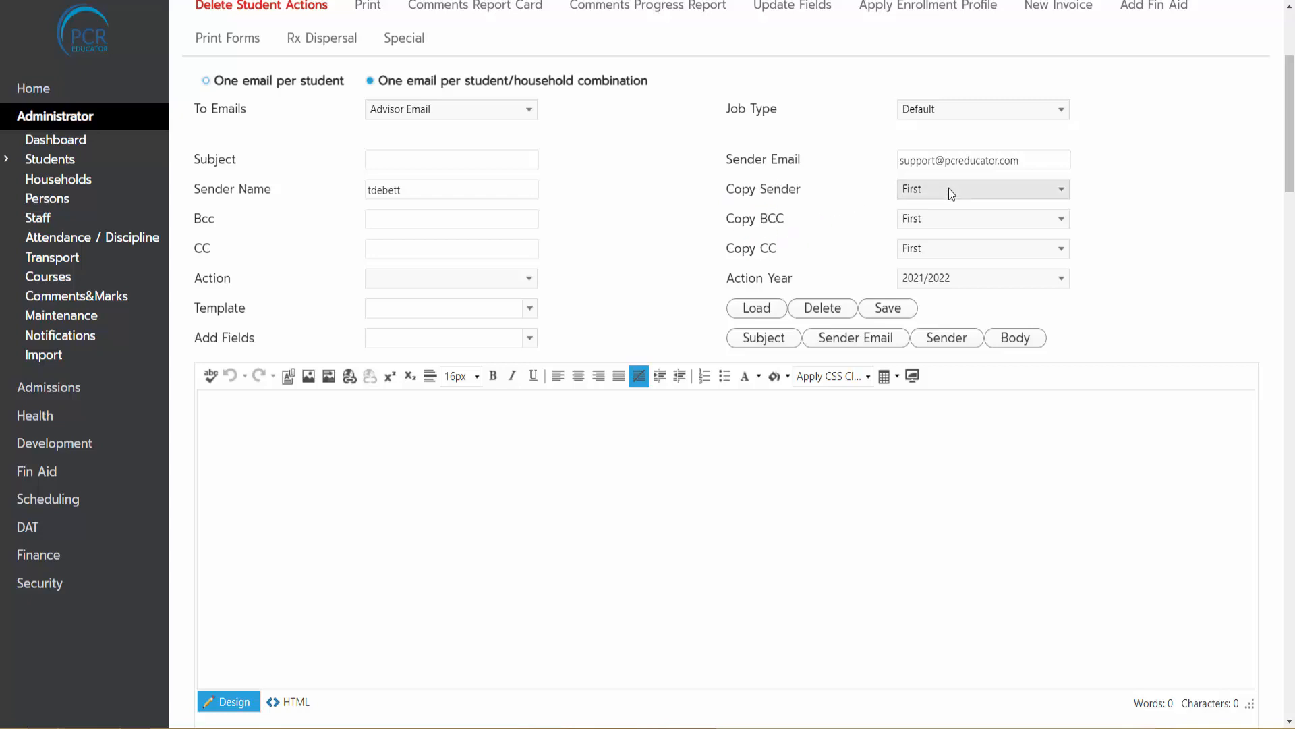
left_click(947, 193)
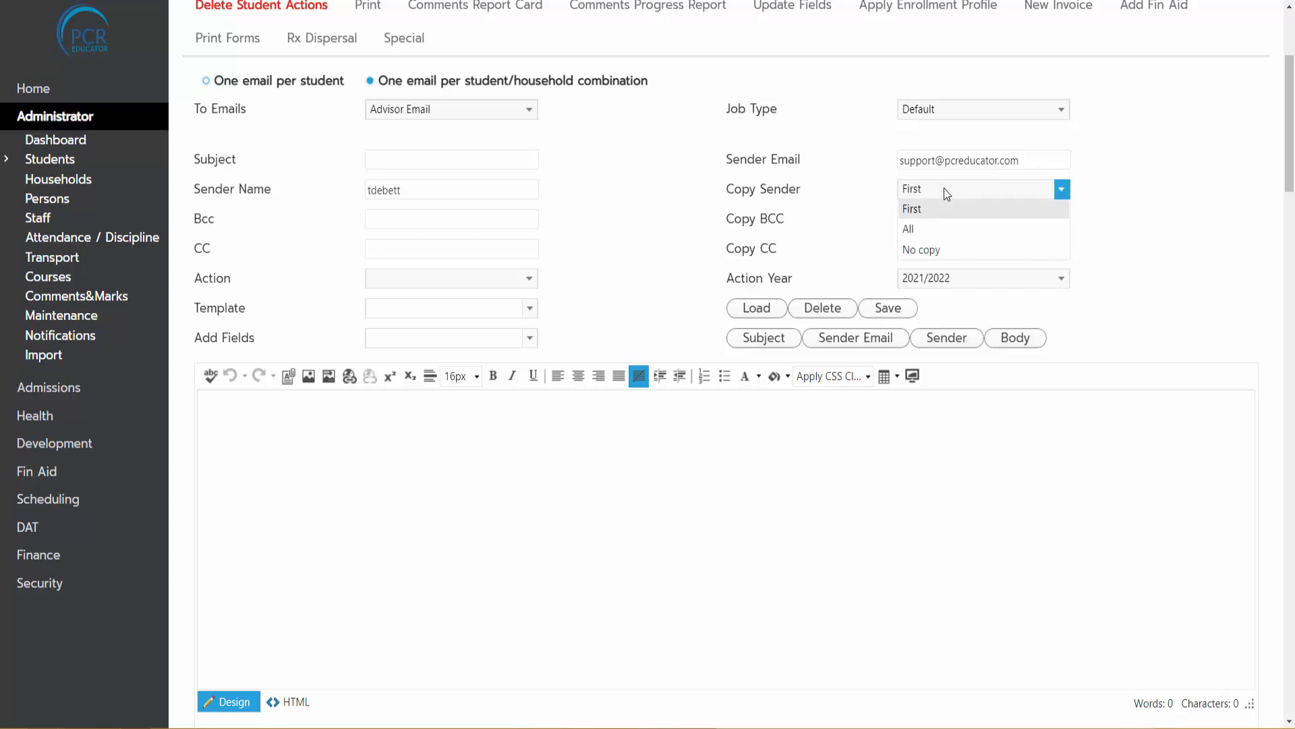
left_click(784, 212)
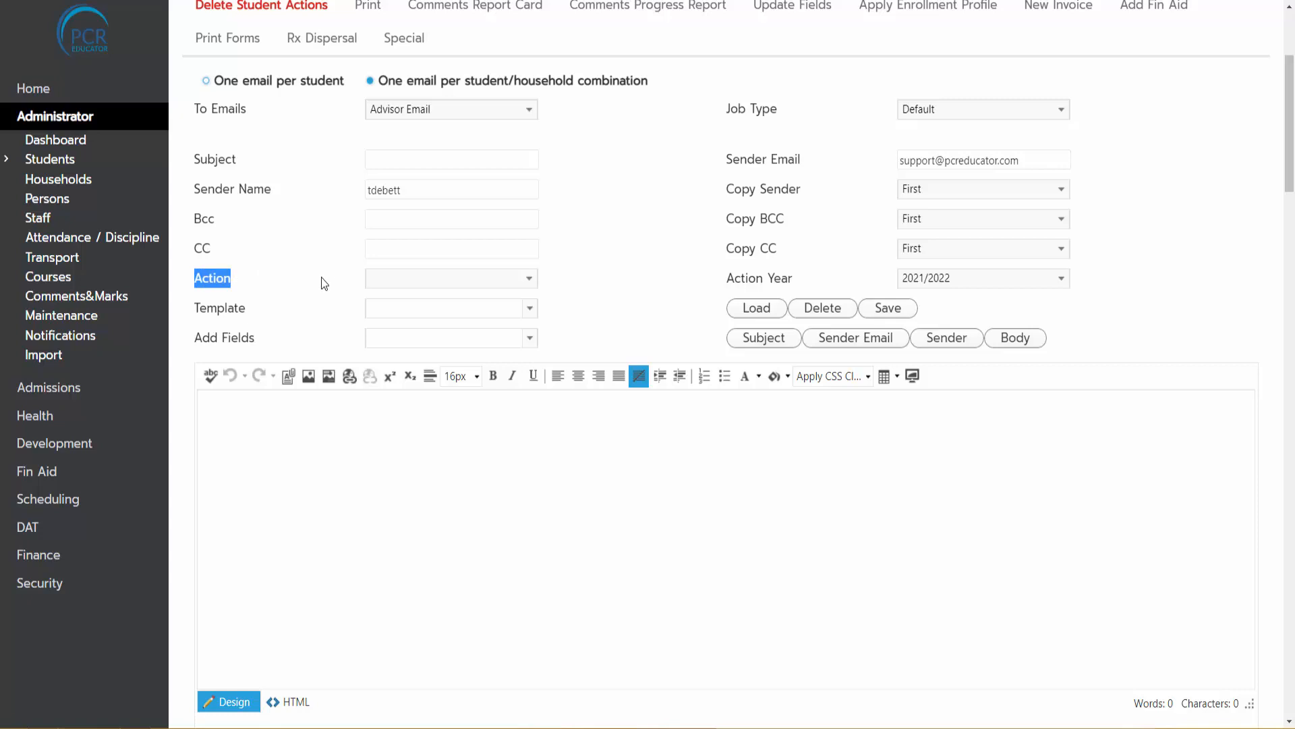
left_click(403, 277)
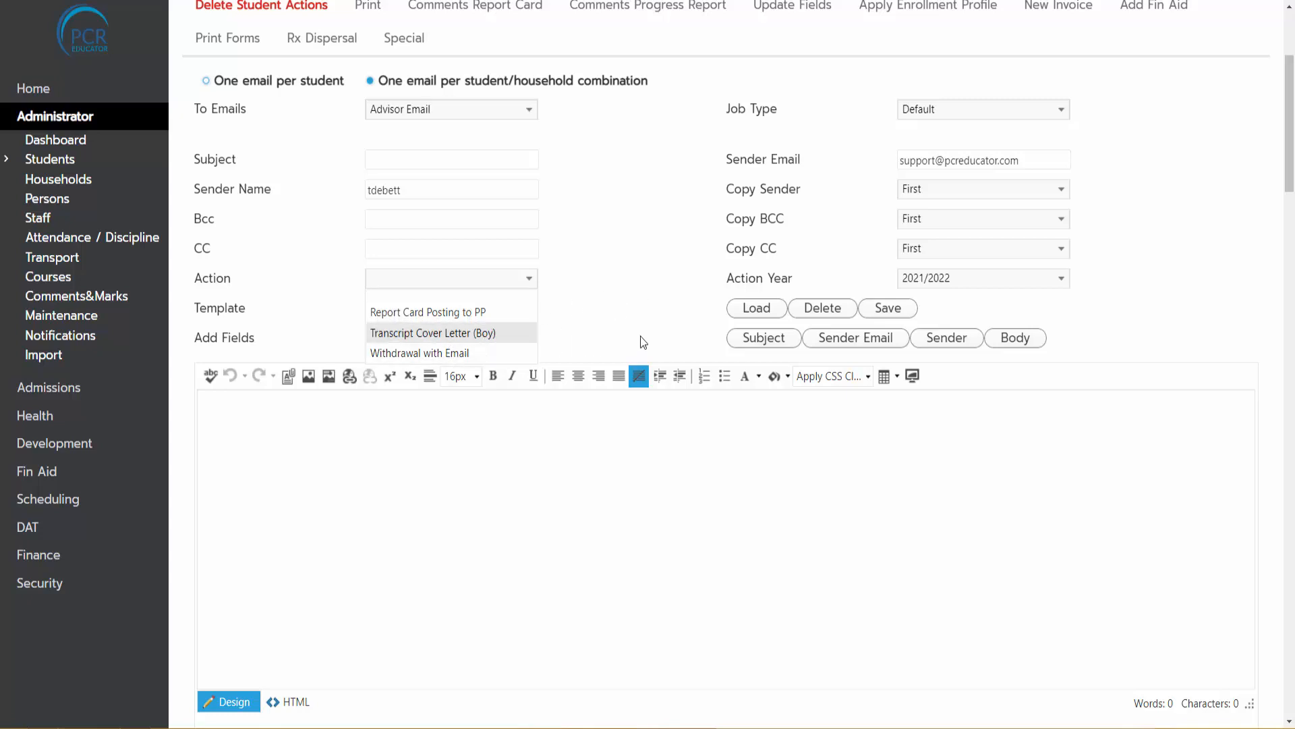
left_click(641, 315)
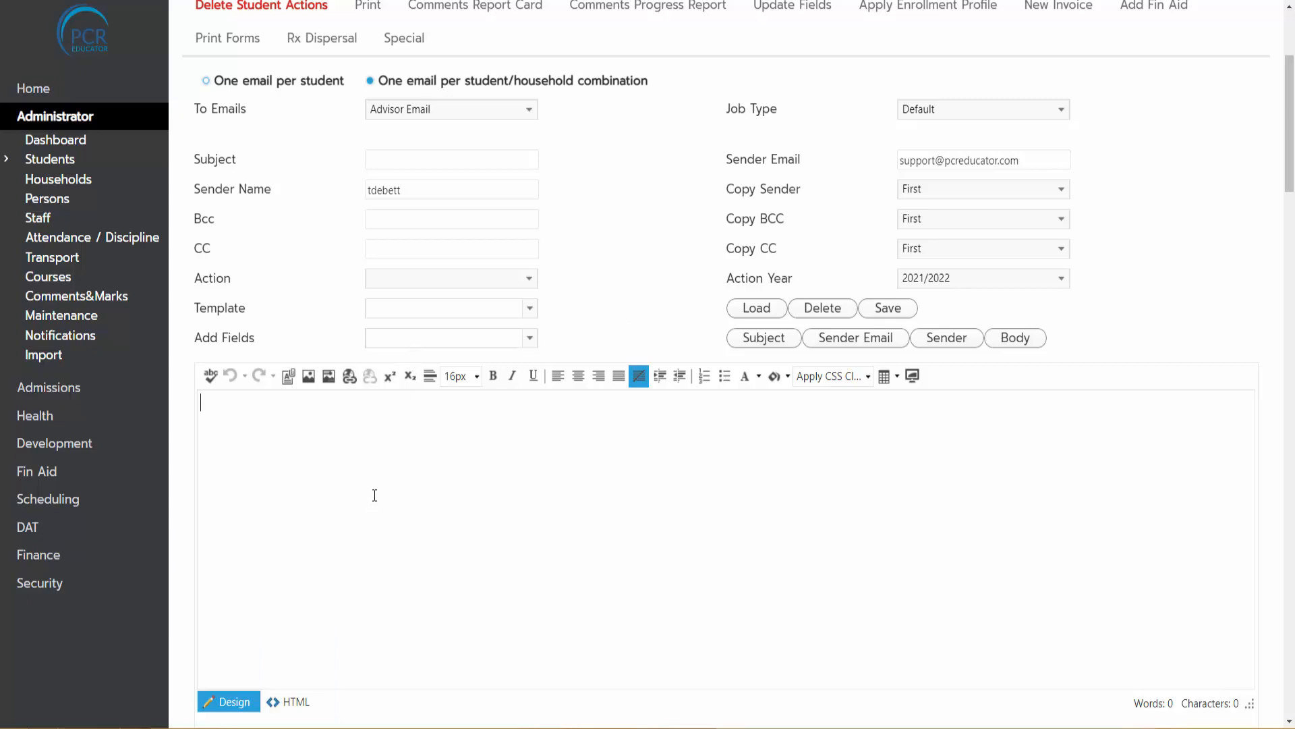
Step: Start the email body with "Dear" and insert the HouseholdName merge field after it
left_click(333, 506)
type("Dear")
left_click(469, 338)
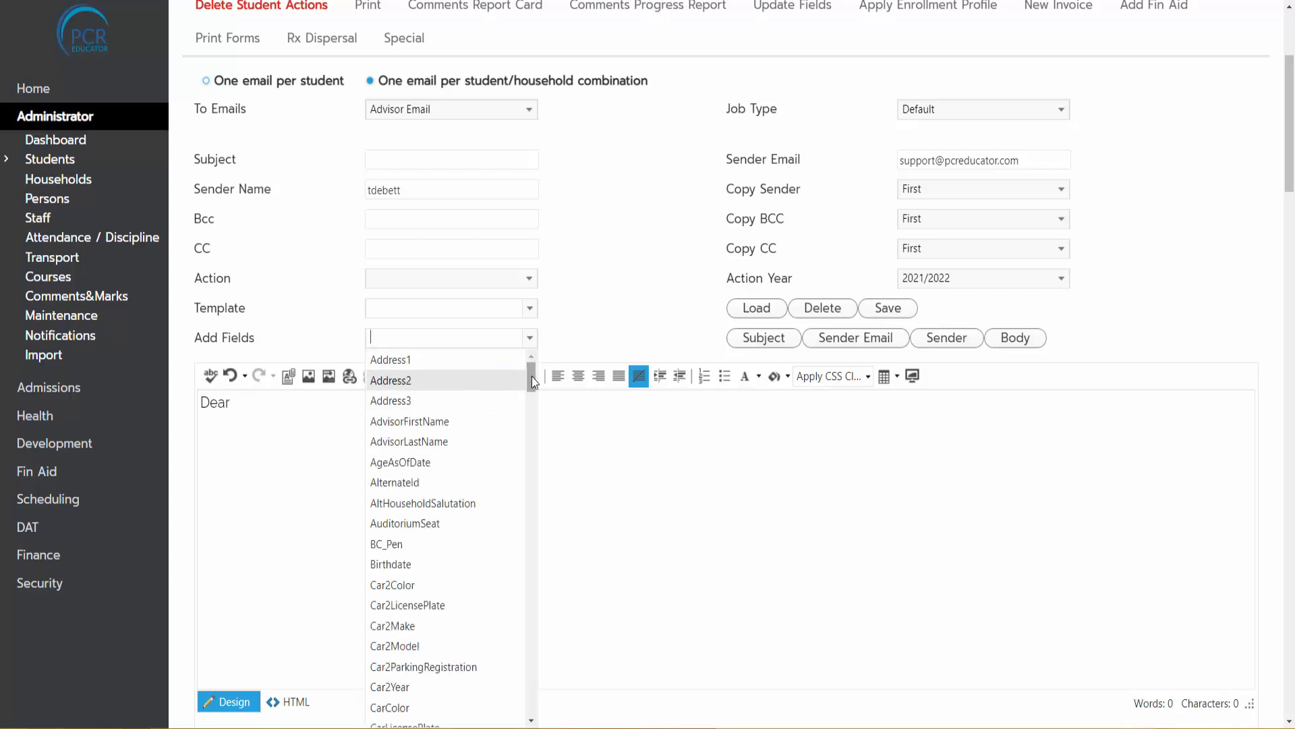
left_click_drag(532, 375, 533, 397)
left_click_drag(533, 427, 533, 570)
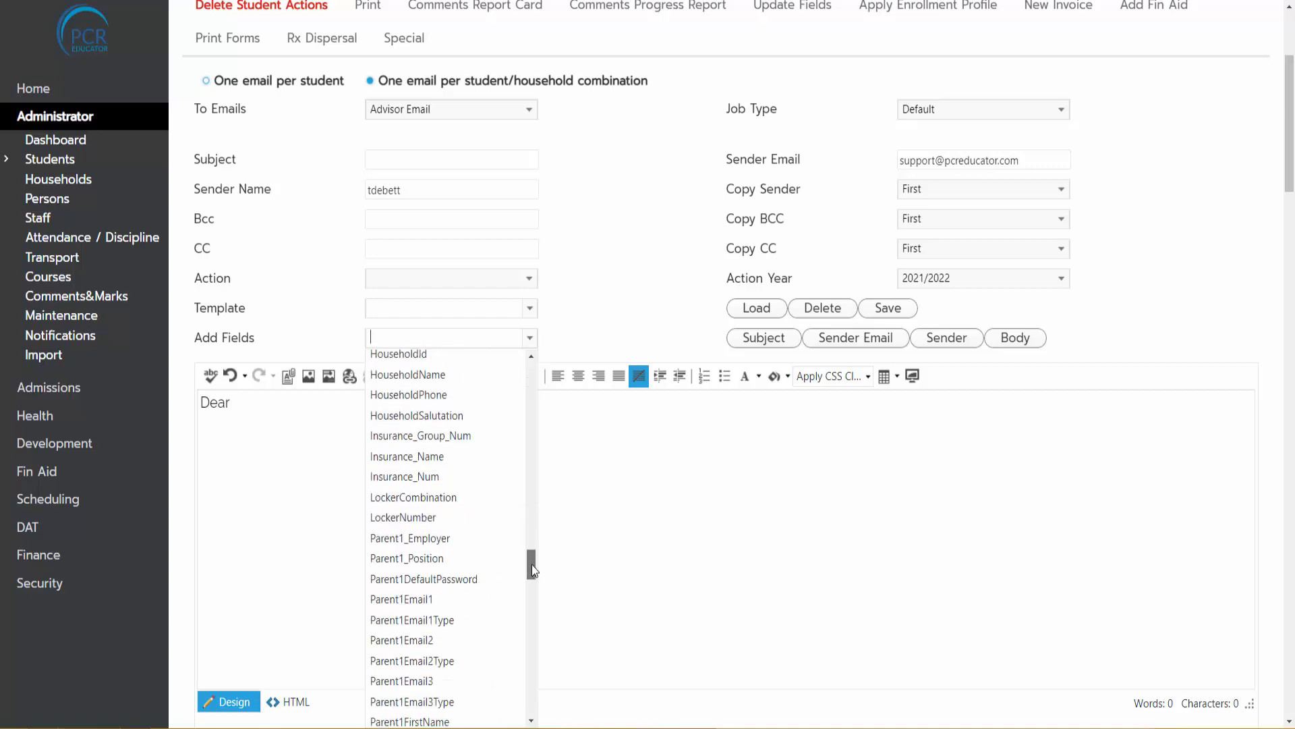
left_click(455, 375)
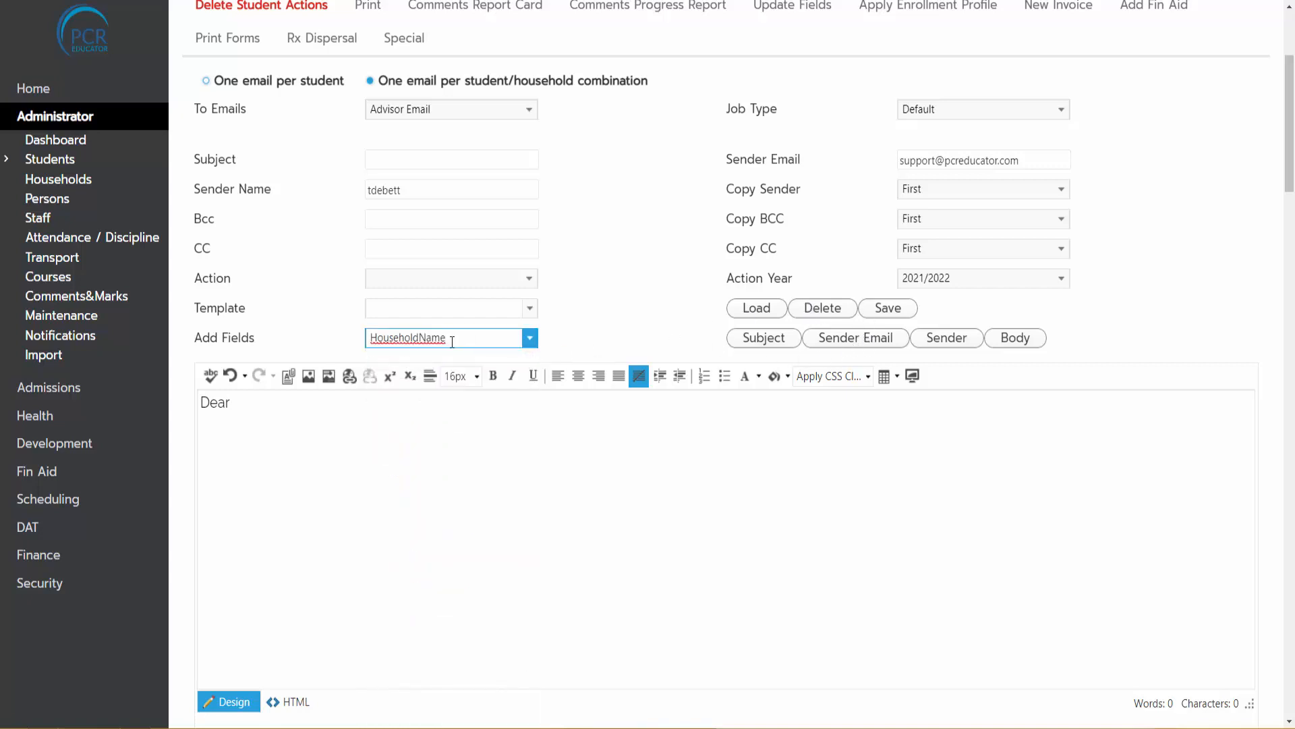
left_click(1015, 340)
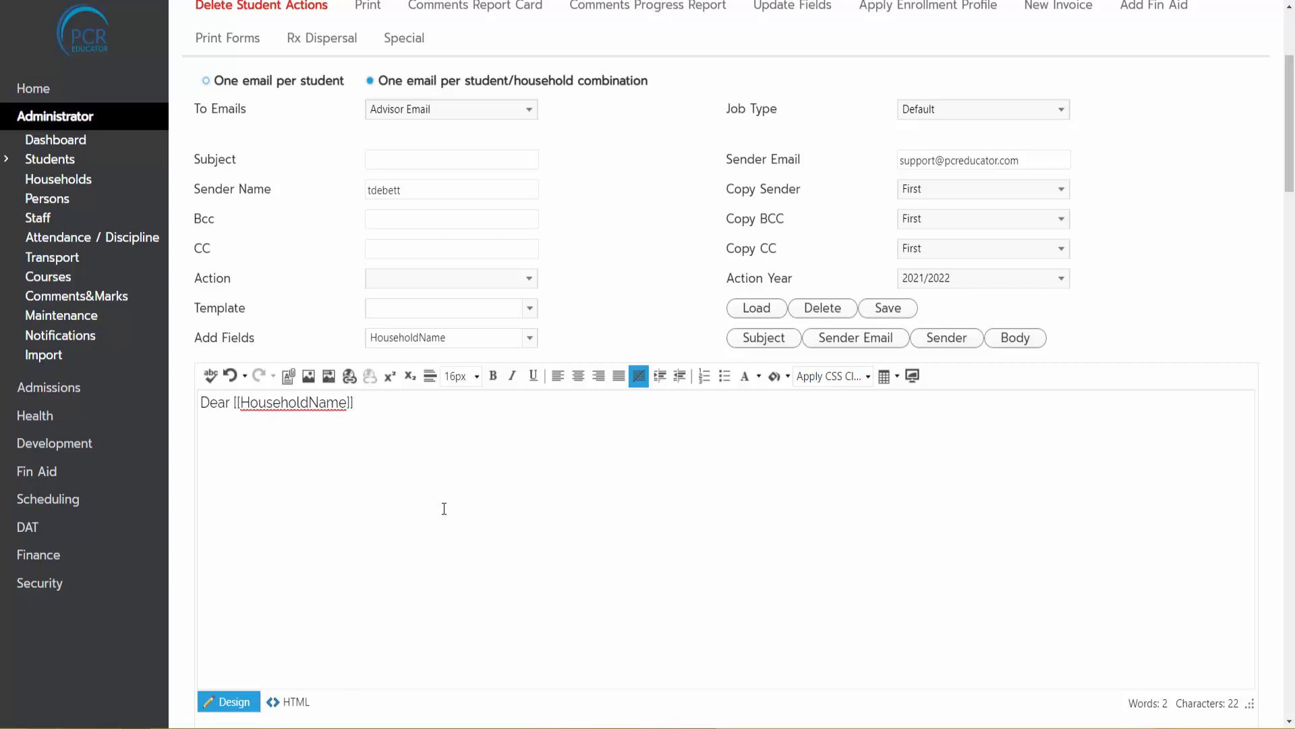
Step: Add a comma after the greeting and begin a new paragraph: "We have parent teacher conferences next week! Please make sure that"
type(",")
key("Return")
type("We have parent te")
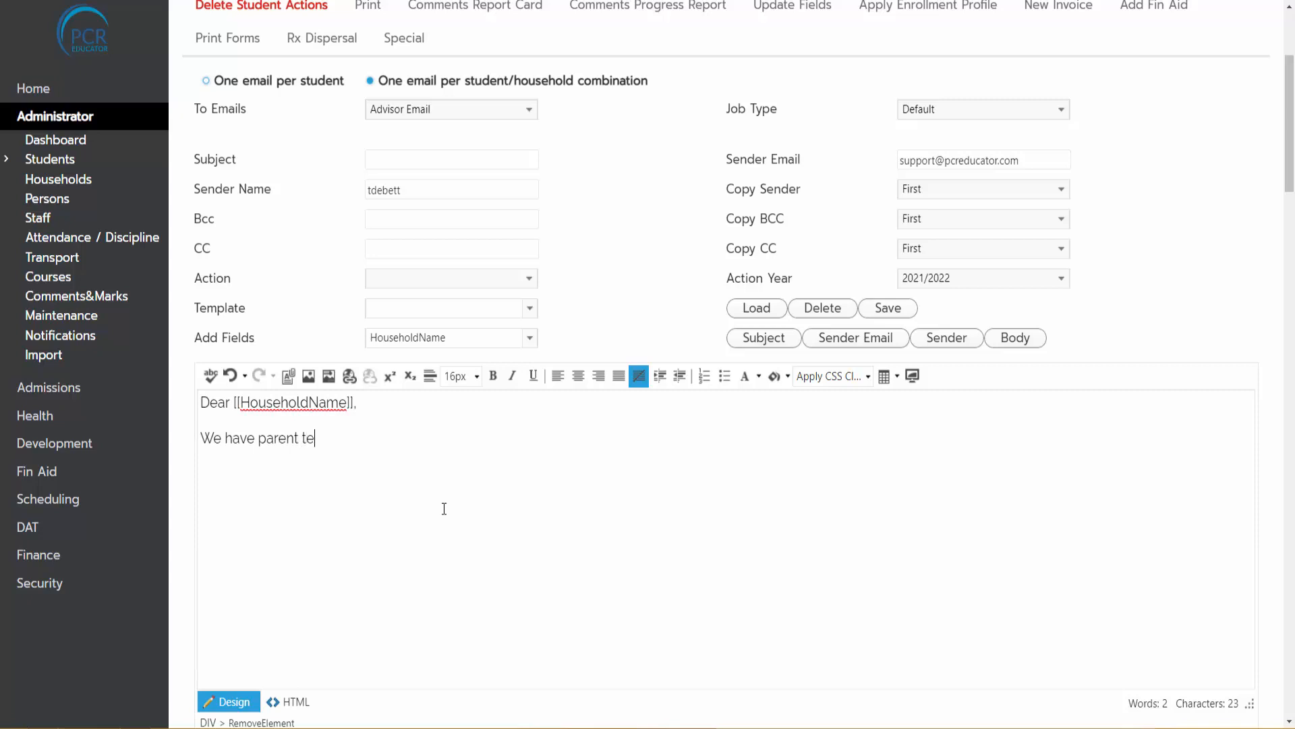
type("acher conferences next week")
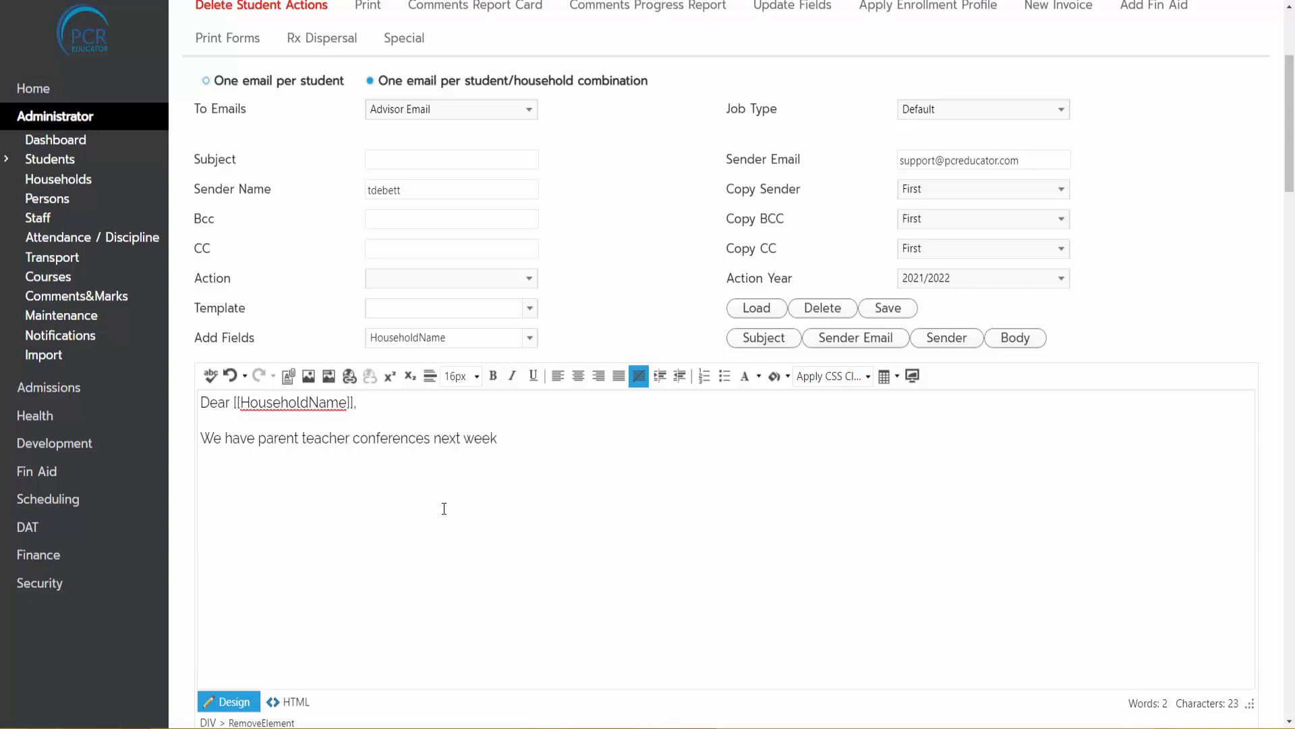
type("!  Please make sure that")
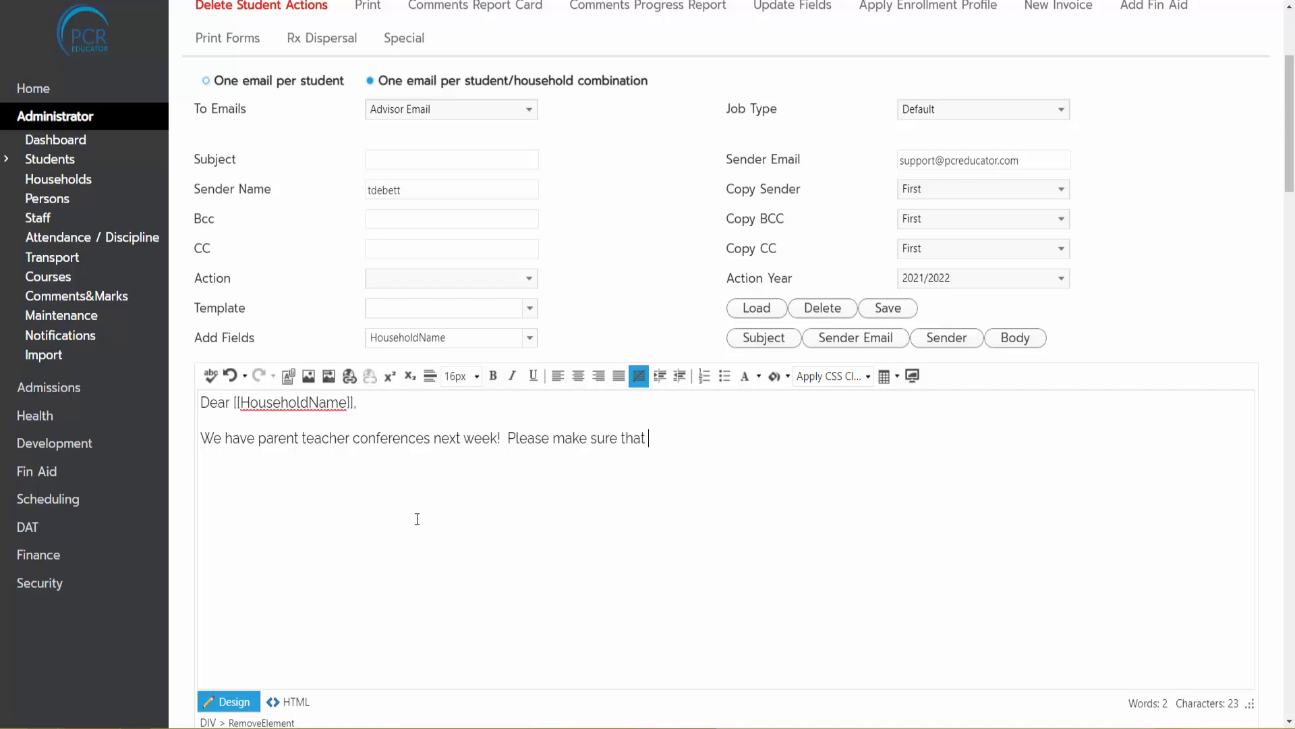
Step: Insert the StudentFirstName merge field at the end of the body text and replace "that" before it with "to sign up"
left_click(440, 335)
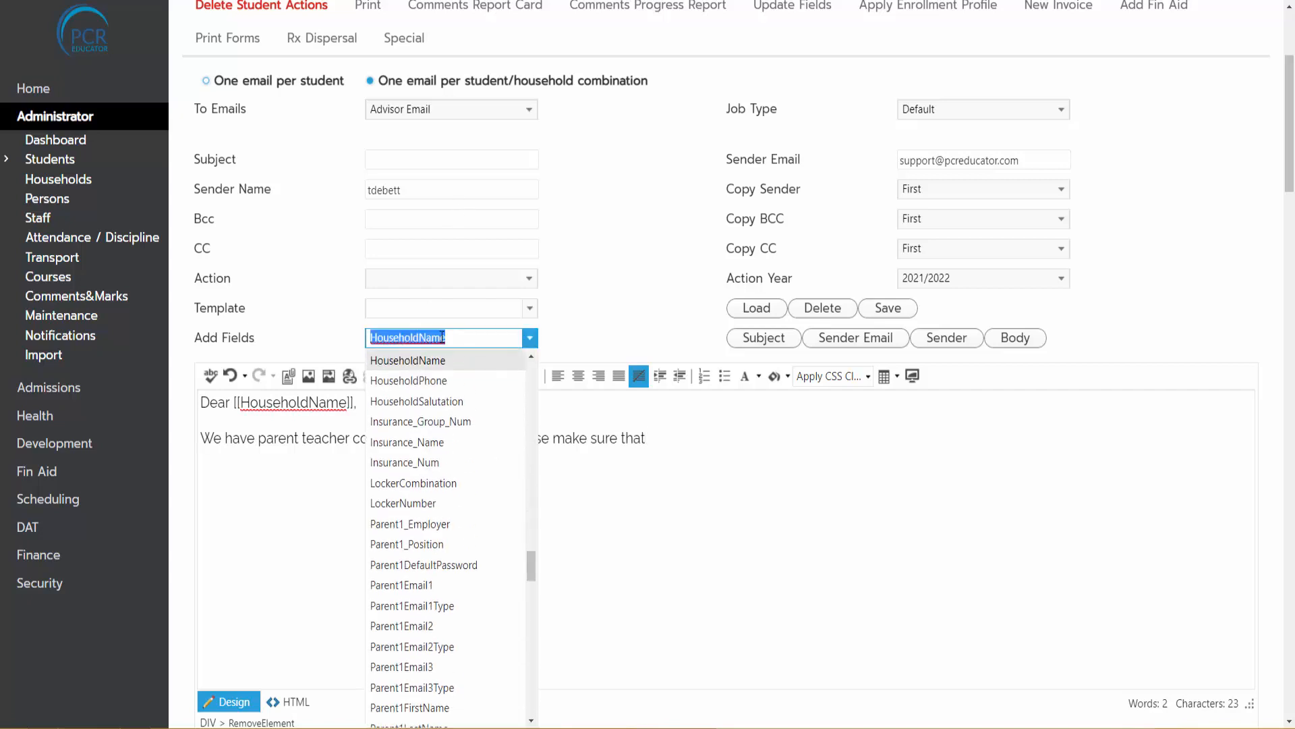
key("BackSpace")
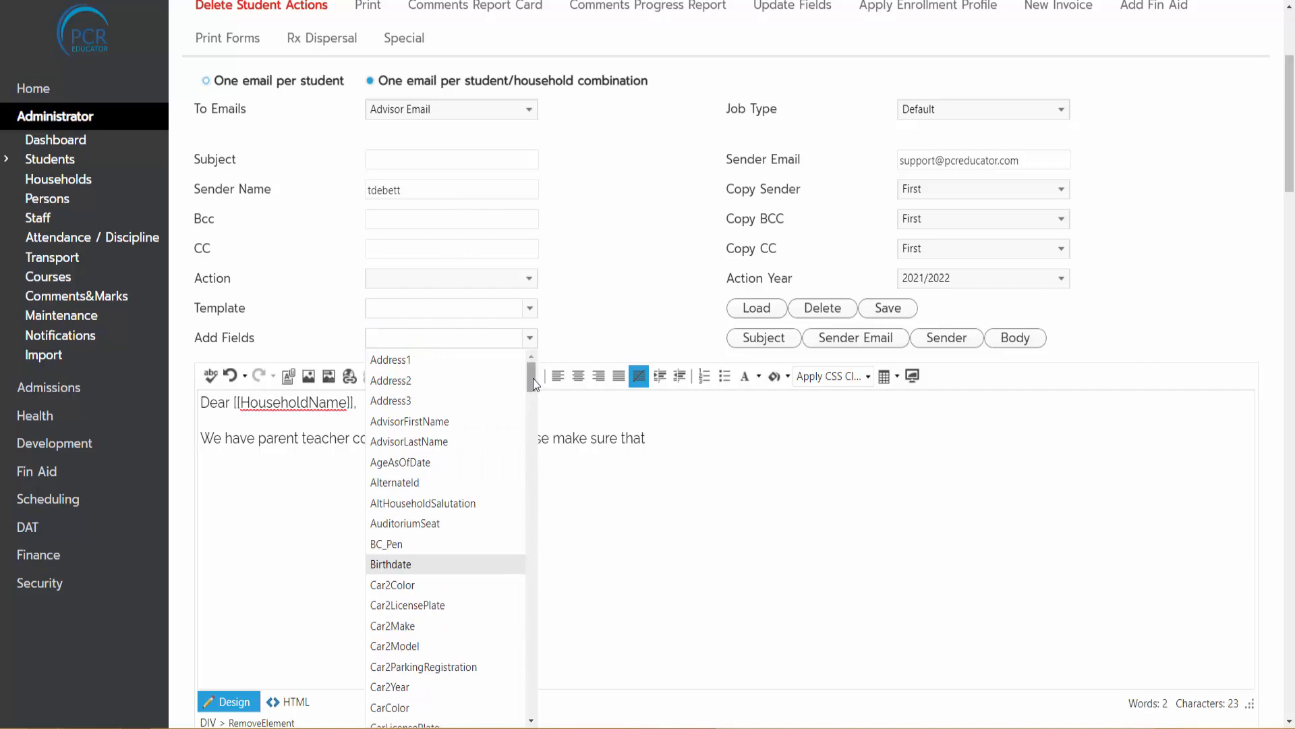
left_click_drag(533, 378, 534, 687)
left_click(462, 664)
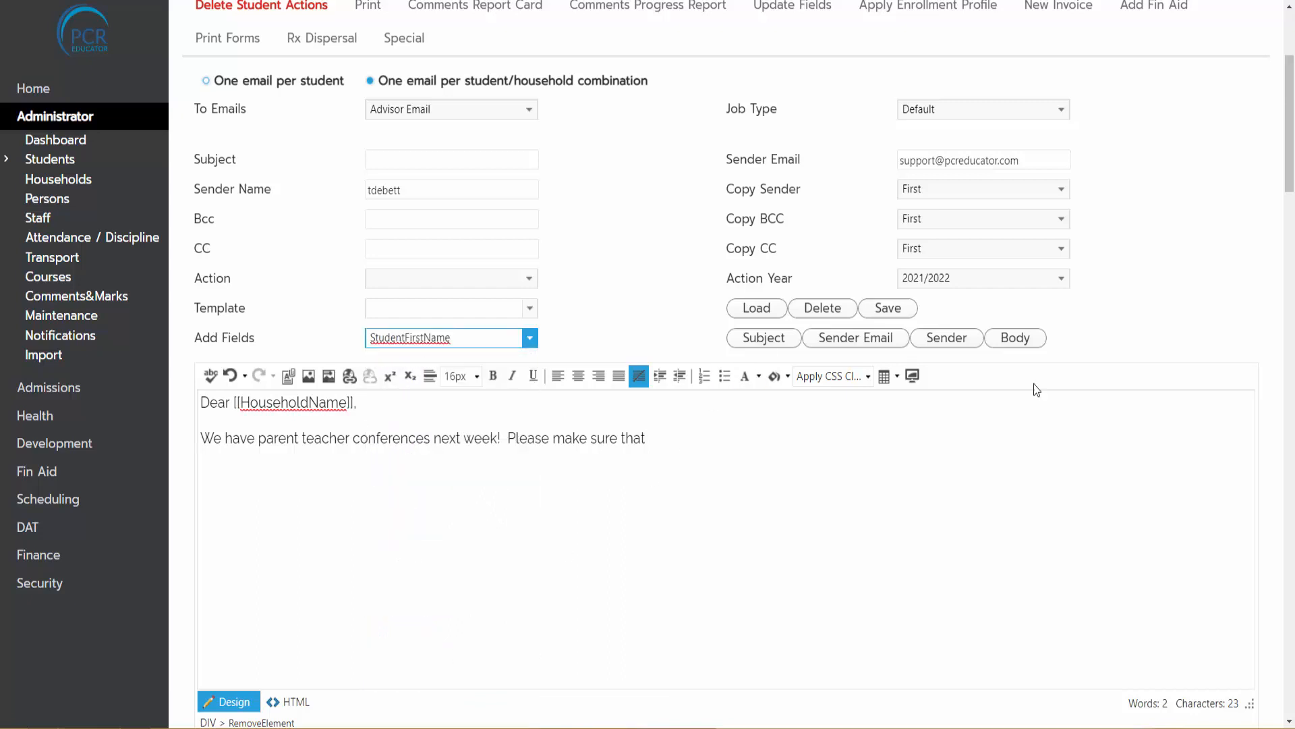
left_click(1017, 339)
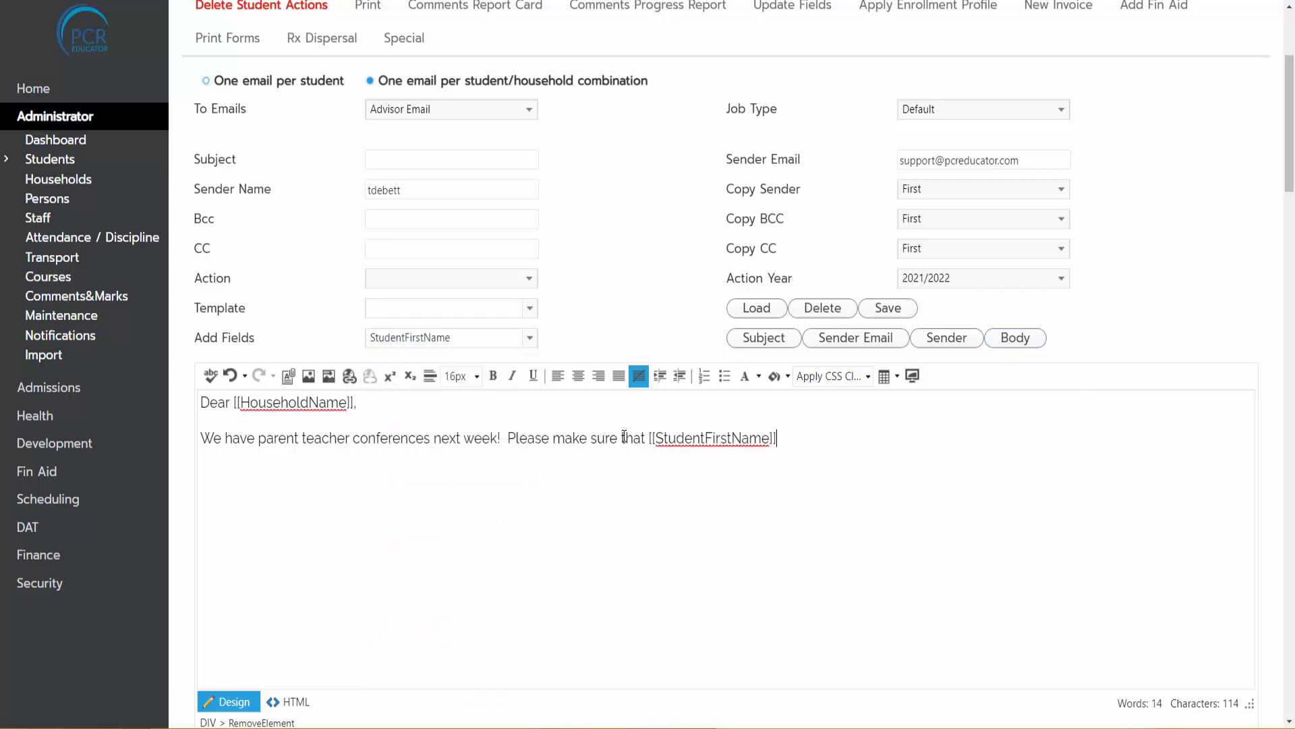
left_click_drag(620, 438, 645, 435)
type("to sign up")
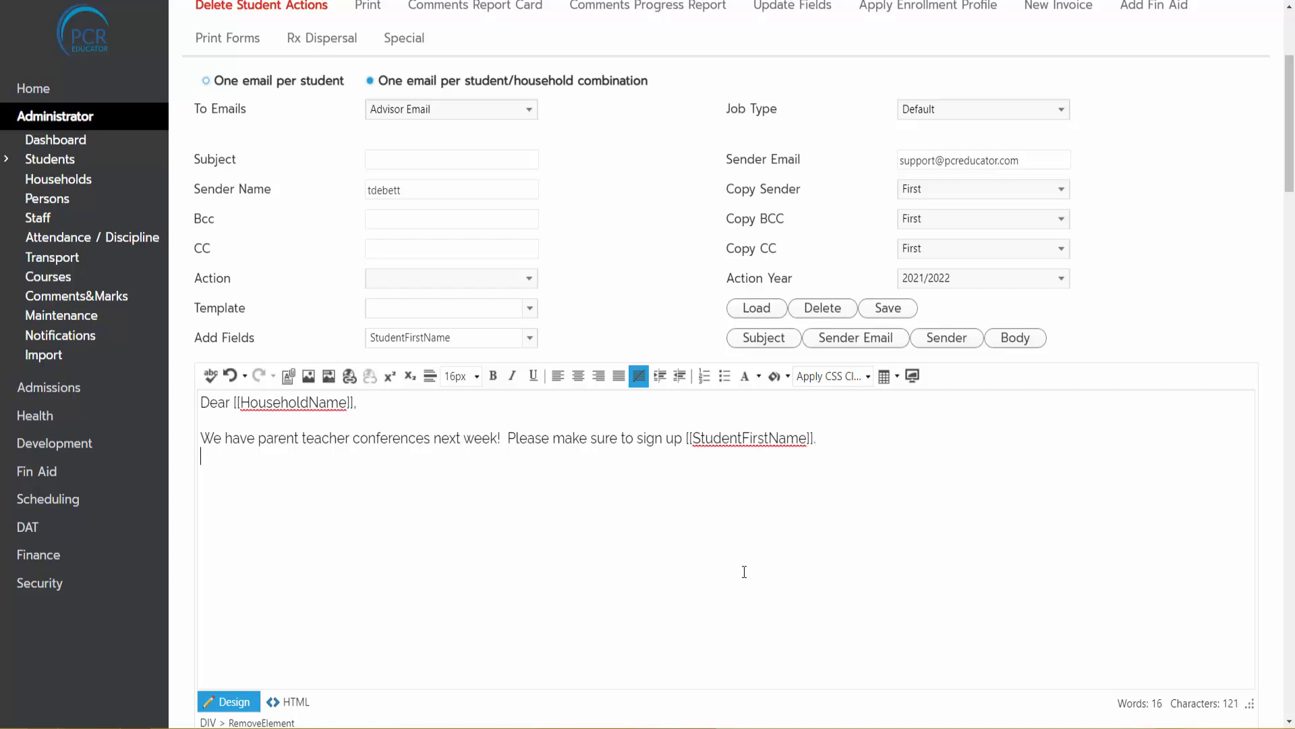
Step: Close the email body with "Thanks," and "Bistmar School", and set the subject to "Parent Teacher Conference"
type("Thanks,")
key("Return")
type("Bistmar School")
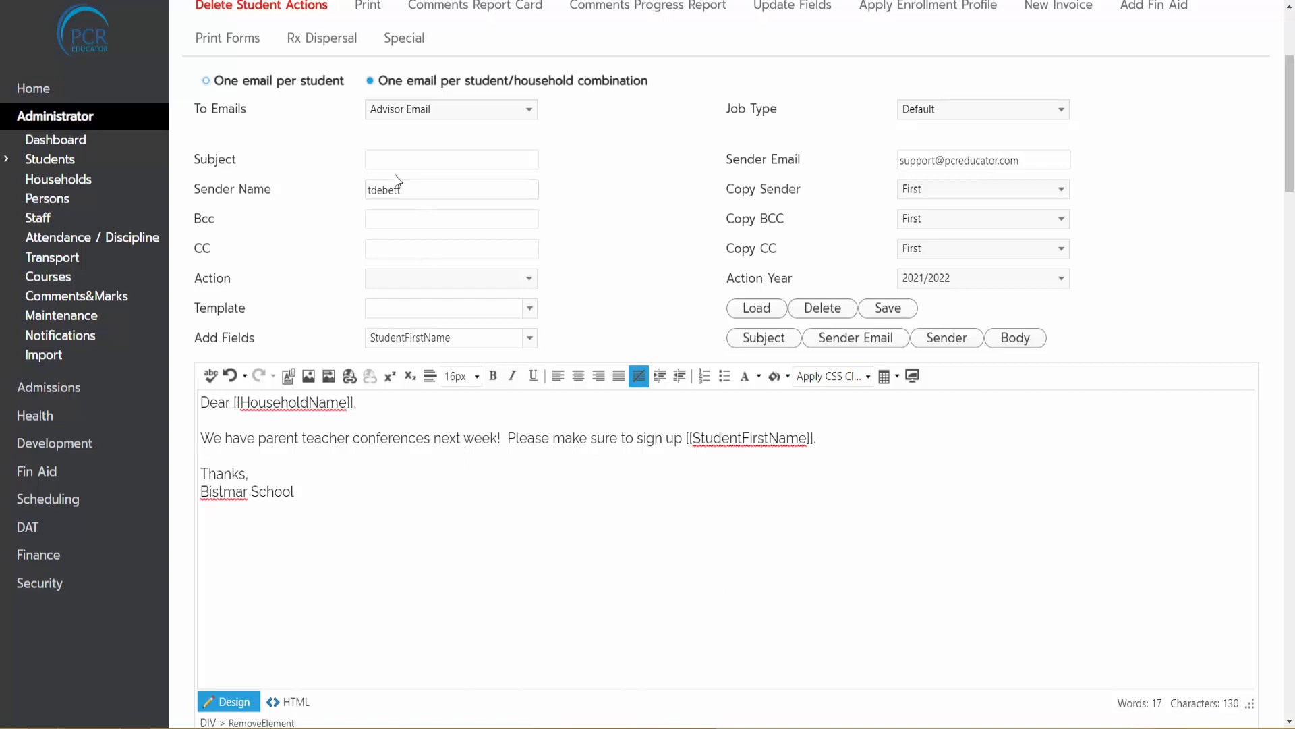
left_click(407, 160)
type("Parent Teacher Conference")
Step: Look through the saved email templates without choosing one
left_click_drag(200, 308, 247, 309)
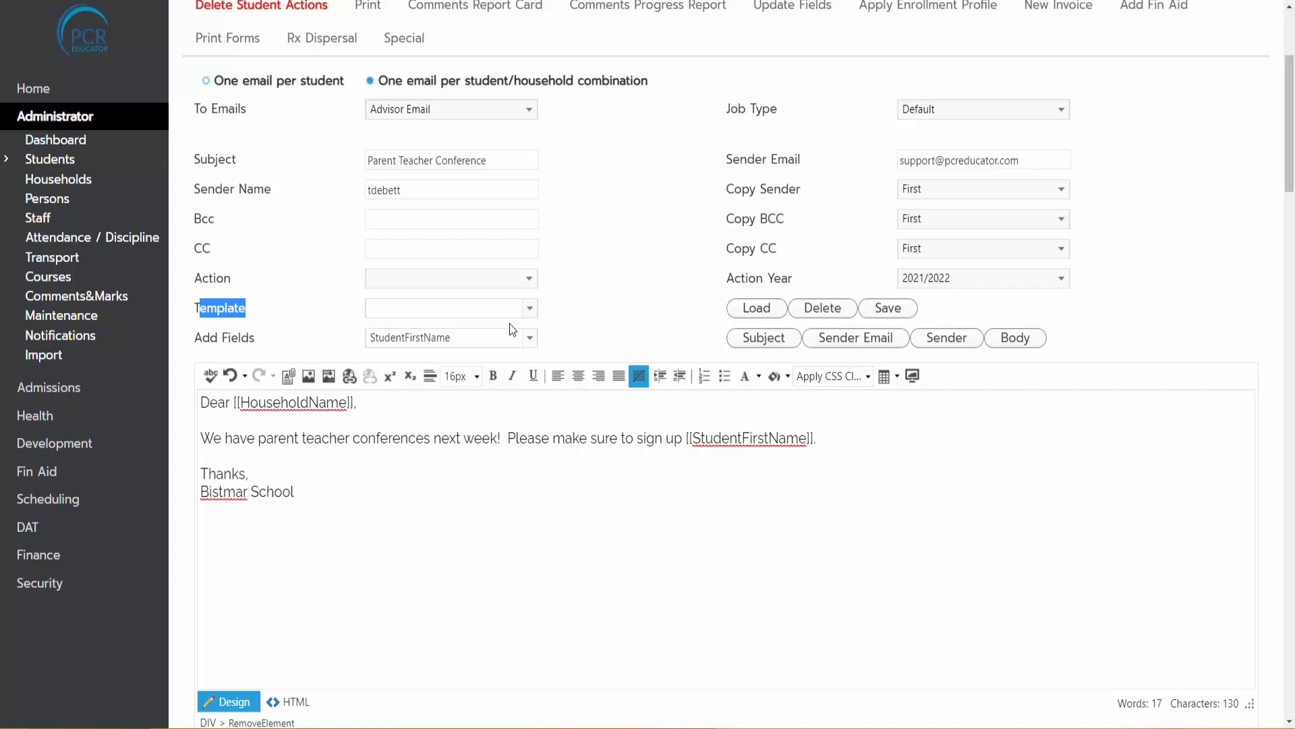
left_click(449, 311)
left_click(449, 310)
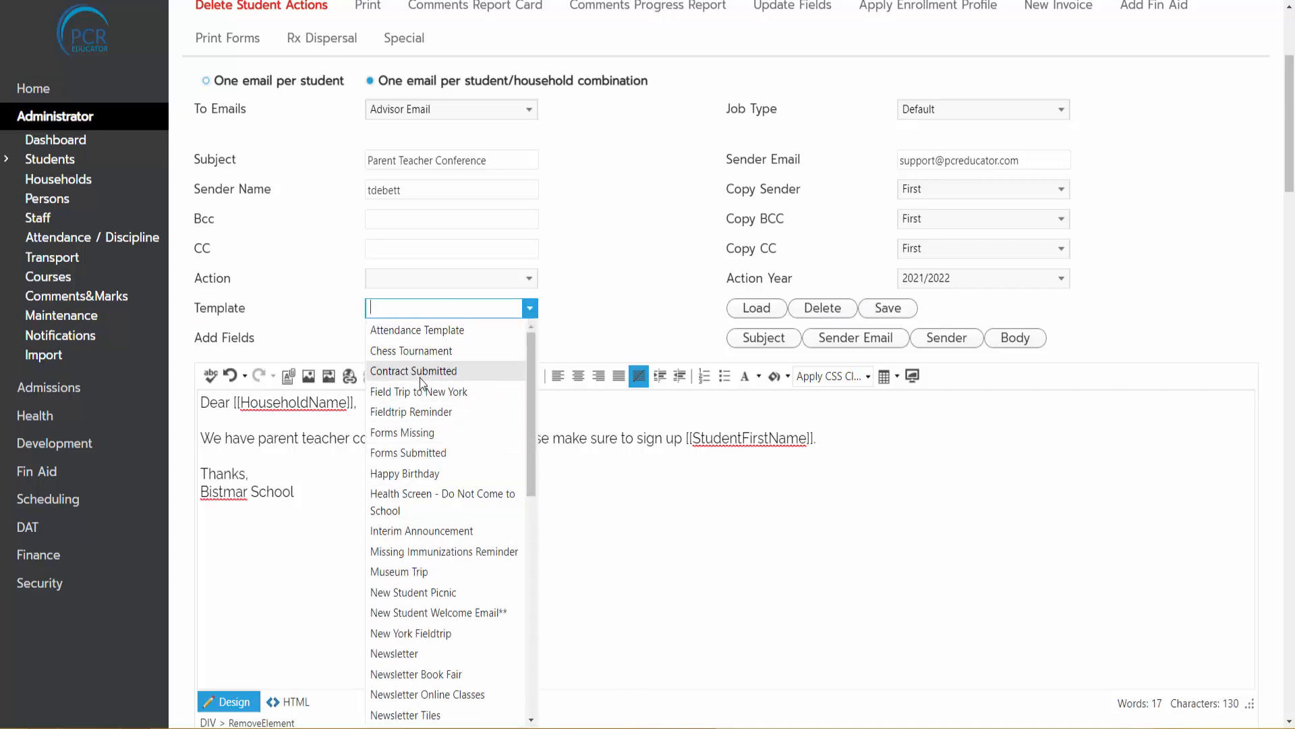
left_click(741, 561)
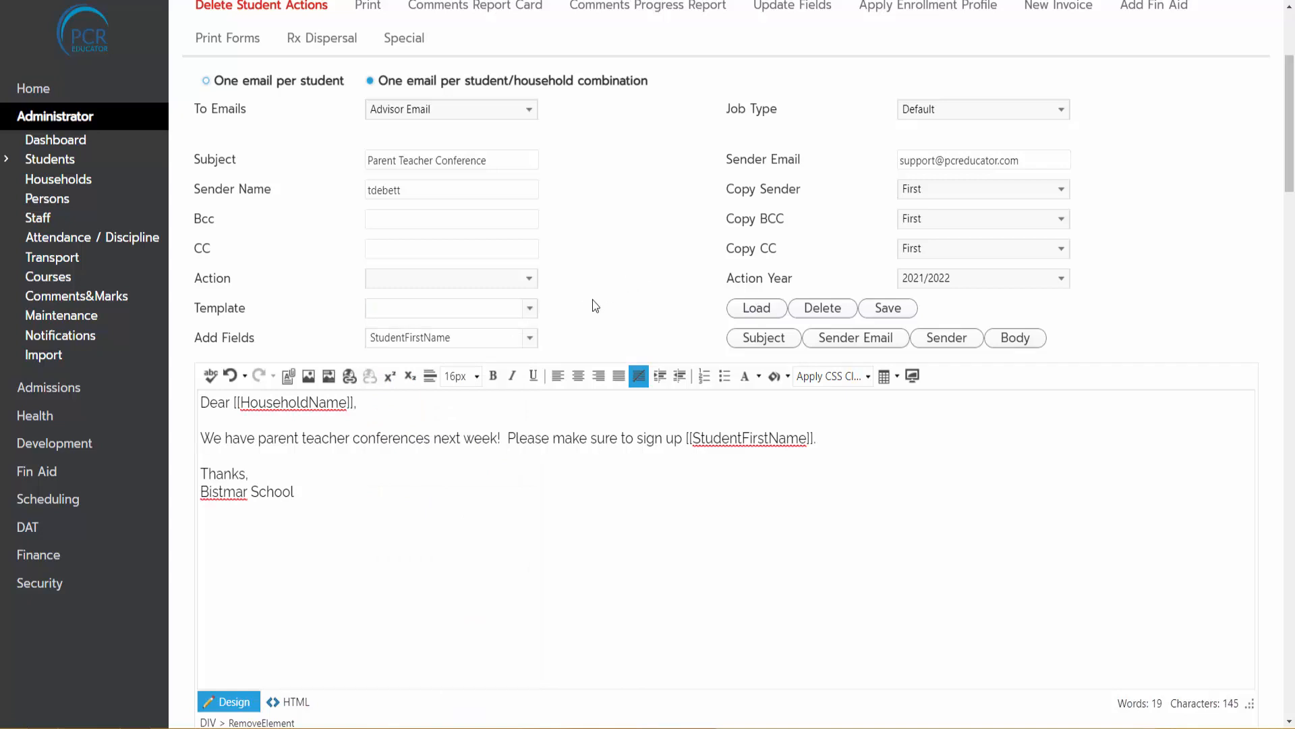
Step: Preview the merged emails and check the household name and student first name in each selected student's message
left_click_drag(1289, 162, 1289, 252)
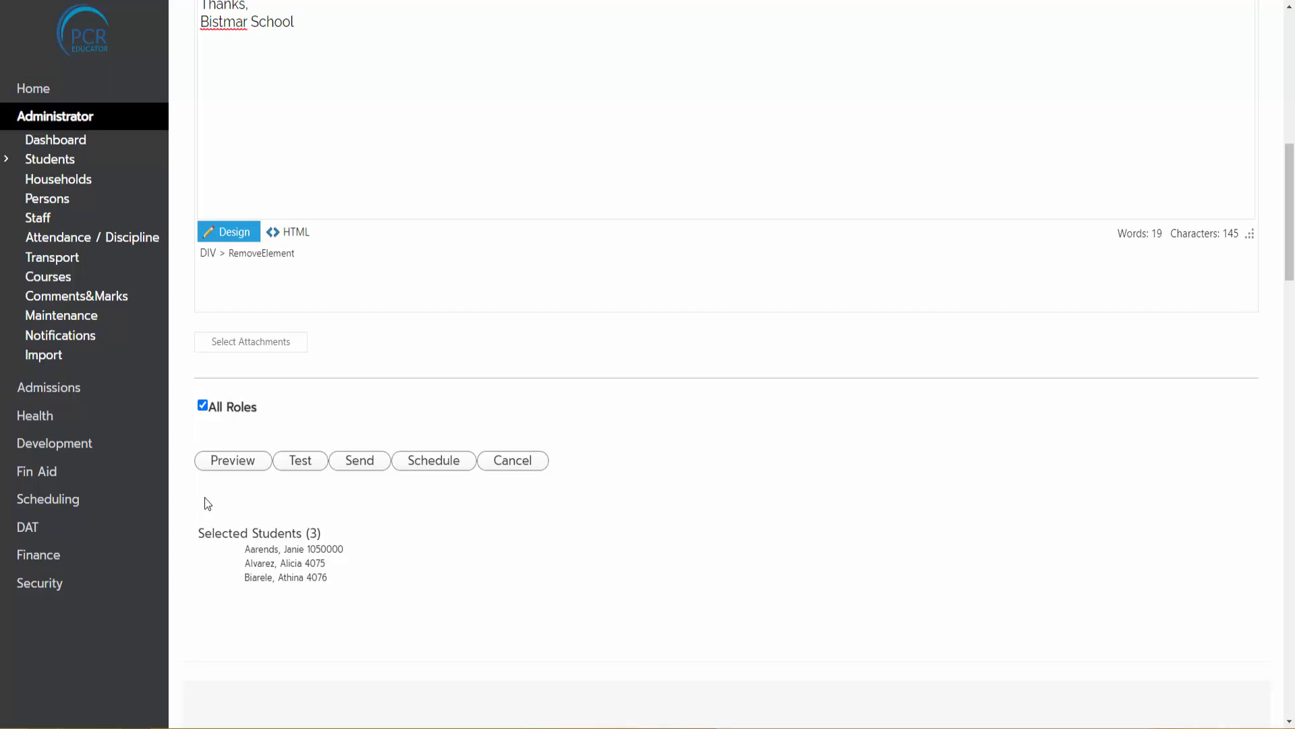
left_click(233, 462)
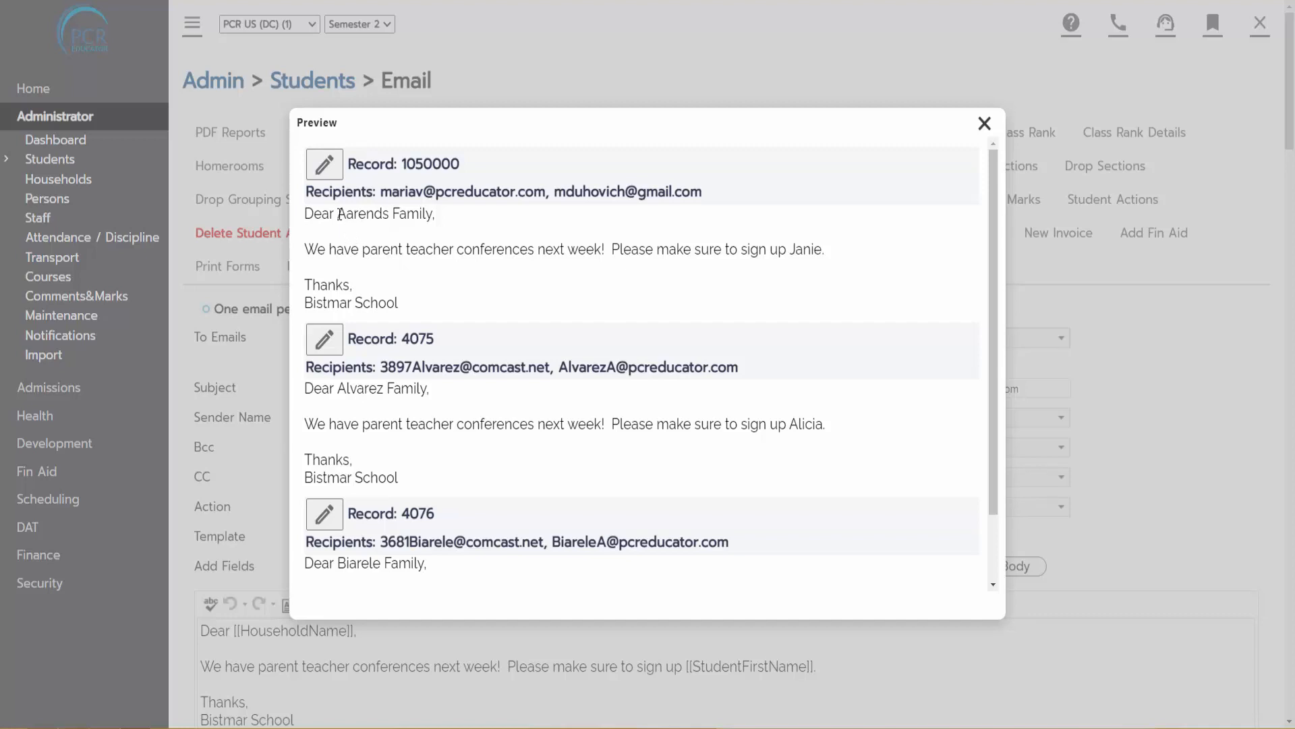
left_click_drag(338, 214, 434, 219)
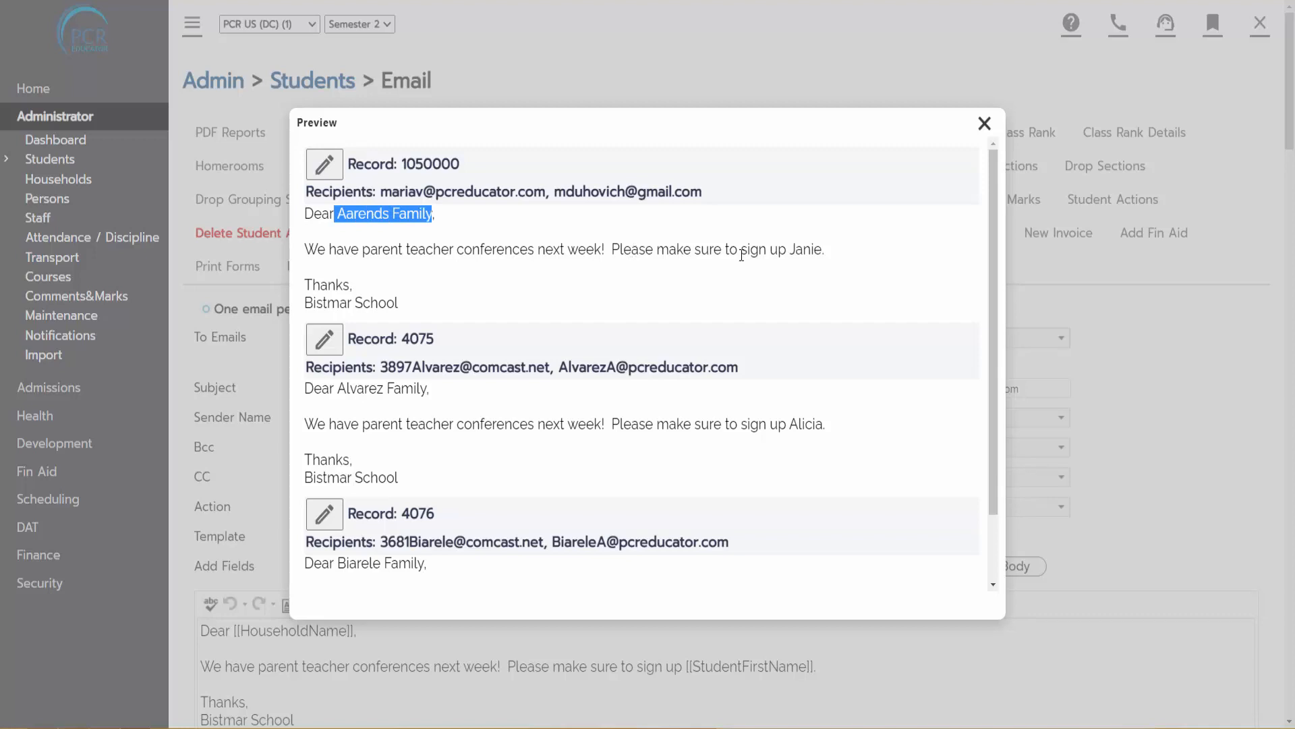
scroll(851, 278, "down", 2)
left_click(657, 342)
triple_click(810, 344)
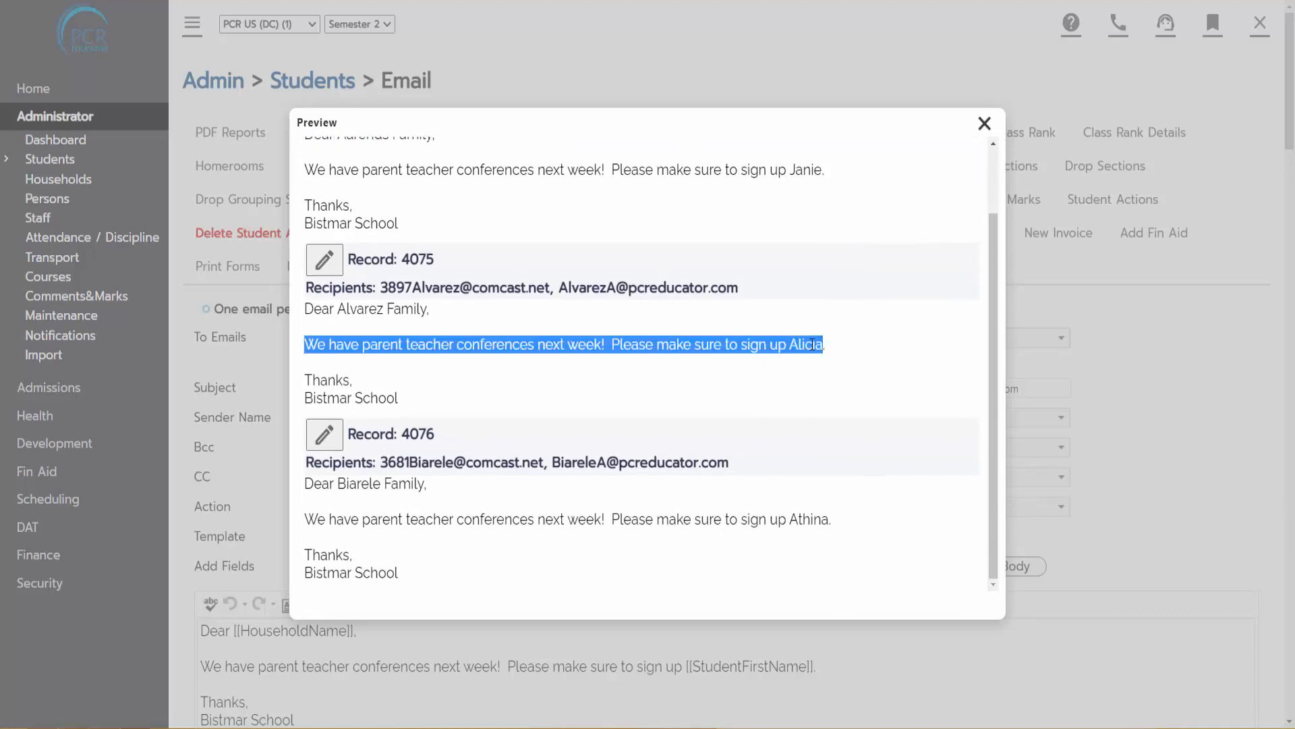
left_click(814, 345)
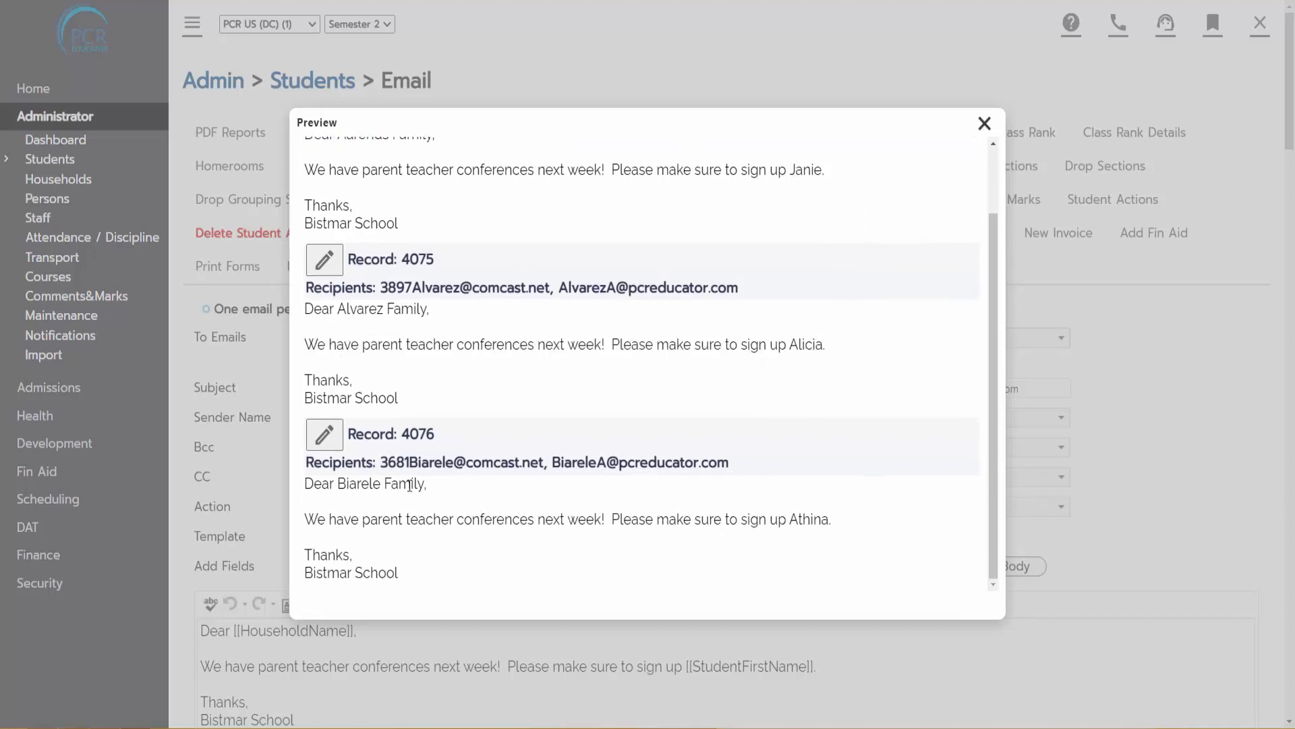
left_click_drag(750, 519, 824, 509)
left_click(825, 509)
scroll(841, 448, "up", 1)
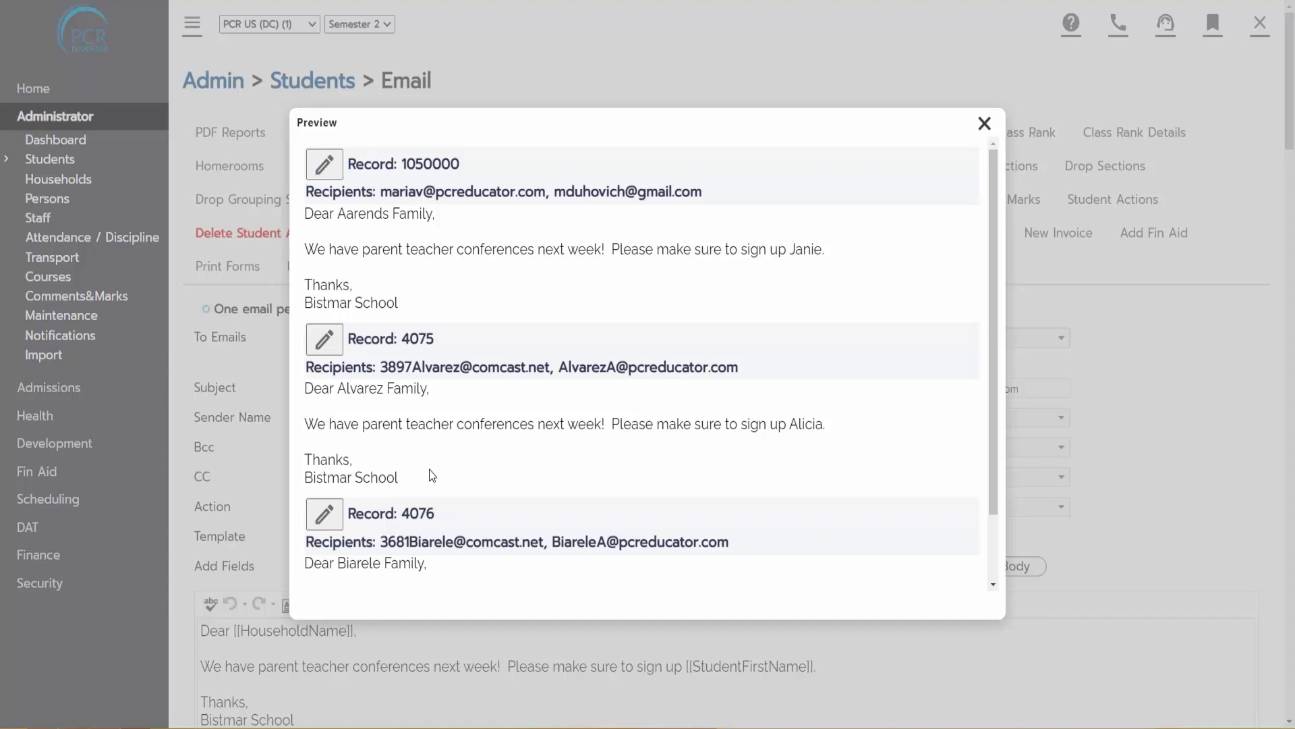
scroll(607, 418, "down", 1)
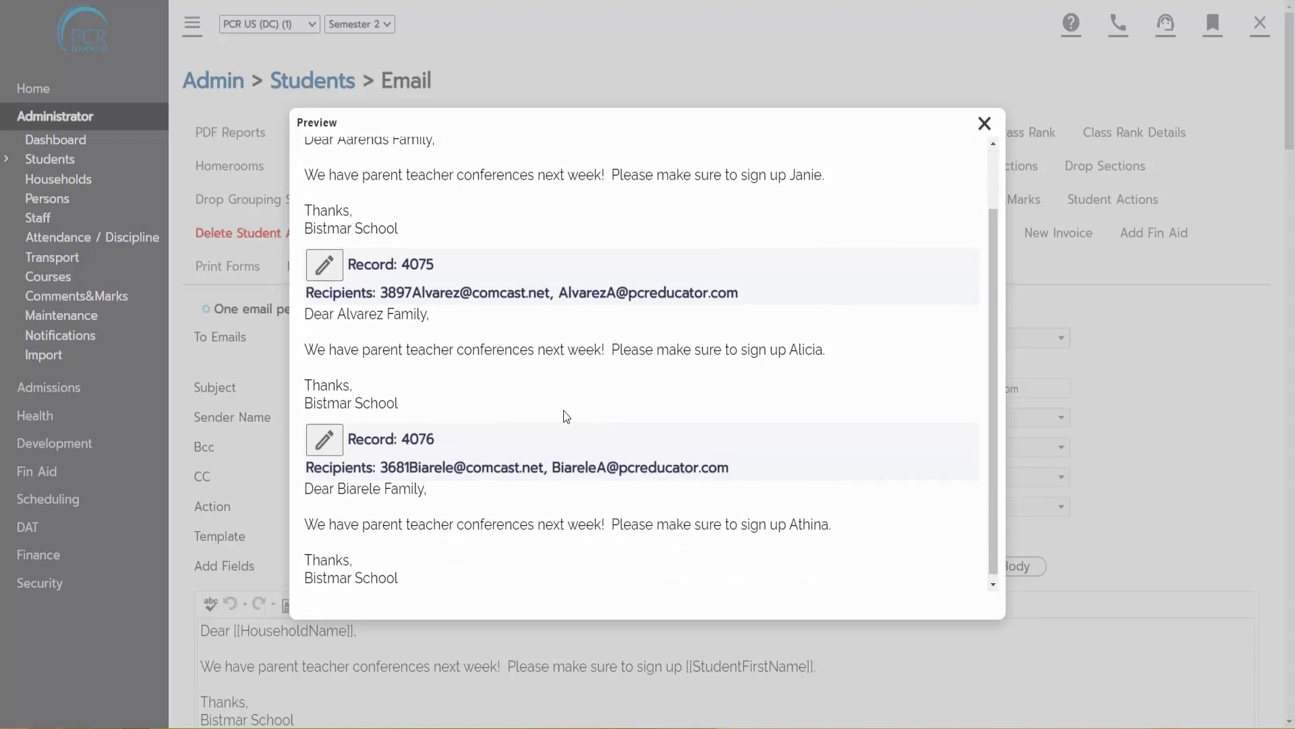
Step: Open the second previewed message for individual editing, look over its text, and close the editor and preview without saving
left_click(325, 266)
left_click_drag(455, 309, 314, 206)
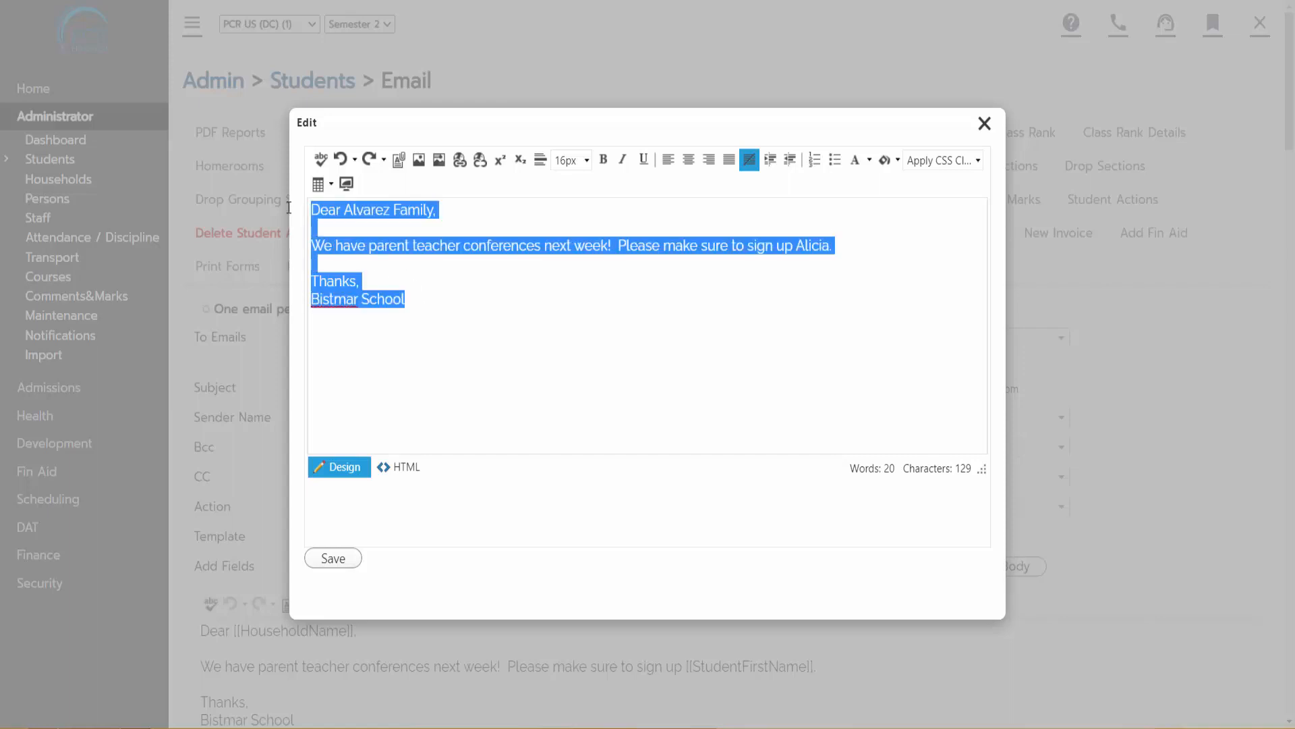
left_click(552, 328)
left_click(985, 123)
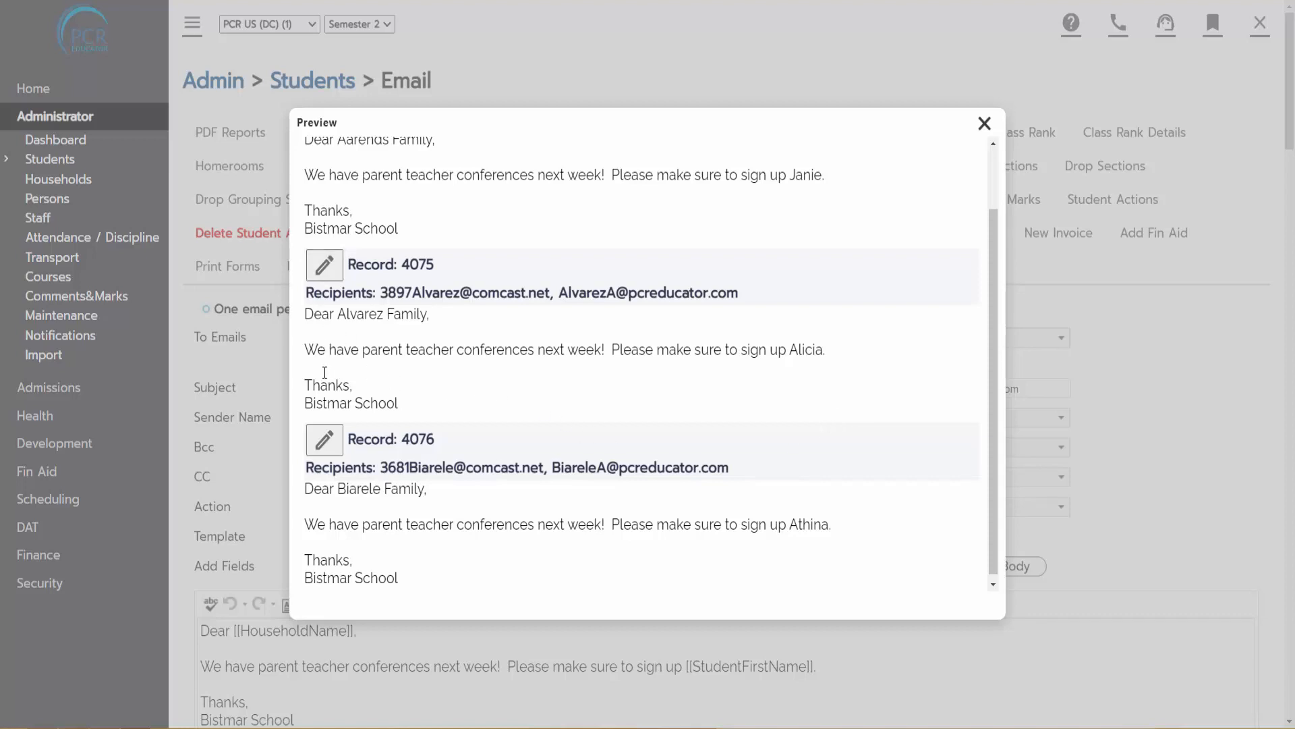
left_click(985, 123)
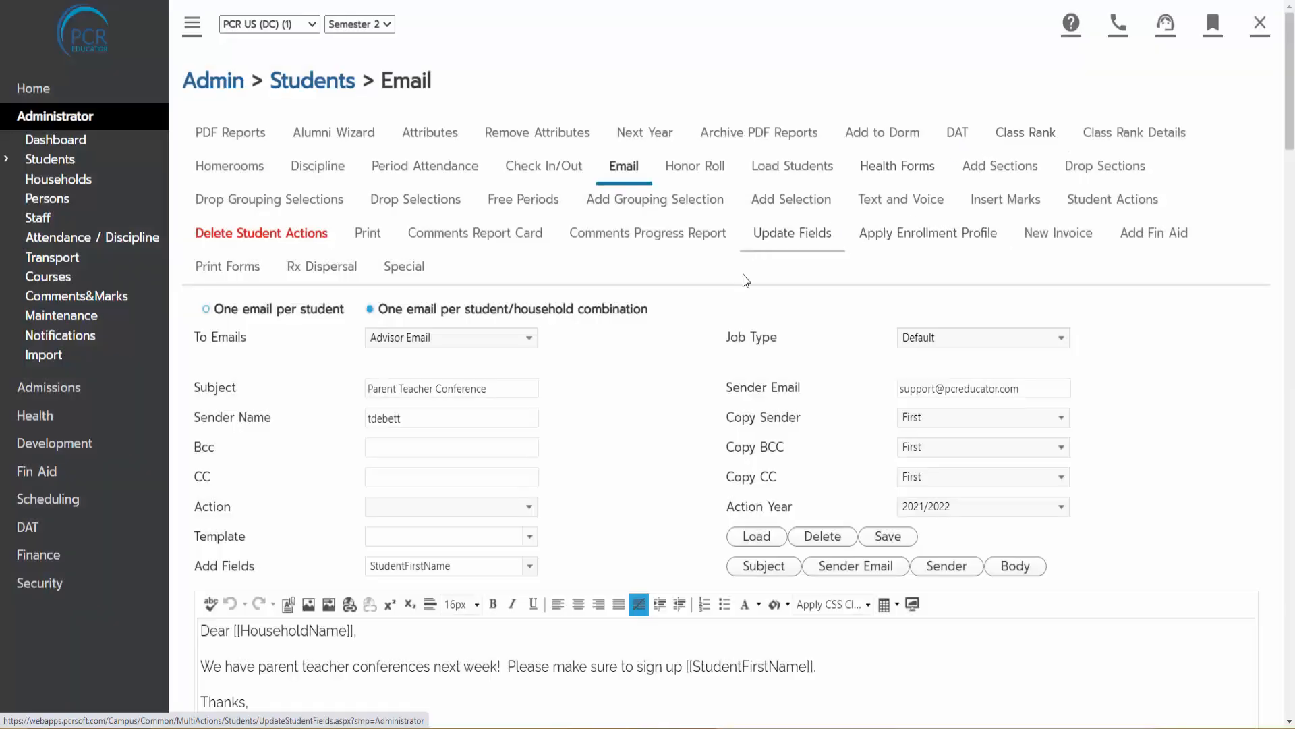
Step: Try scheduling the email for 4/20/2022 2:00 PM, and close the schedule without finishing it
scroll(747, 315, "down", 8)
scroll(814, 581, "down", 2)
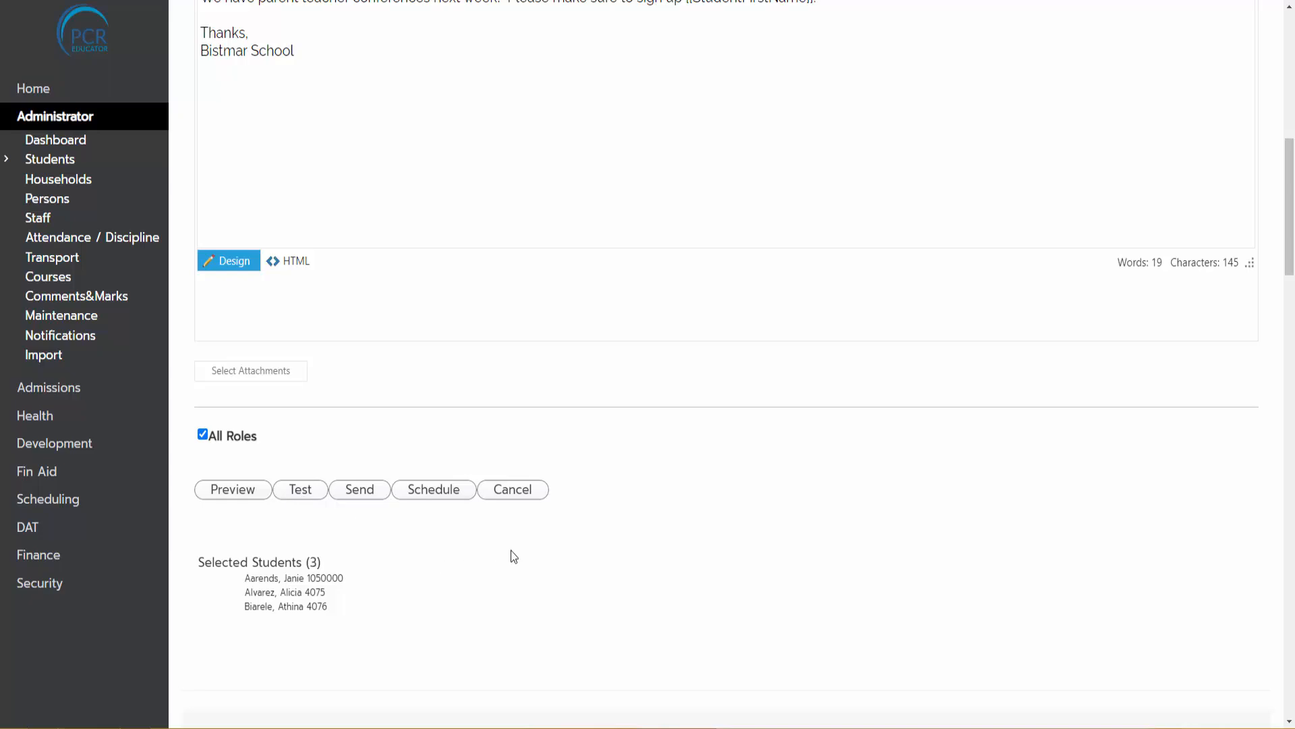
scroll(728, 424, "up", 9)
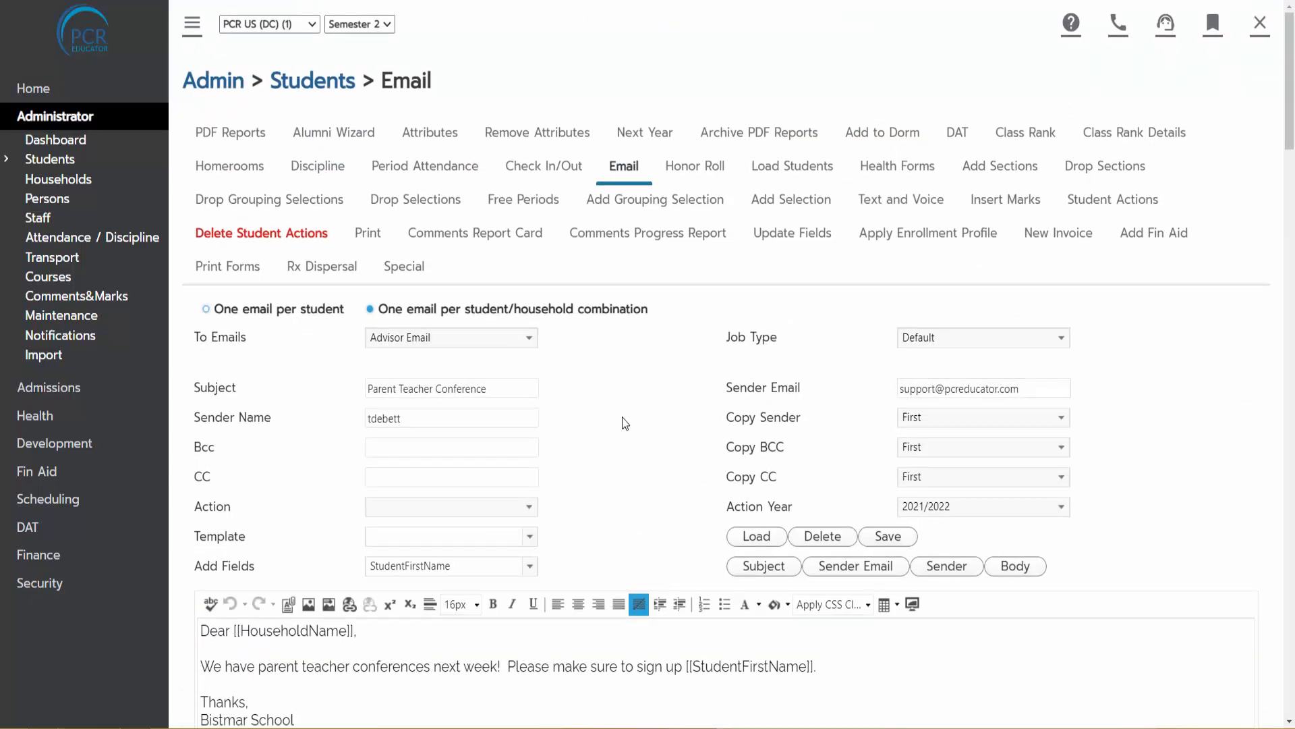
scroll(657, 402, "down", 10)
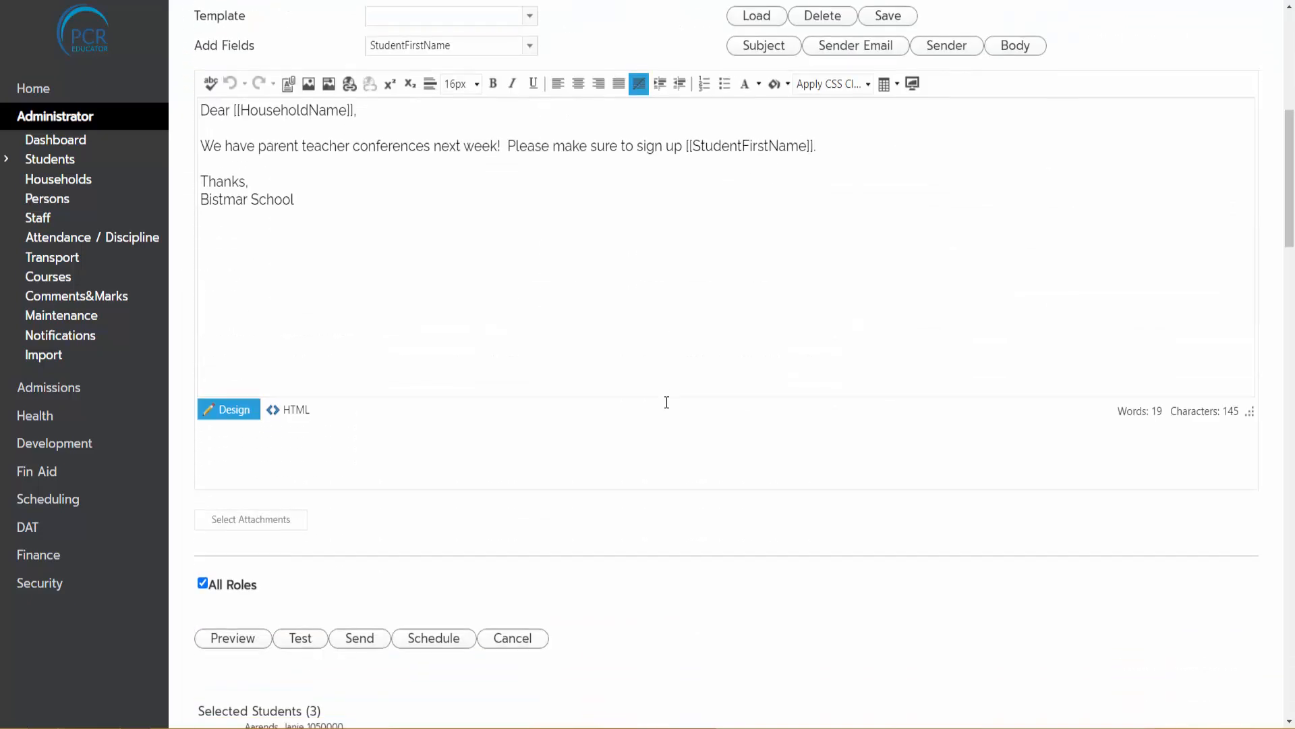
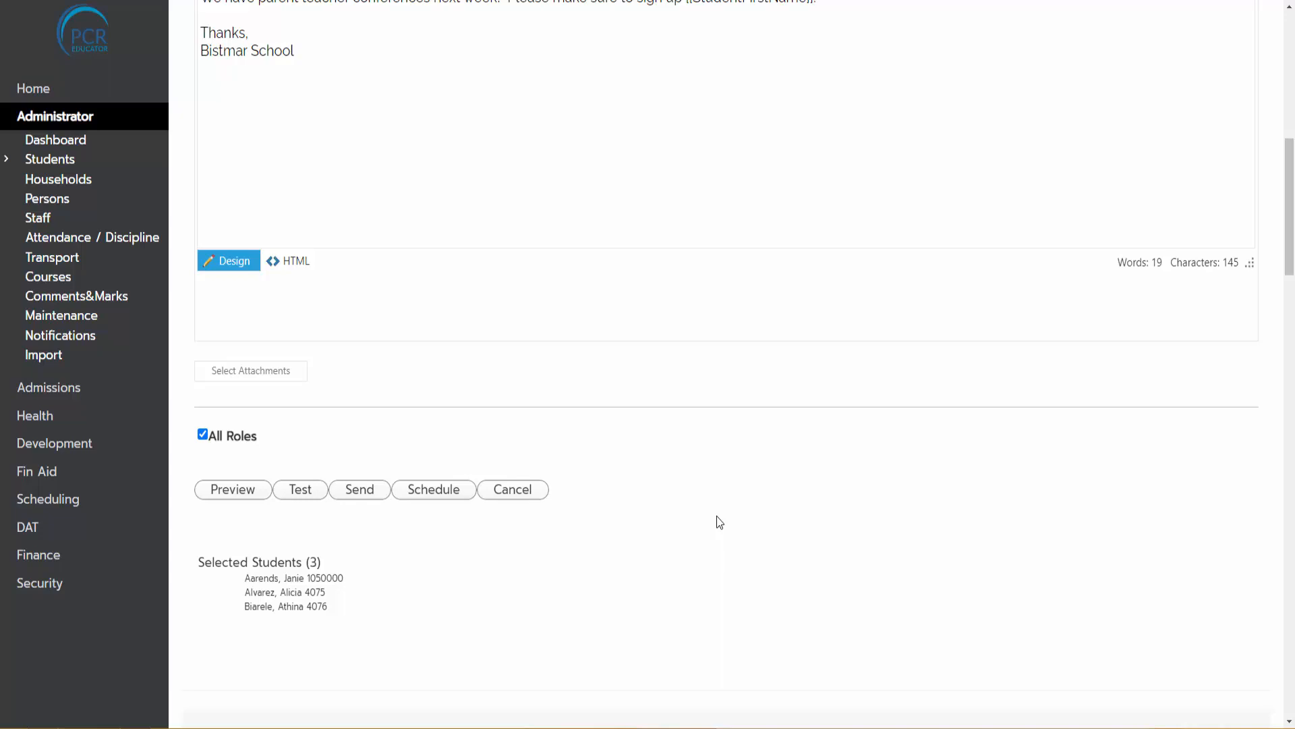
left_click(443, 488)
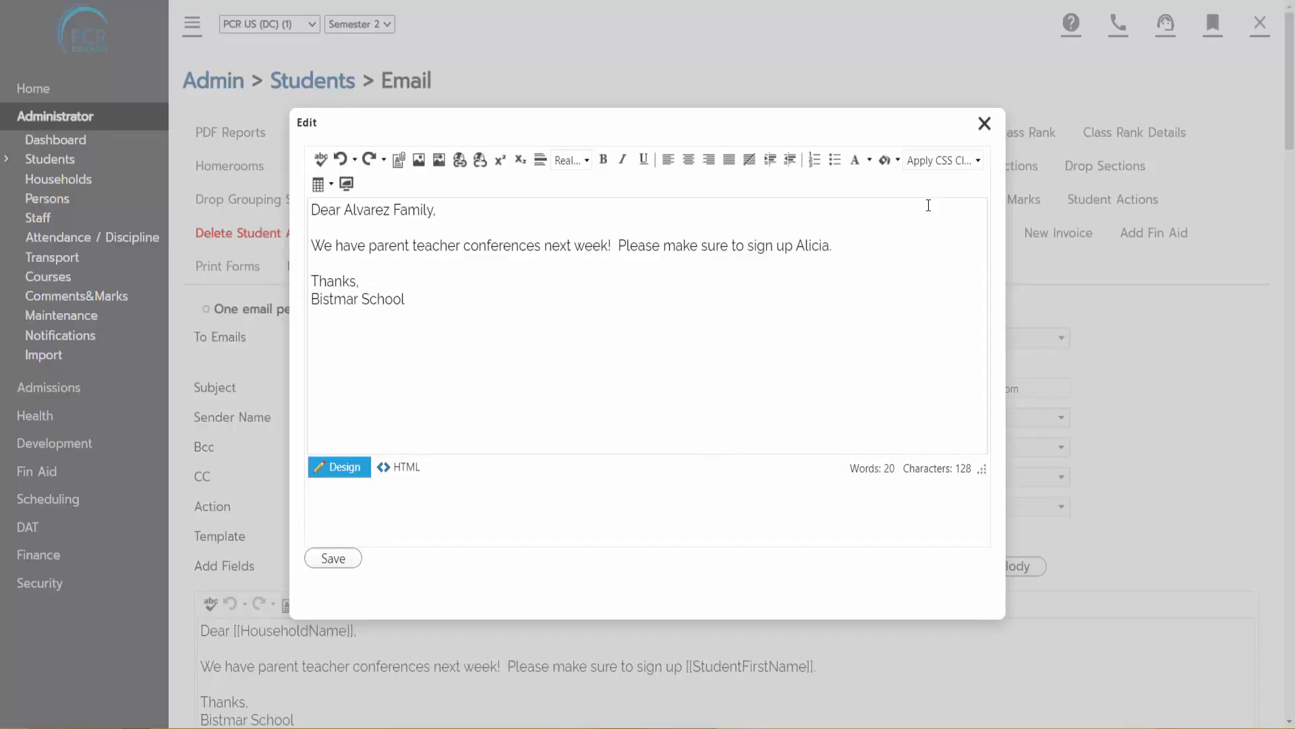
left_click(985, 123)
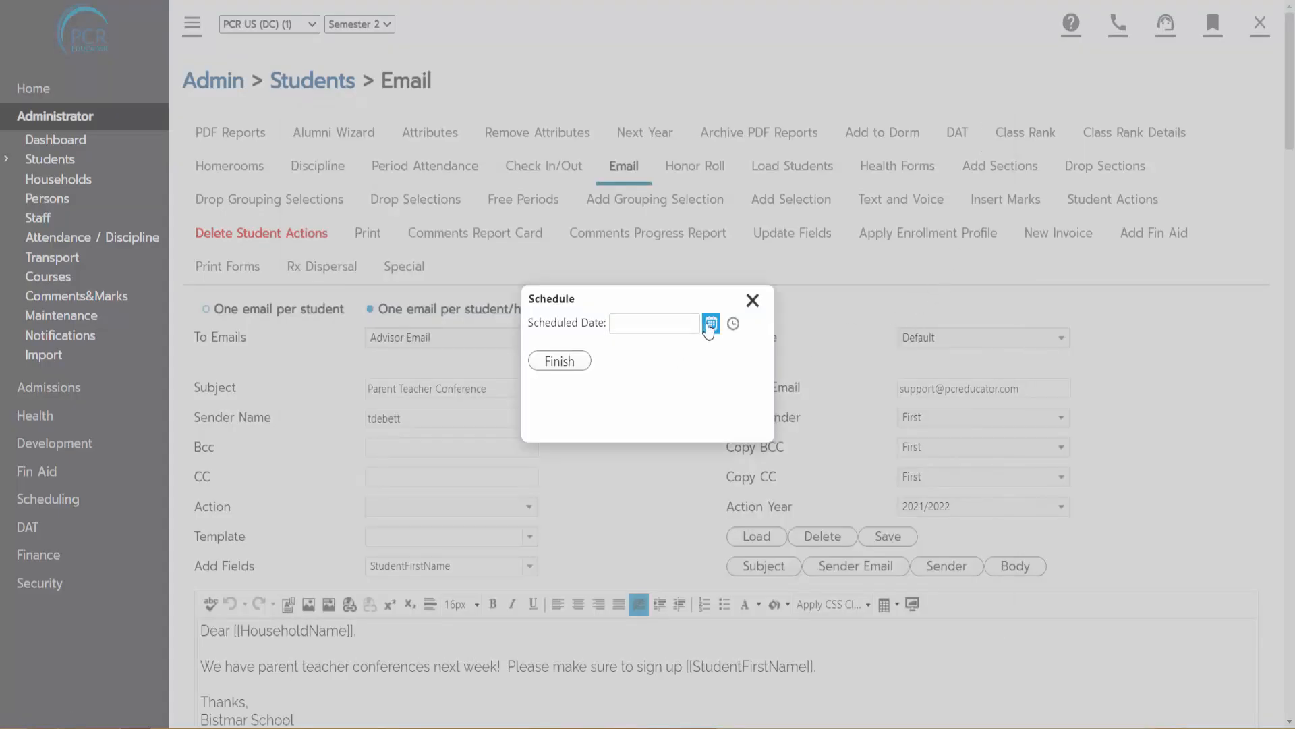
left_click(710, 325)
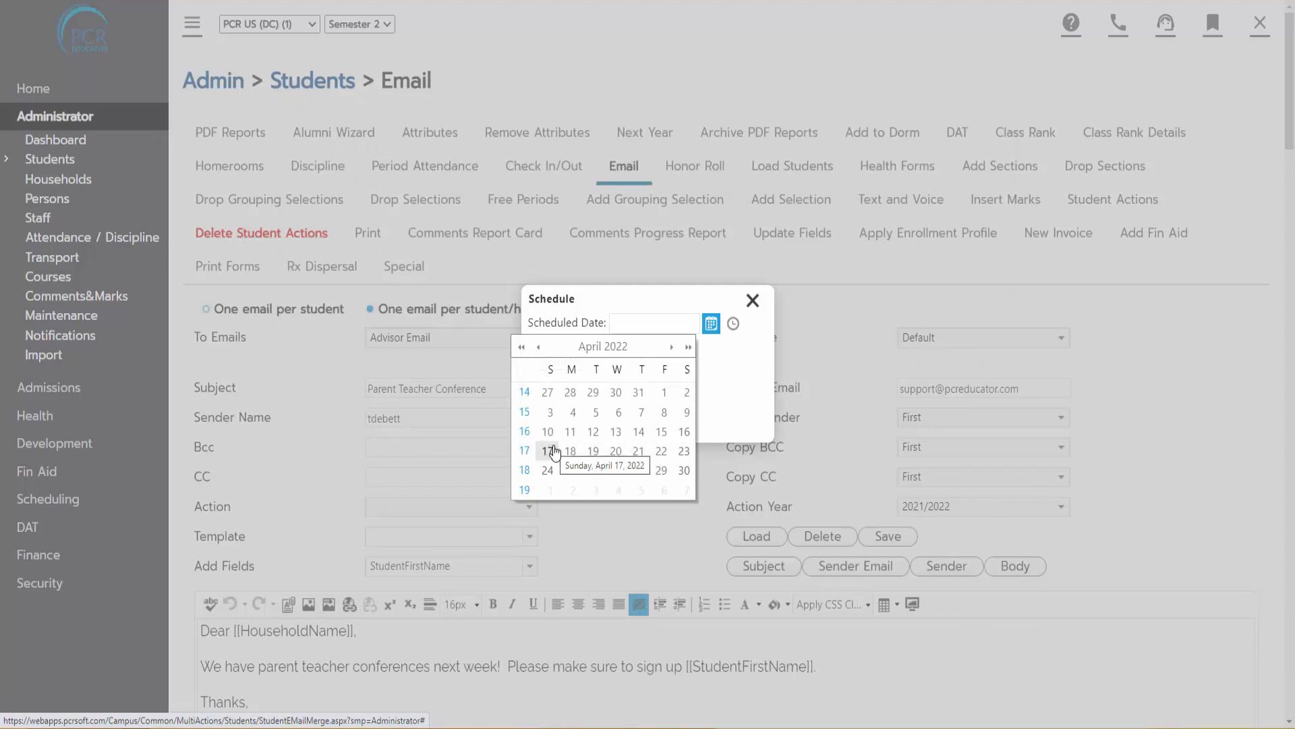
left_click(615, 451)
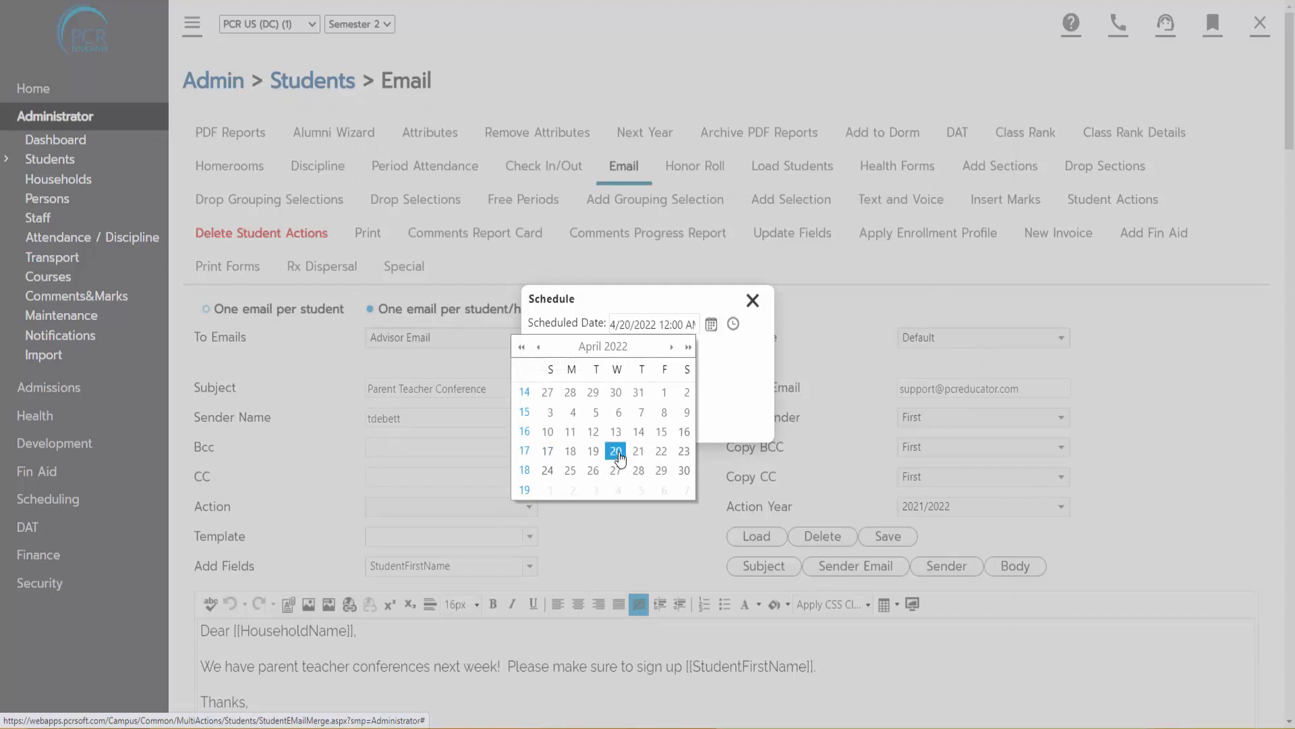
left_click(734, 324)
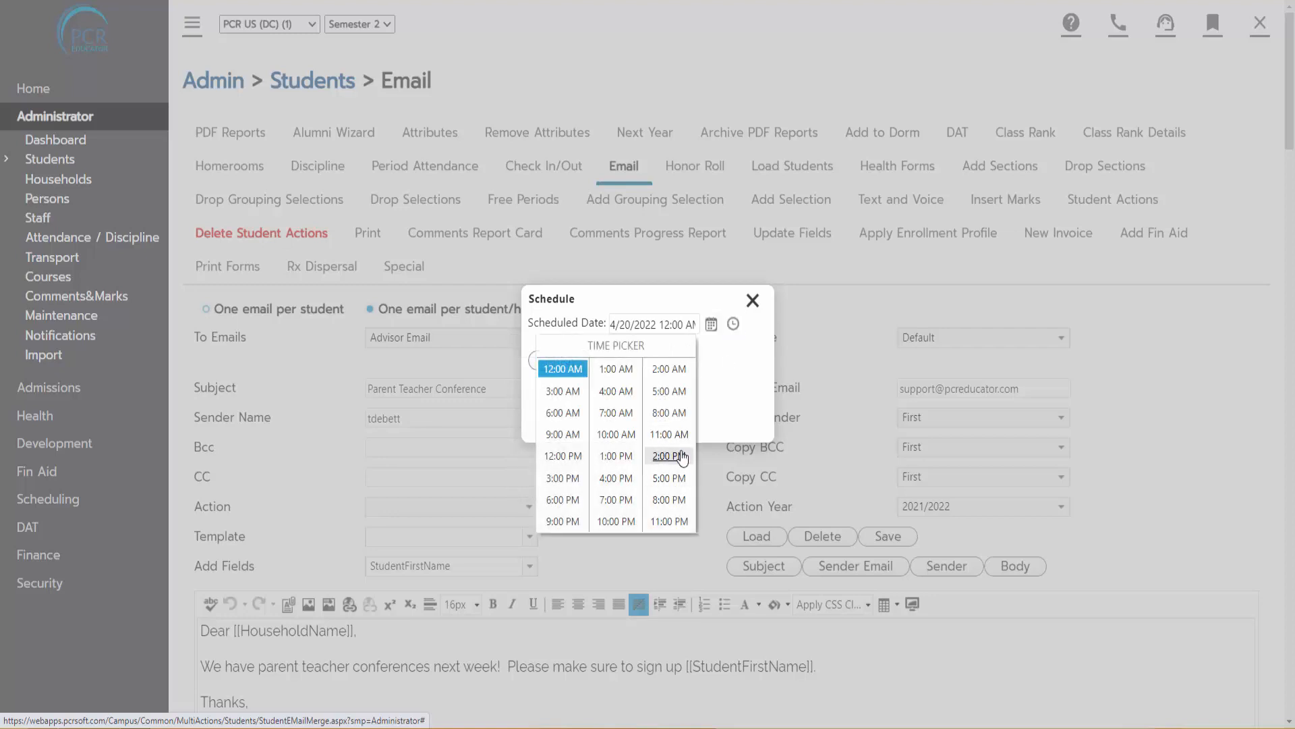
left_click(669, 455)
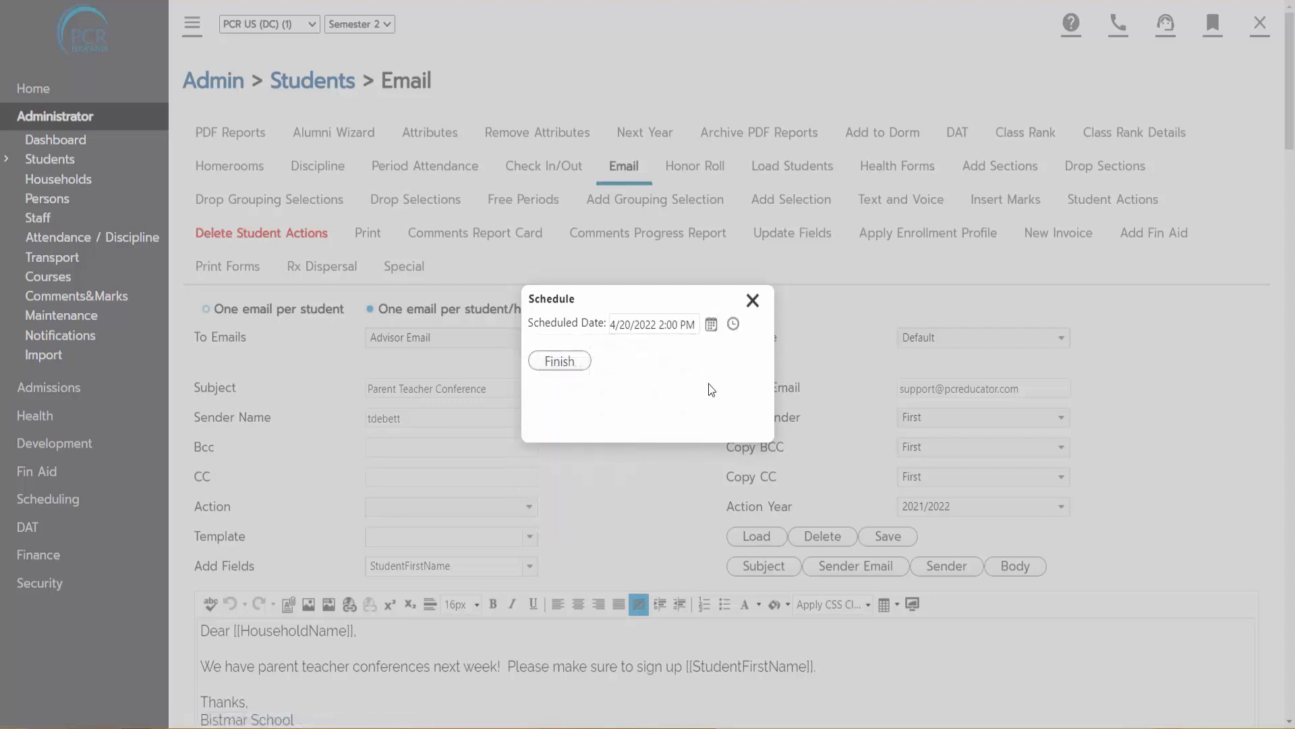
left_click(752, 299)
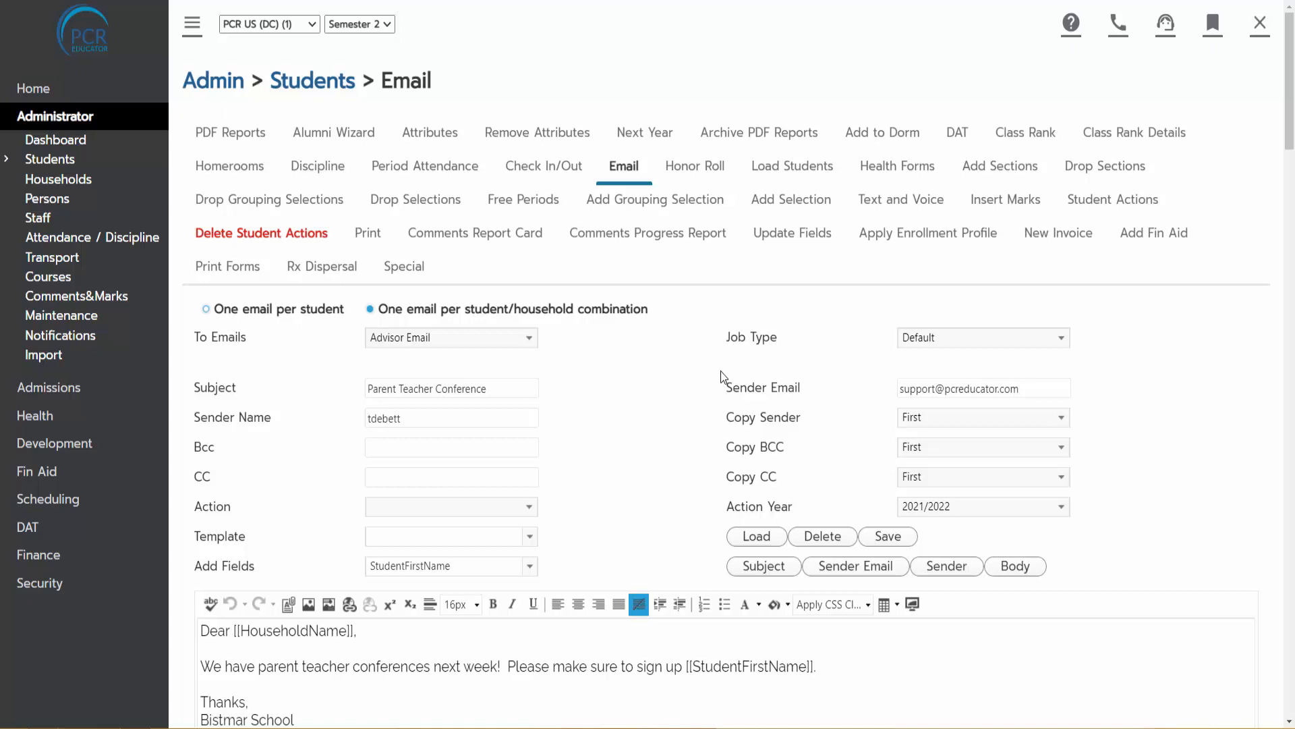
Step: Set the email's sender name to "Bistmar School"
mouse_move(79, 343)
scroll(433, 201, "down", 3)
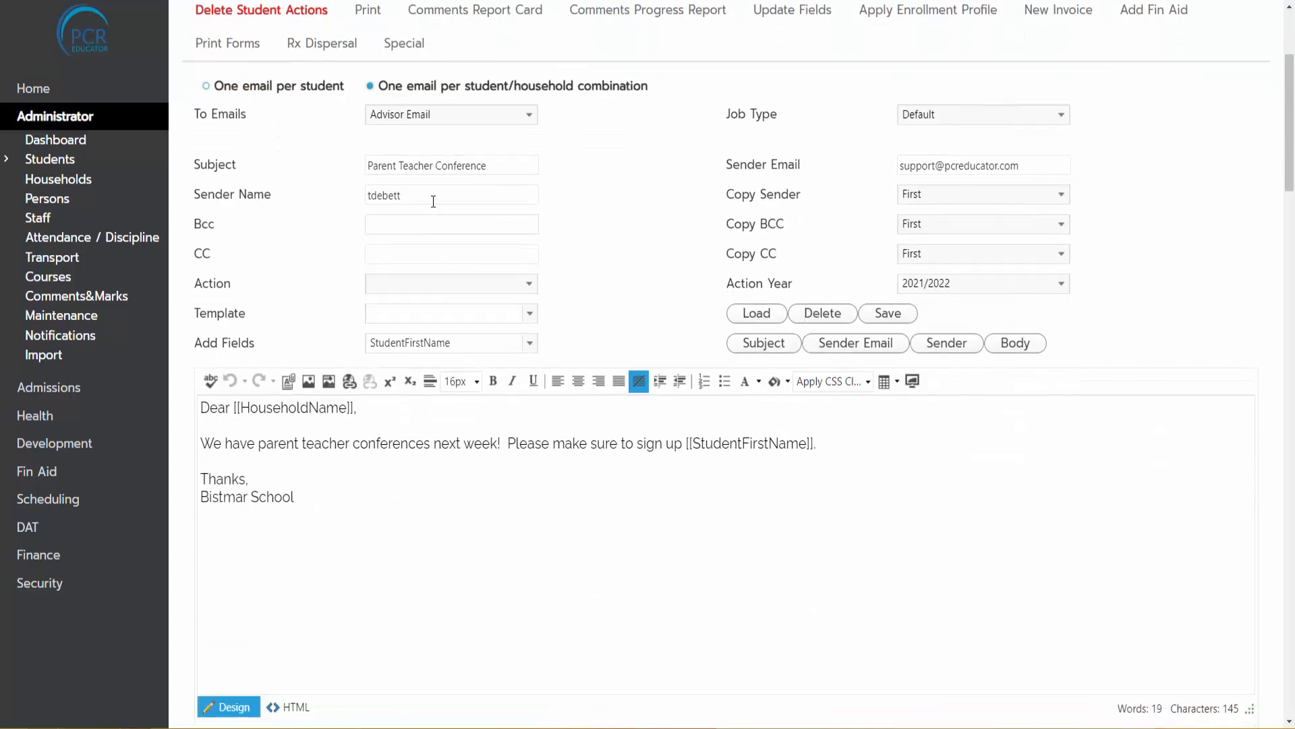
left_click_drag(434, 201, 326, 198)
type("Bistmar School")
left_click(694, 215)
scroll(1262, 231, "down", 8)
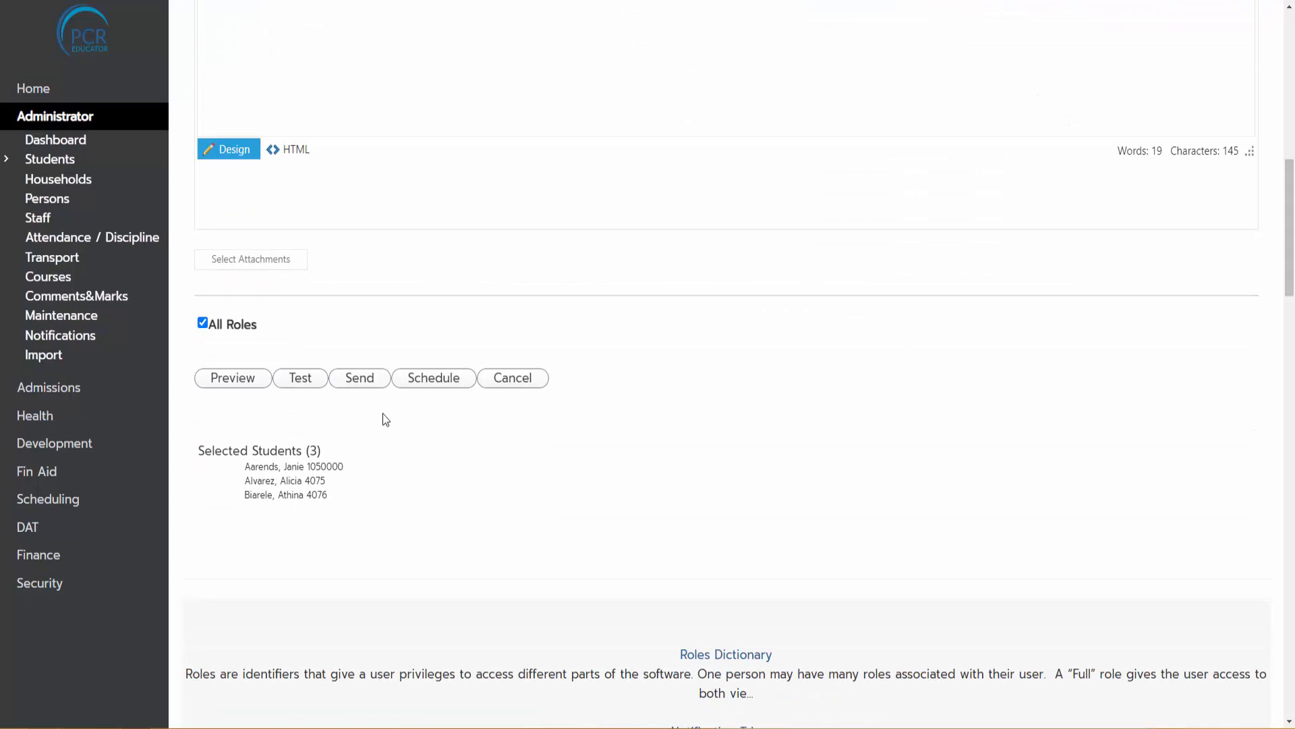
Step: Send the parent teacher conference email to the selected students and review the recipients of the generated messages in the notifications list
left_click(360, 377)
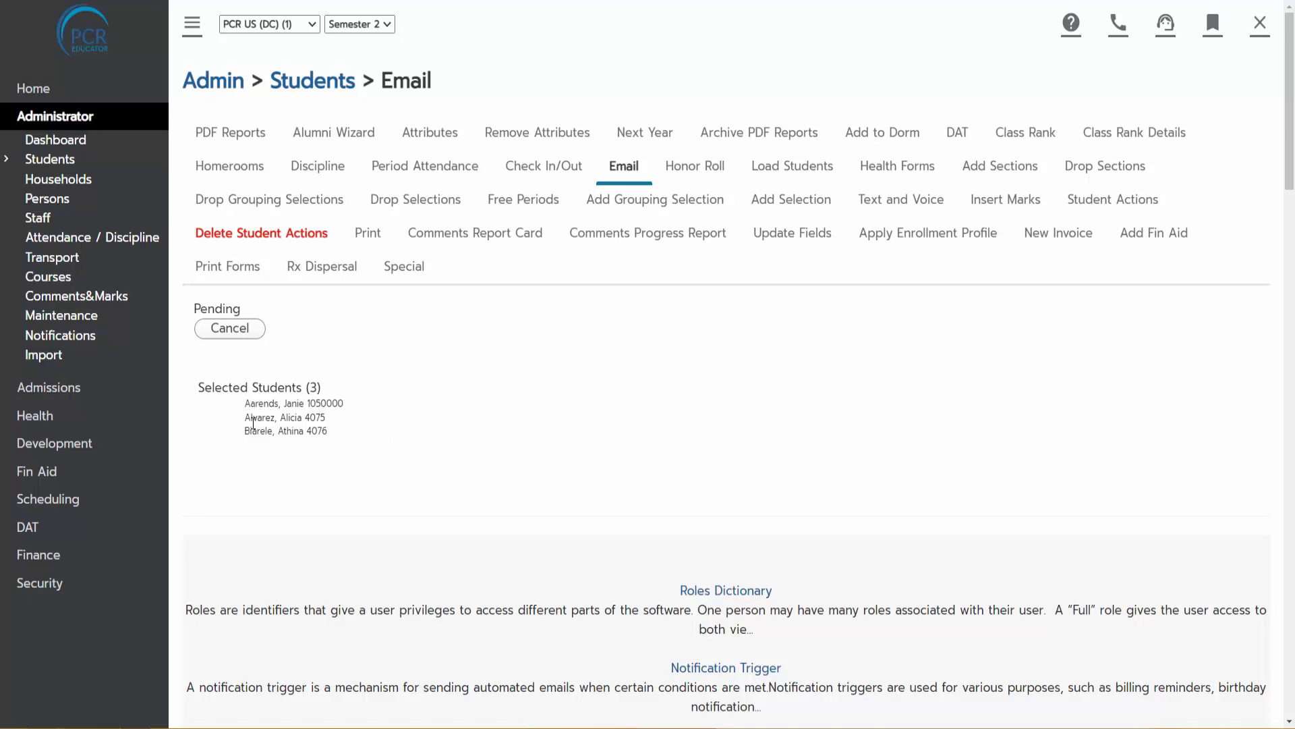
scroll(496, 467, "down", 2)
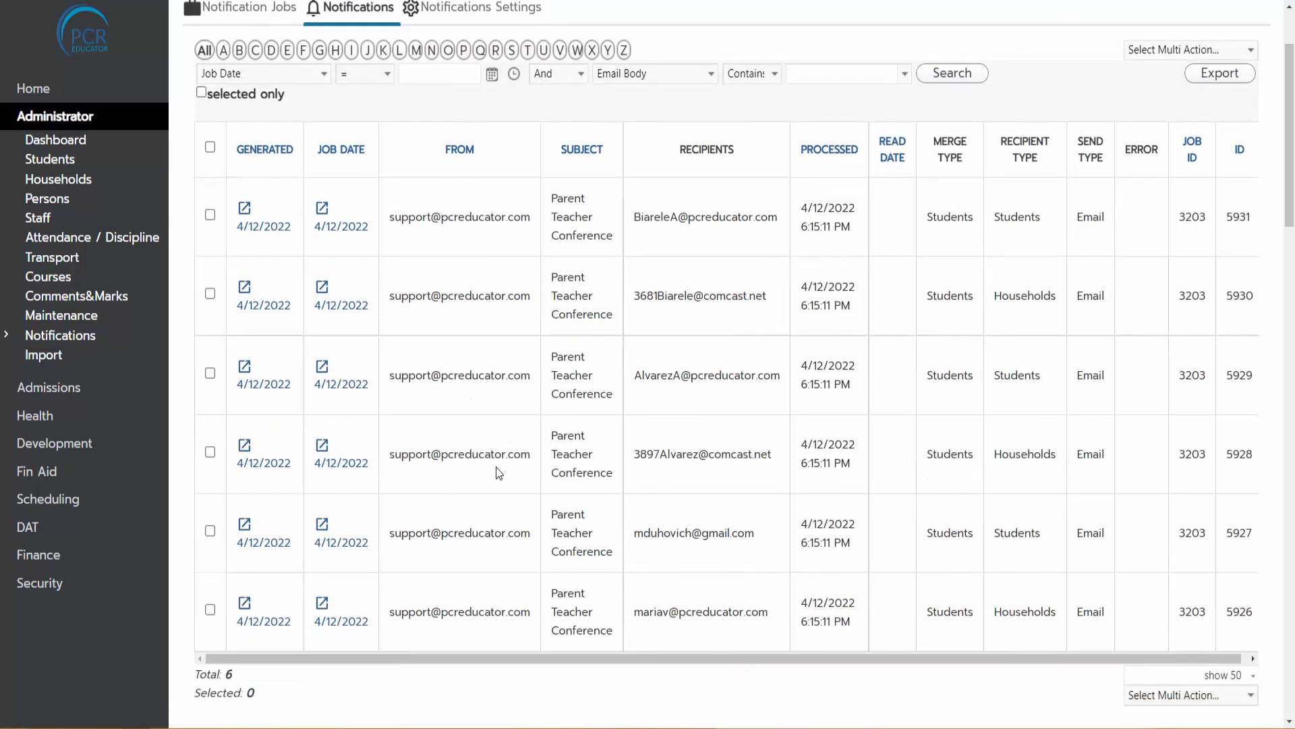
scroll(498, 472, "down", 1)
scroll(499, 470, "up", 3)
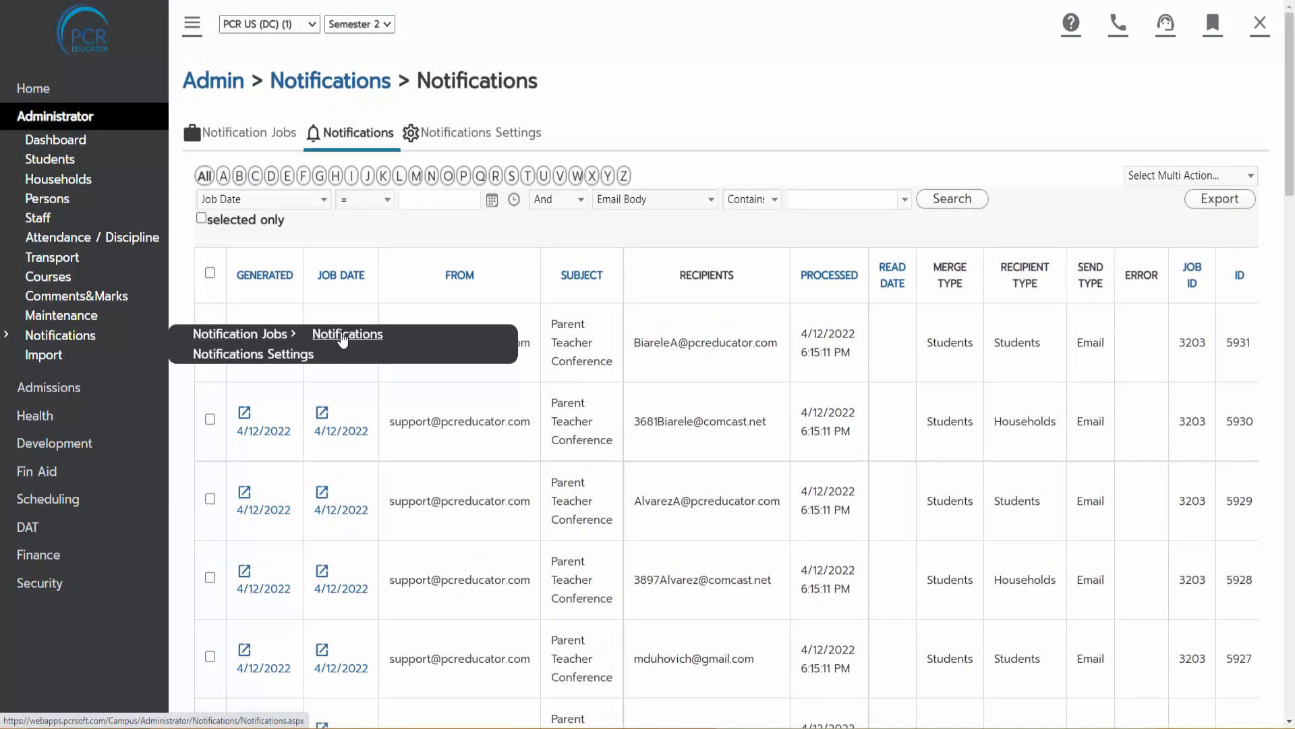
scroll(715, 429, "down", 3)
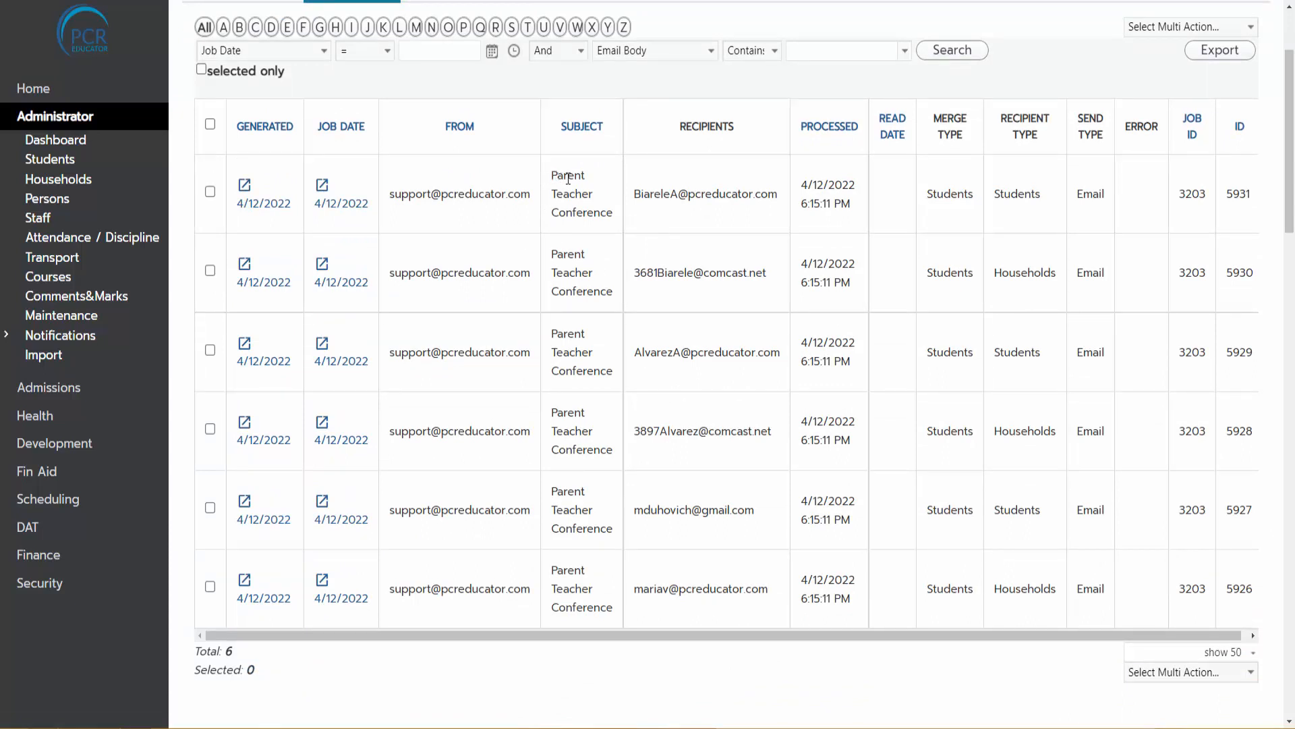
left_click_drag(636, 197, 767, 200)
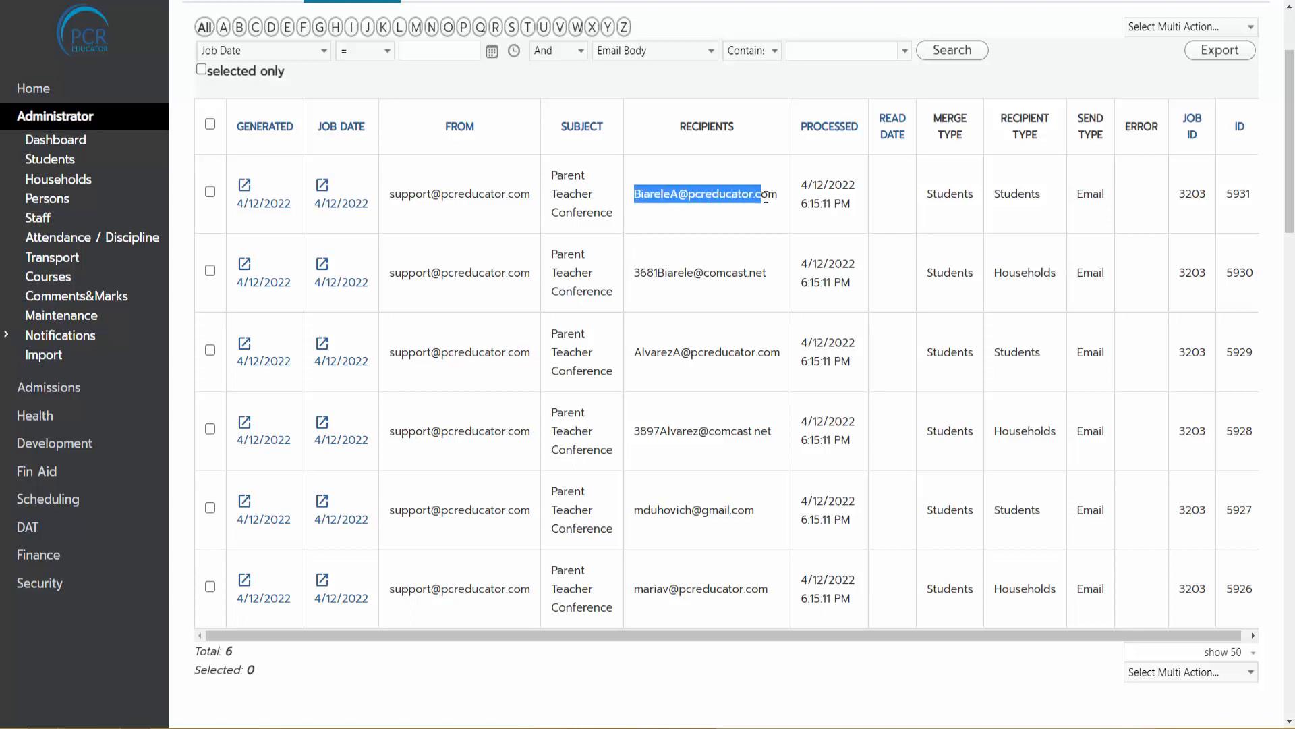
left_click(681, 294)
left_click(713, 314)
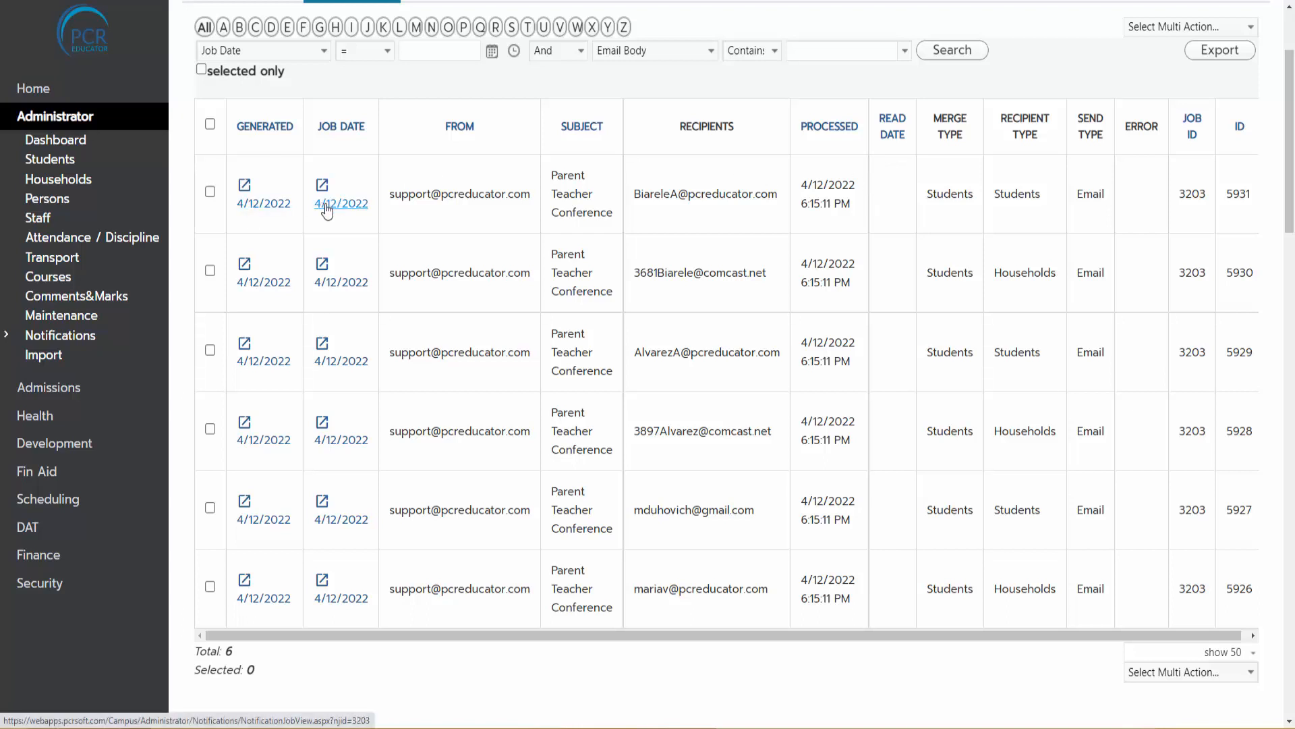
Step: Open the first generated notification, examine its sender name, merged body and recipient details, and return to the notifications list
left_click(245, 188)
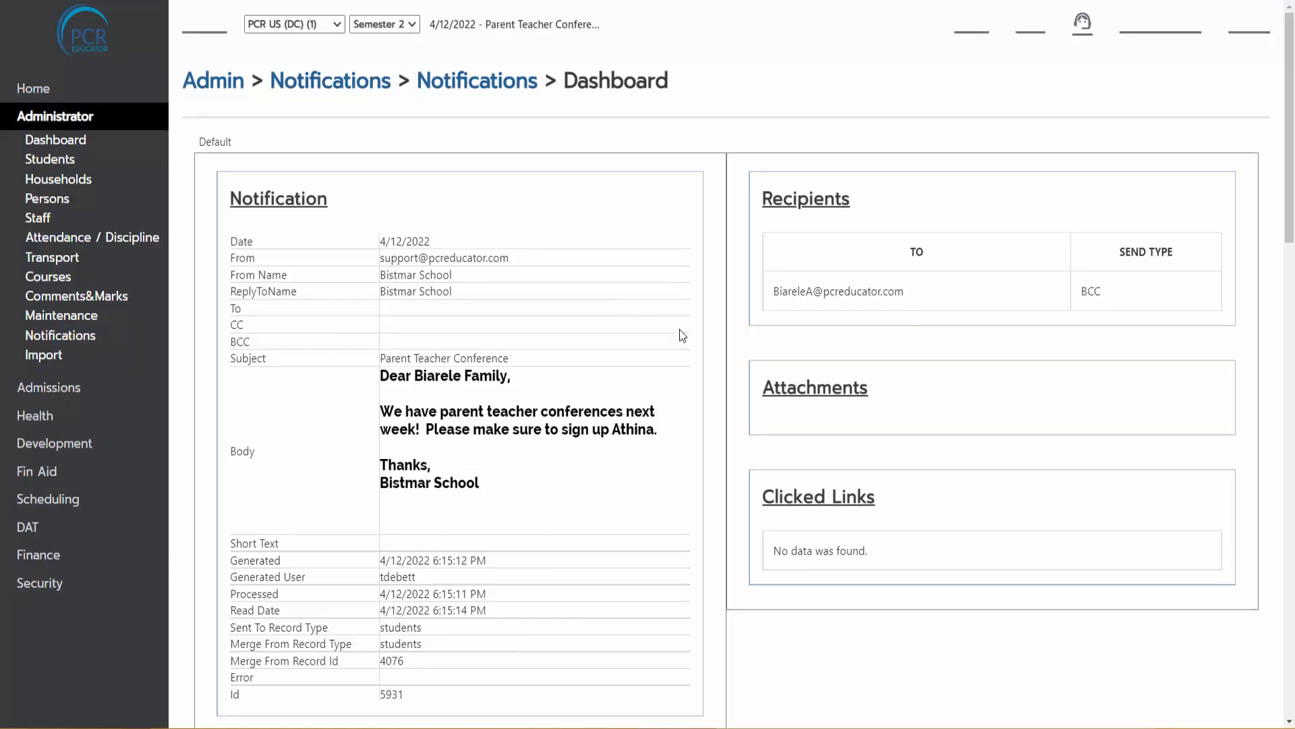
scroll(635, 337, "down", 2)
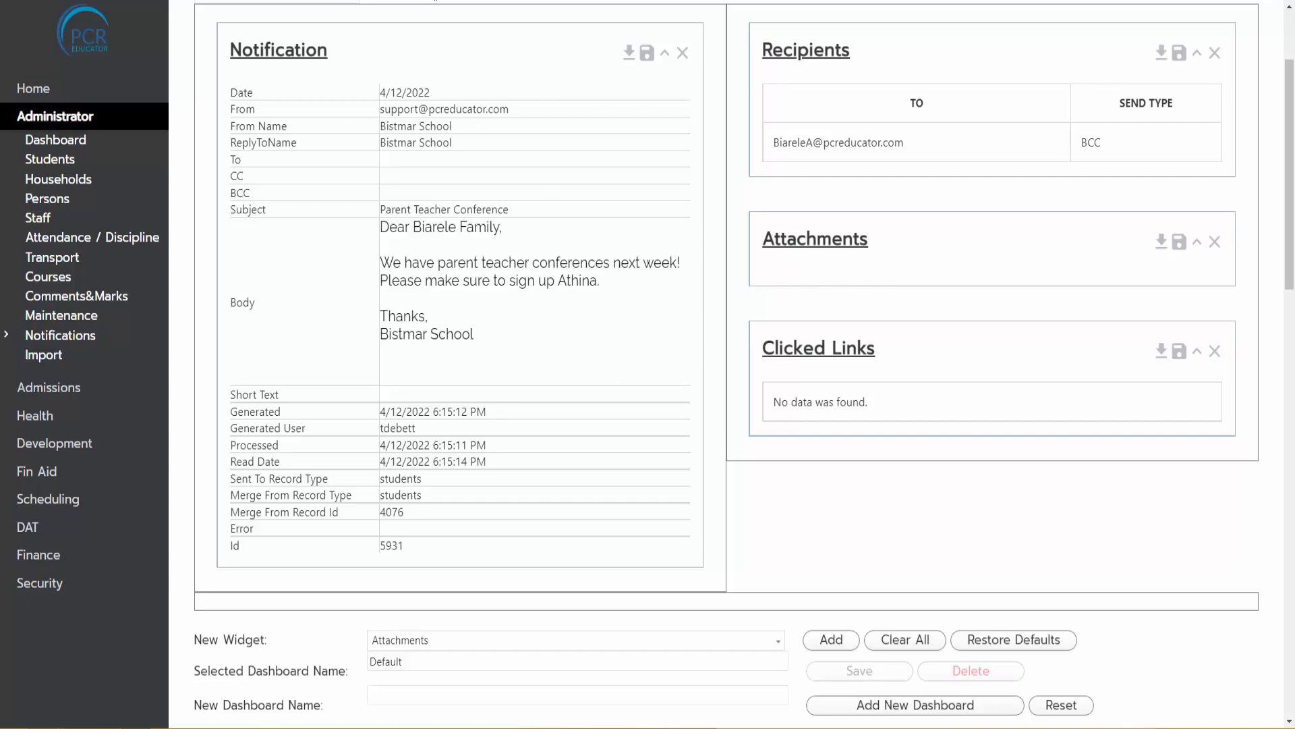
left_click(307, 0)
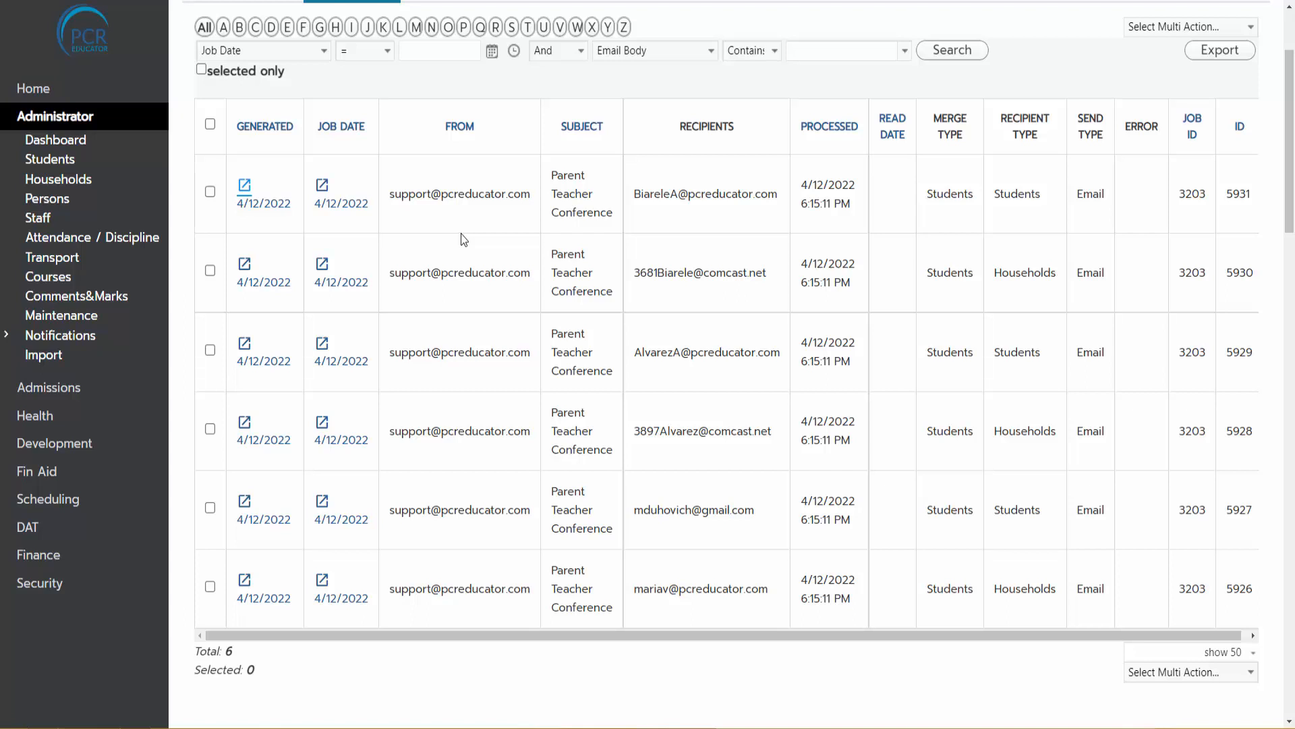
scroll(457, 238, "up", 2)
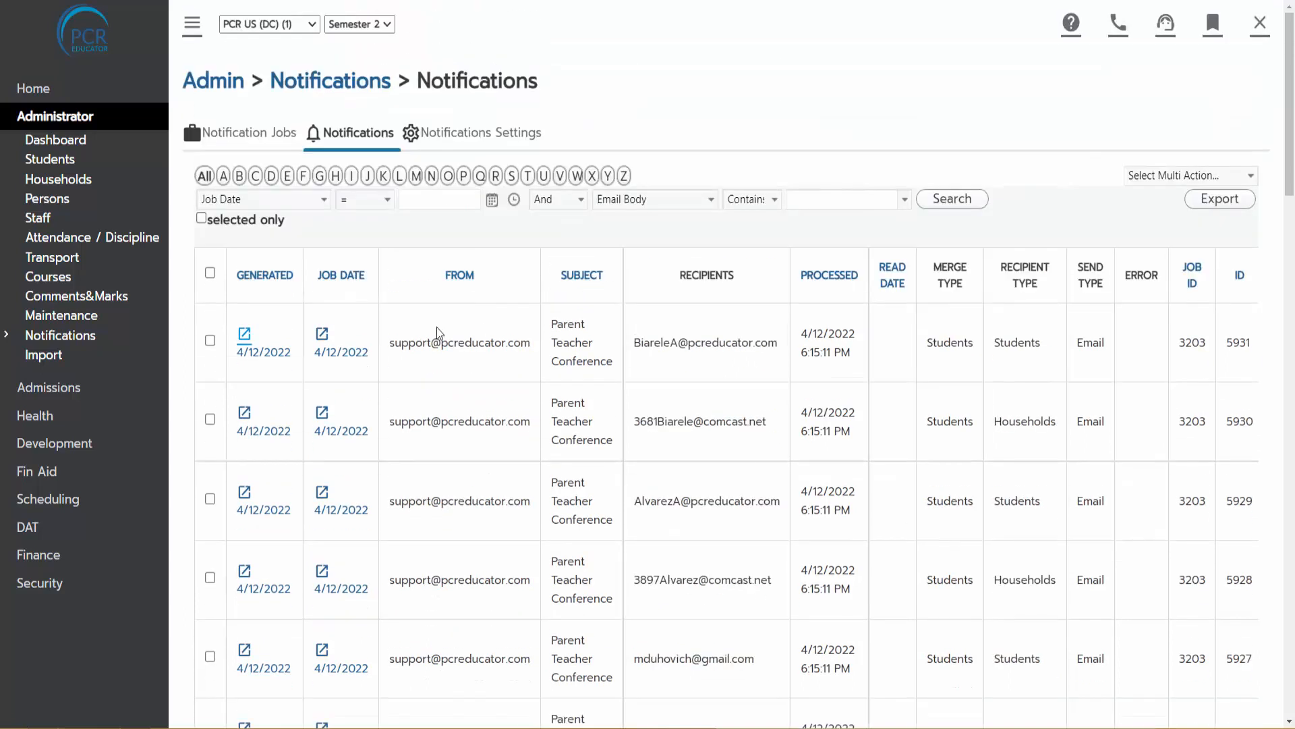